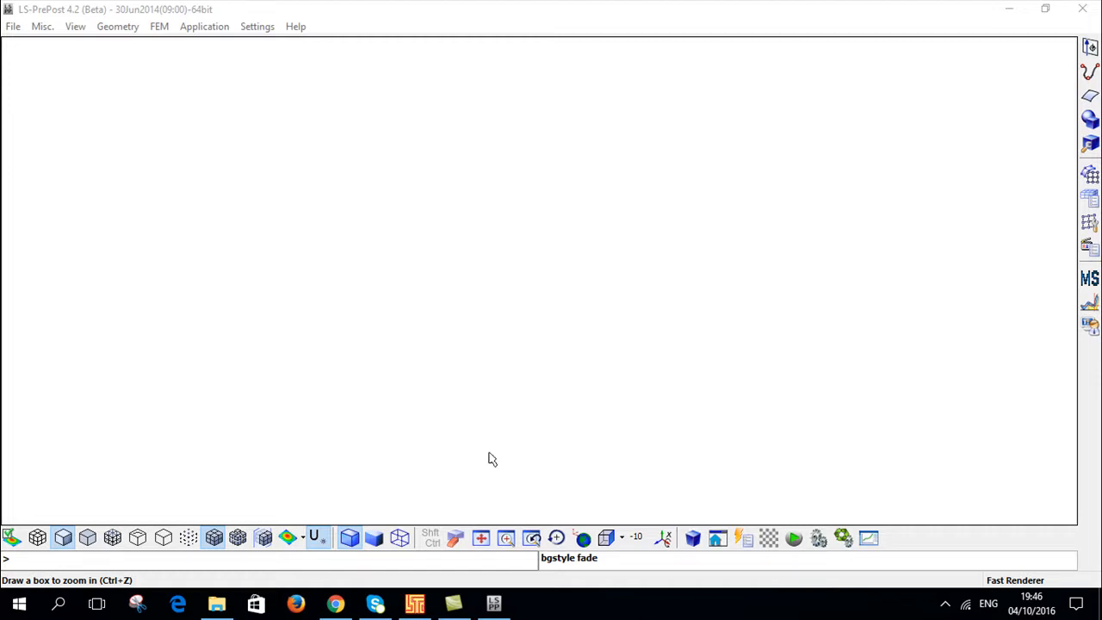
Step: Switch to Chrome and look over the GrabCAD page of the 5x3 Carbon Propeller for Mini FPV Racer
left_click(335, 603)
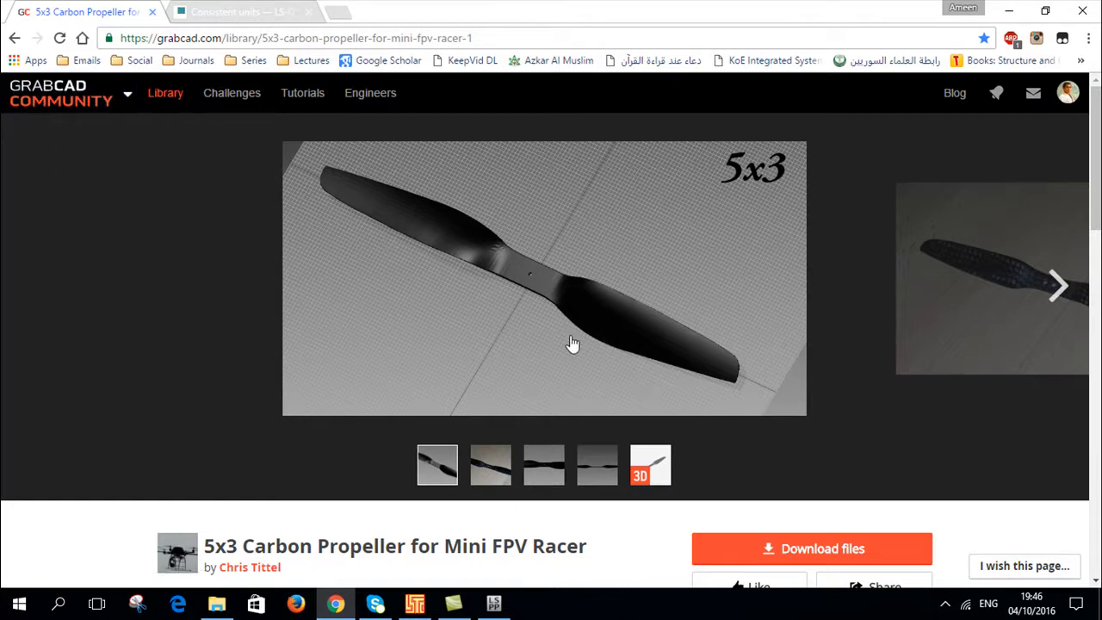
scroll(572, 343, "down", 1)
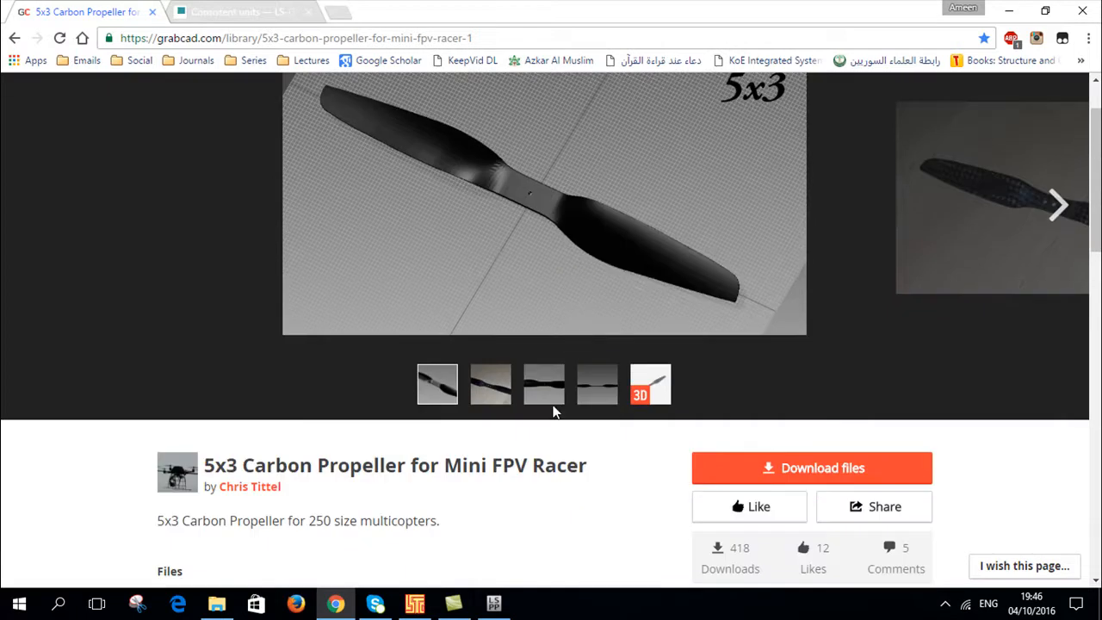
scroll(423, 413, "up", 1)
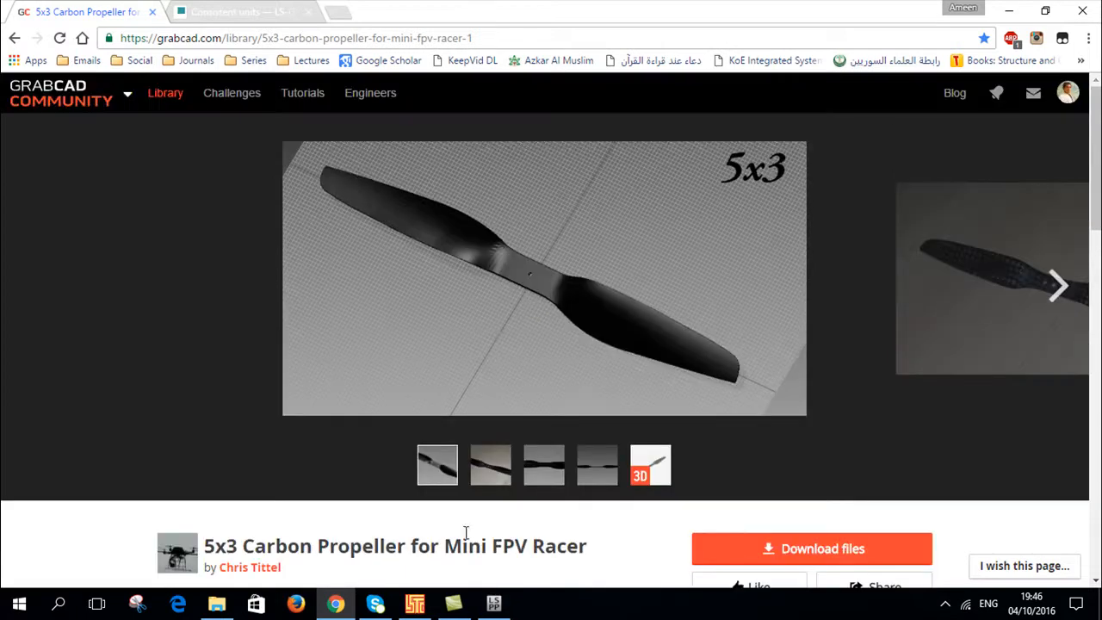
Step: Switch back to LS-PrePost and open Carbon 5x3 finish.igs from the TUTORIAL 3 folder as an IGES import
left_click(495, 604)
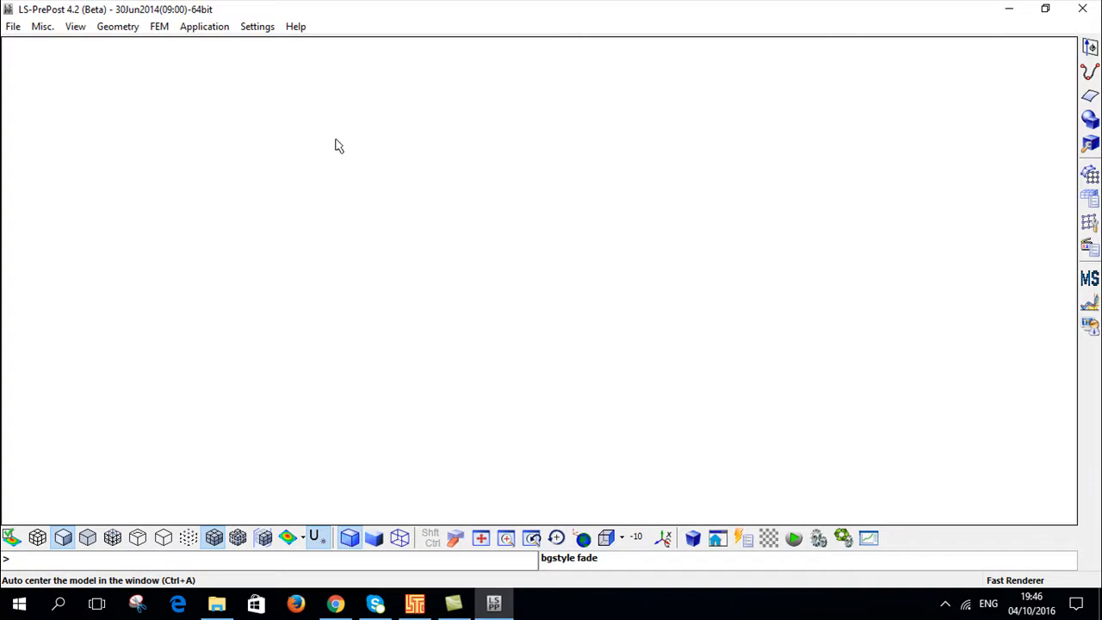
left_click(13, 26)
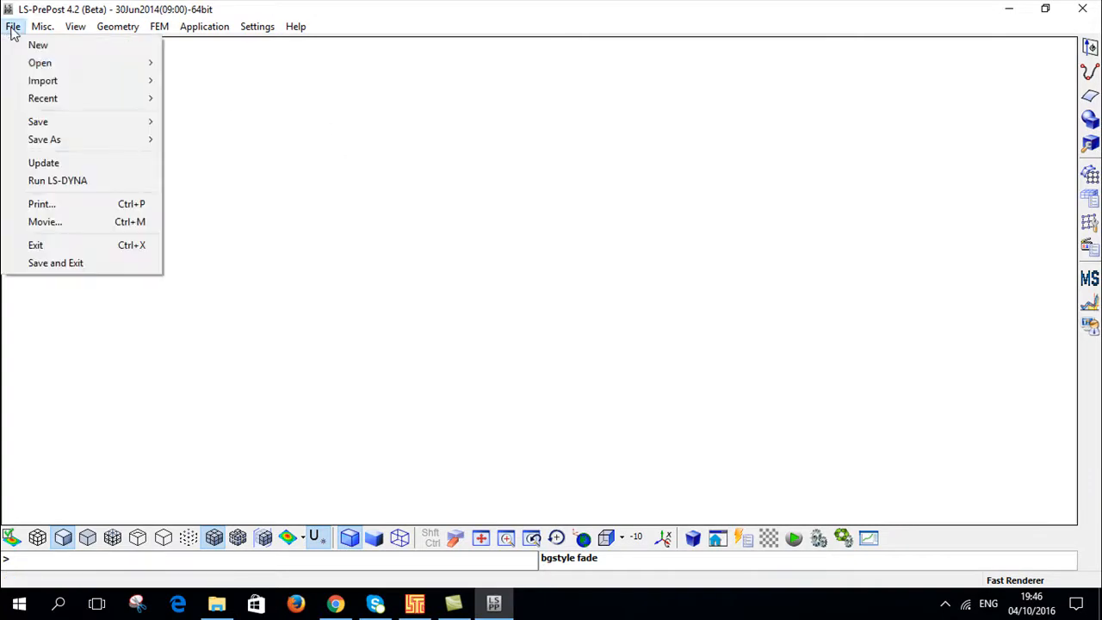
mouse_move(60, 80)
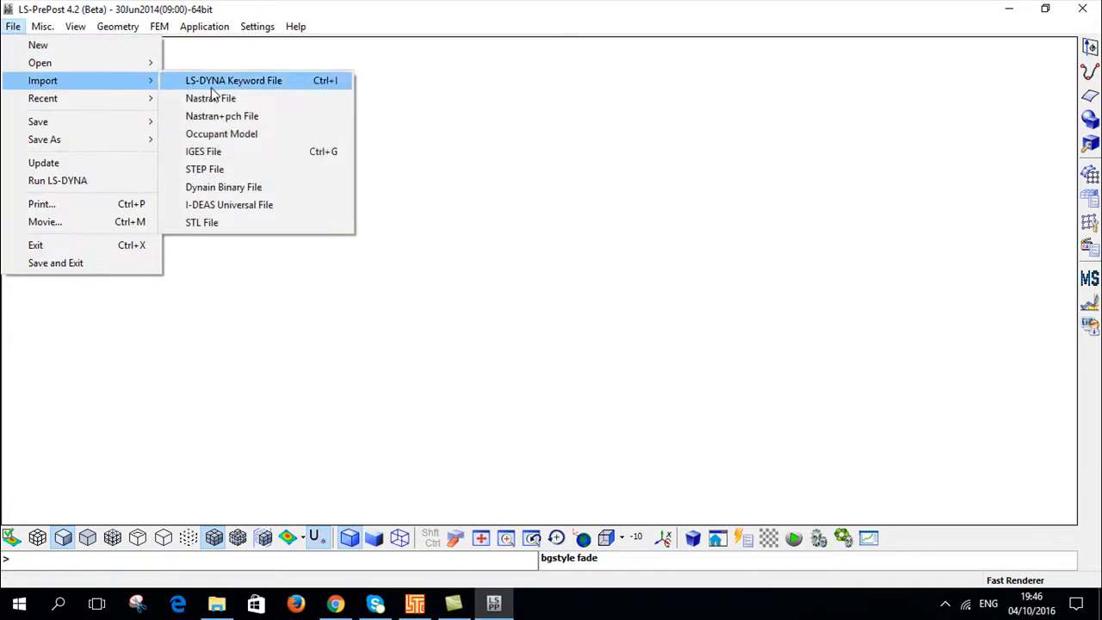
left_click(271, 151)
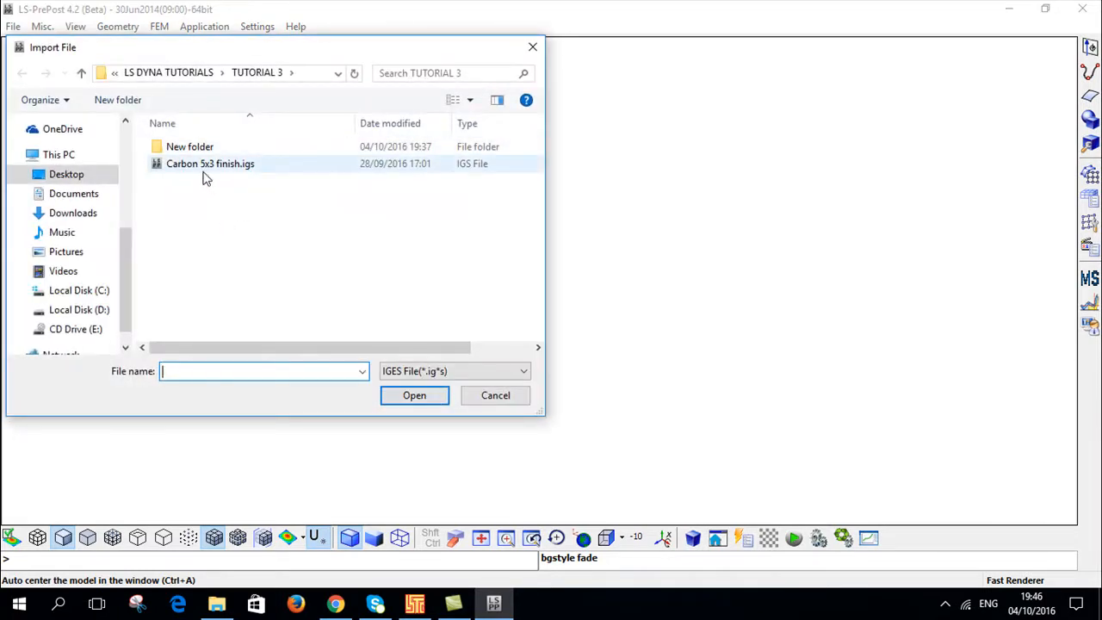
left_click(204, 168)
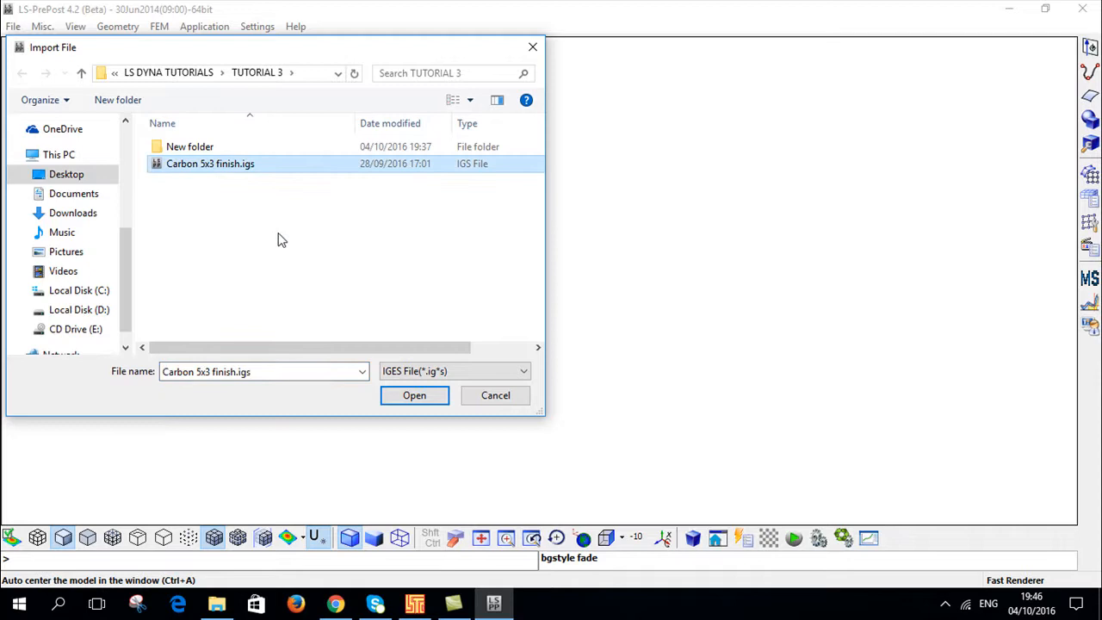
left_click(413, 395)
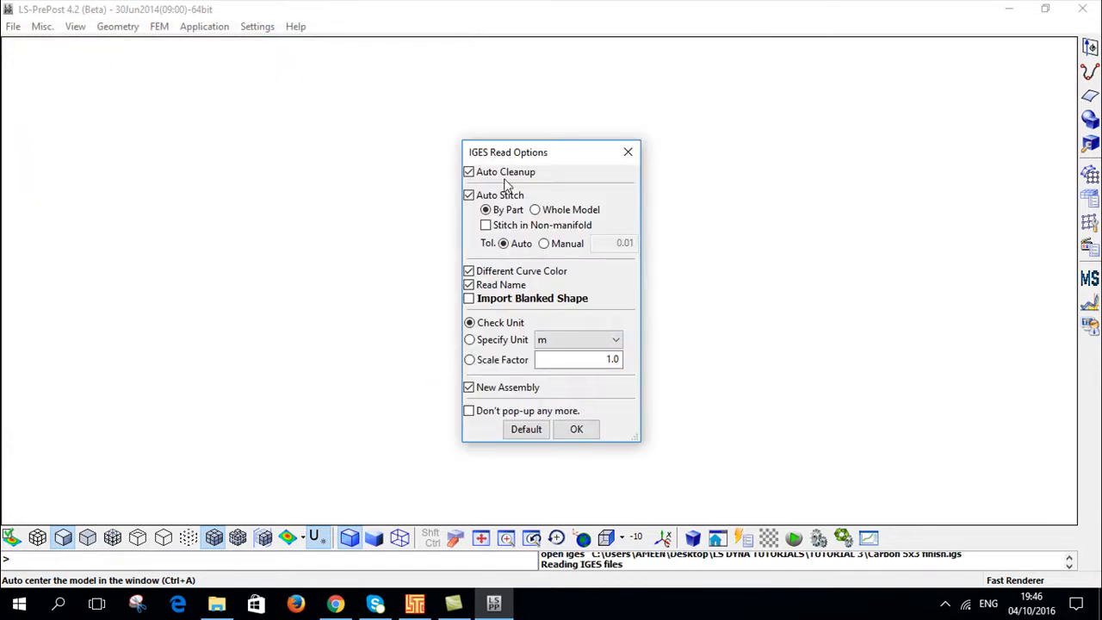
Step: Specify m as the unit in the IGES read options and import the propeller geometry
left_click(546, 343)
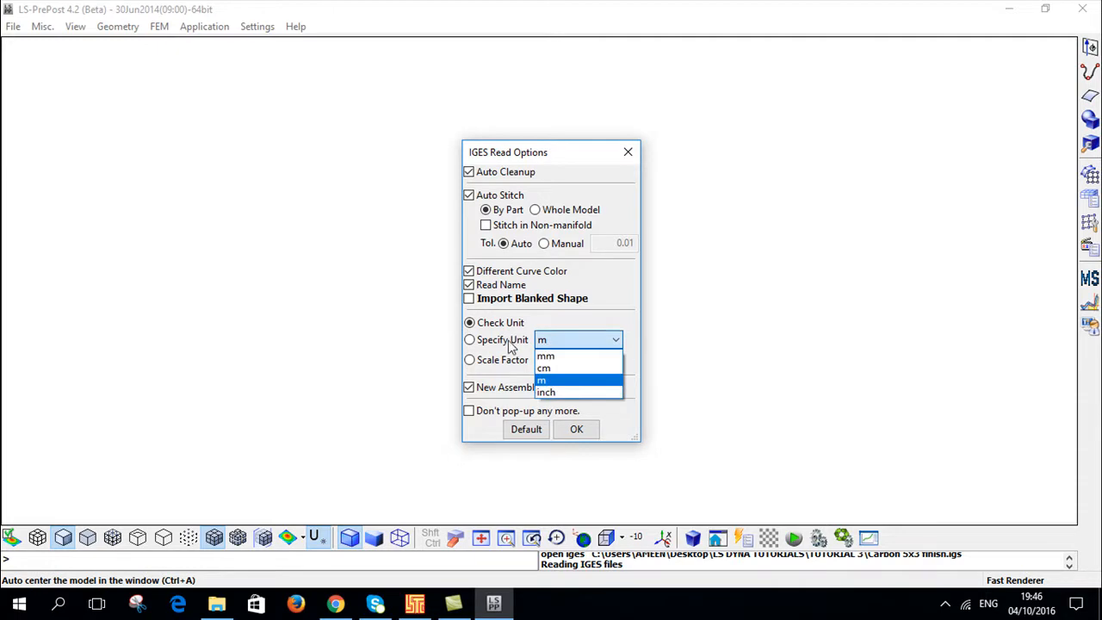
left_click(517, 343)
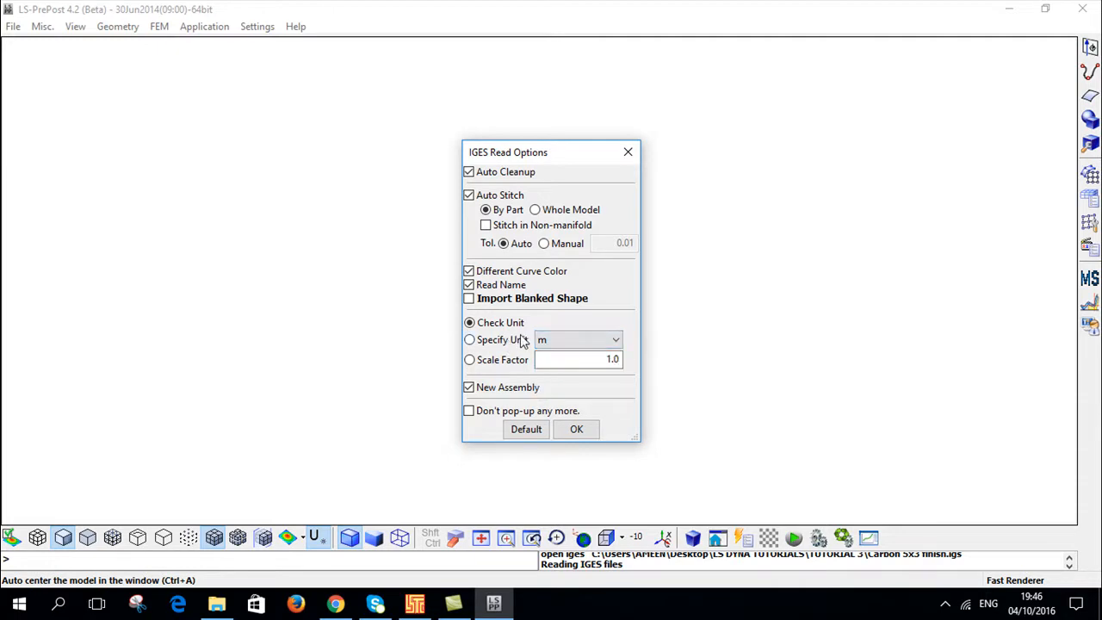
left_click(471, 340)
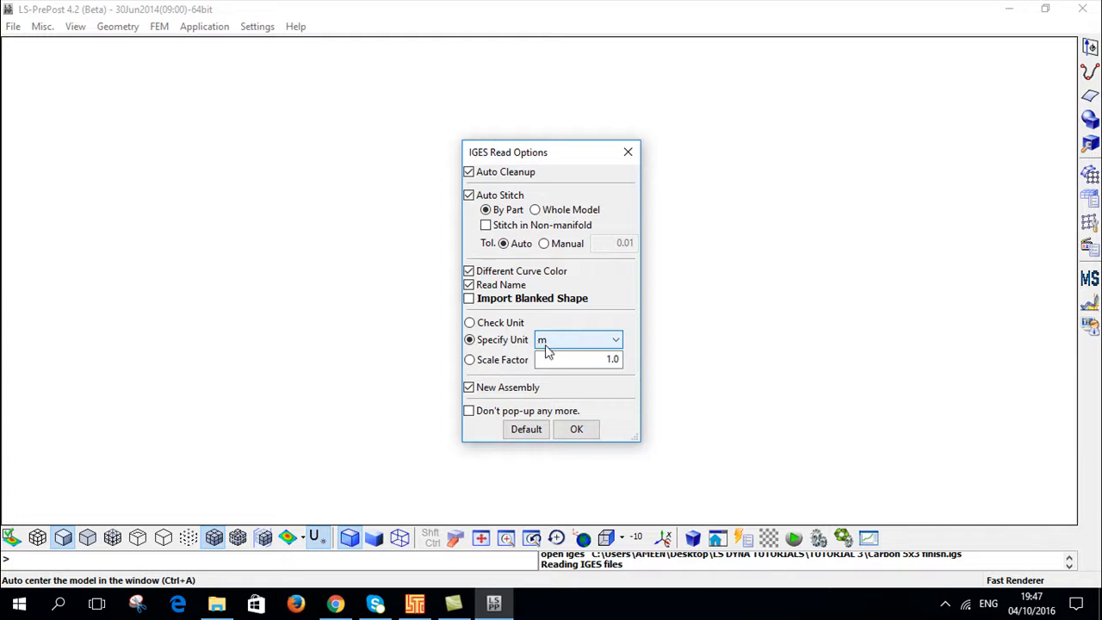
left_click(571, 429)
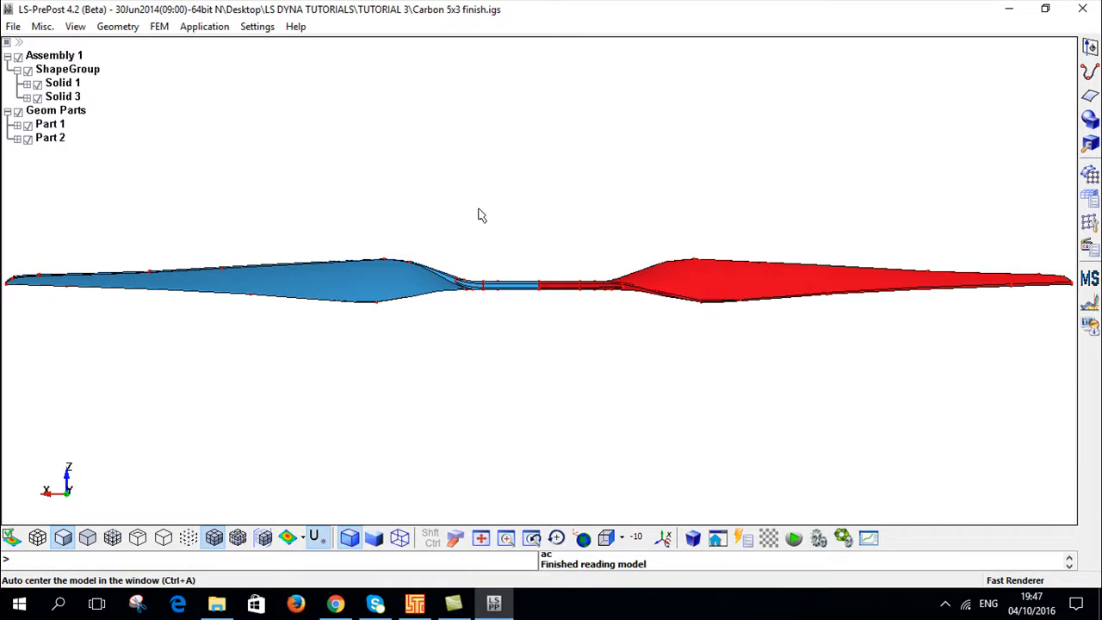
Step: Start the Auto Mesher and select the large upper faces of both propeller halves for meshing
left_click_drag(480, 206, 664, 337, "shift")
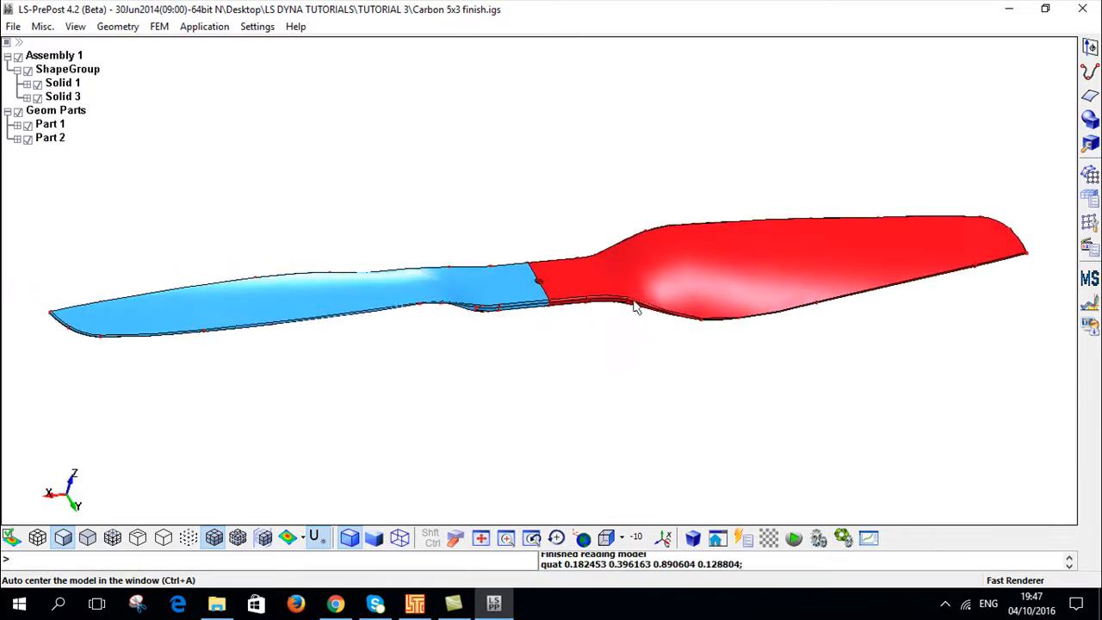
left_click_drag(568, 261, 568, 334, "shift")
left_click_drag(563, 290, 381, 132, "shift")
left_click_drag(441, 160, 647, 291, "shift")
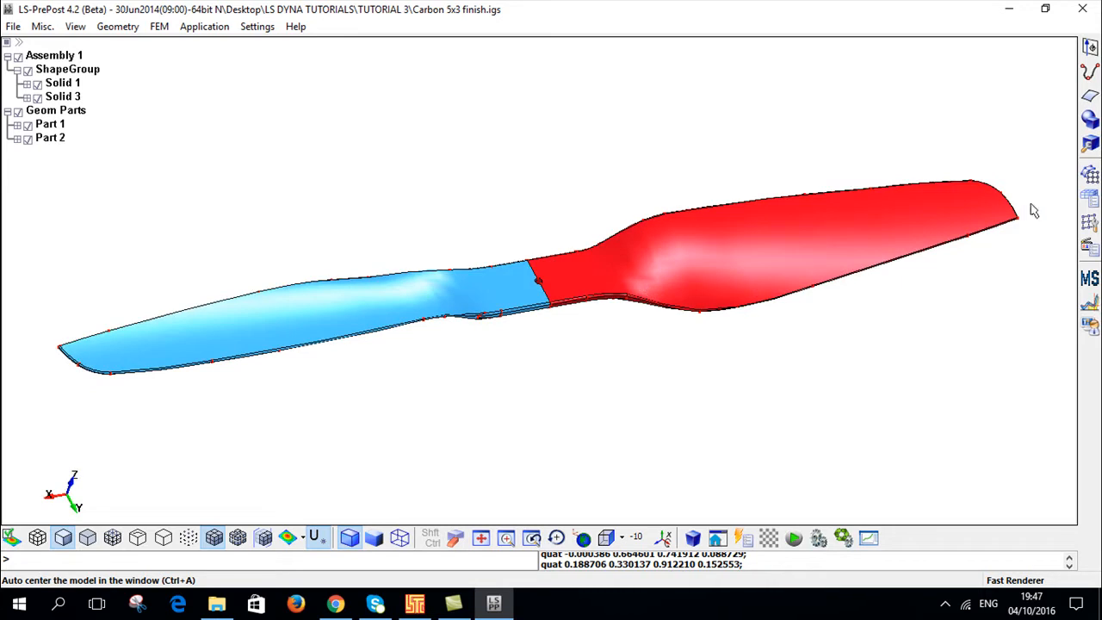
left_click(1091, 177)
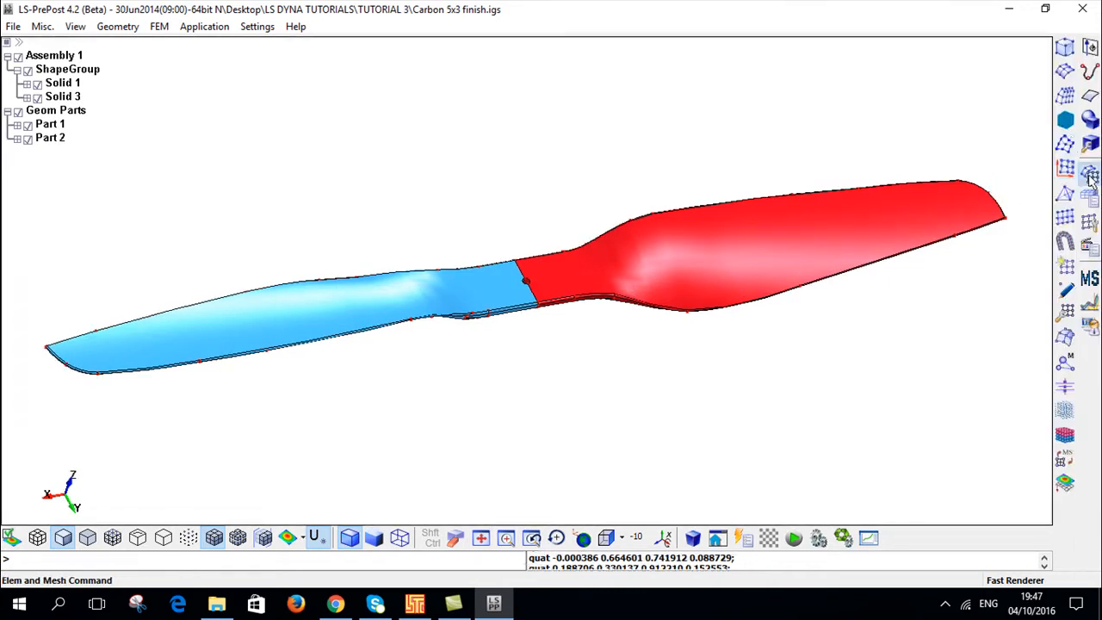
left_click(1066, 74)
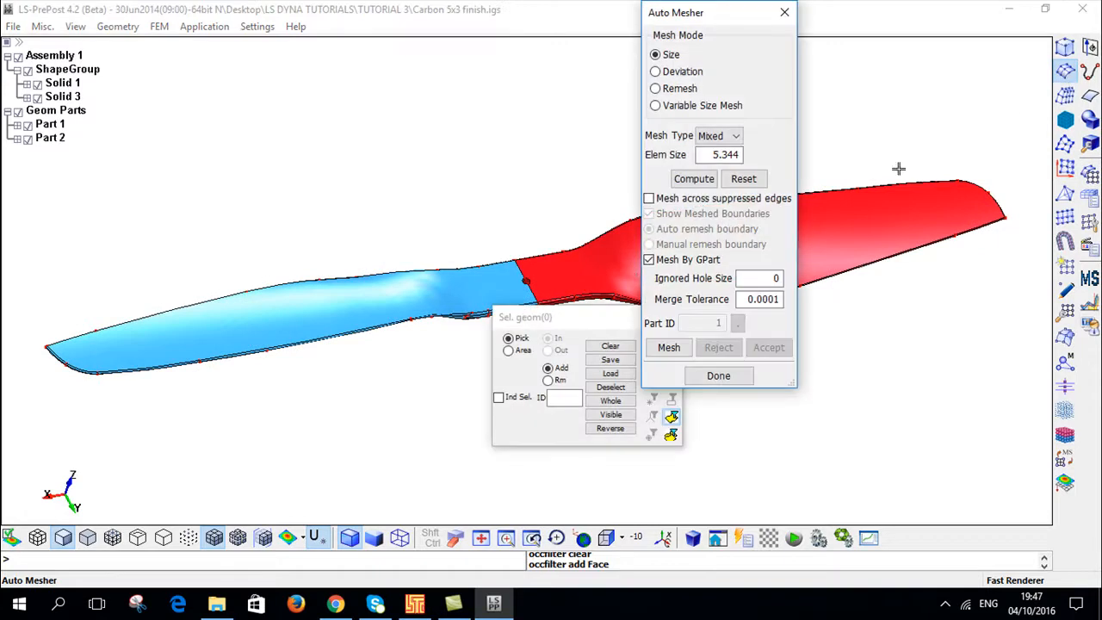
left_click(603, 262)
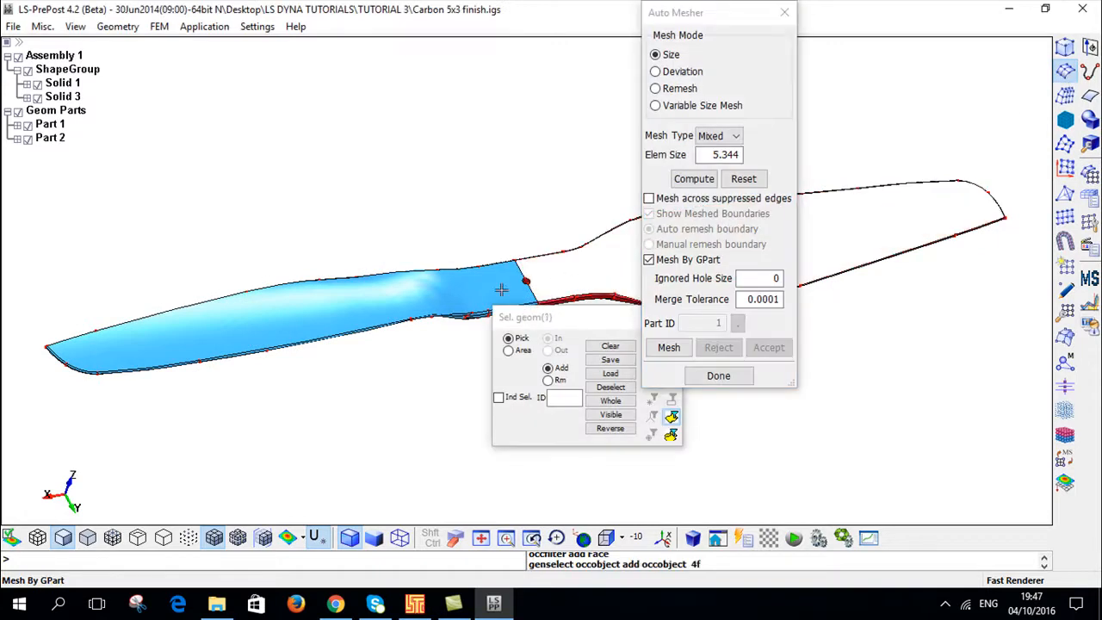
left_click(482, 293)
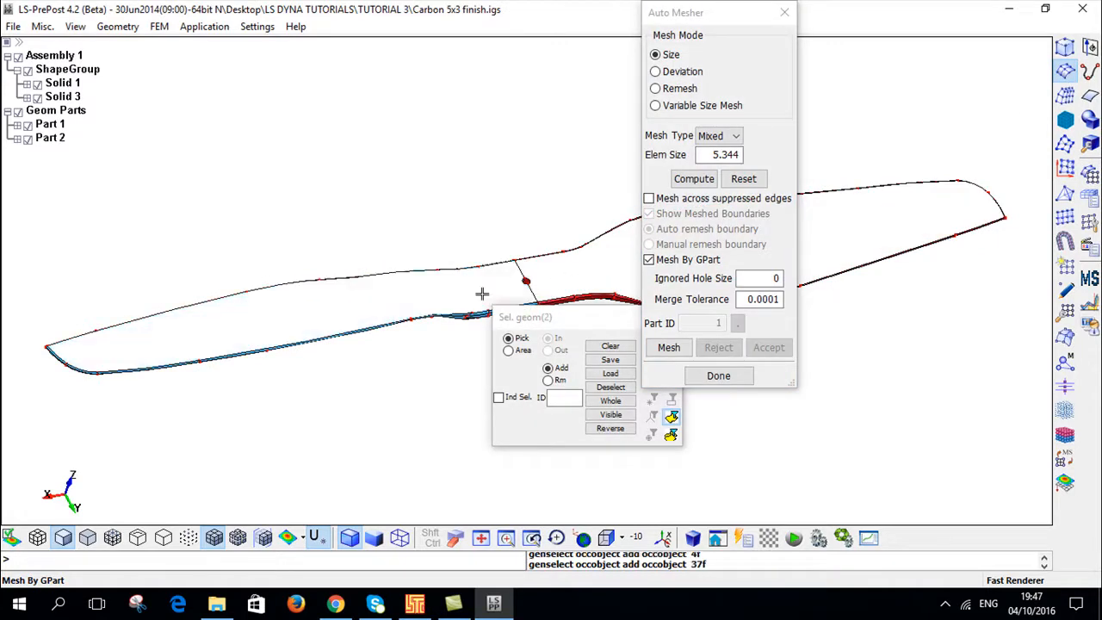
Step: Mesh the two selected blade faces with an element size of 0.0025, accept the mesh and close the mesher
left_click_drag(691, 21, 797, 66)
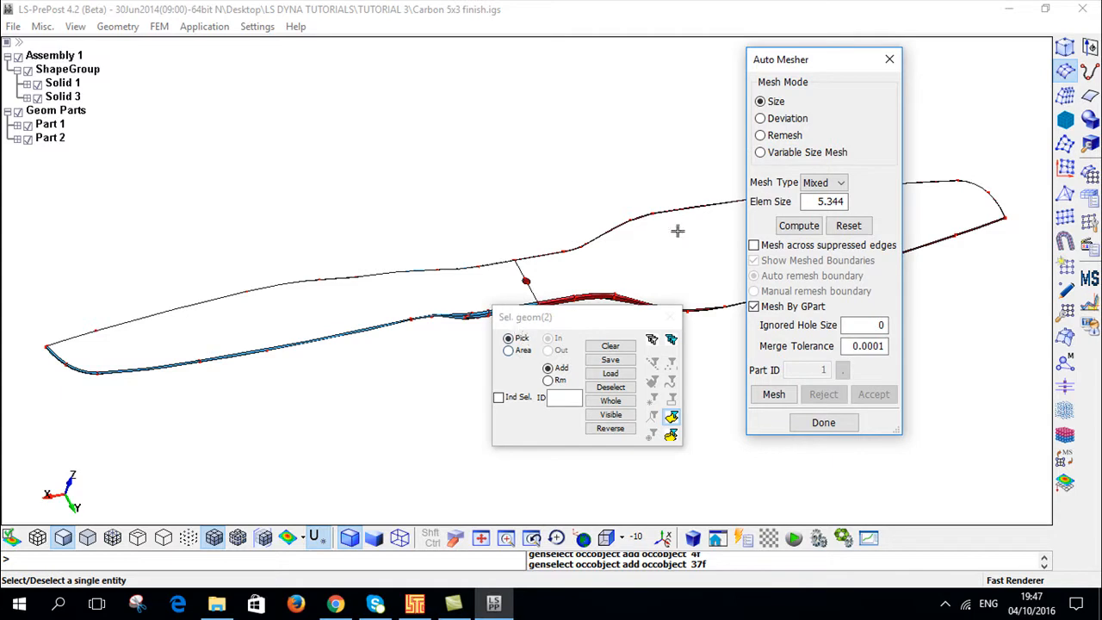
left_click_drag(808, 201, 878, 207)
type("0.0025")
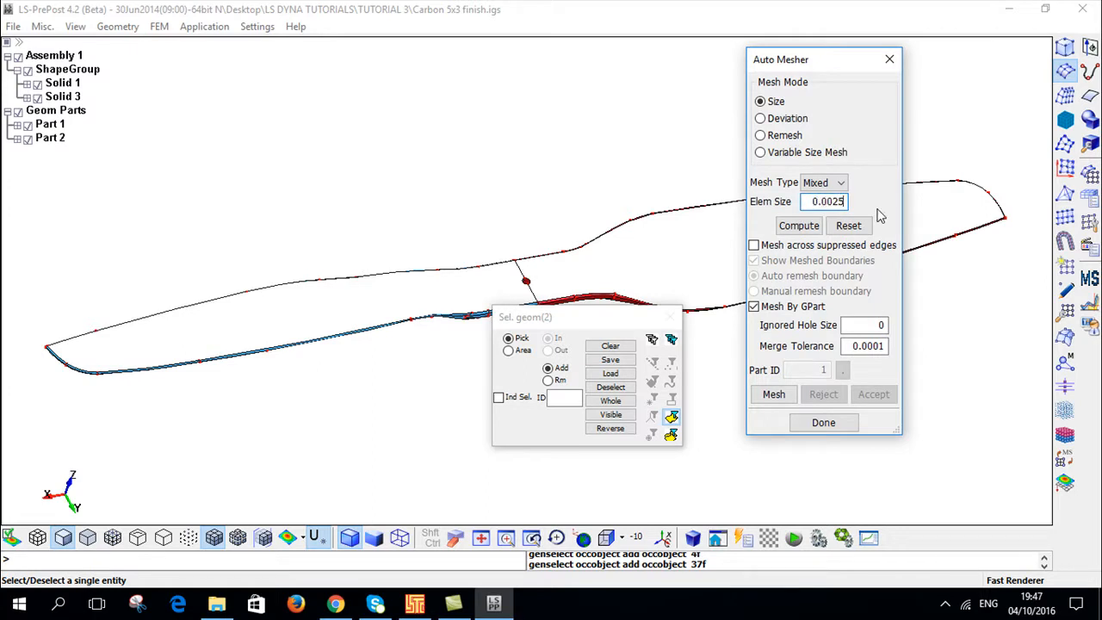
left_click(791, 401)
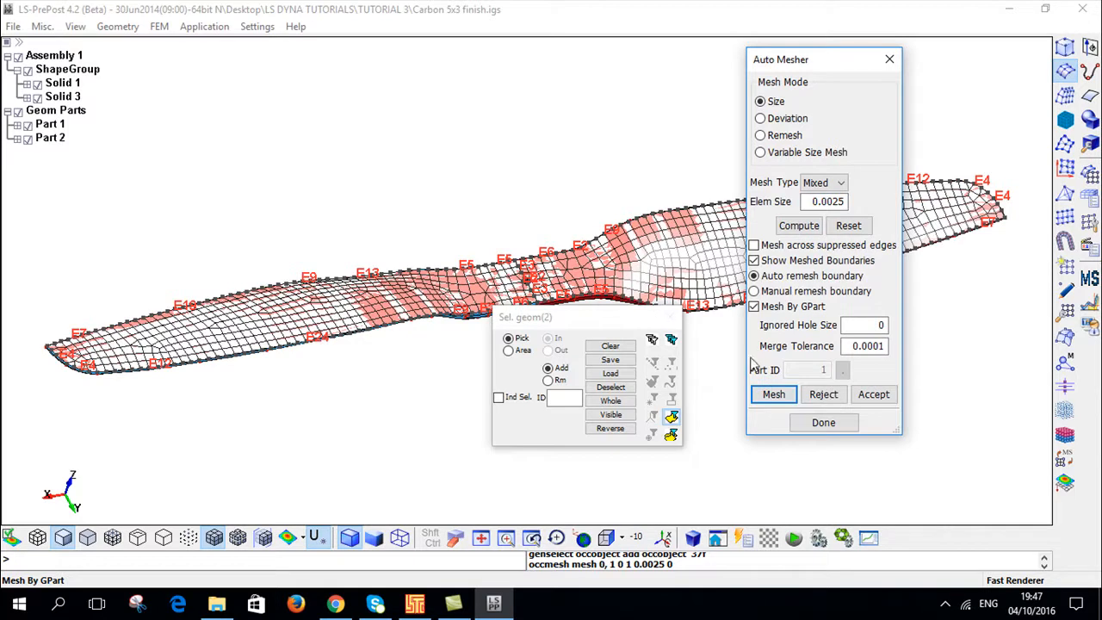
left_click(872, 394)
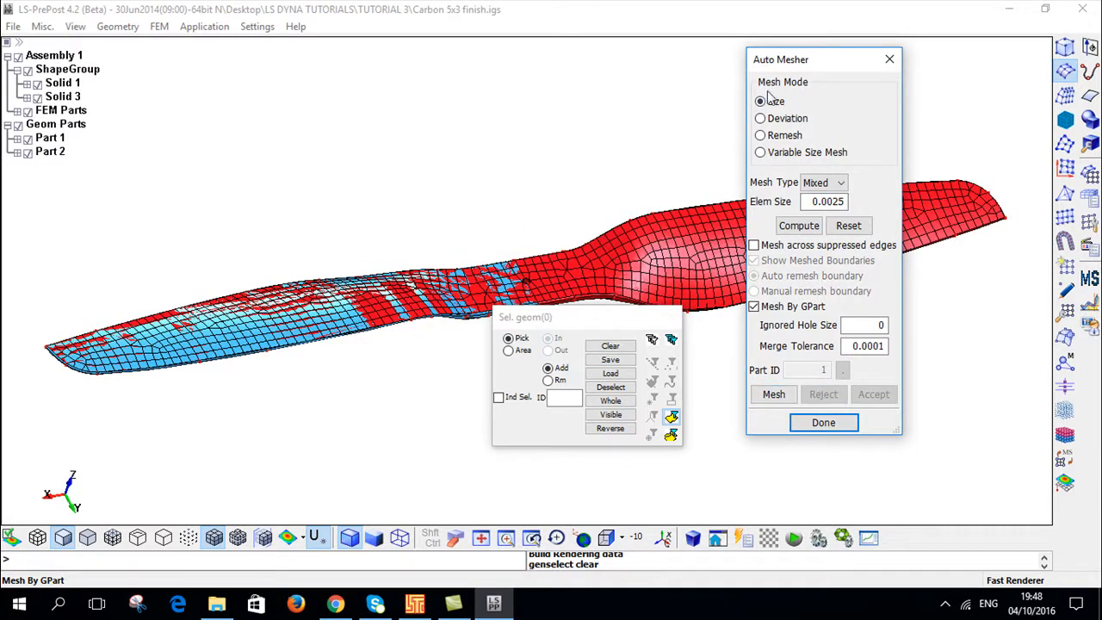
left_click(889, 60)
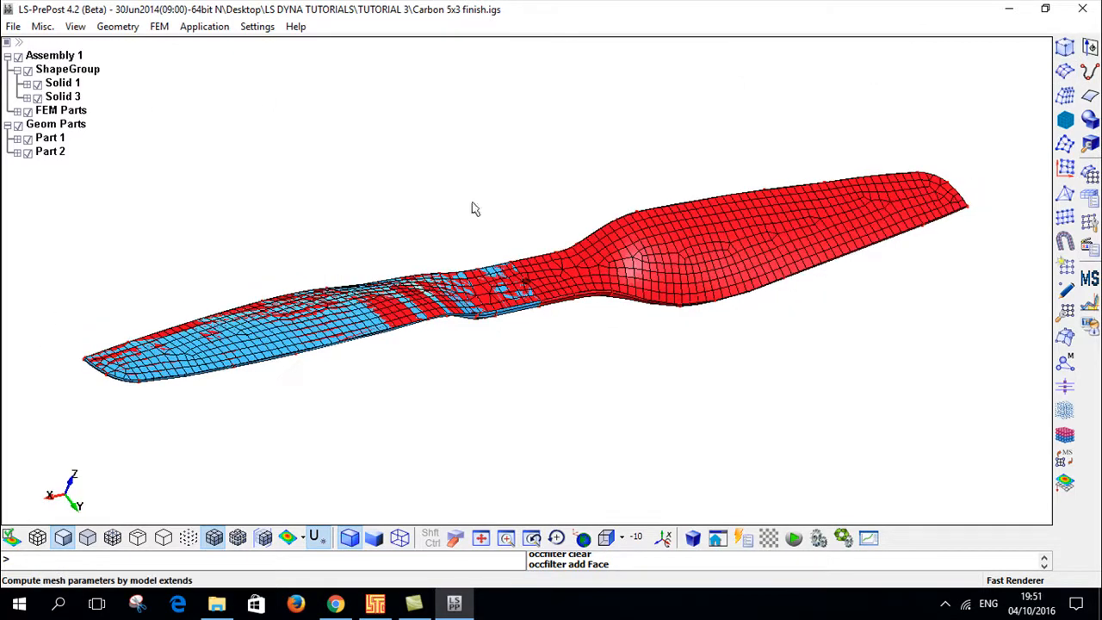
Step: Remove all geometry entities from the model with Delete Entity, keeping only the meshed propeller
left_click_drag(620, 377, 618, 401, "shift")
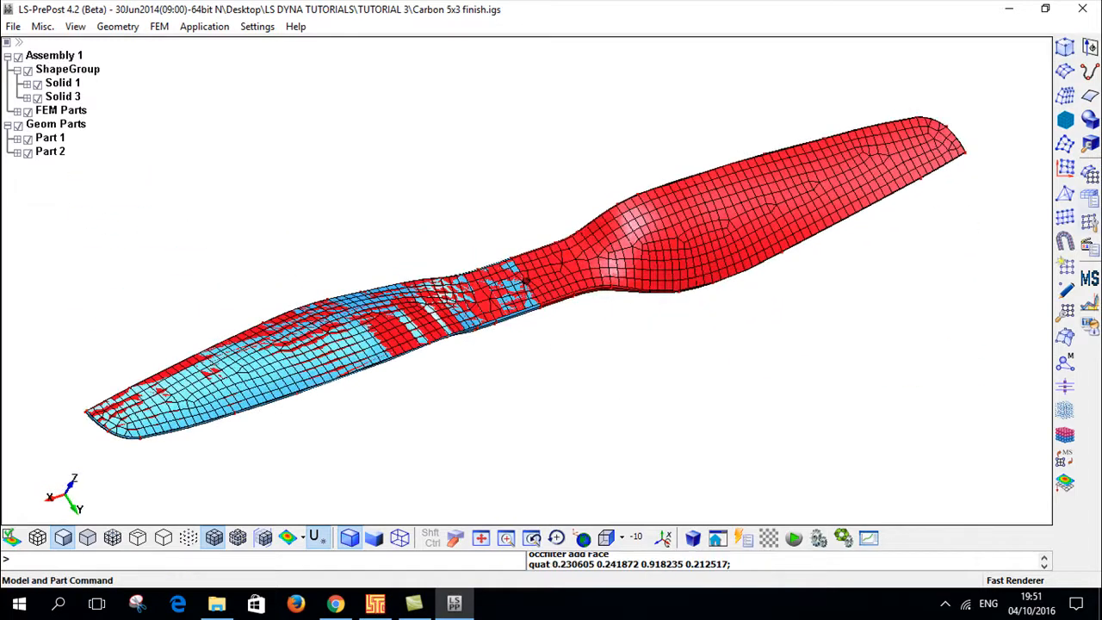
left_click(1090, 144)
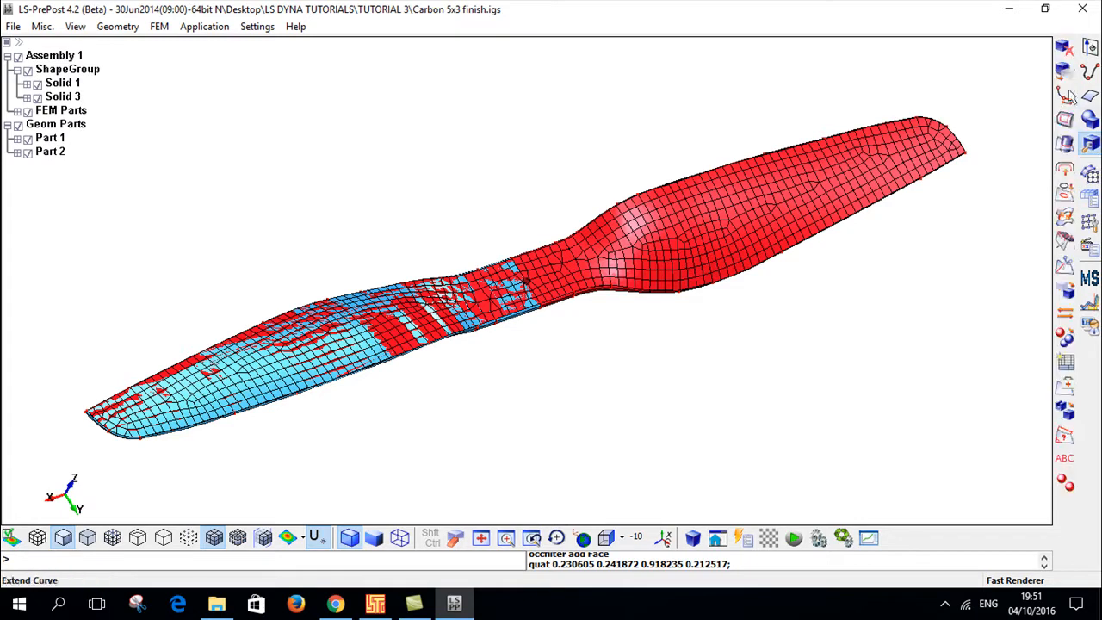
left_click(1064, 50)
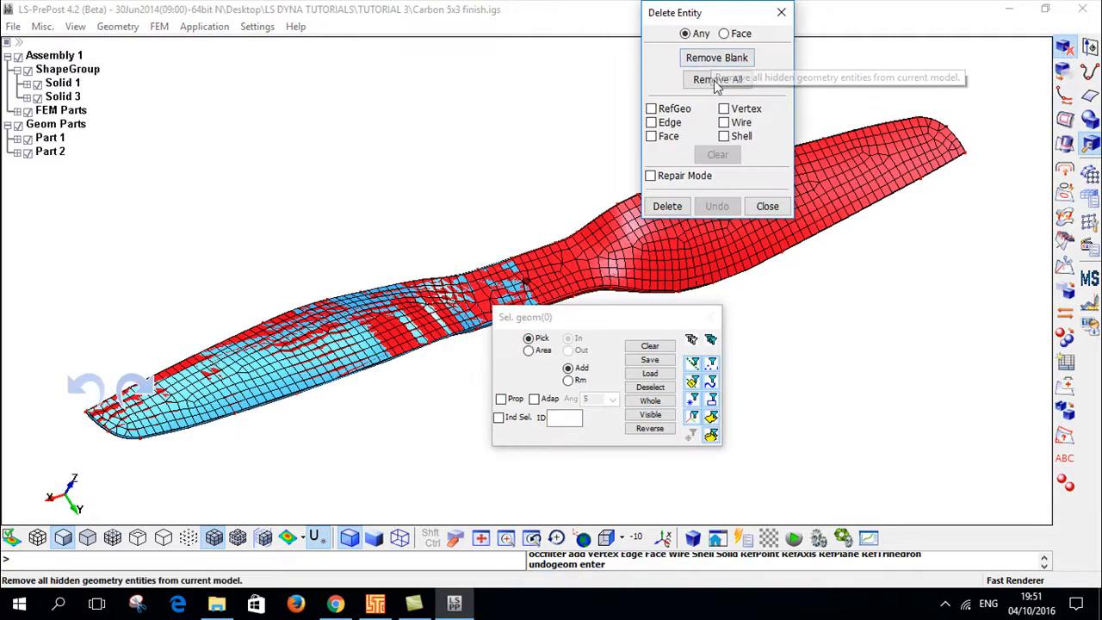
left_click(714, 79)
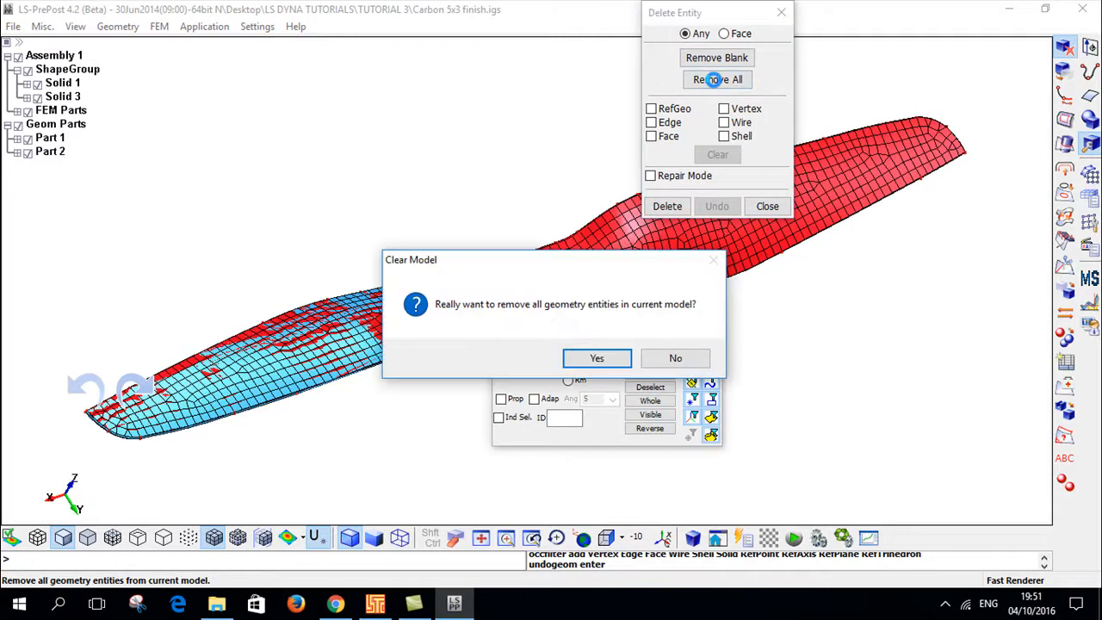
left_click(585, 358)
left_click_drag(343, 296, 454, 260, "shift")
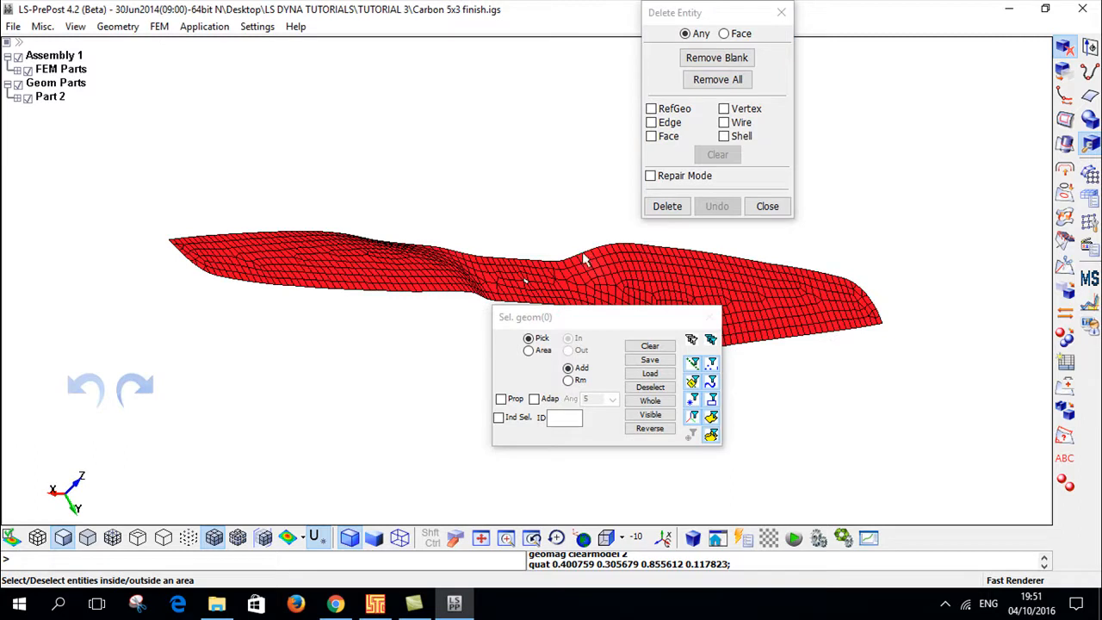
left_click(767, 206)
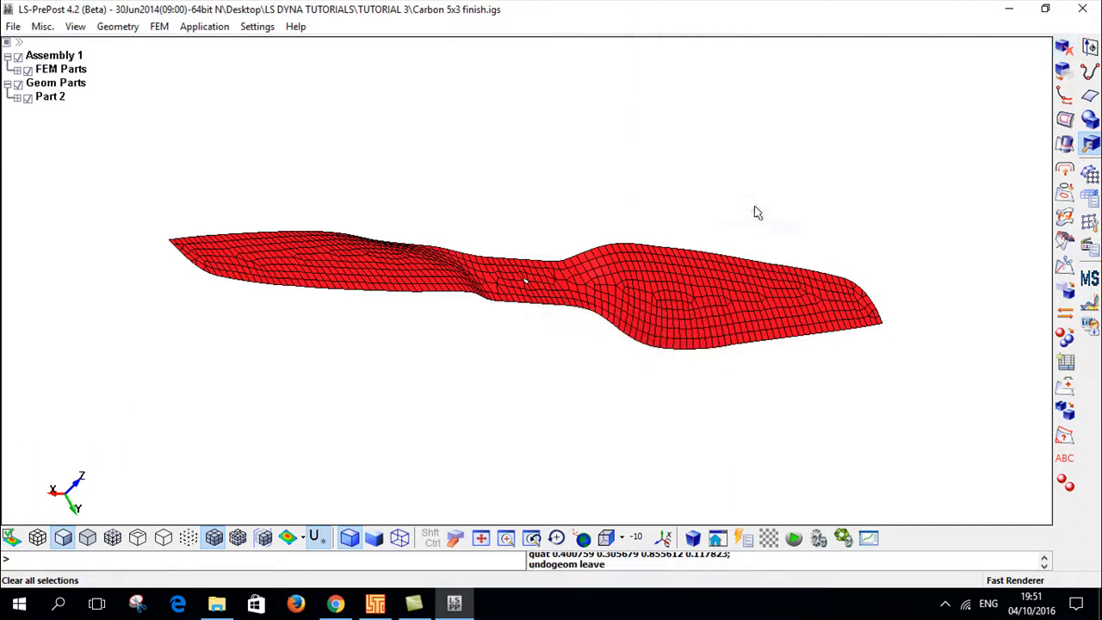
Step: Open the Keyword Manager, list all keywords and open the input form for the SECTION_SHELL keyword
left_click_drag(887, 214, 738, 163, "shift")
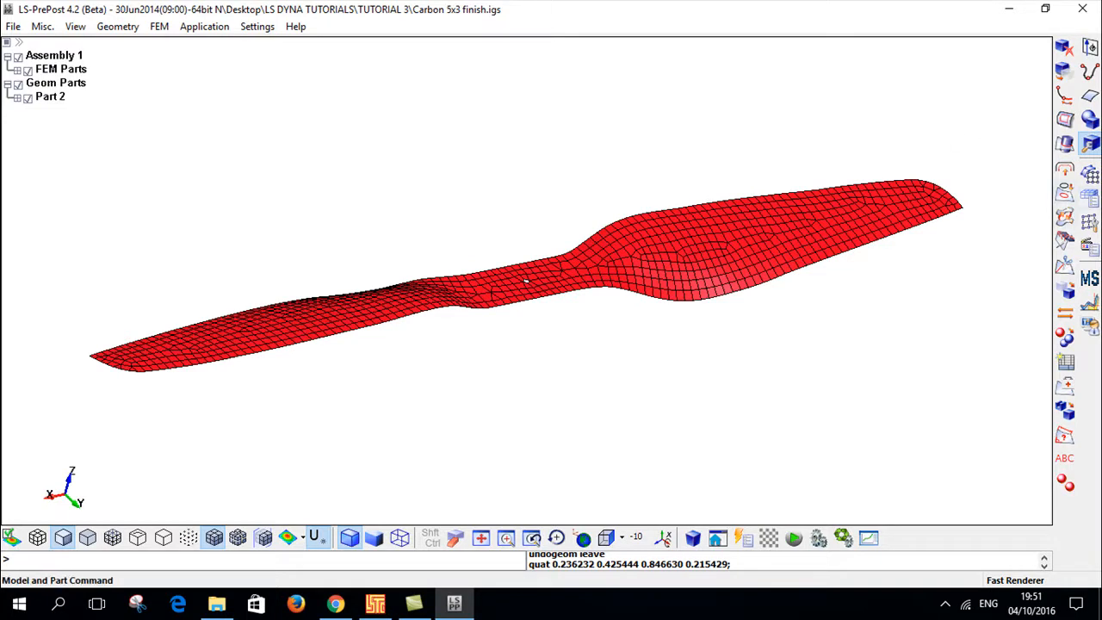
left_click(1091, 198)
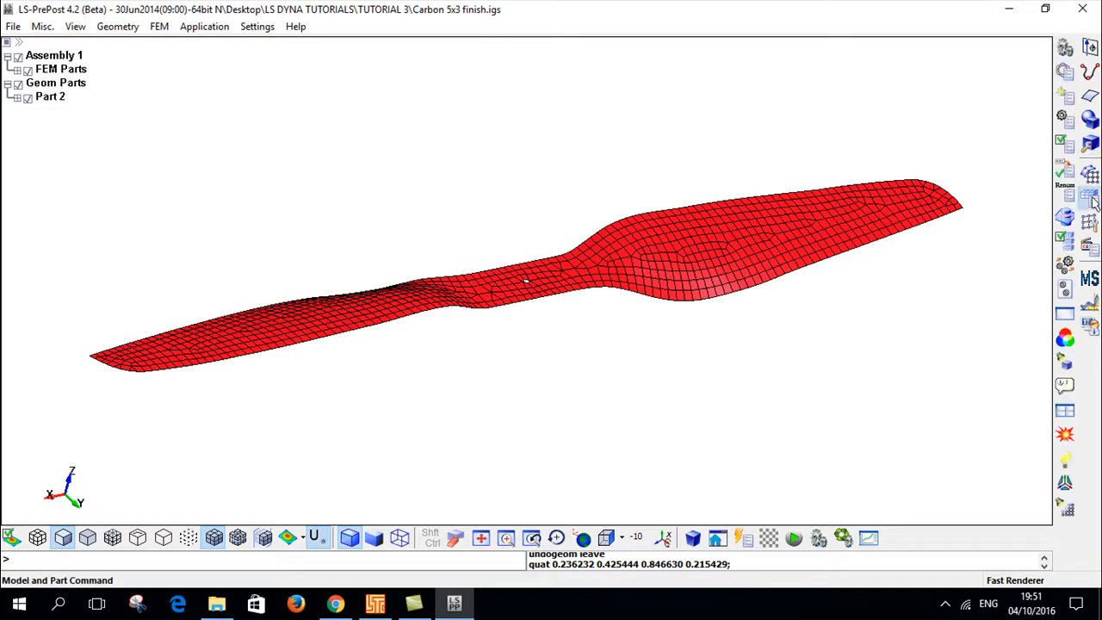
left_click(1065, 72)
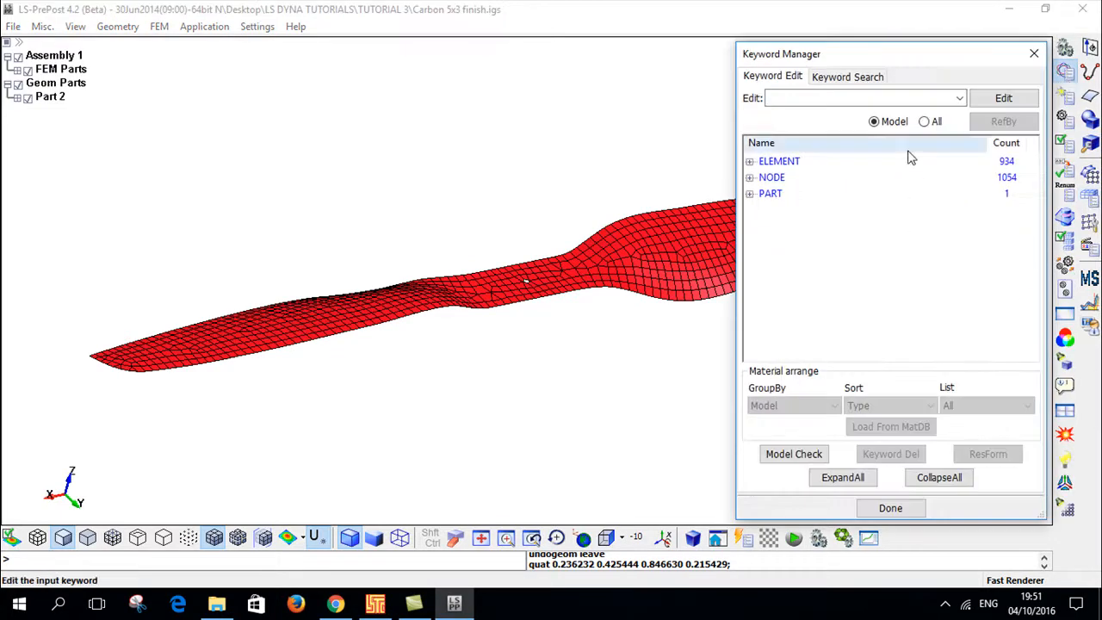
left_click(925, 121)
scroll(853, 254, "down", 5)
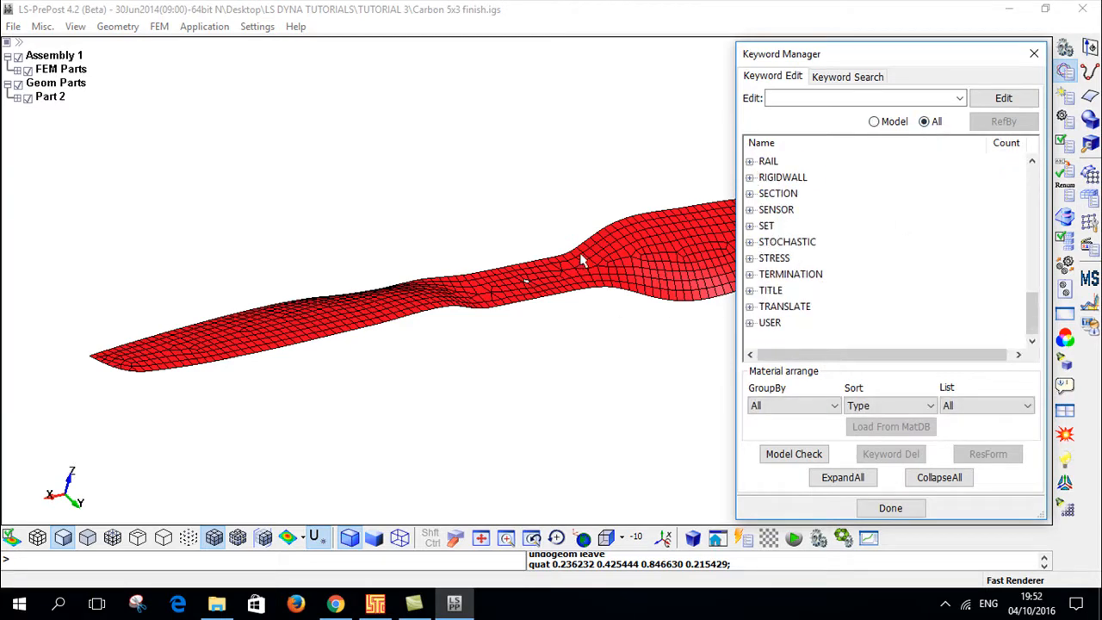
left_click(750, 194)
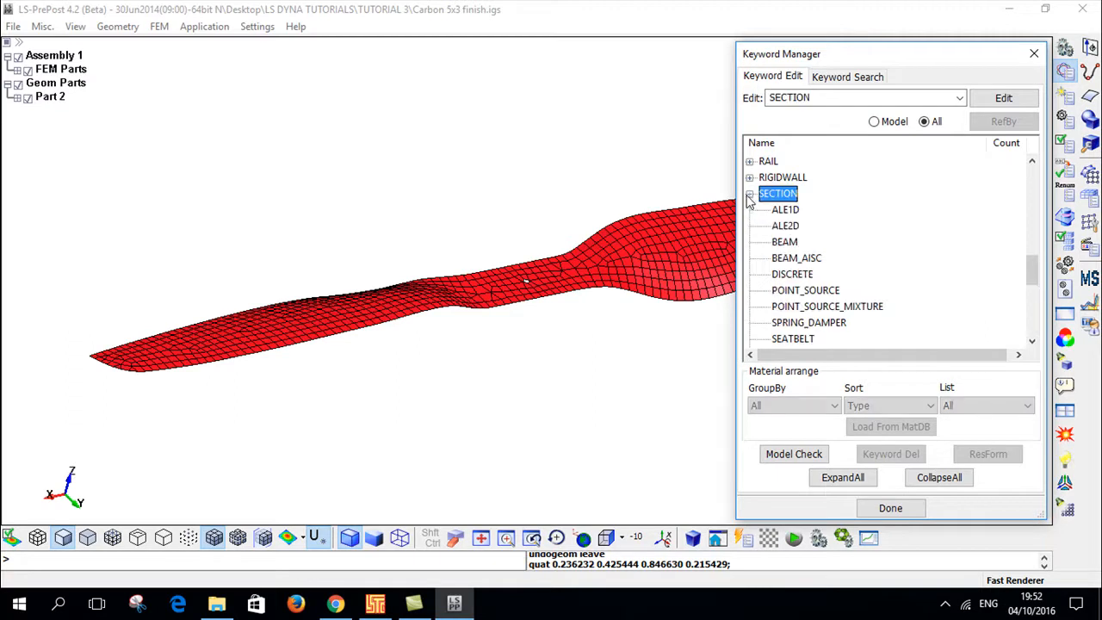
scroll(788, 250, "down", 4)
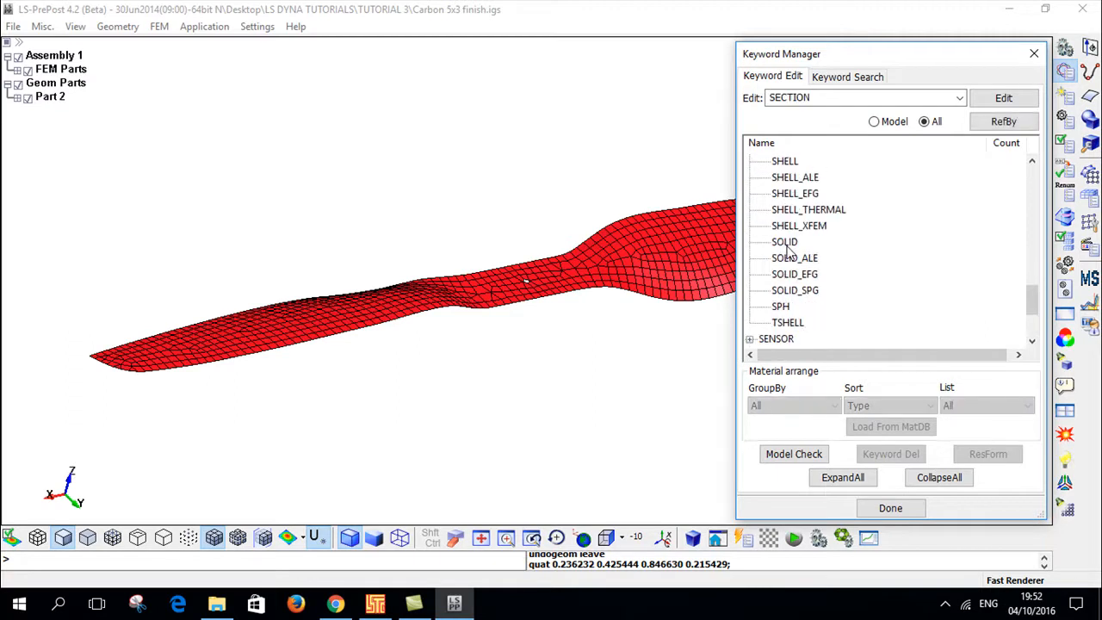
double_click(784, 161)
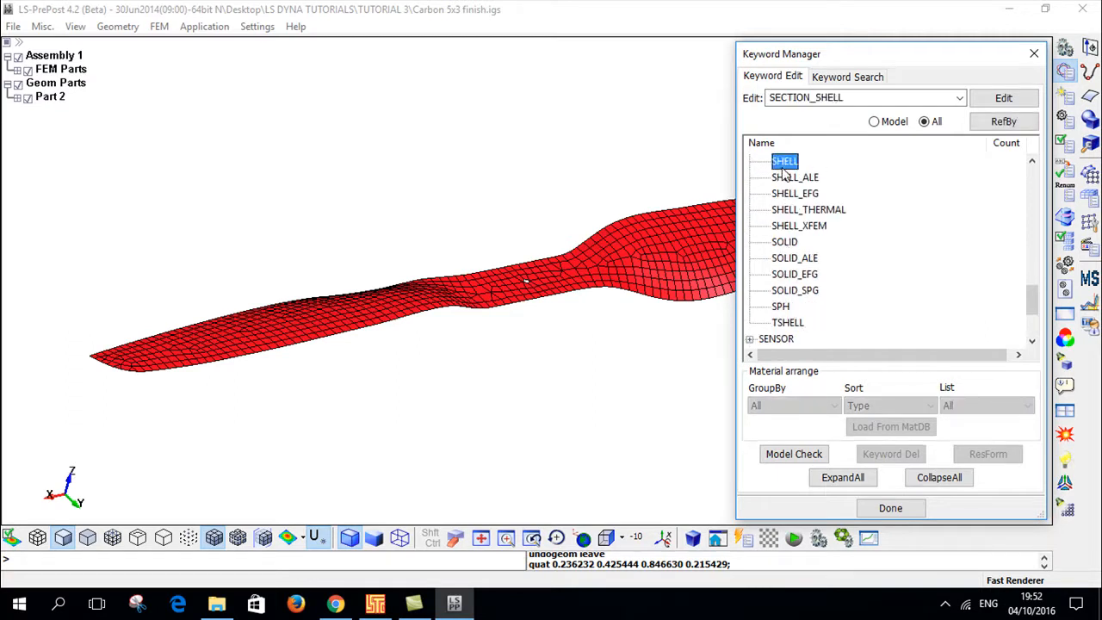
Step: Create a new shell section titled Shell with thickness 0.001 at all four nodes, and accept the card
left_click(206, 131)
left_click(250, 229)
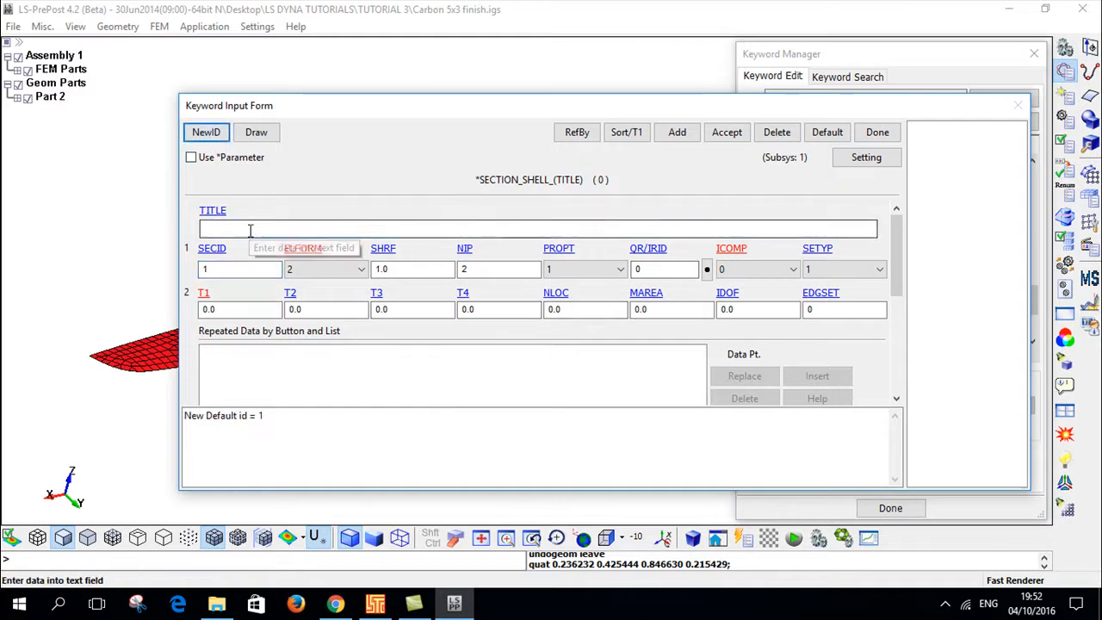
type("Shell")
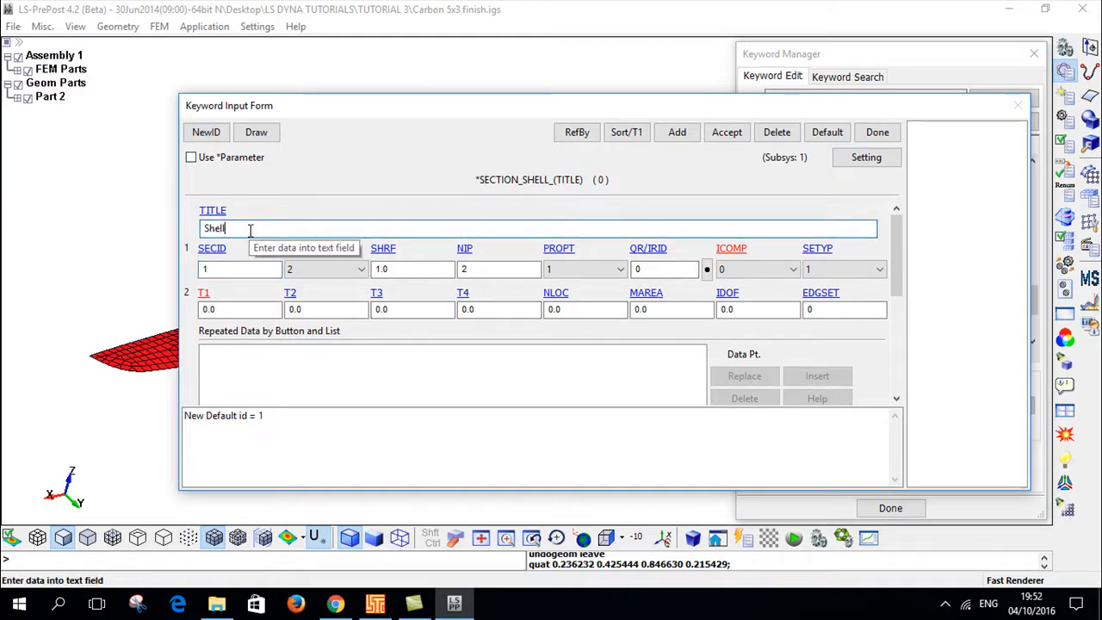
left_click(248, 309)
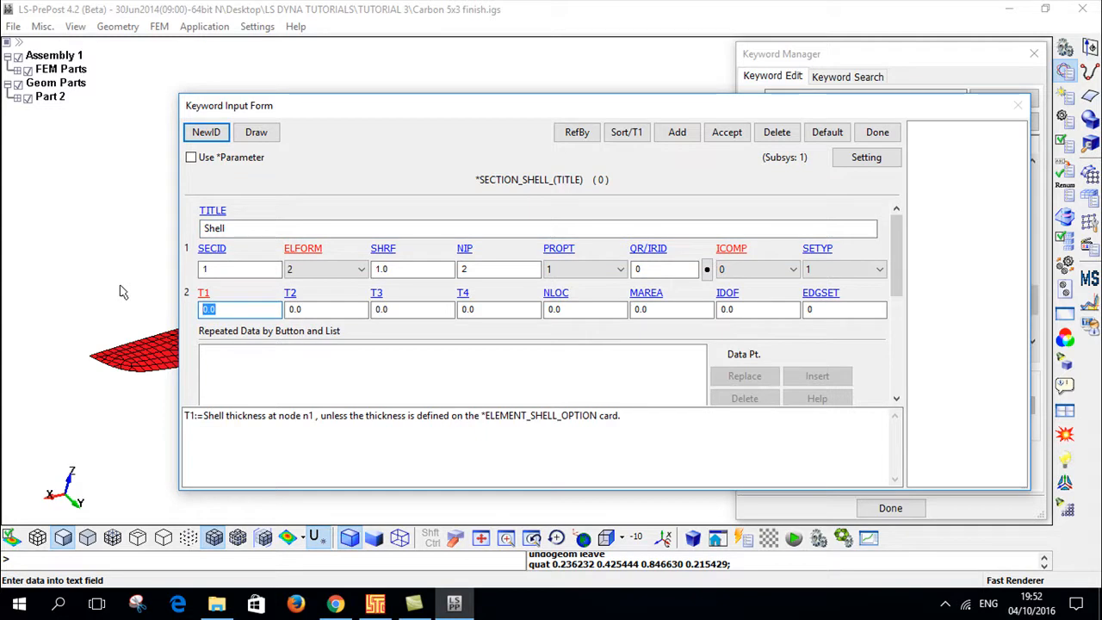
type("0.001")
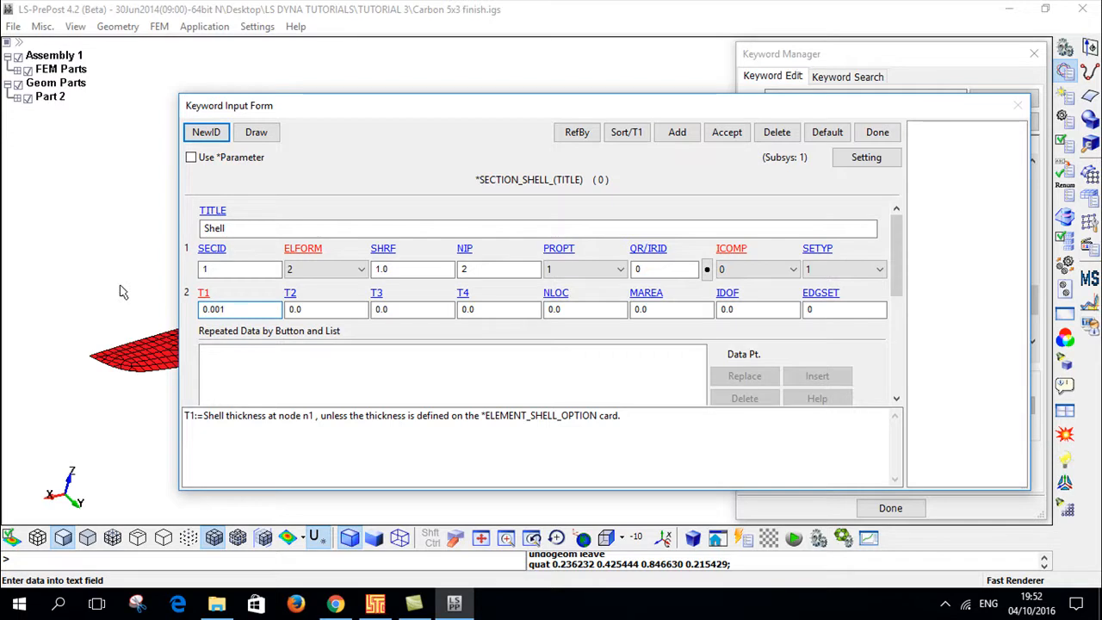
key("Return")
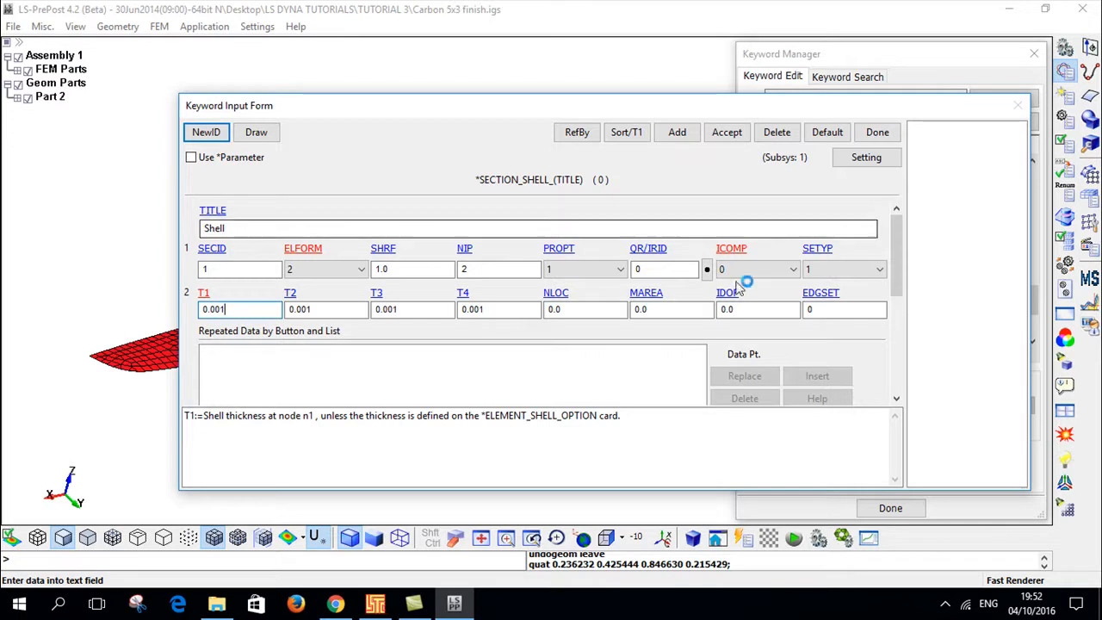
left_click(725, 135)
left_click(876, 133)
scroll(872, 168, "up", 6)
left_click(750, 291)
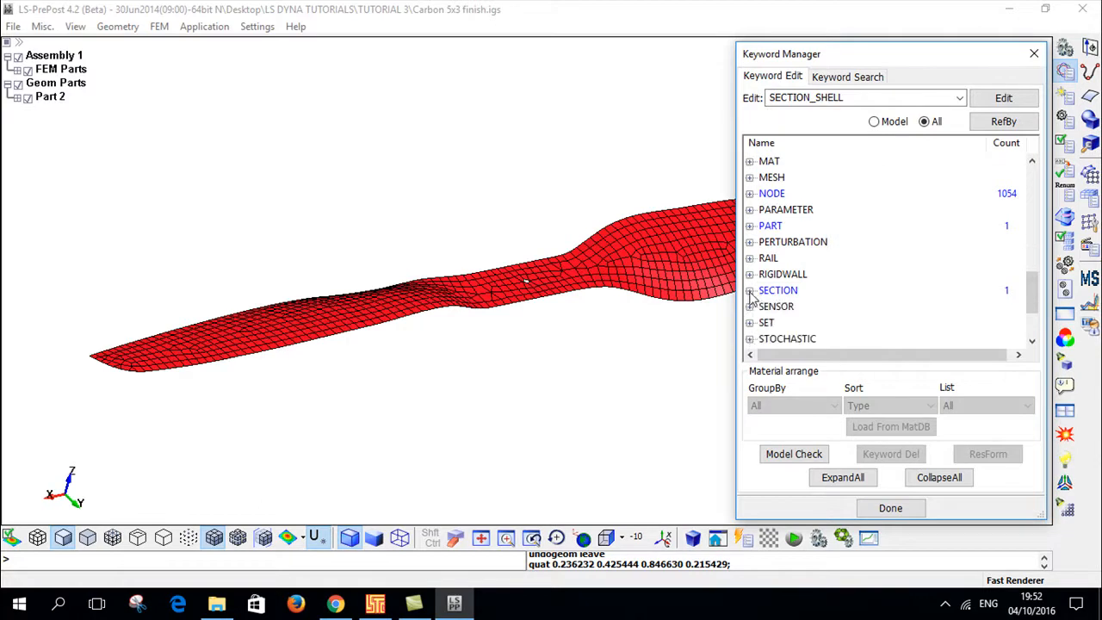
Step: Create a new 020-RIGID material card under the MAT keywords with a new ID and the title Blade
left_click(750, 162)
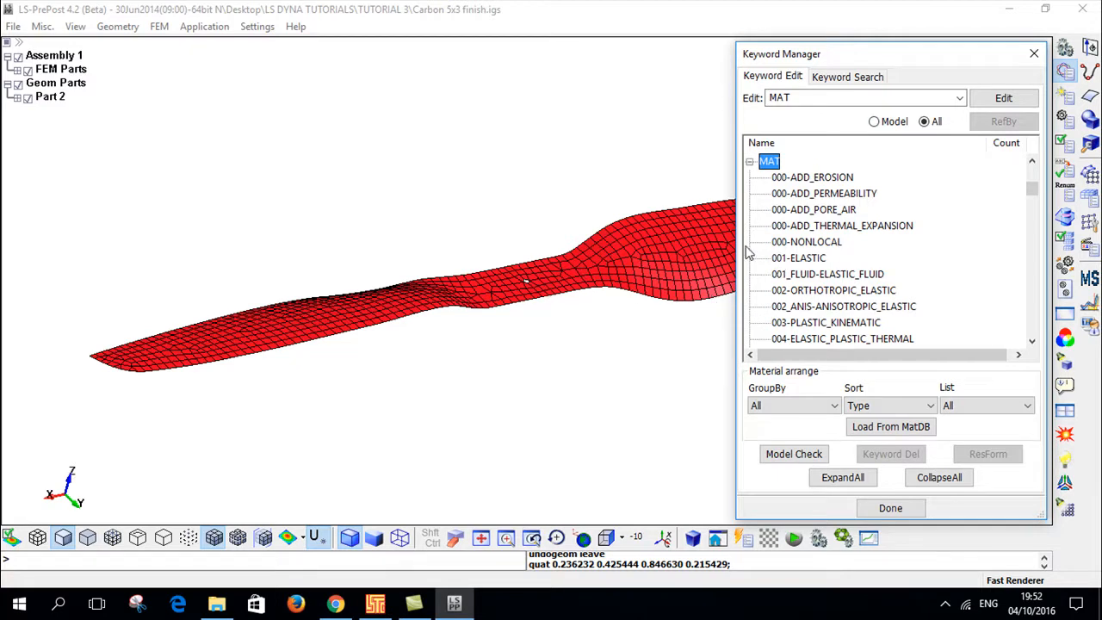
scroll(822, 267, "down", 2)
scroll(822, 267, "down", 4)
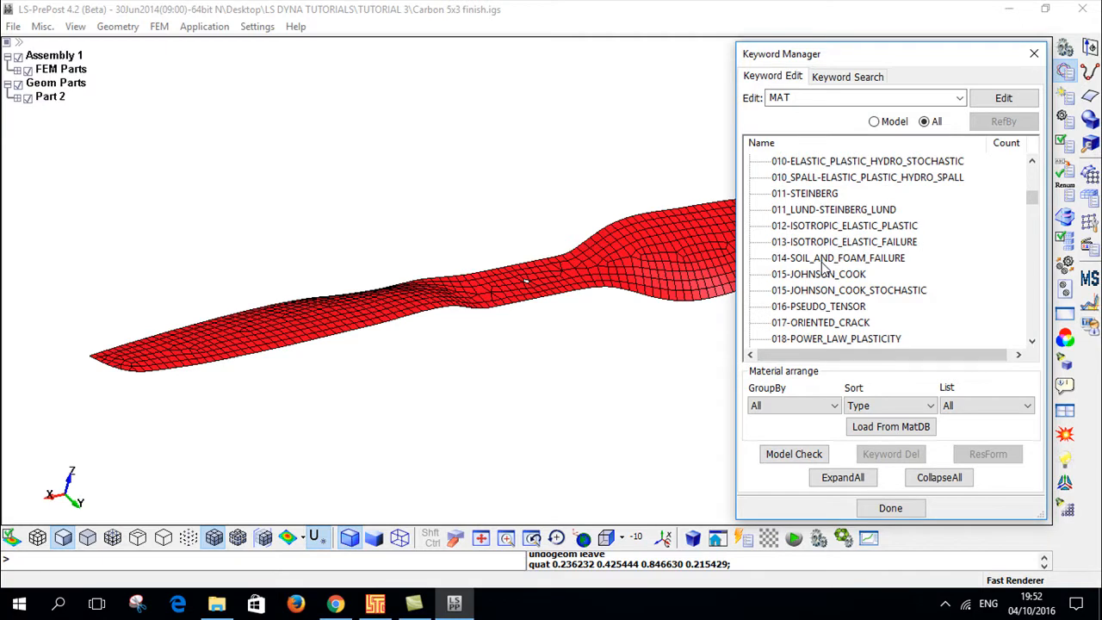
scroll(822, 267, "down", 4)
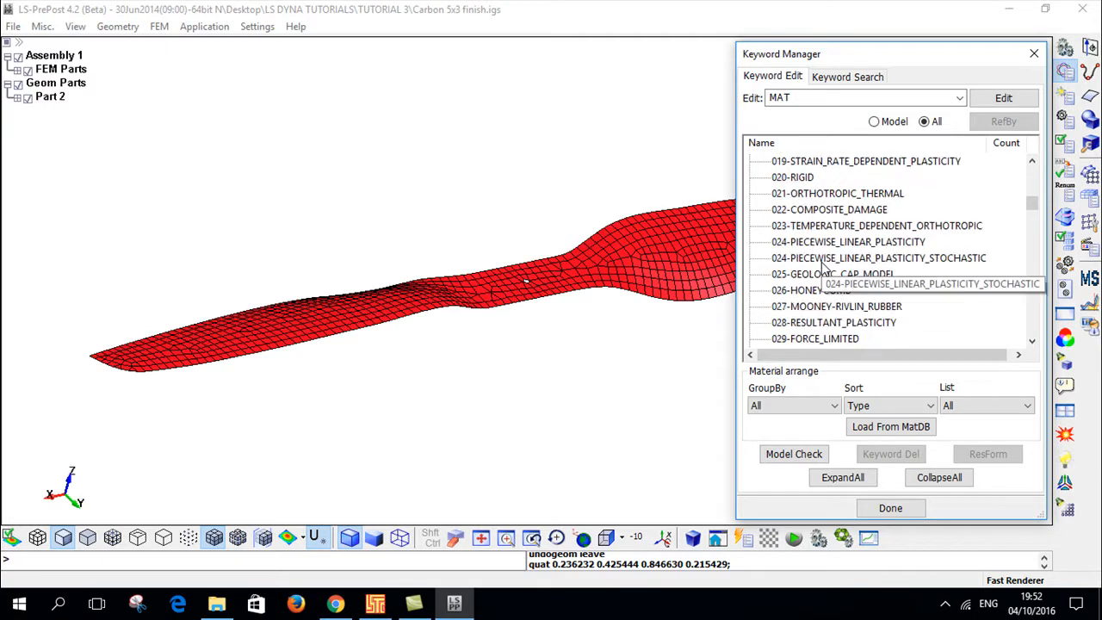
double_click(790, 177)
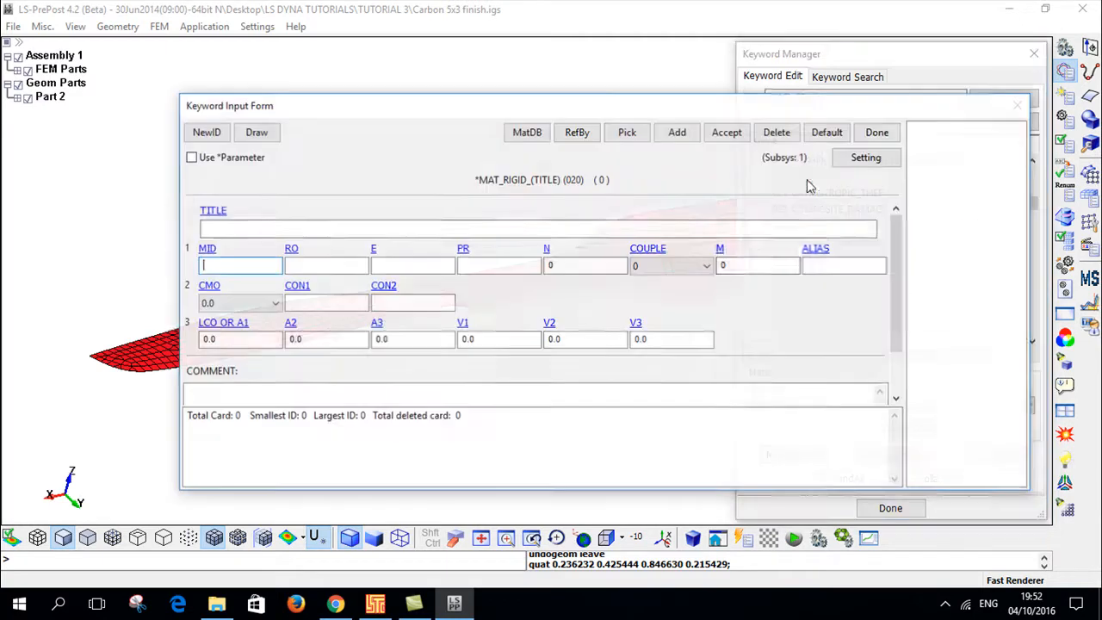
left_click(206, 131)
left_click(241, 229)
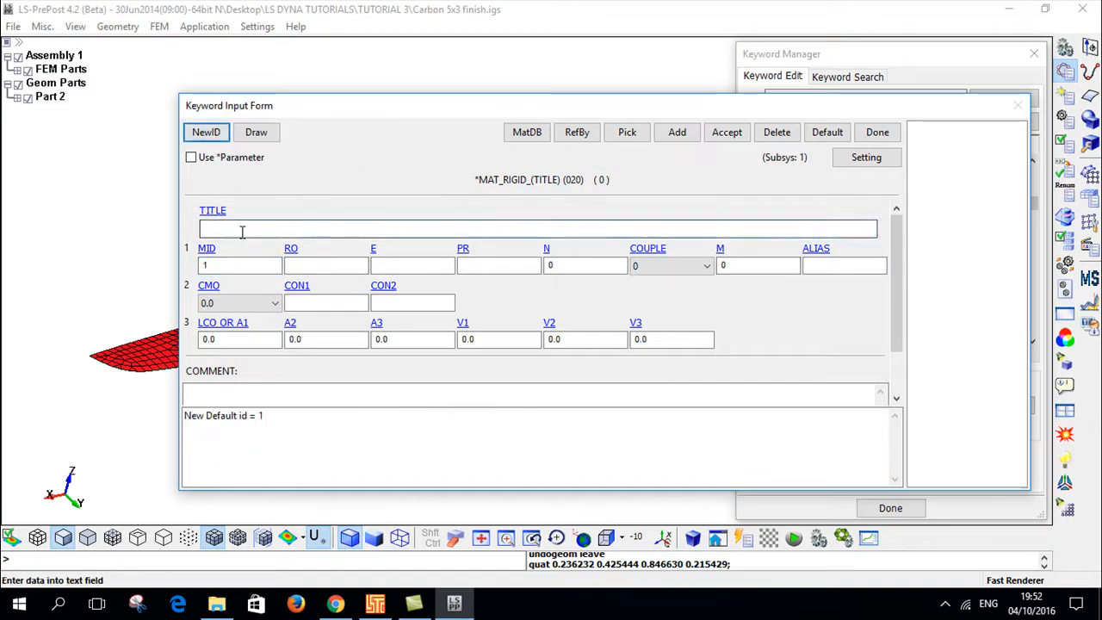
type("Blade")
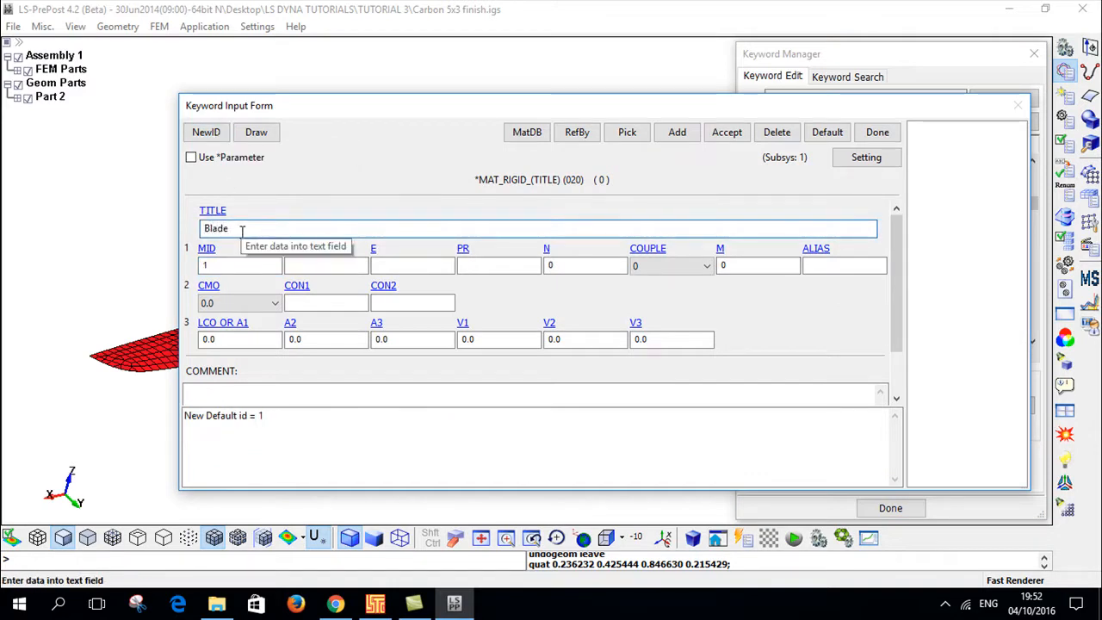
Step: Set the Blade material's mass density to 7860 and consult the LS-DYNA consistent units table in the browser
left_click(315, 266)
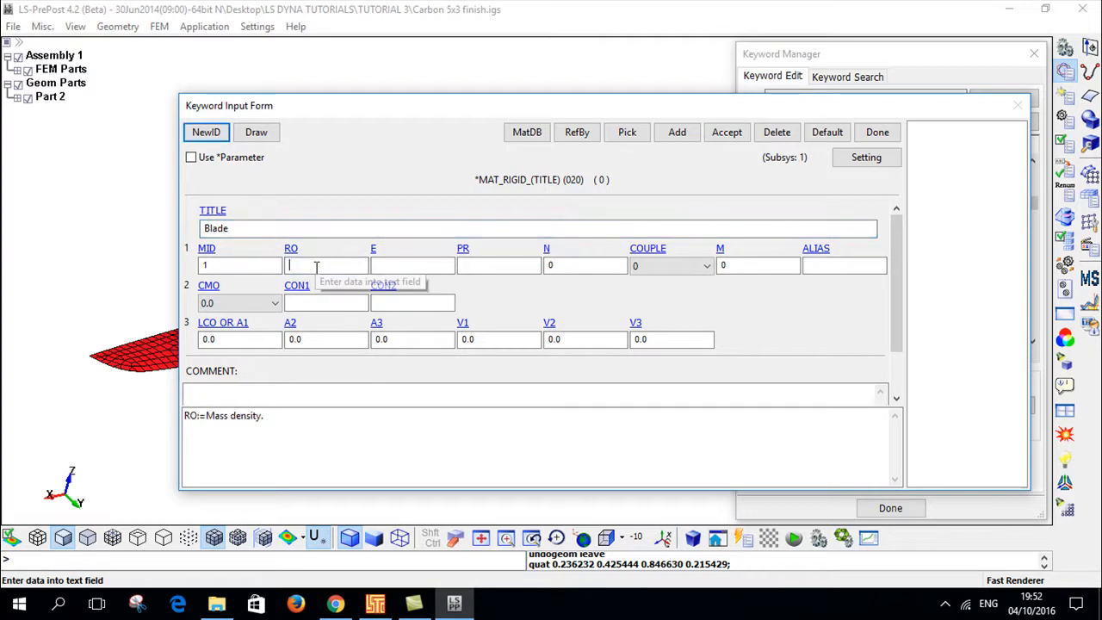
type("78")
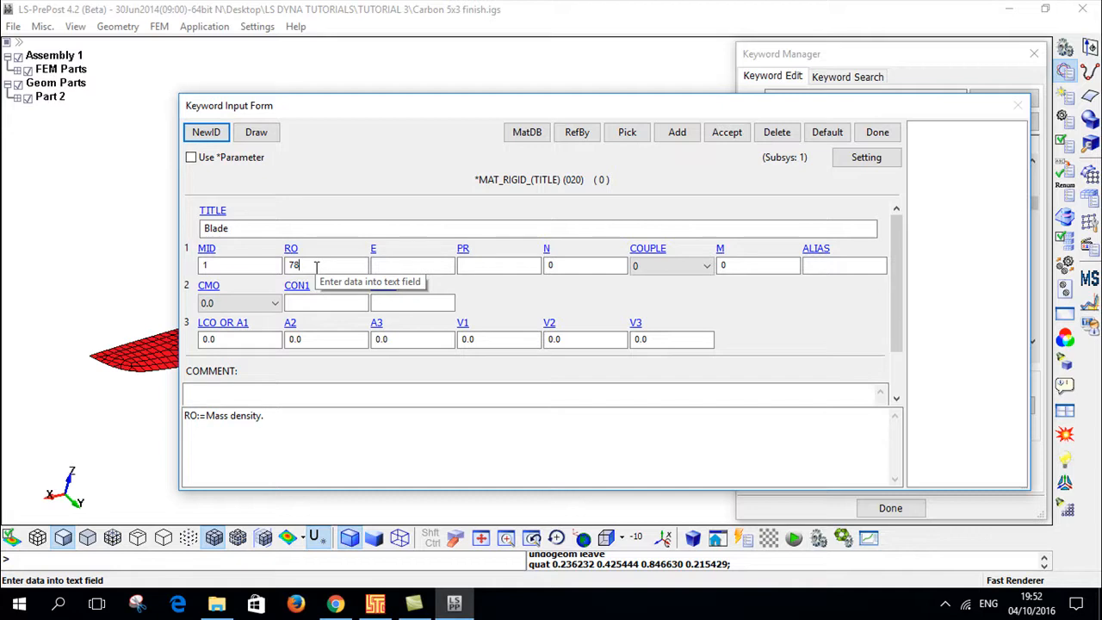
type("60")
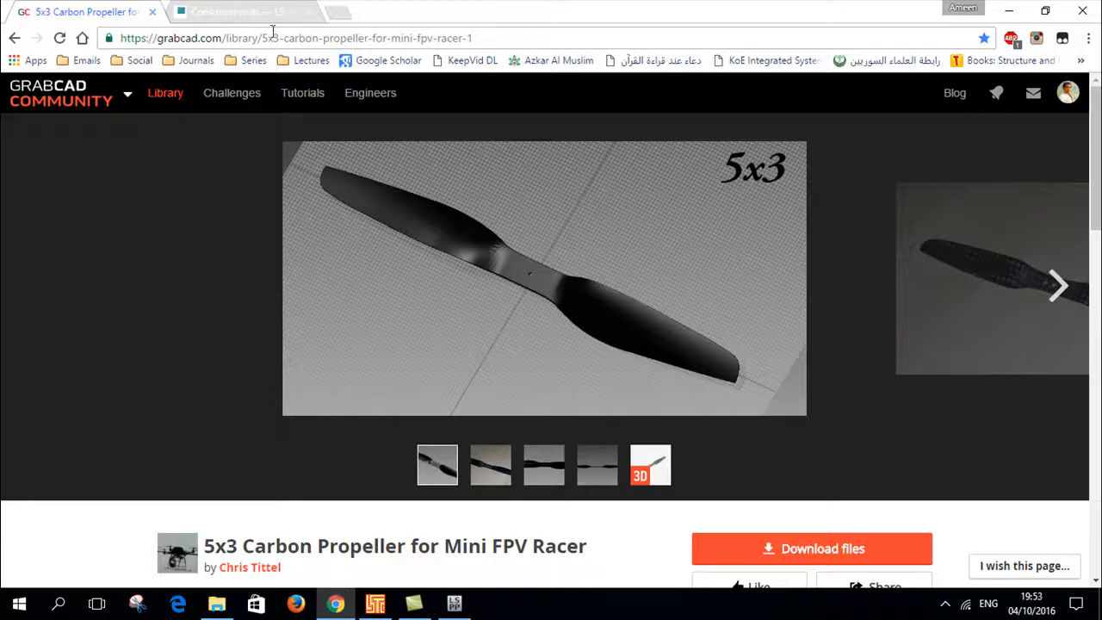
left_click(254, 12)
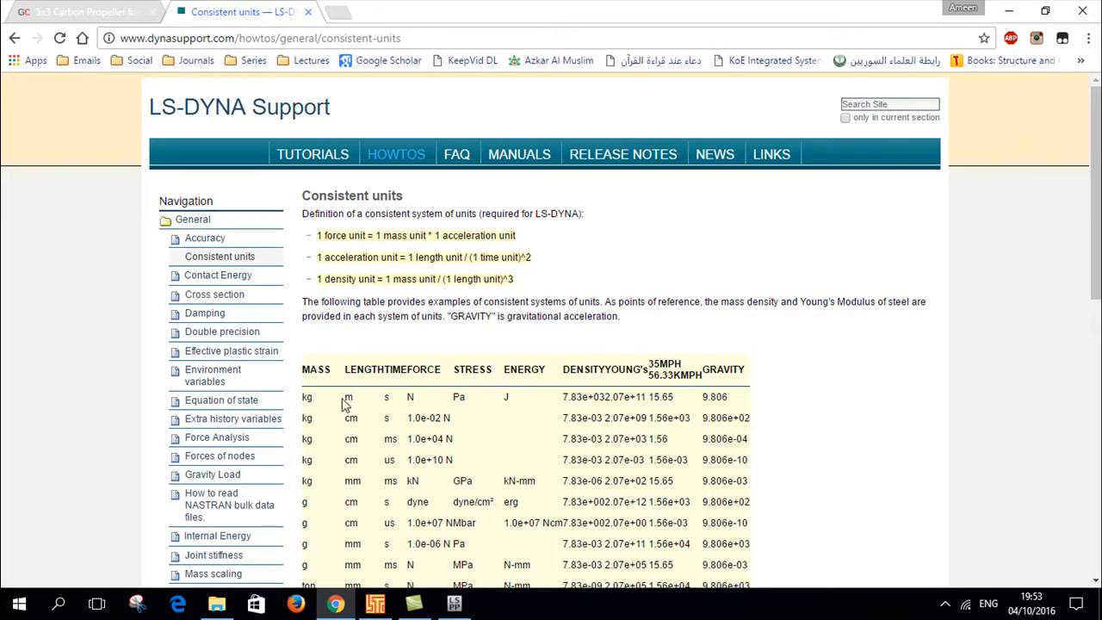
left_click(469, 607)
Step: Set the Blade material's Young's modulus to 200e9 and Poisson's ratio to 0.3, and accept the card
left_click(398, 266)
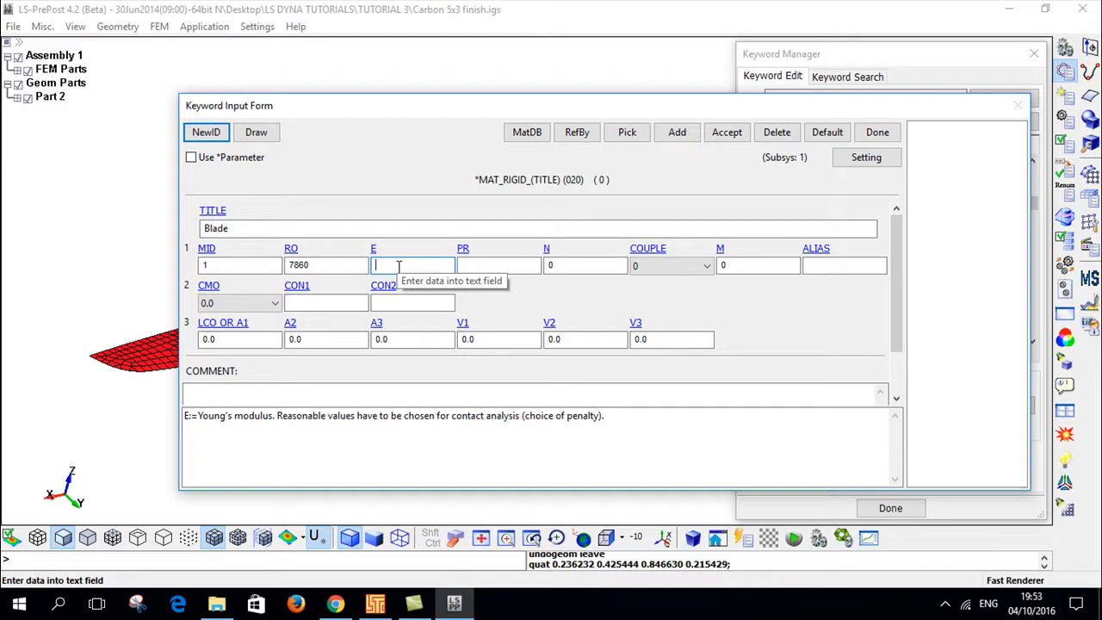
type("200e9")
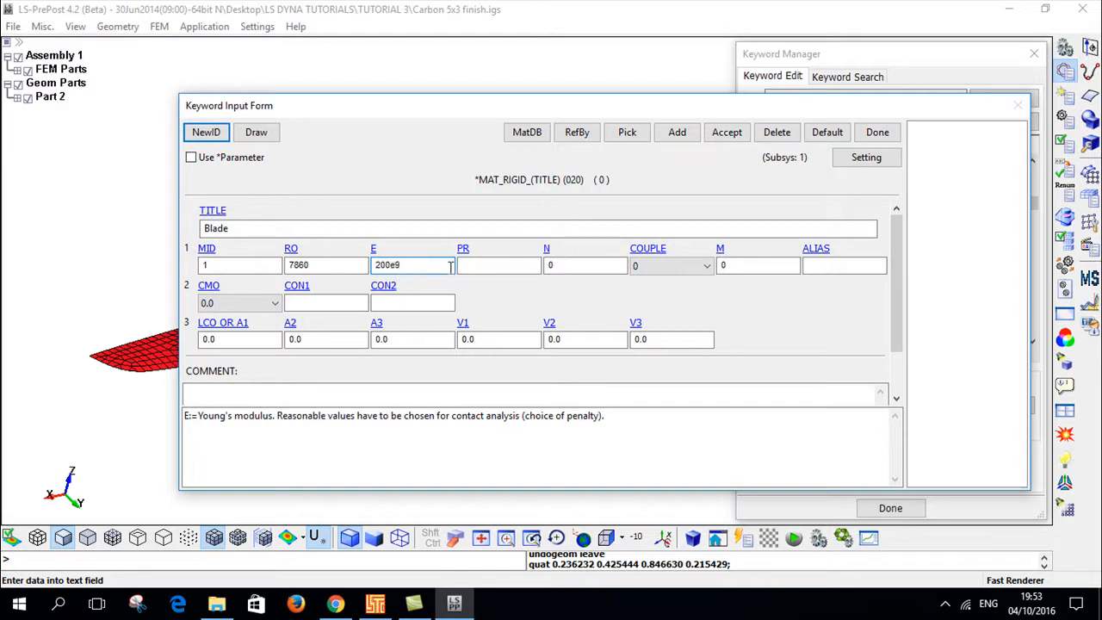
left_click(488, 265)
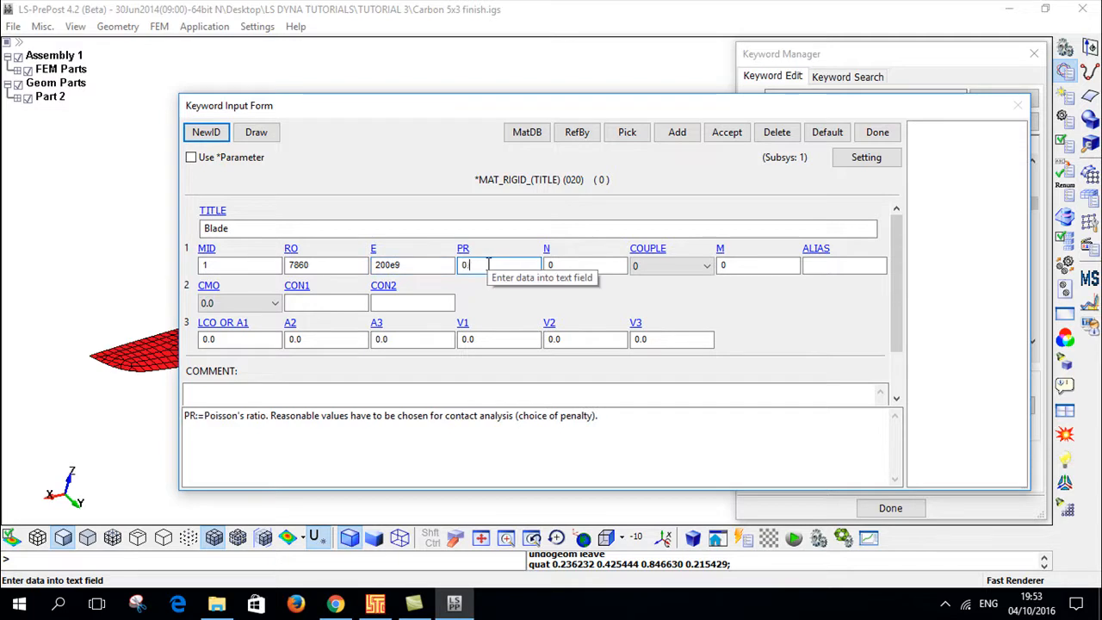
type("0.3")
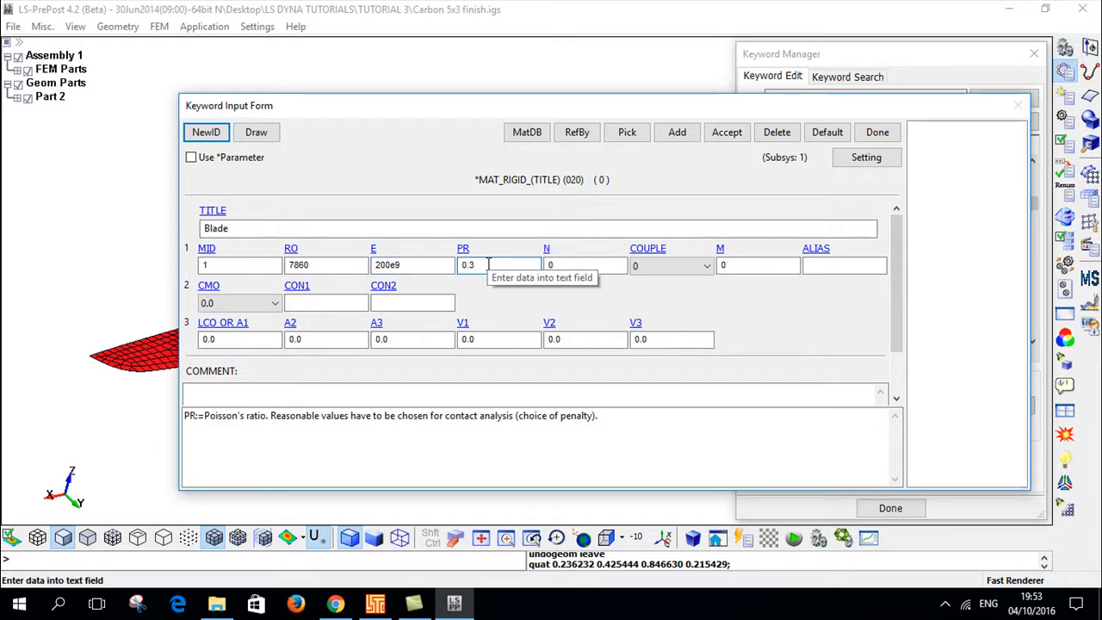
left_click(723, 137)
left_click_drag(630, 113, 686, 399)
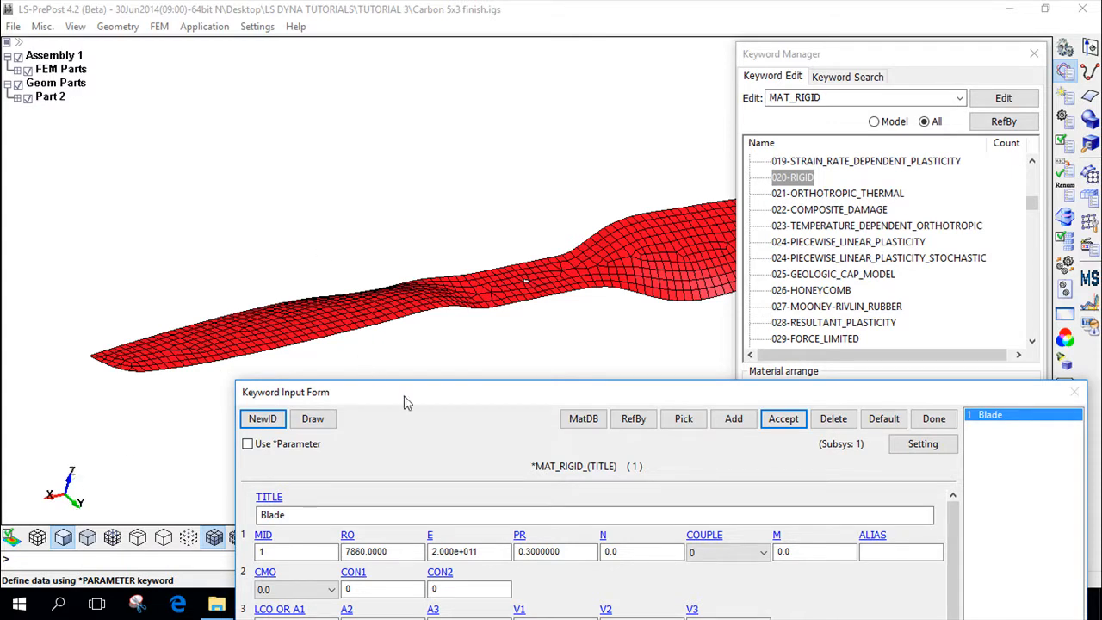
left_click_drag(403, 388, 378, 107)
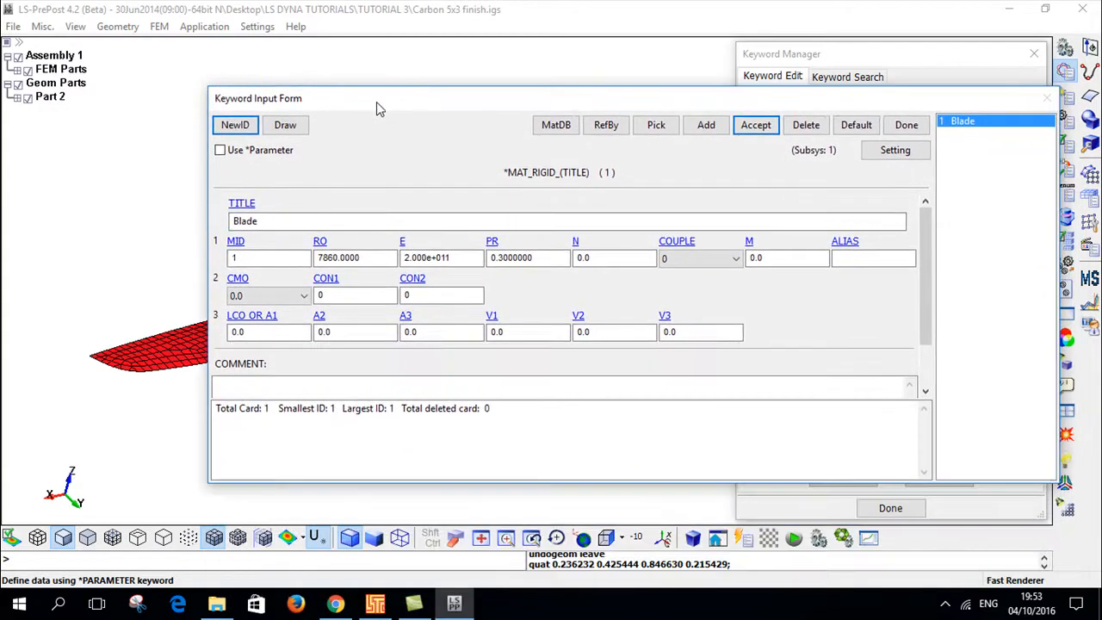
Step: Set the Blade material's center of mass constraint option CMO to -1.0 for constraints in local directions
left_click(353, 297)
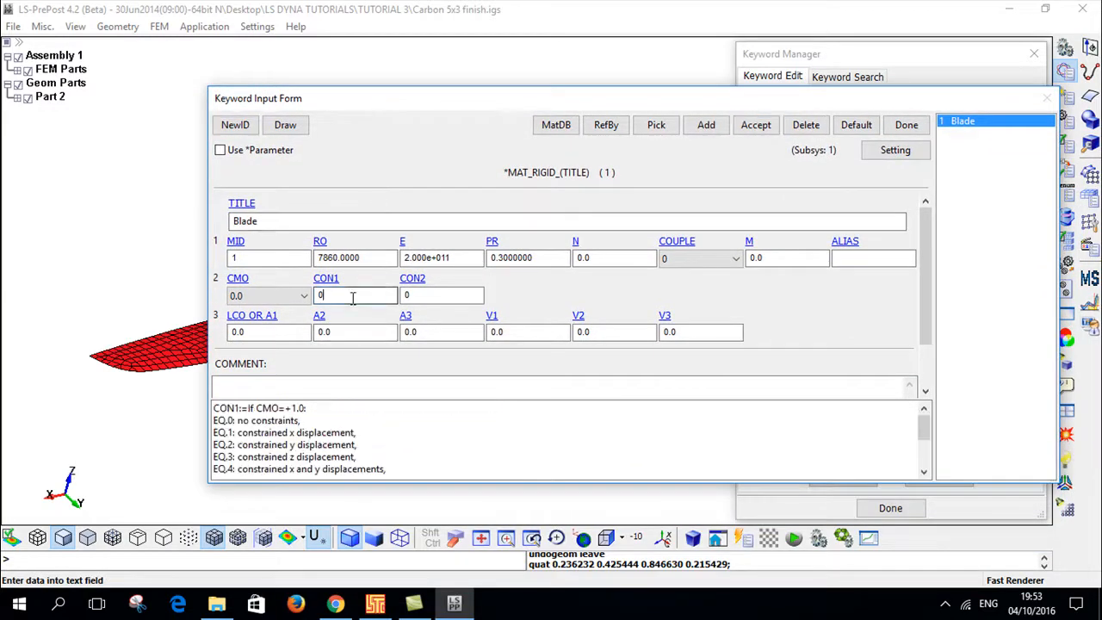
left_click(423, 296)
left_click(242, 280)
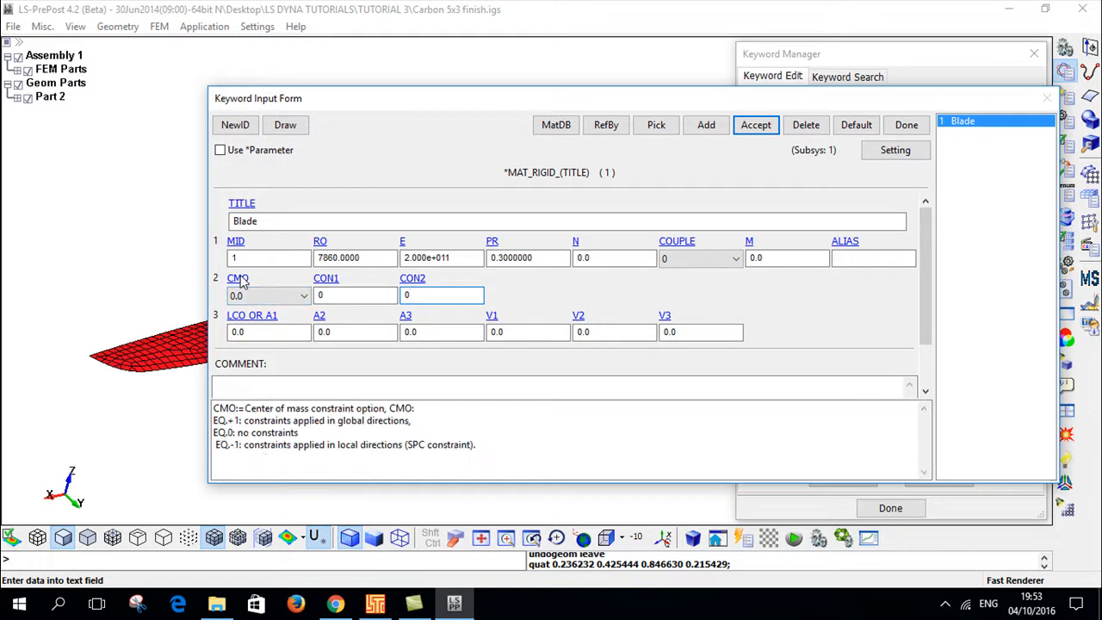
left_click(249, 297)
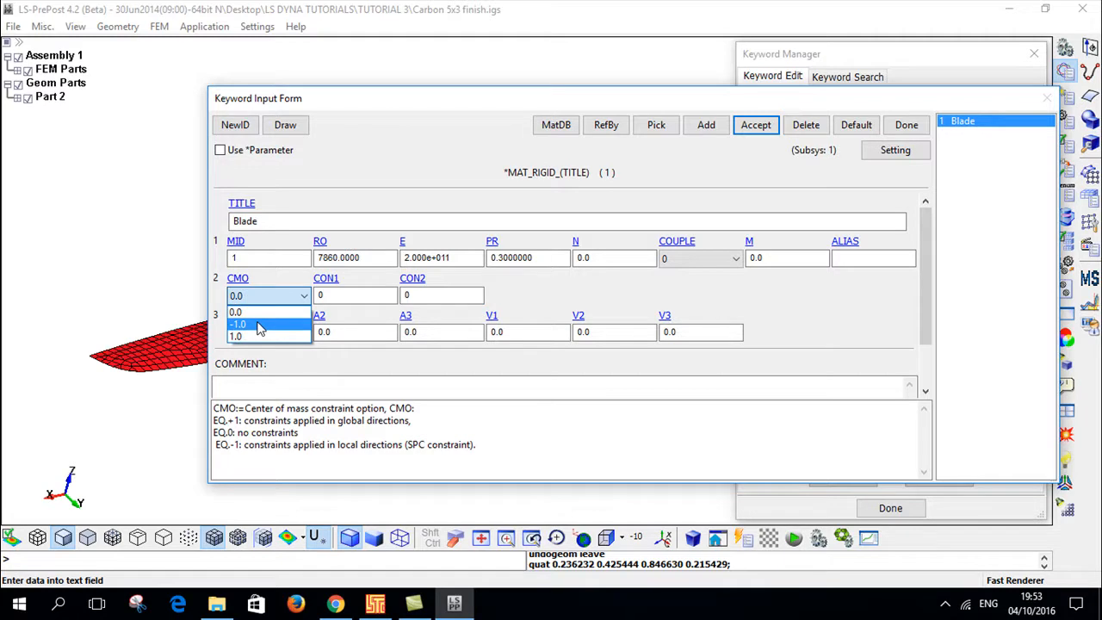
left_click(259, 326)
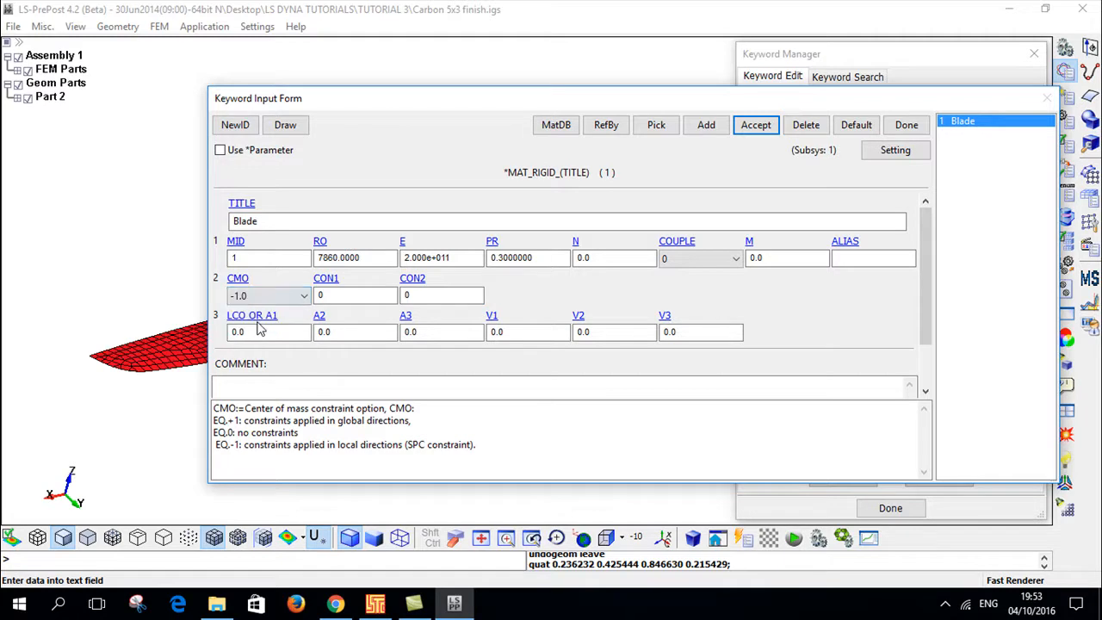
Step: Set the Blade material's CON2 constraint value to 11111, then accept the card and close its form
left_click(341, 293)
left_click(434, 296)
left_click_drag(433, 296, 384, 307)
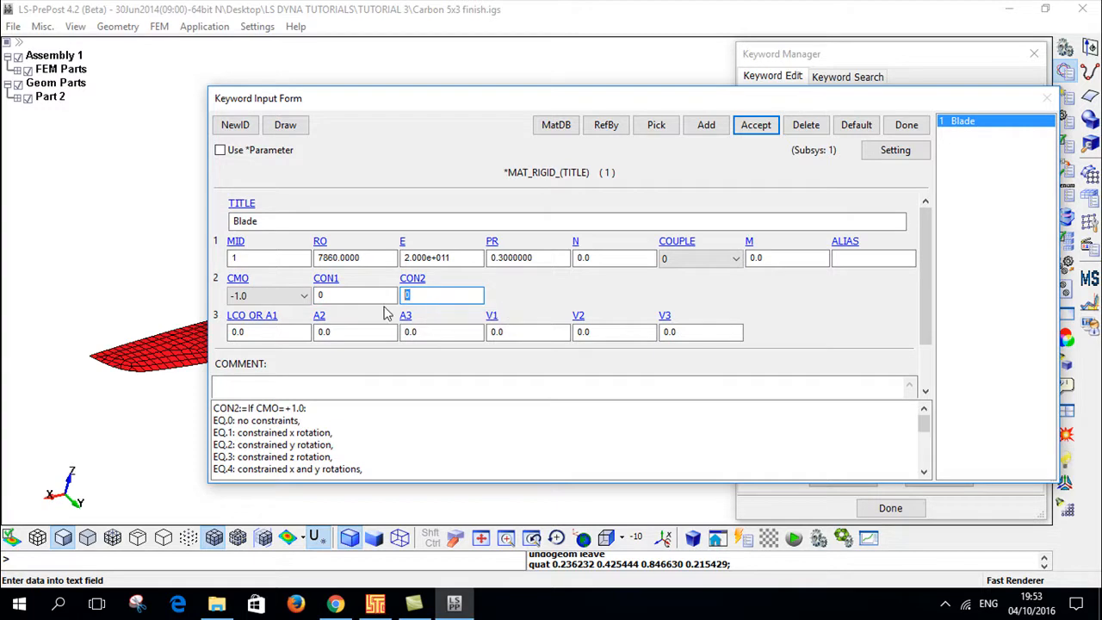
type("11111")
left_click(741, 136)
left_click(905, 125)
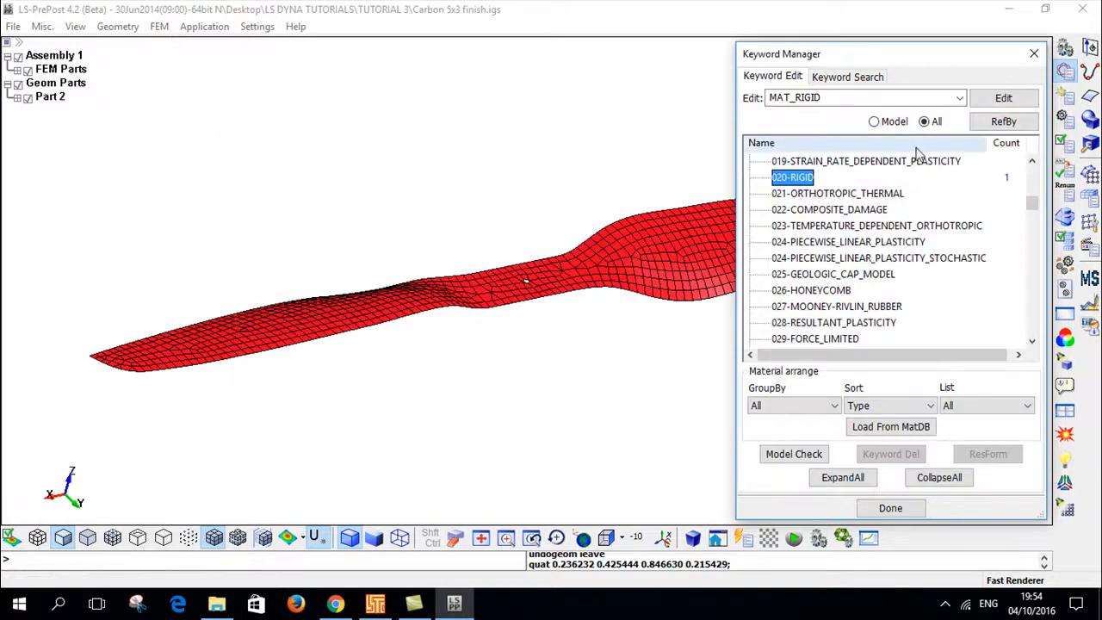
Step: Open the existing PART card from the current model's keywords and change its title to Blade
left_click(878, 121)
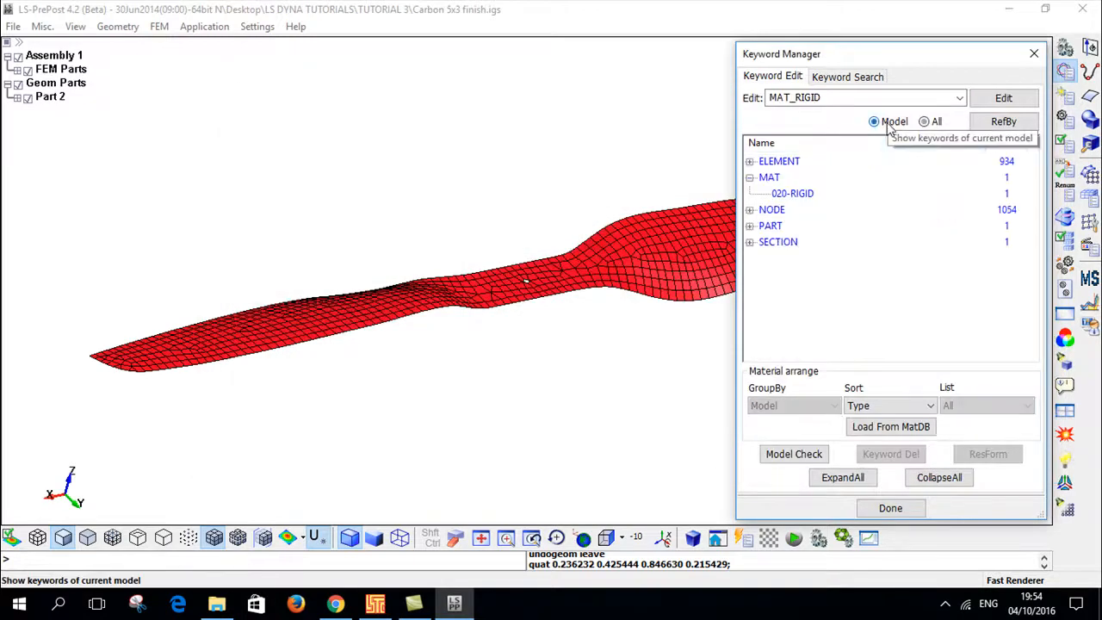
double_click(768, 226)
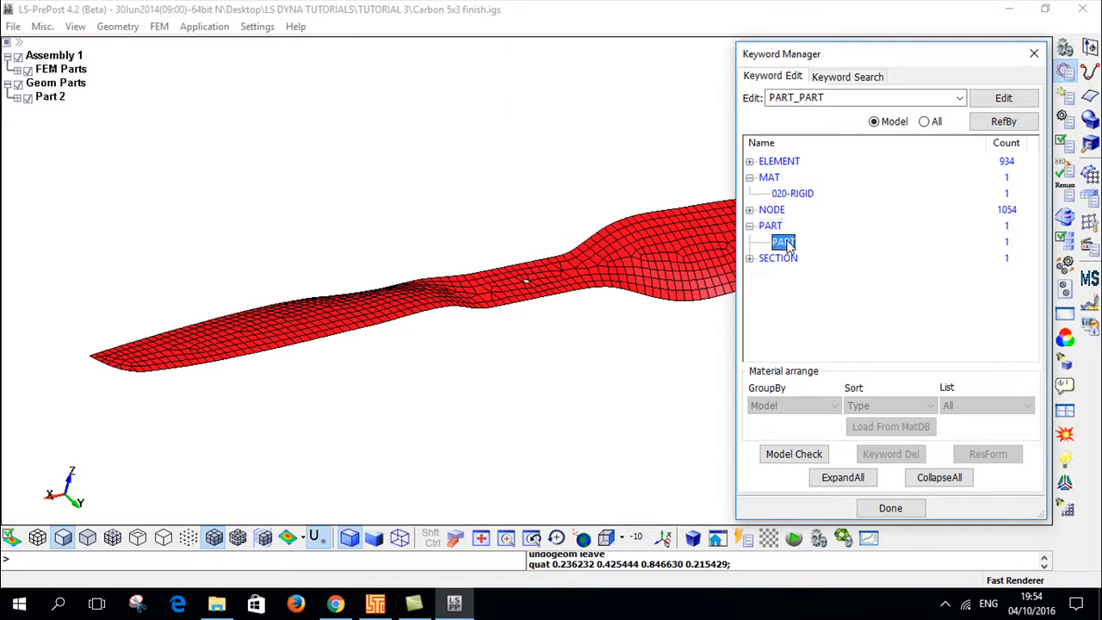
double_click(785, 242)
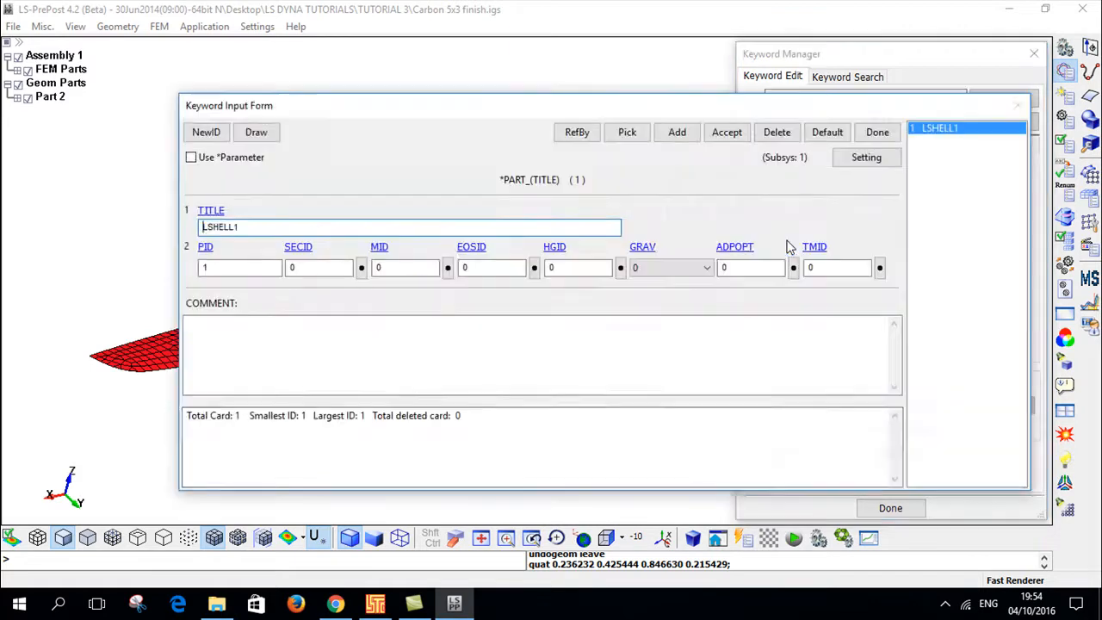
double_click(243, 229)
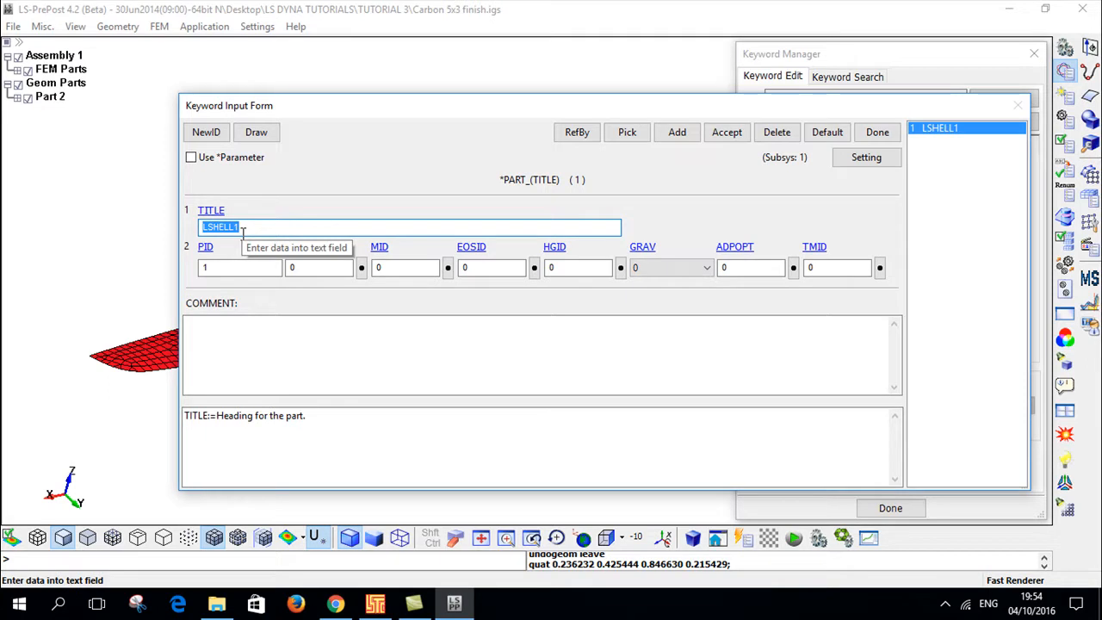
type("Blad")
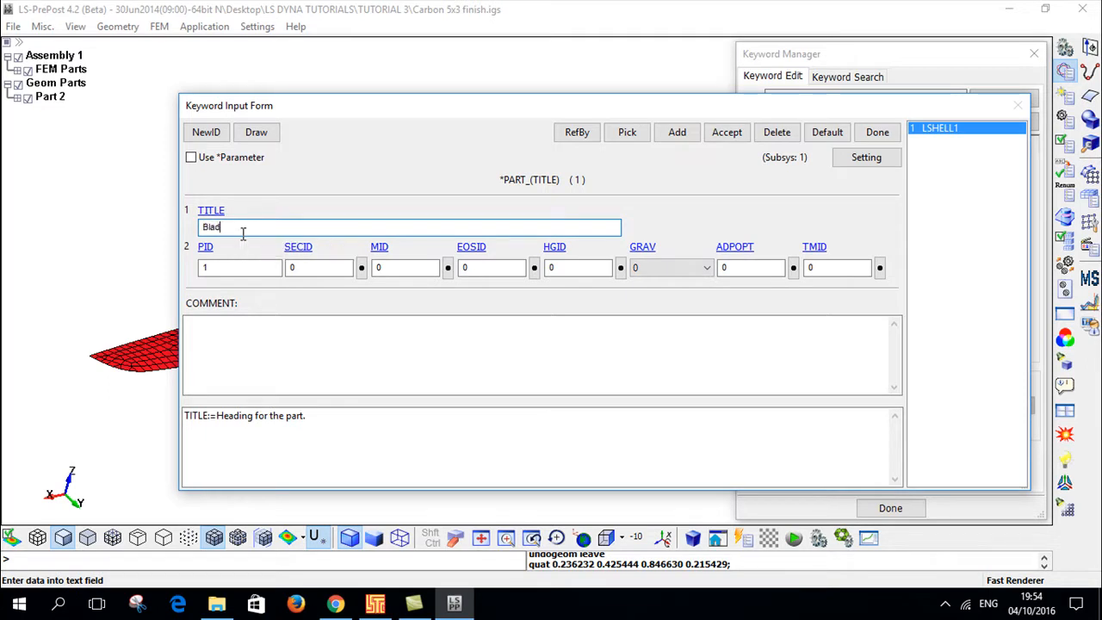
type("e")
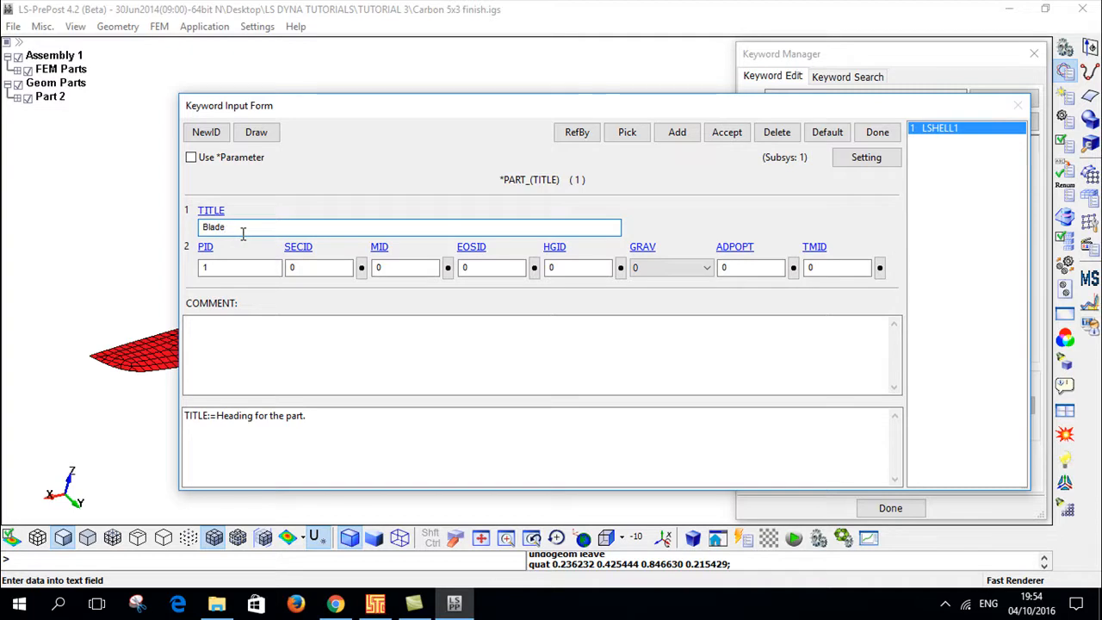
Step: Link the Blade part's section ID (SECID) to the existing Shell section
left_click(333, 268)
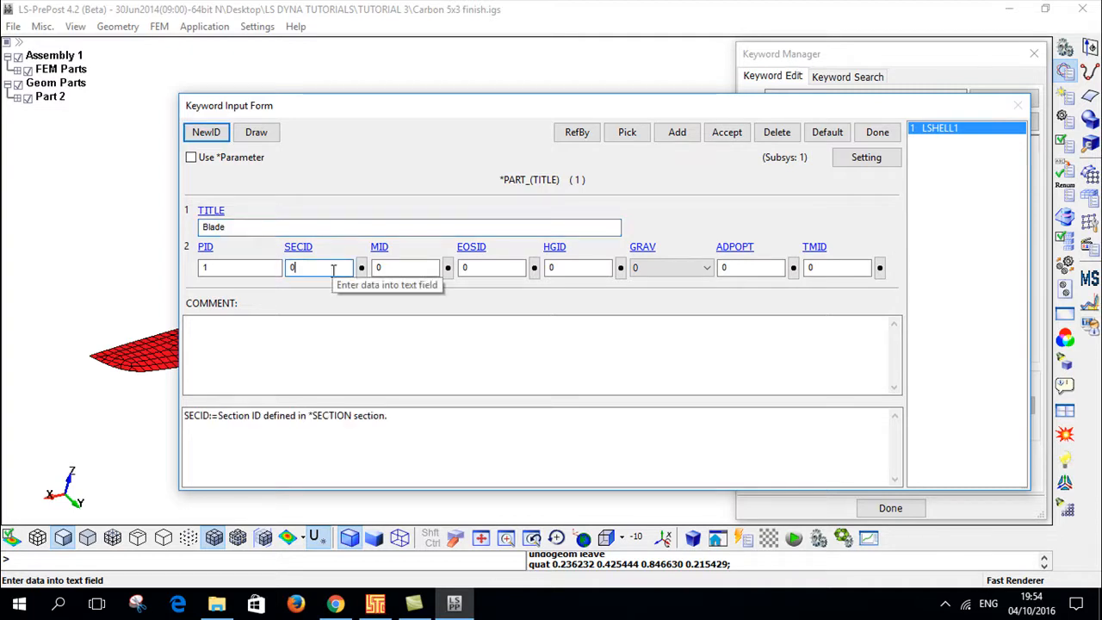
left_click(361, 267)
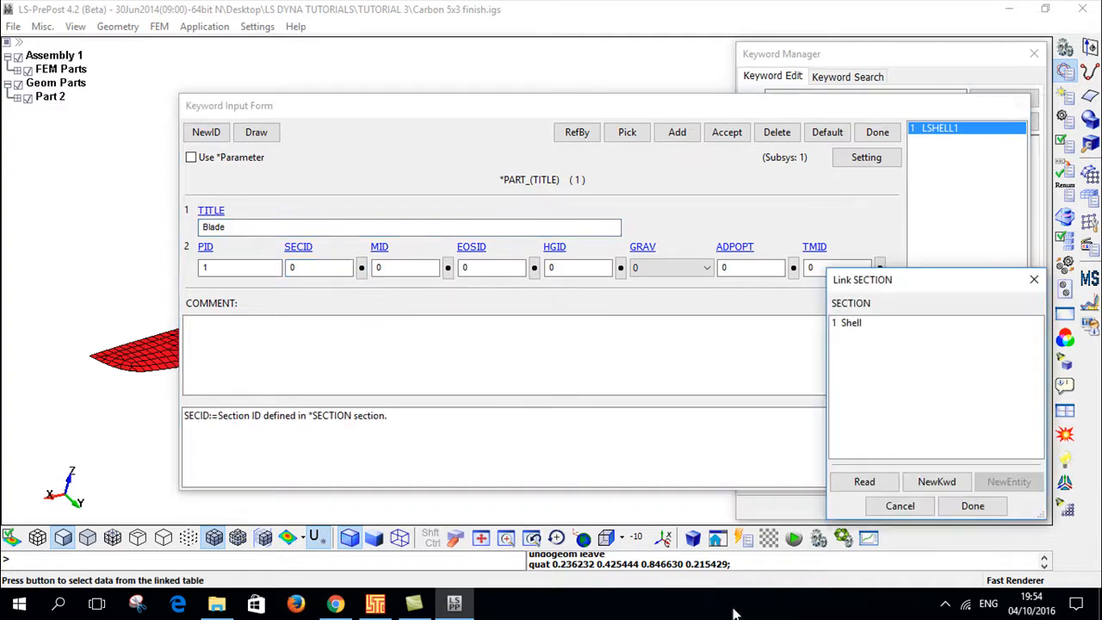
left_click(851, 324)
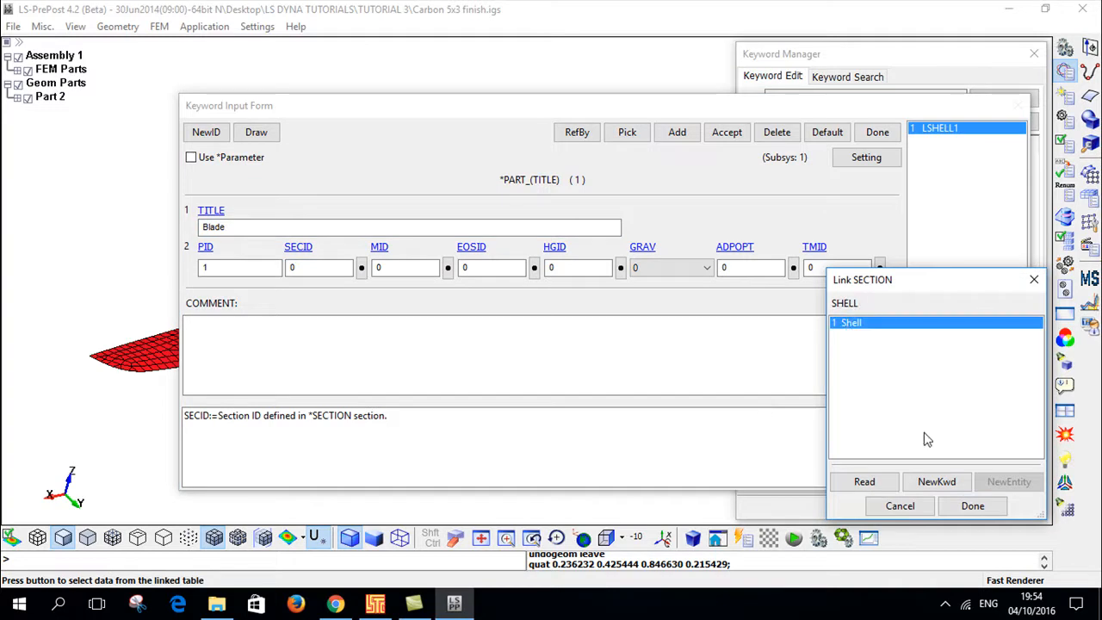
left_click(975, 508)
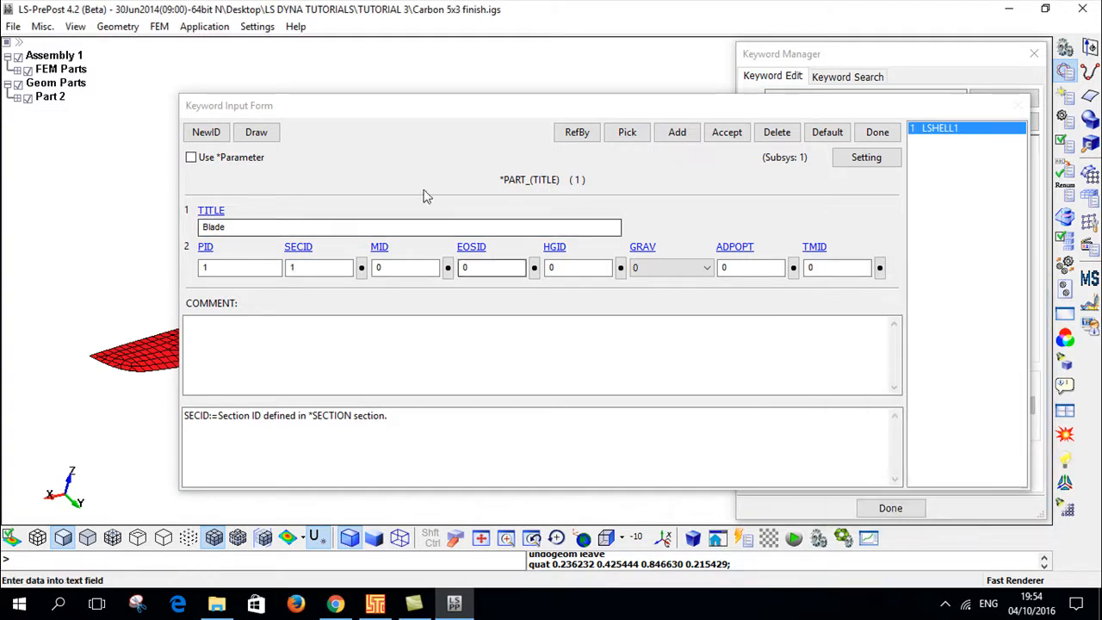
Step: Link the Blade part's material ID (MID) to the rigid Blade material, then accept the card and close its form
left_click(447, 267)
left_click(856, 324)
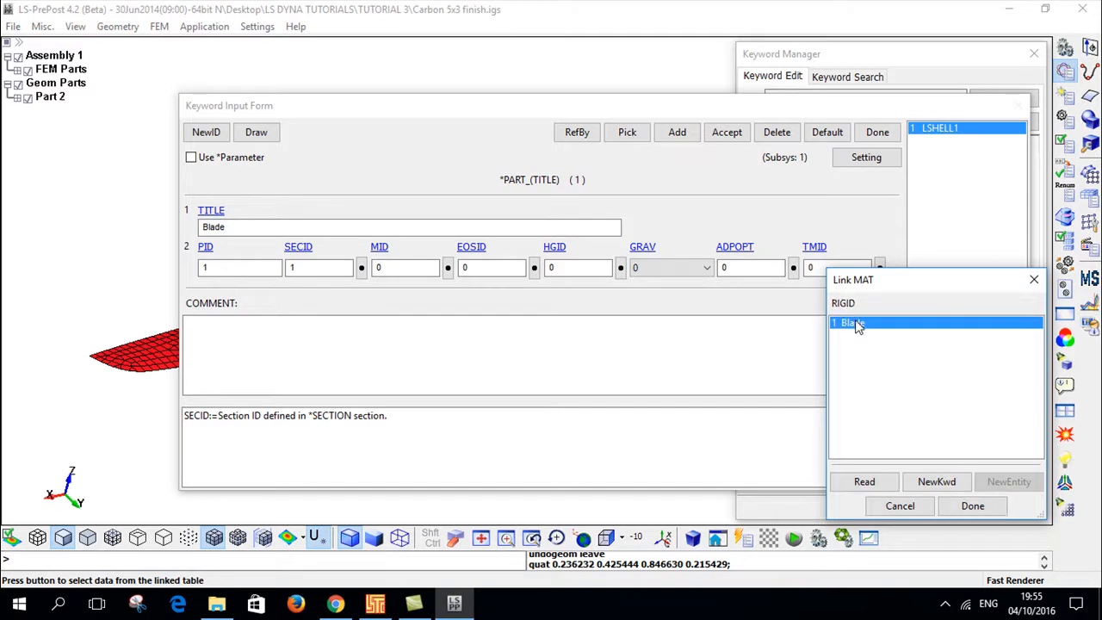
left_click(975, 512)
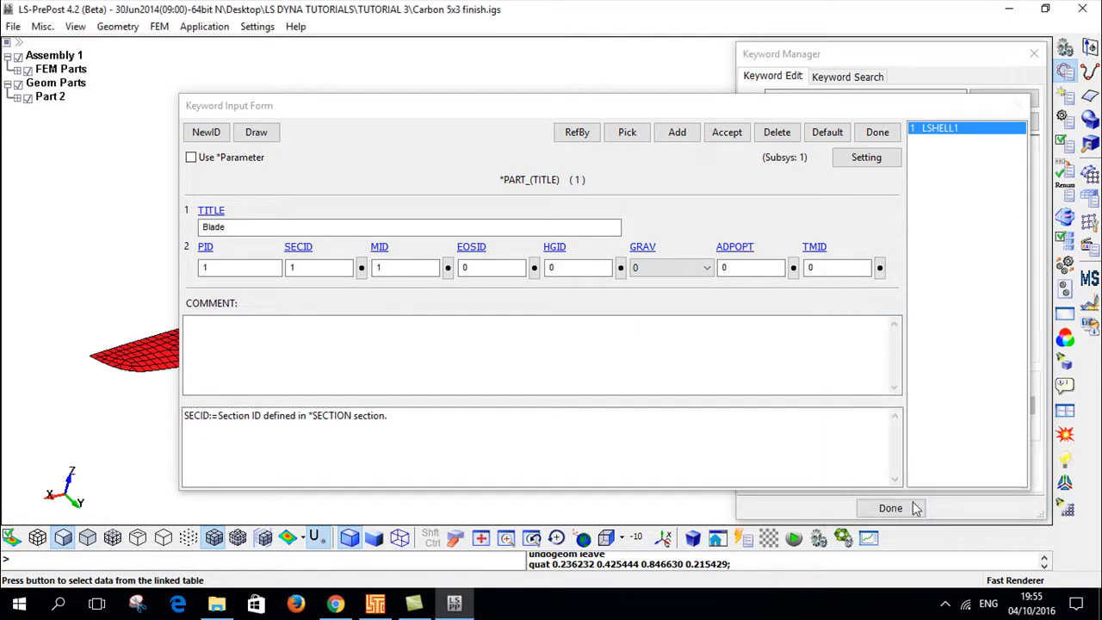
left_click(730, 136)
left_click(877, 134)
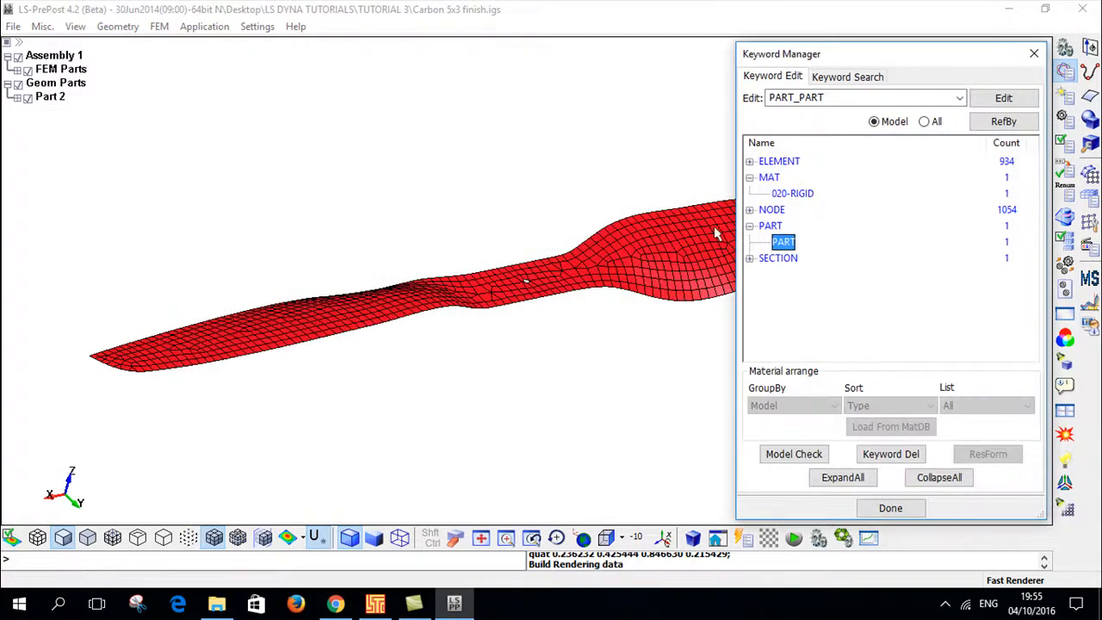
left_click(750, 226)
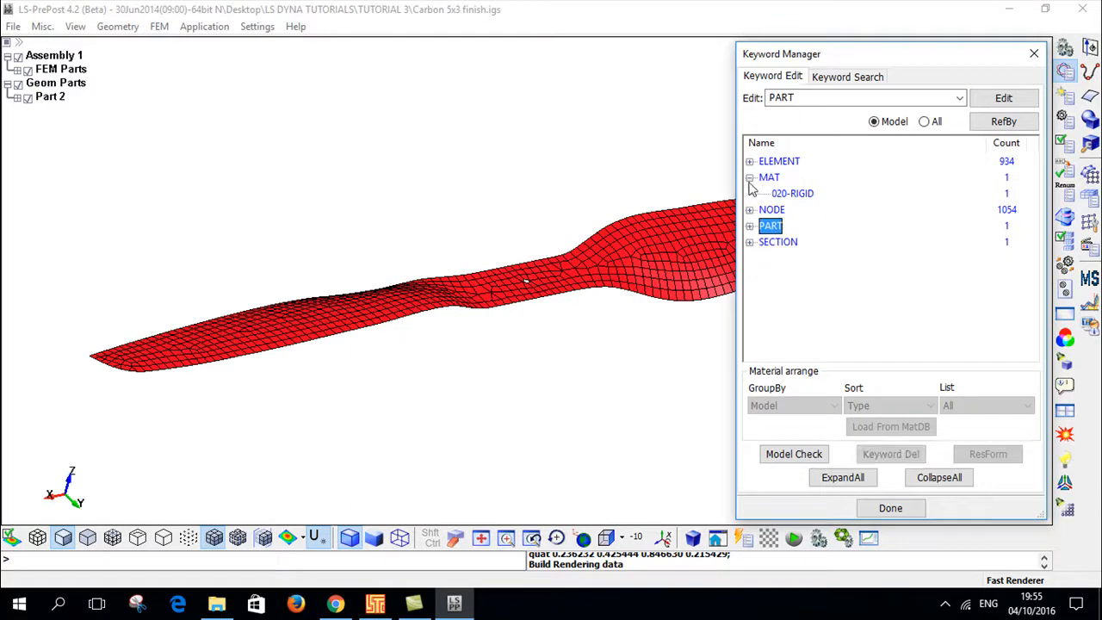
left_click(750, 177)
Step: Start a DEFINE_CURVE card from the full keyword list, generate a new curve ID and title it Omega
middle_click_drag(637, 254, 533, 255, "shift")
scroll(532, 256, "down", 2)
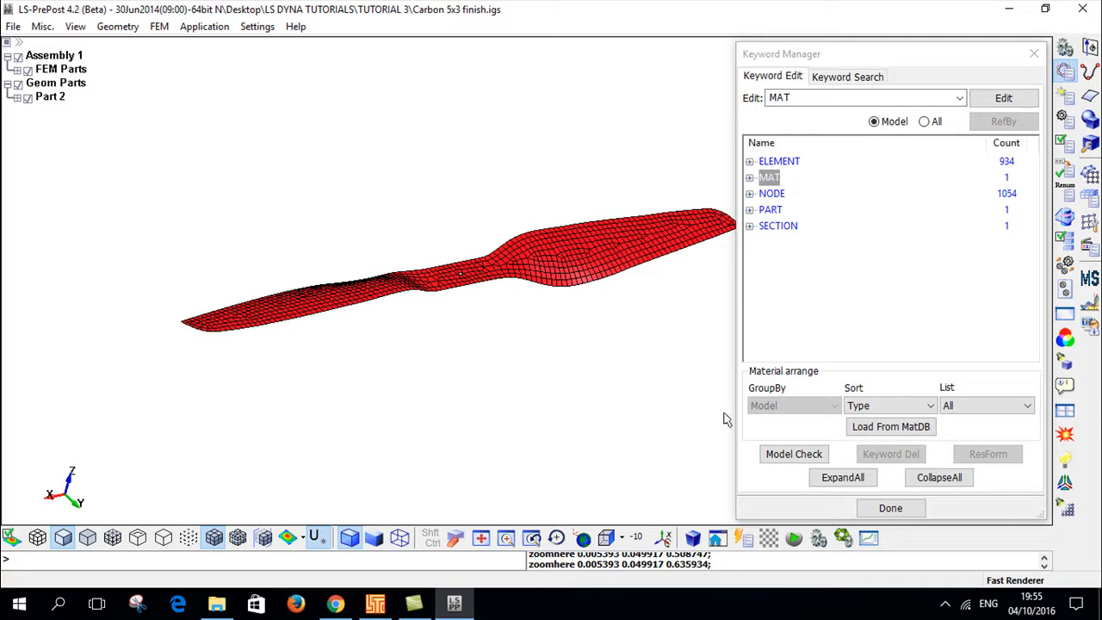
left_click(926, 122)
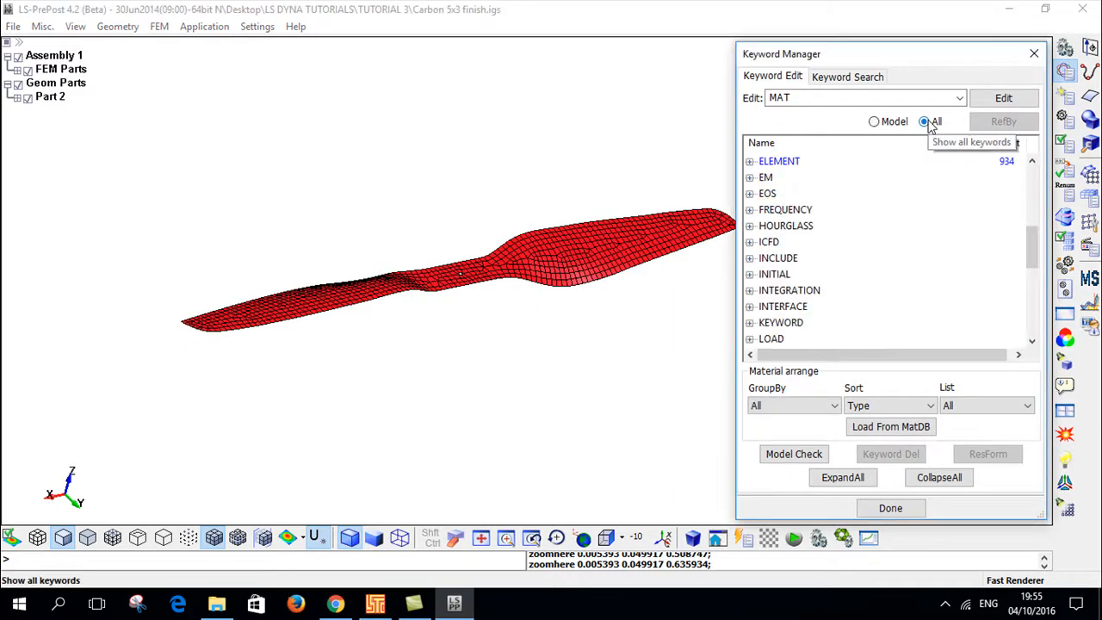
scroll(920, 244, "up", 6)
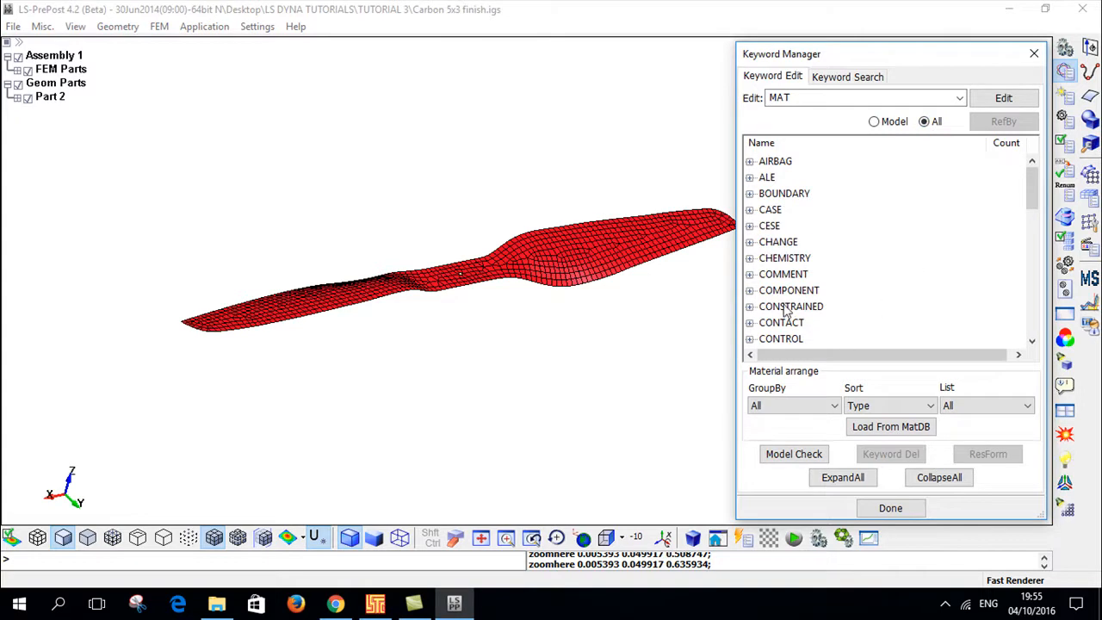
scroll(785, 311, "down", 2)
scroll(786, 319, "down", 2)
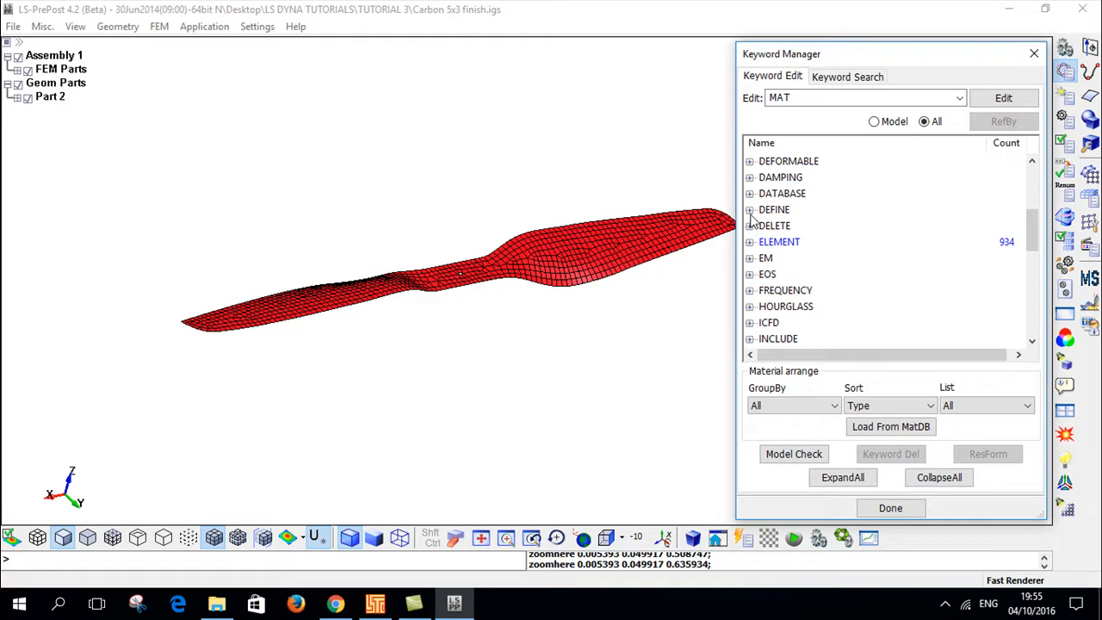
left_click(749, 210)
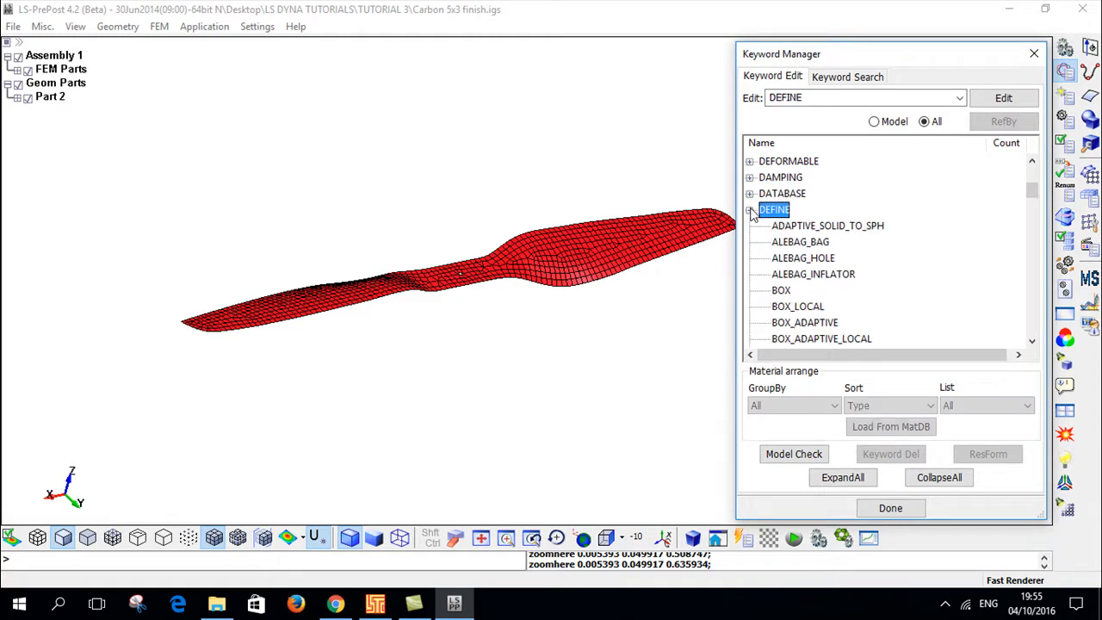
scroll(845, 272, "down", 8)
left_click(796, 245)
double_click(795, 243)
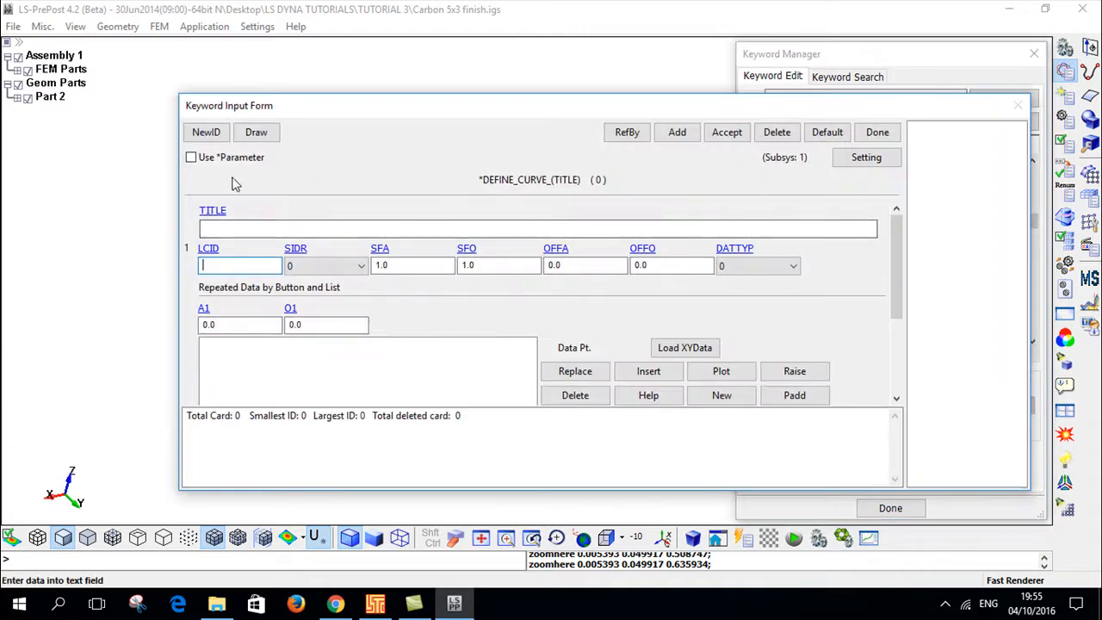
left_click(207, 132)
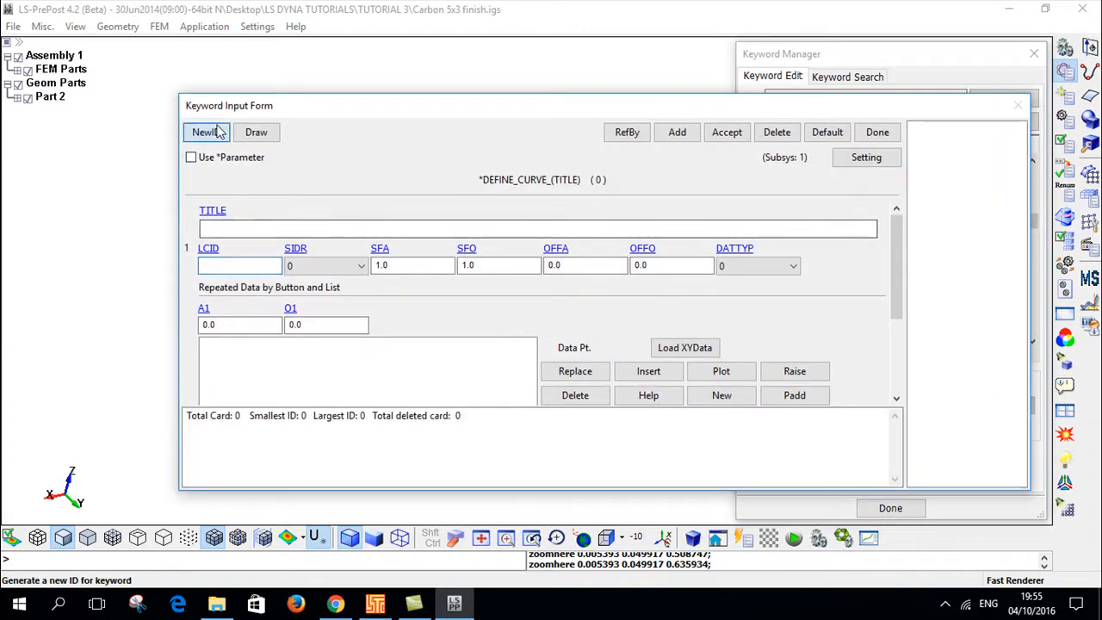
left_click(254, 227)
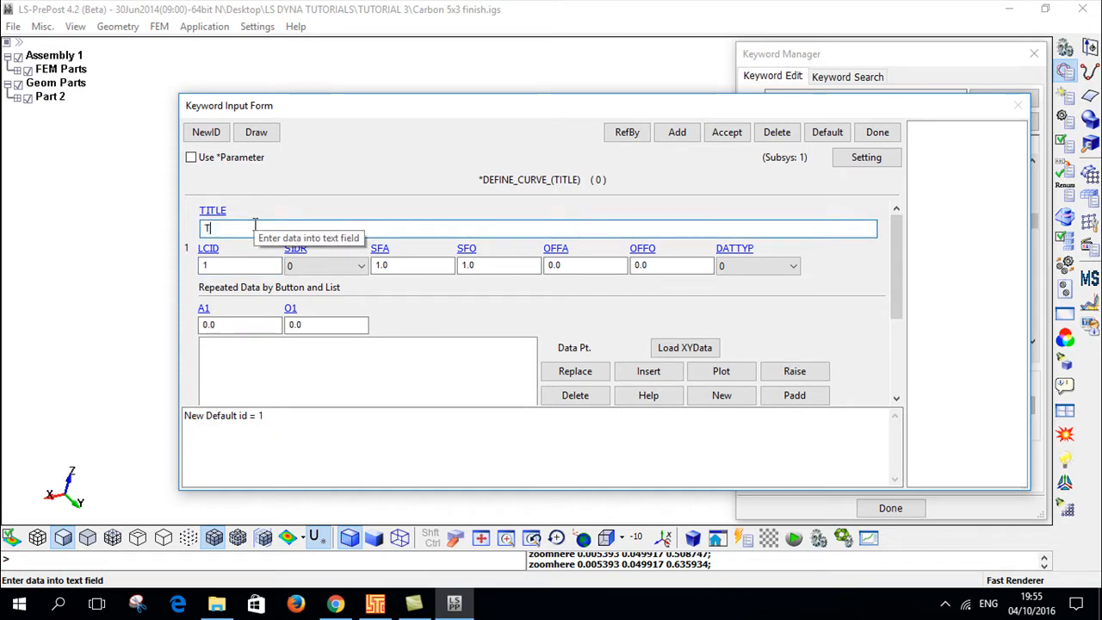
type("Omega")
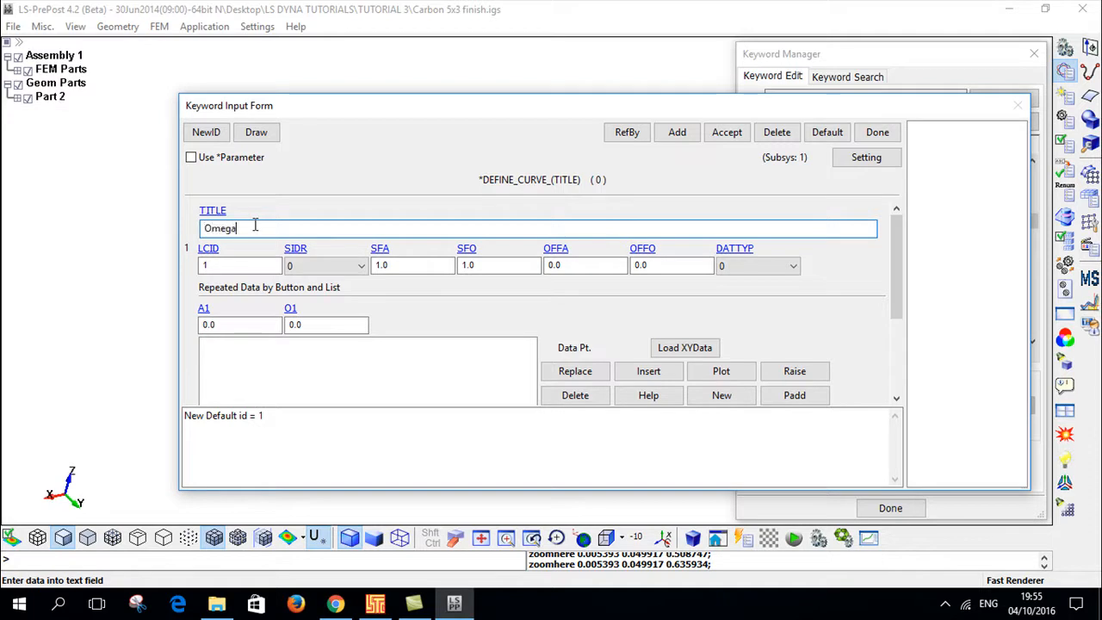
Step: Insert the data points (0, 30) and (1, 30) into the Omega curve and accept the card
left_click(312, 323)
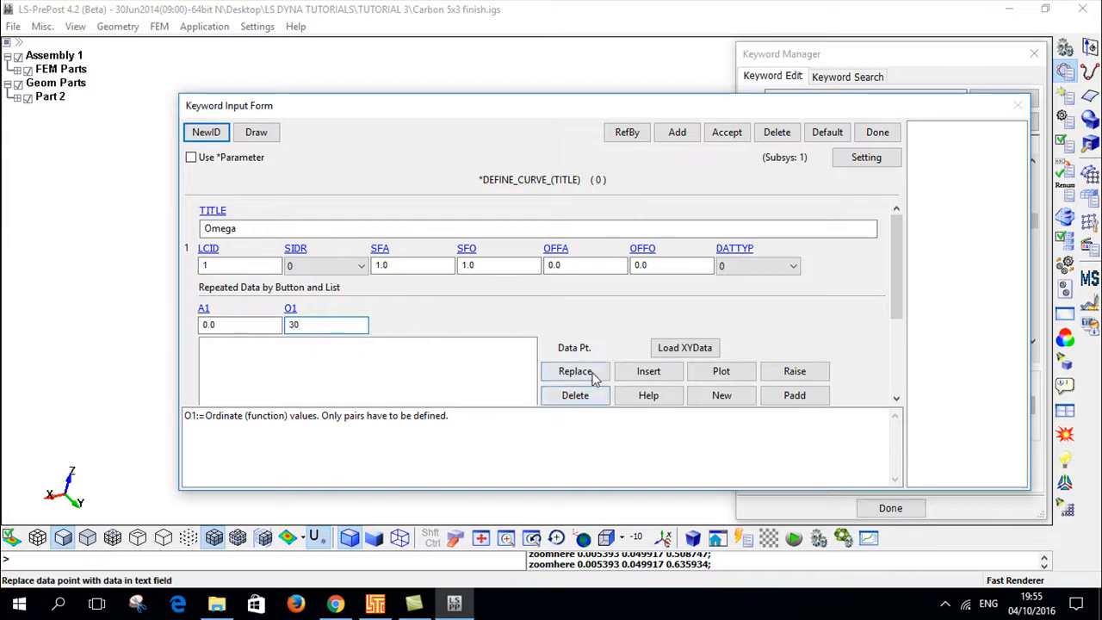
left_click(648, 373)
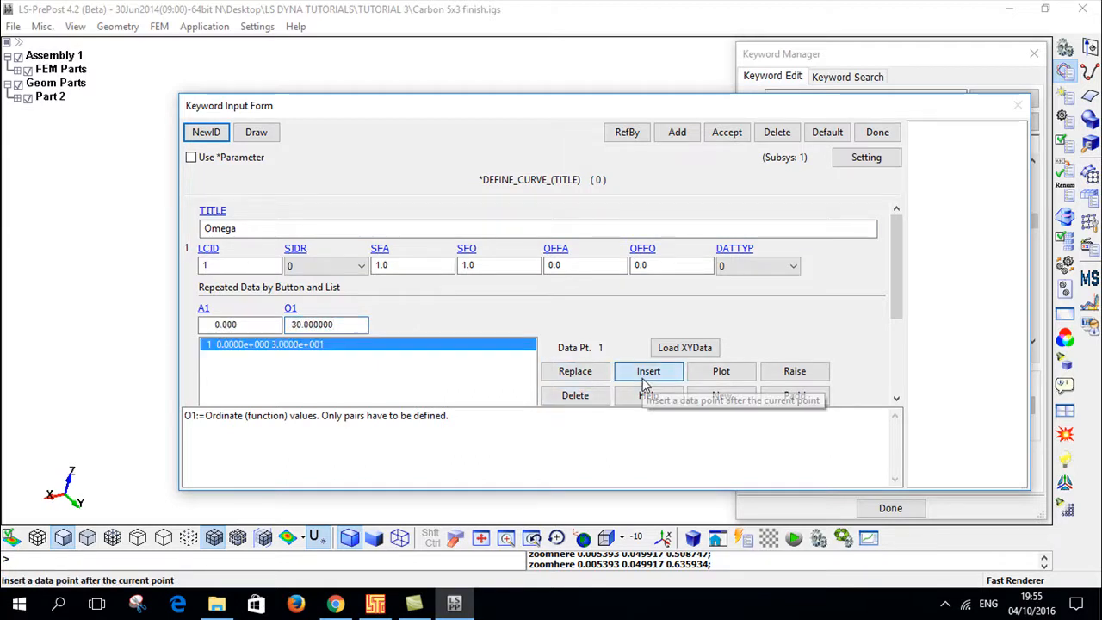
left_click(243, 323)
type("1")
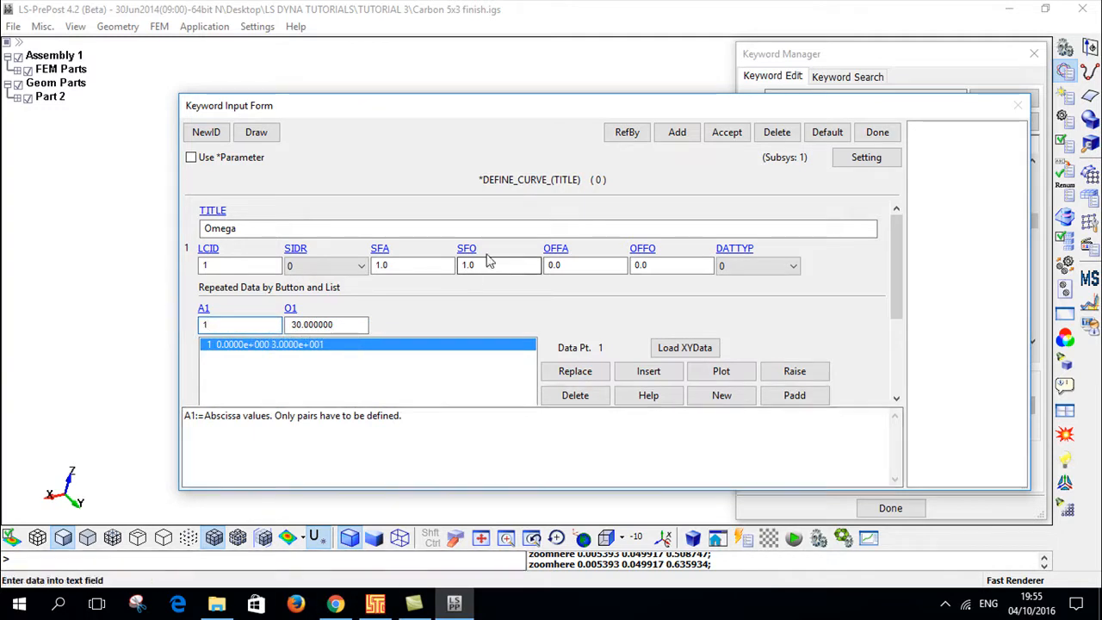
left_click(648, 371)
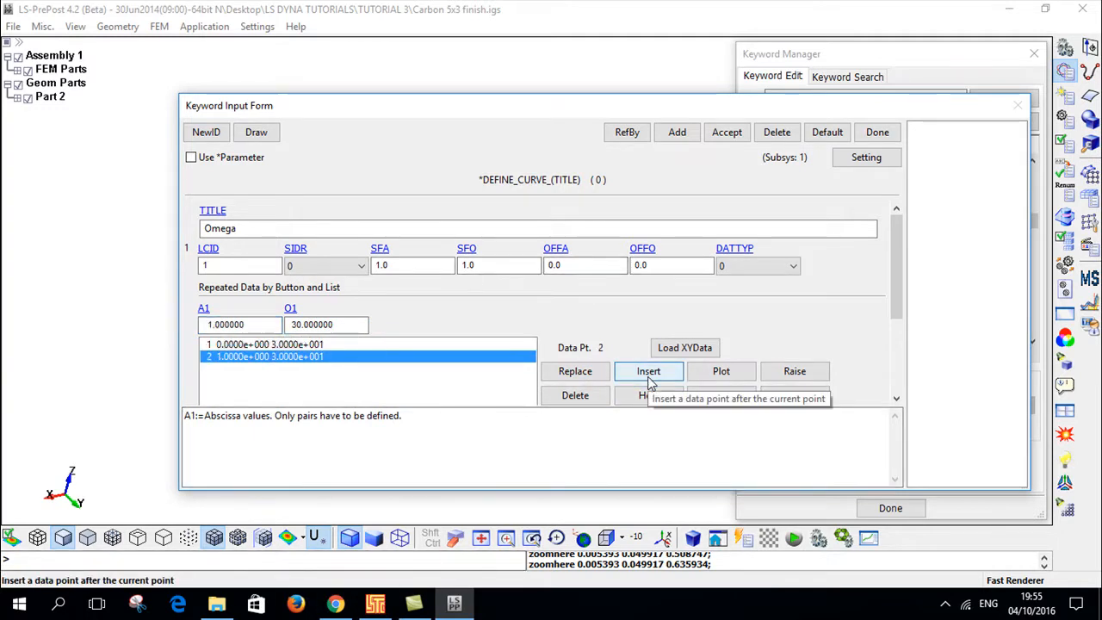
left_click(734, 132)
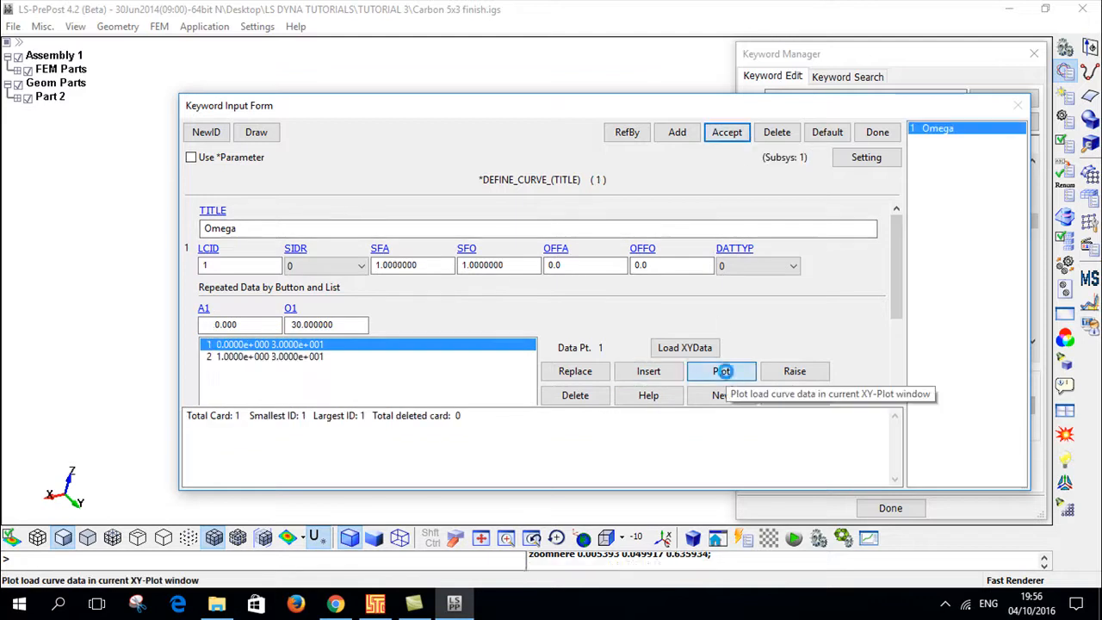
Step: Plot the Omega curve to check its shape, then close the plot and the curve form
left_click(723, 372)
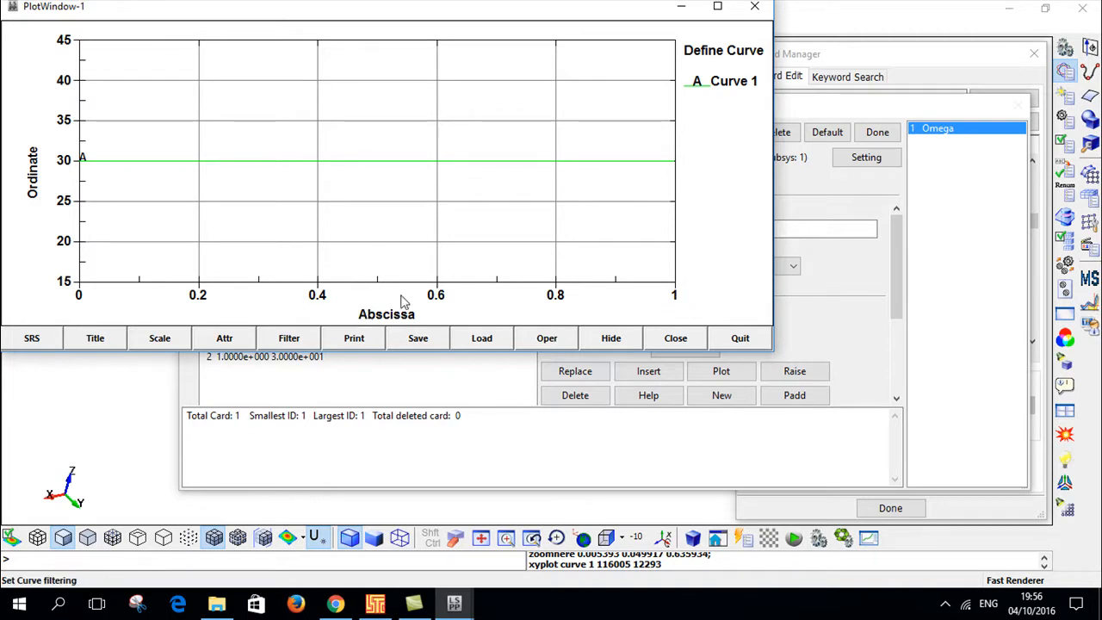
left_click(755, 7)
left_click(877, 134)
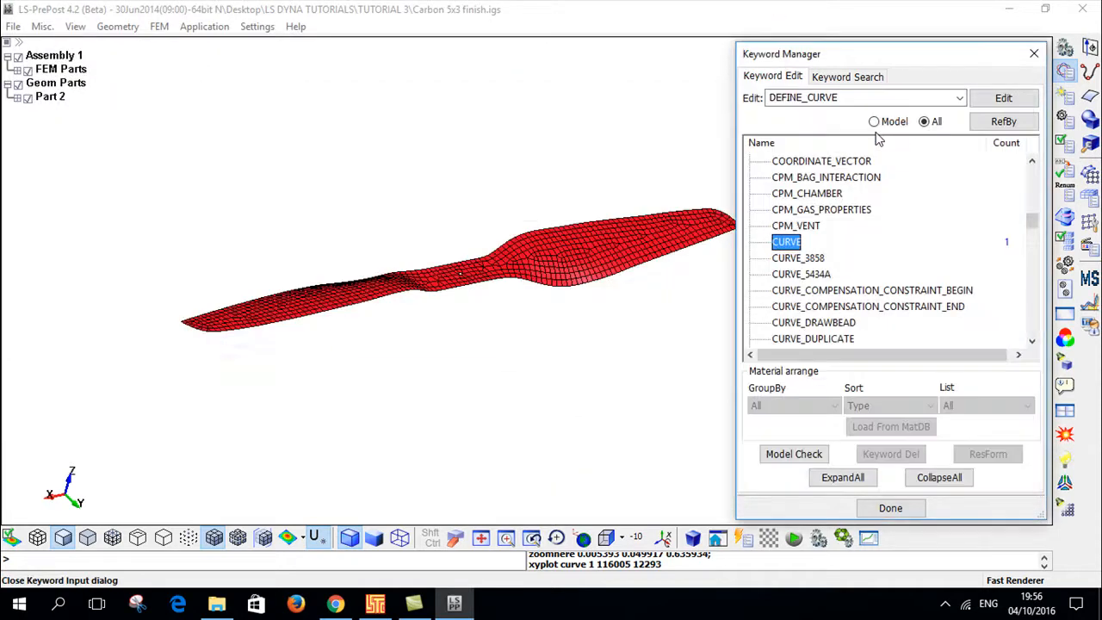
Step: Start a BOUNDARY_PRESCRIBED_MOTION_RIGID card from the full keyword list
scroll(878, 147, "up", 10)
left_click(751, 212)
left_click(751, 196)
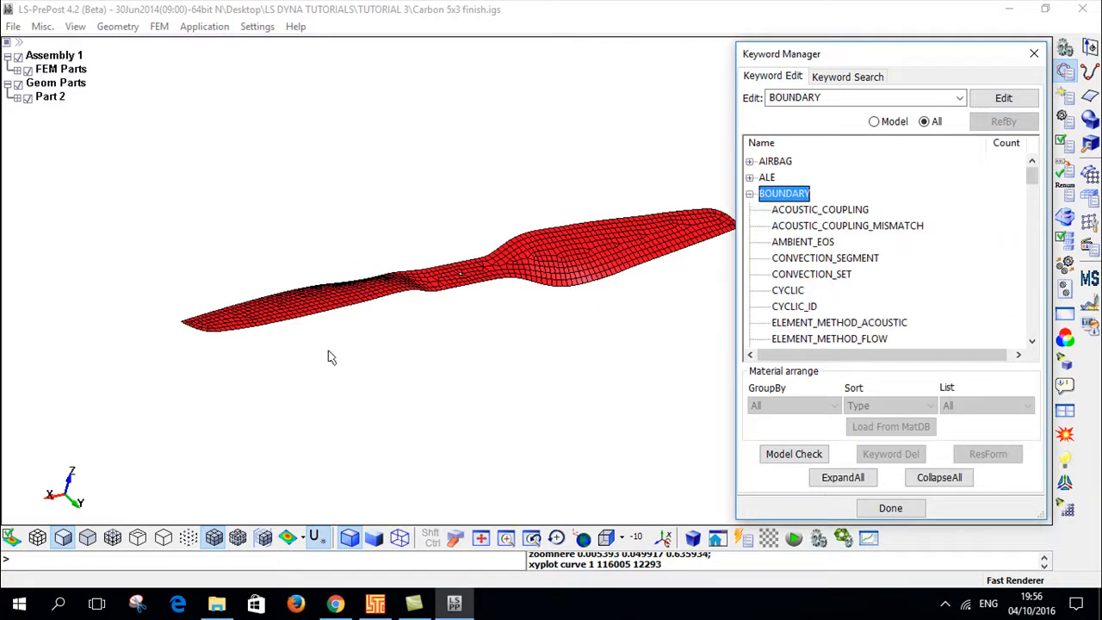
scroll(871, 255, "down", 12)
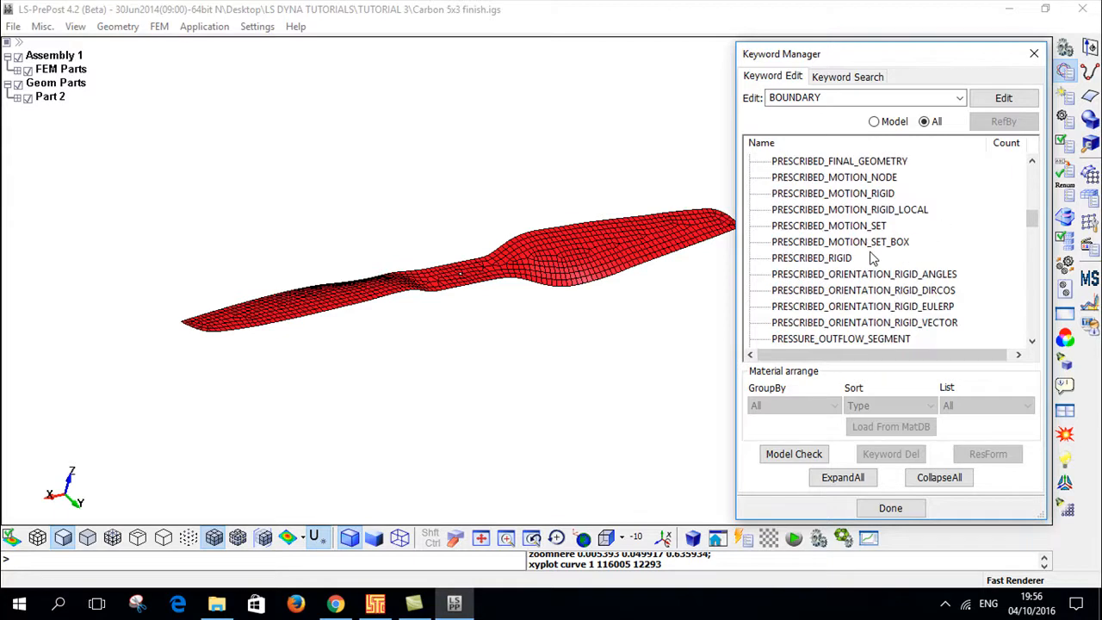
left_click(867, 194)
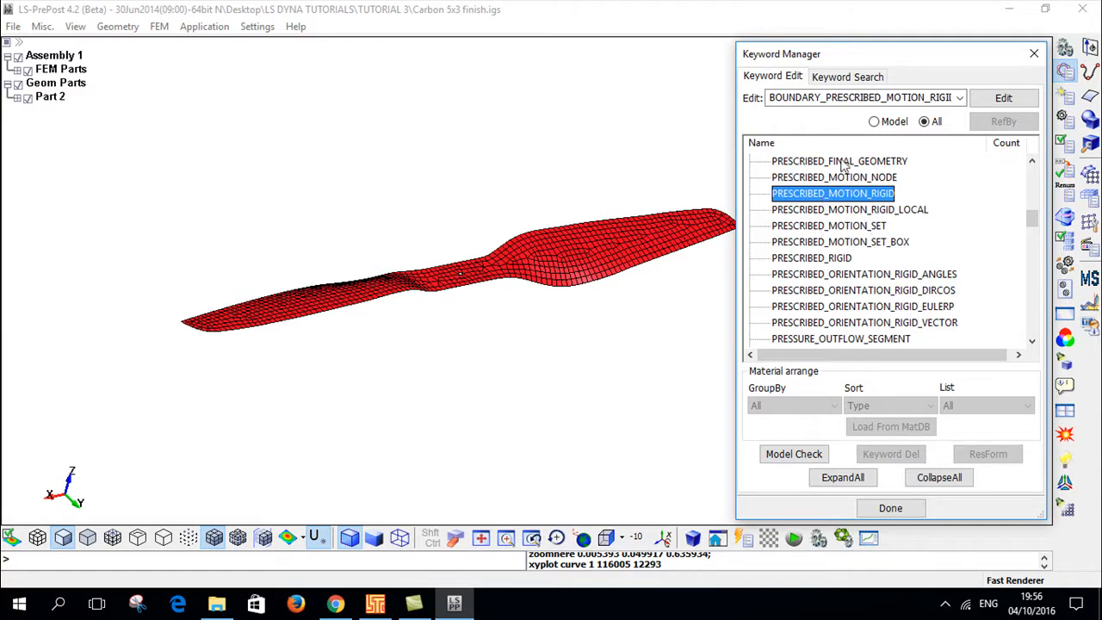
double_click(839, 195)
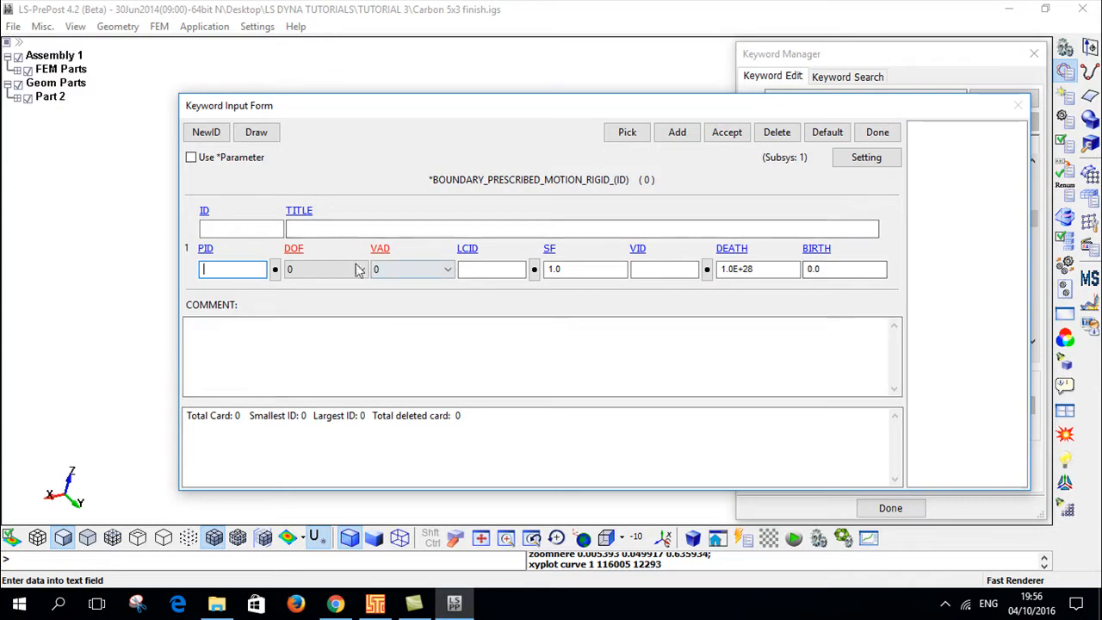
Step: Link the prescribed motion's part ID (PID) to the Blade part, request a new ID and title the card Rotation of Propller
left_click(276, 270)
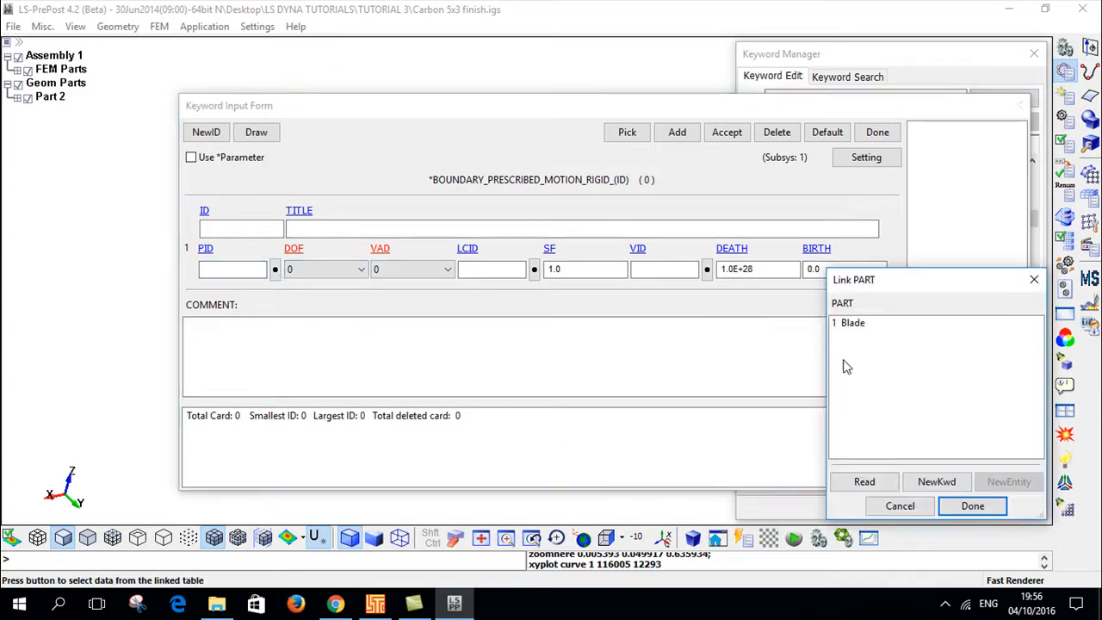
left_click(853, 323)
left_click(972, 505)
left_click(198, 139)
left_click(333, 229)
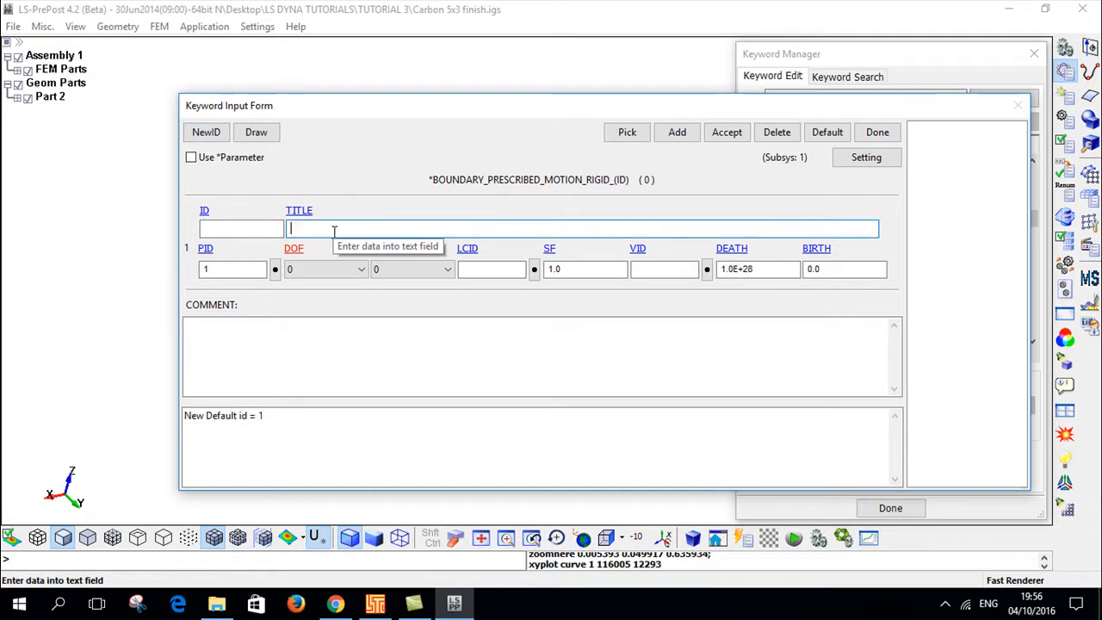
type("Rotatio")
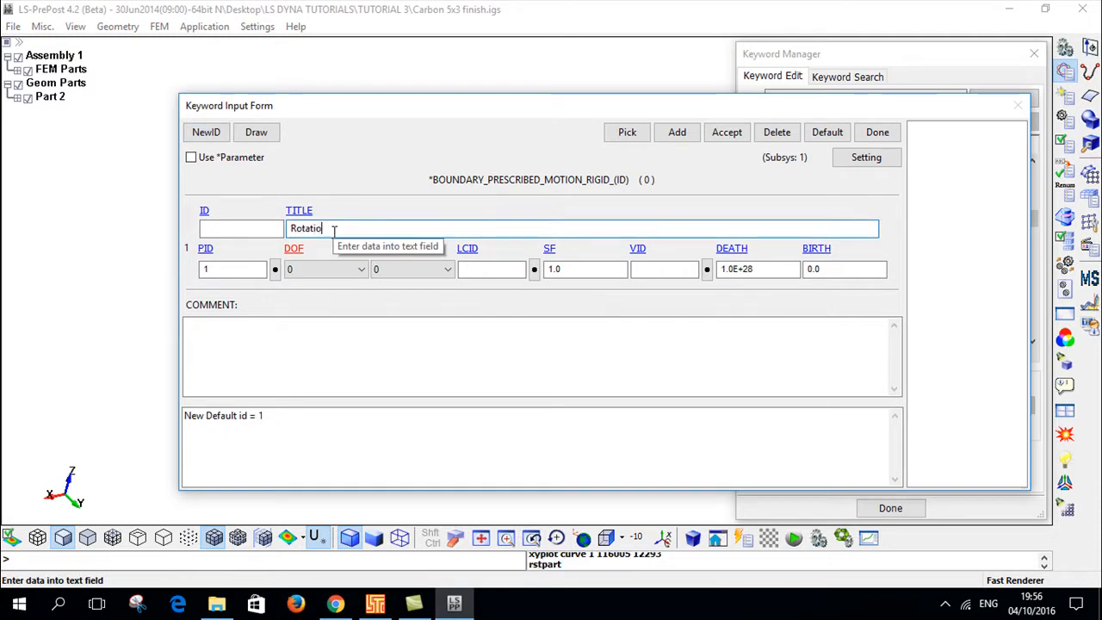
type("n of Propller")
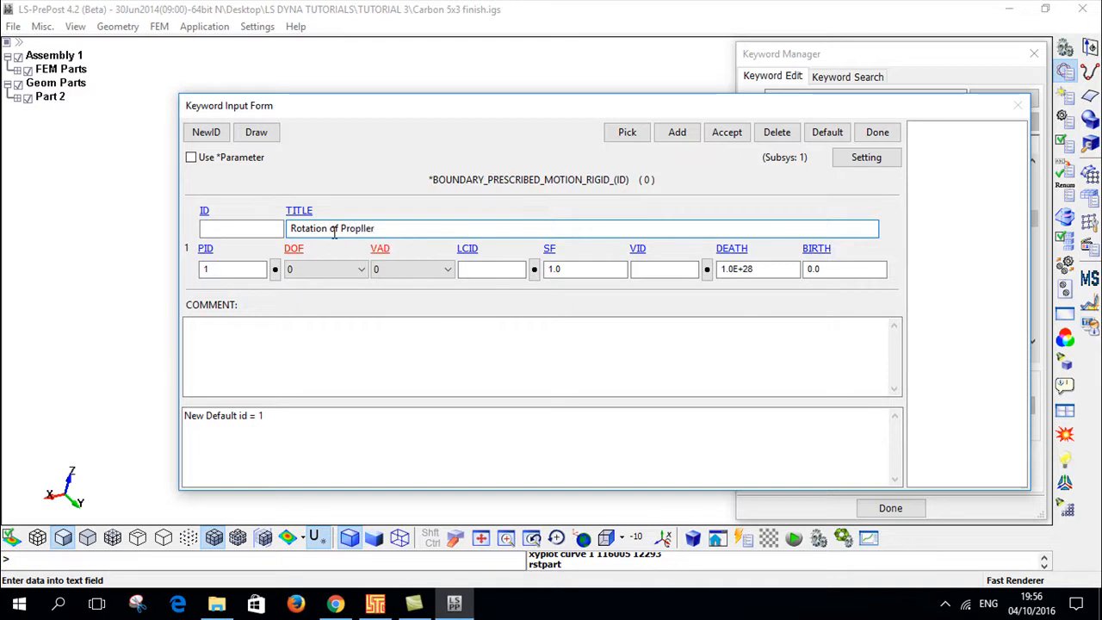
Step: Set the motion's degree of freedom (DOF) to 7 and check its meaning in the DOF description
left_click(303, 255)
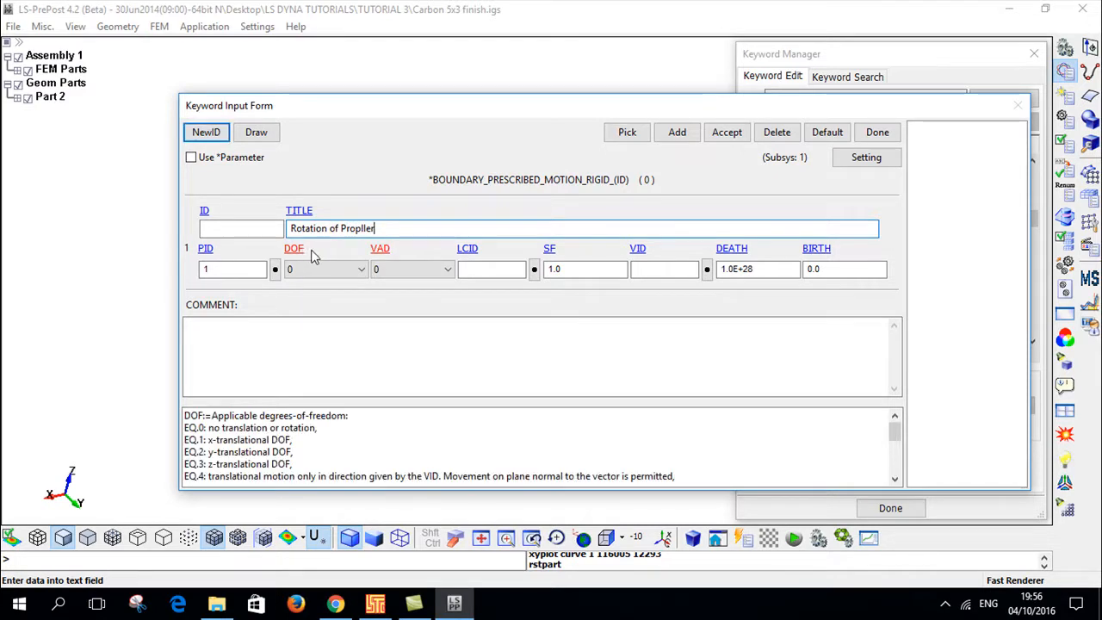
left_click(320, 268)
left_click(317, 372)
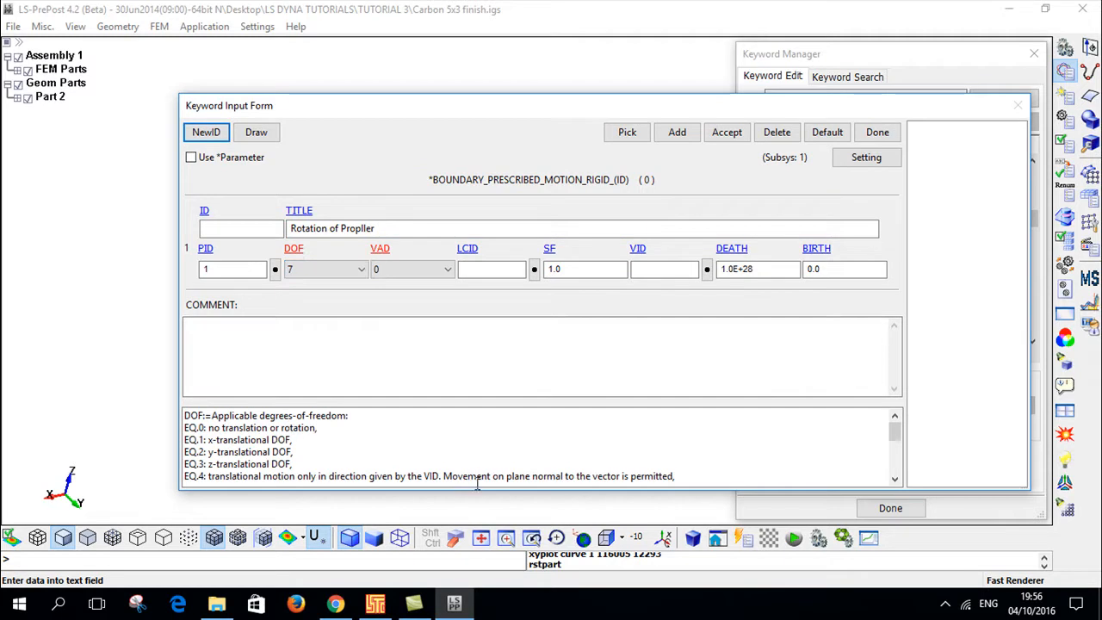
left_click(894, 479)
left_click(893, 481)
left_click(893, 481)
left_click(893, 481)
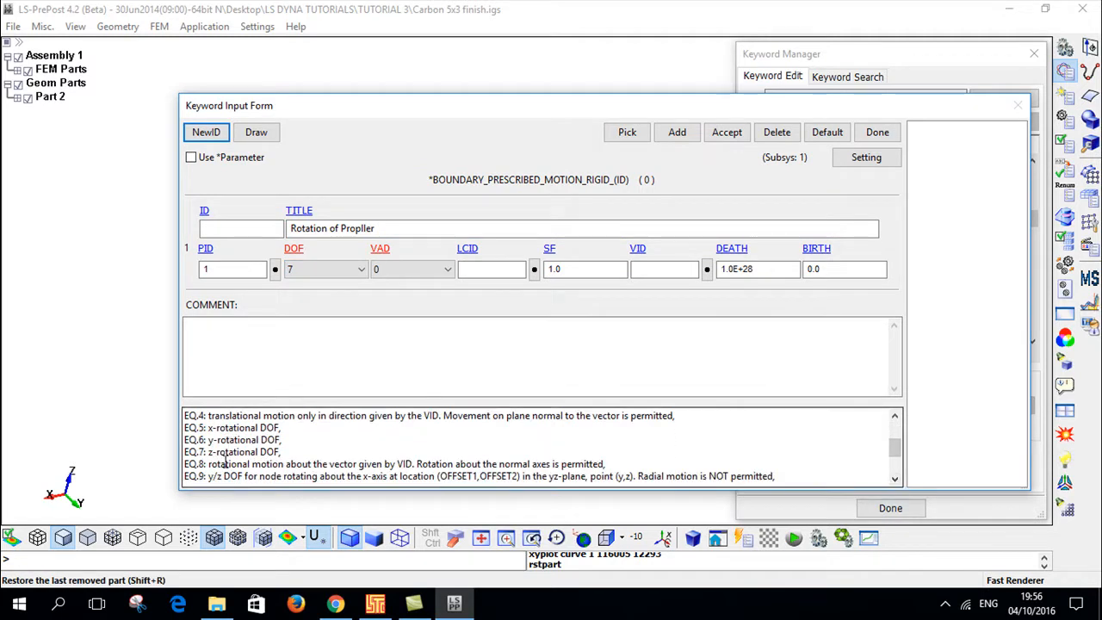
Step: Check the VAD options, keep 0 for velocity, link LCID to the Omega curve, then accept the card and close its form
left_click(379, 252)
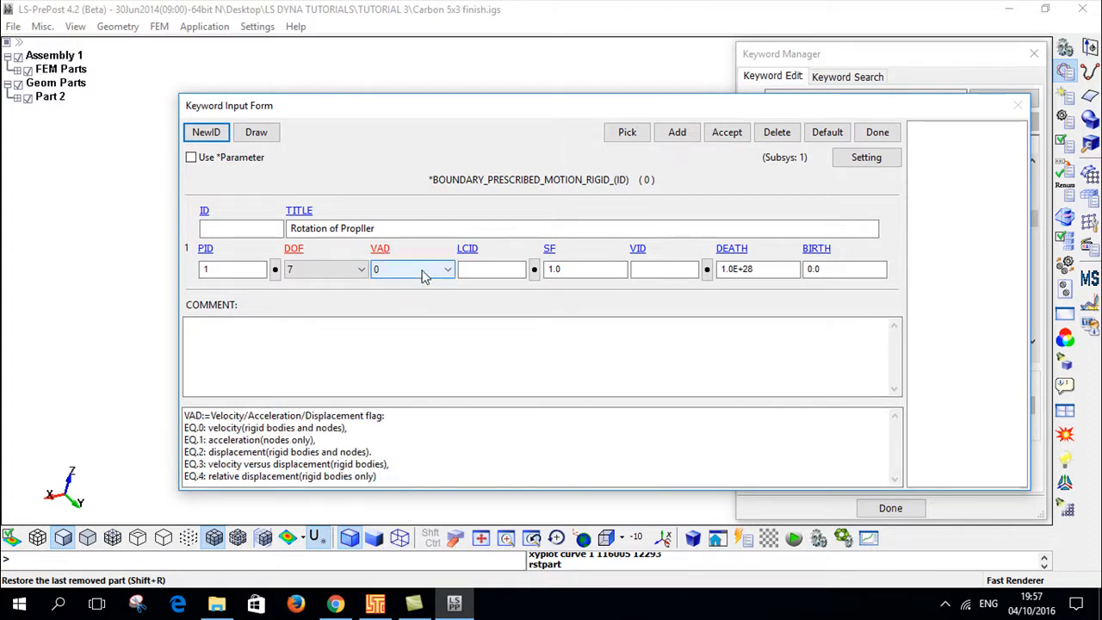
left_click_drag(208, 430, 251, 435)
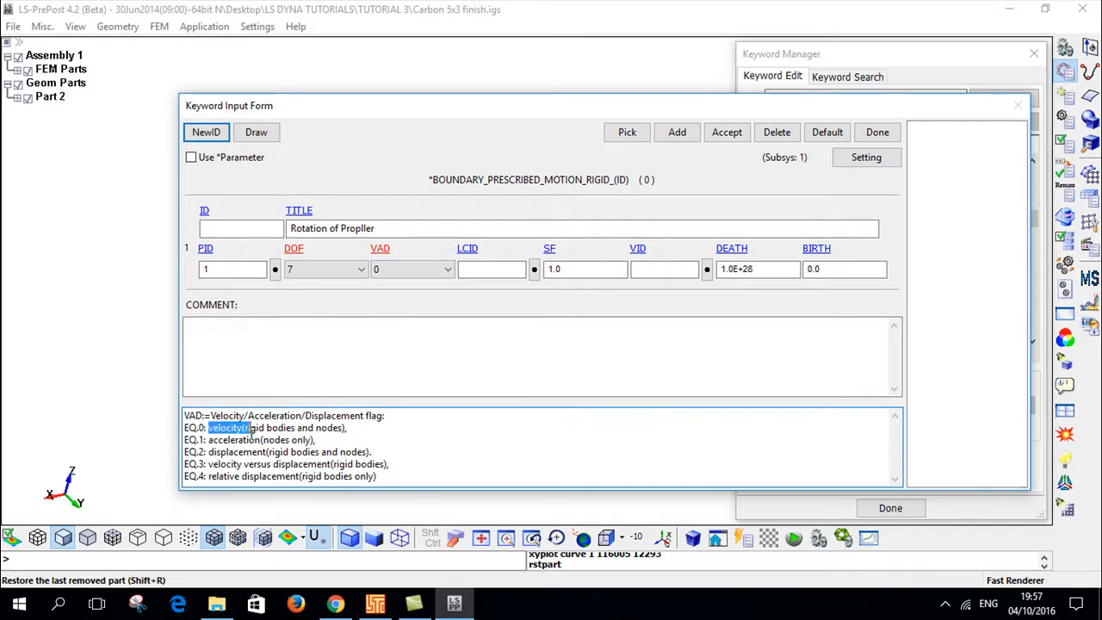
left_click(516, 272)
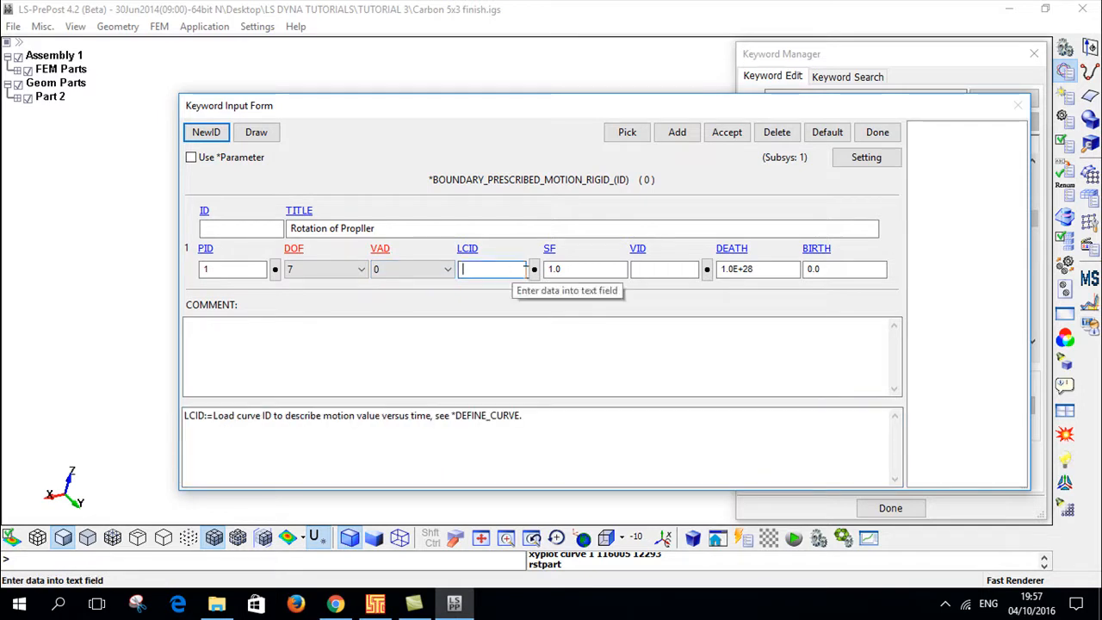
left_click(534, 270)
left_click(859, 322)
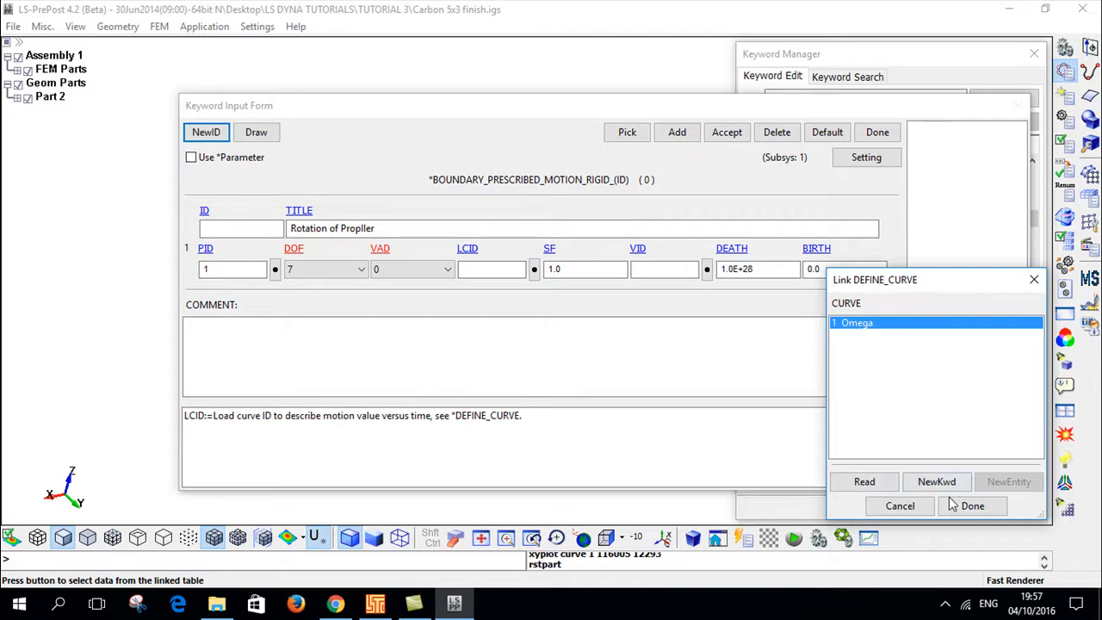
left_click(957, 505)
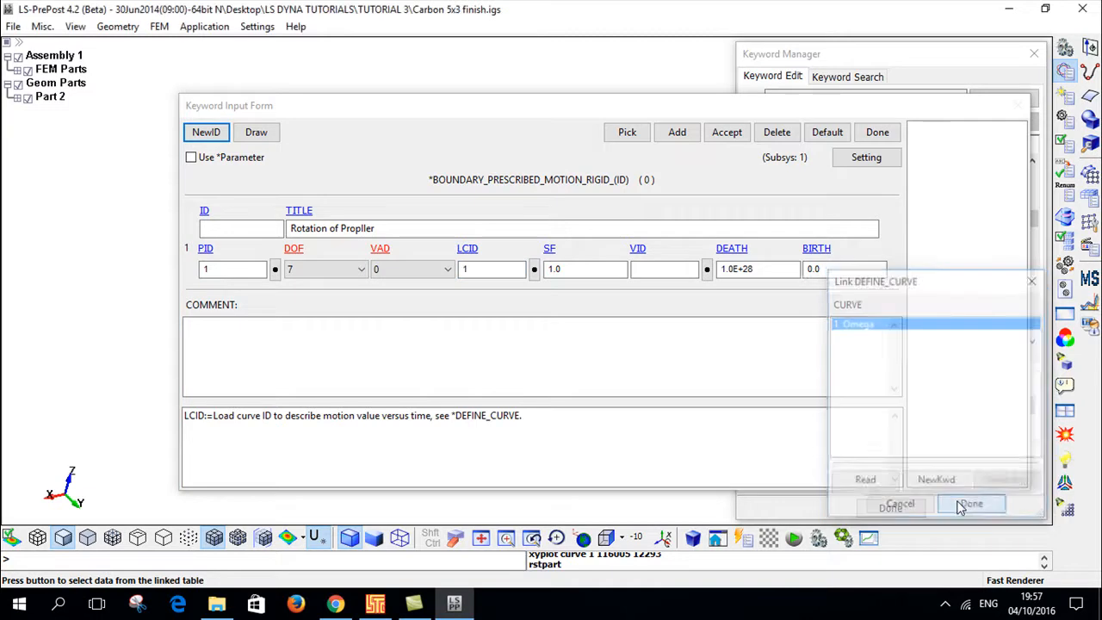
left_click(727, 136)
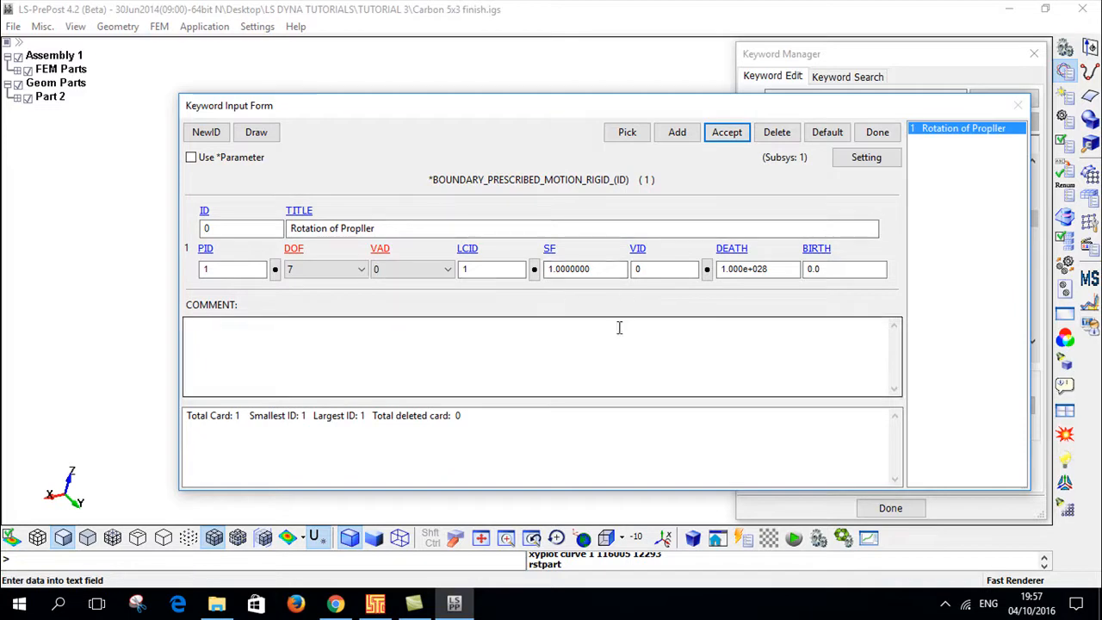
left_click(878, 136)
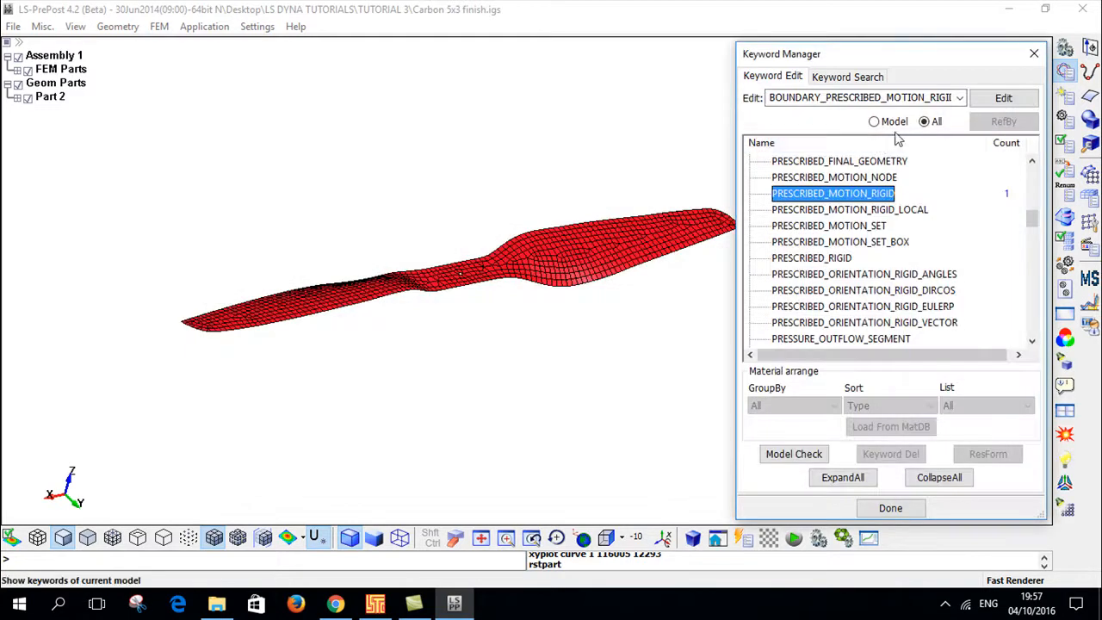
Step: Review only the keywords defined in the current model, then close the Keyword Manager
left_click(874, 122)
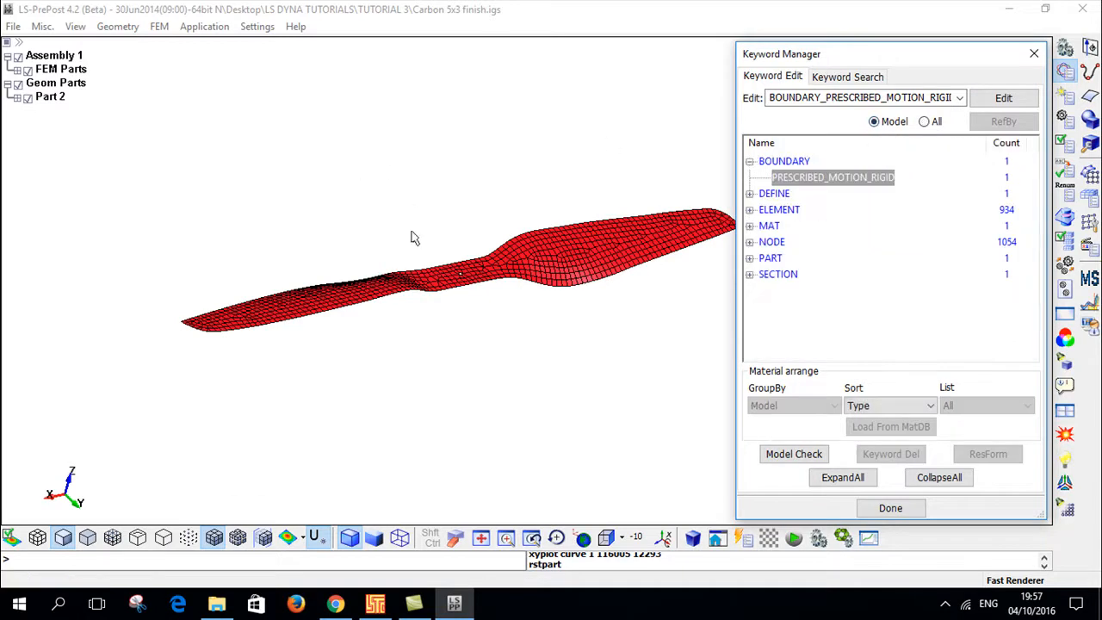
left_click(750, 162)
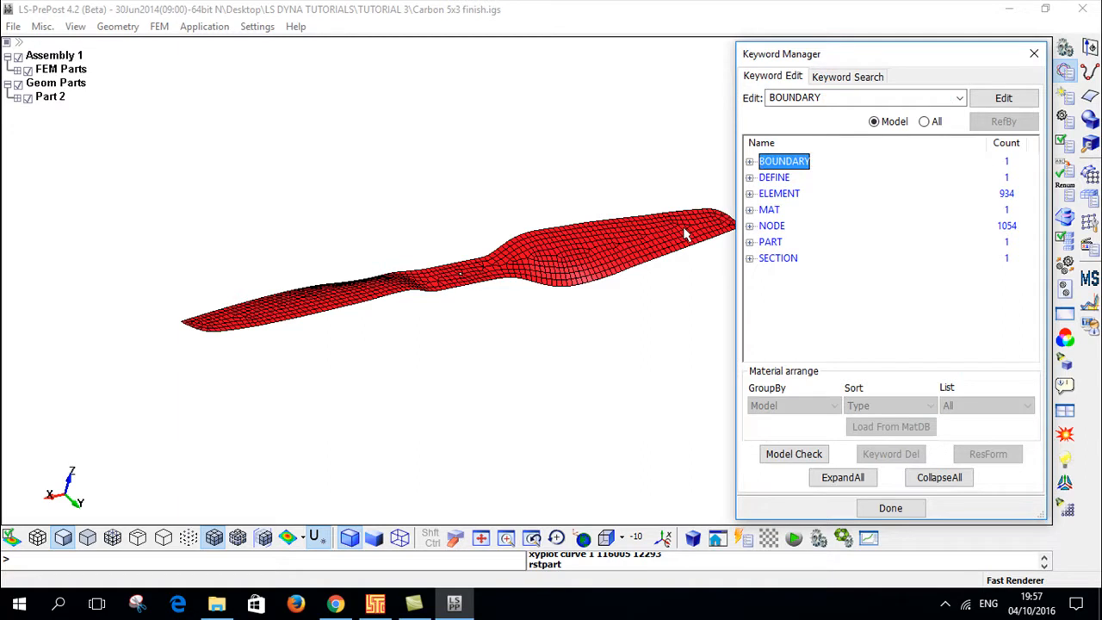
left_click(1034, 54)
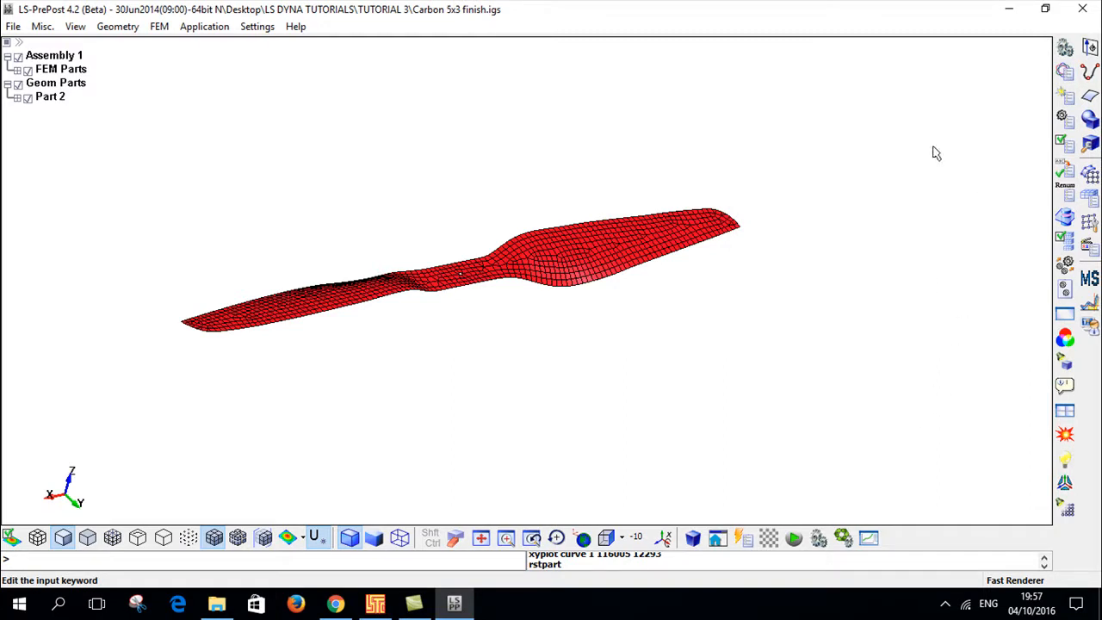
Step: Open SPH Generation from the element and mesh tools and choose Sphere as the creation method
left_click(1091, 175)
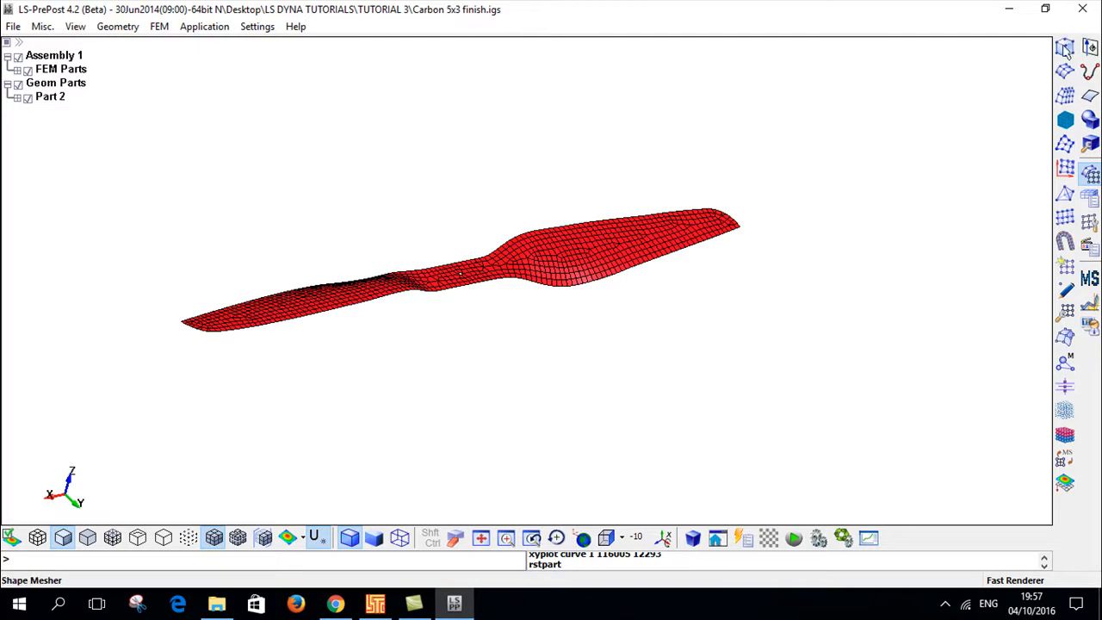
left_click(1092, 175)
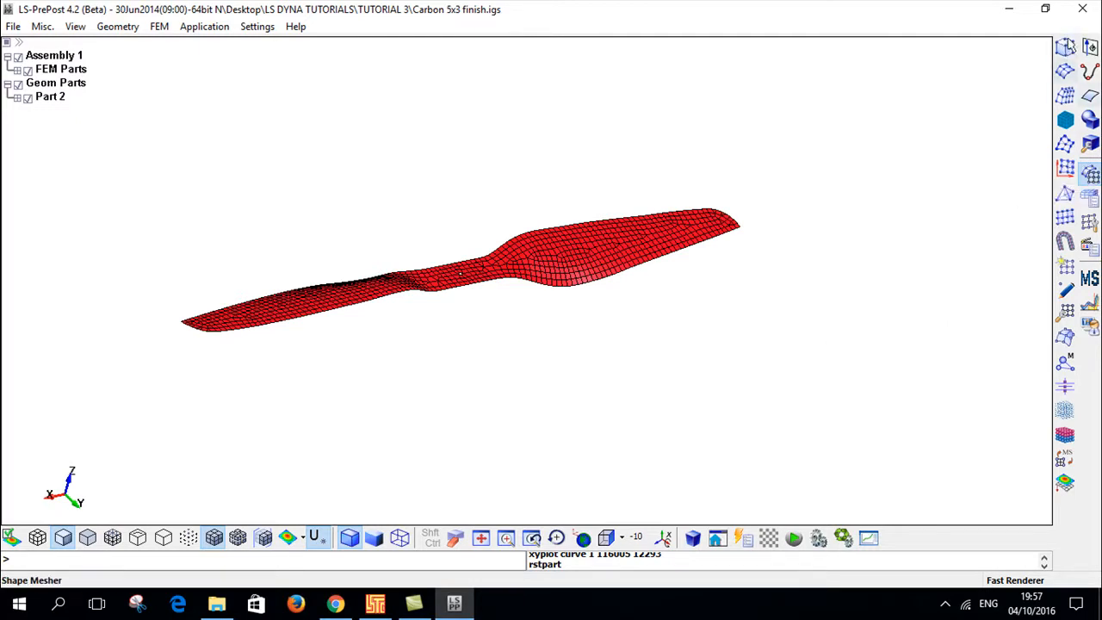
left_click(1065, 412)
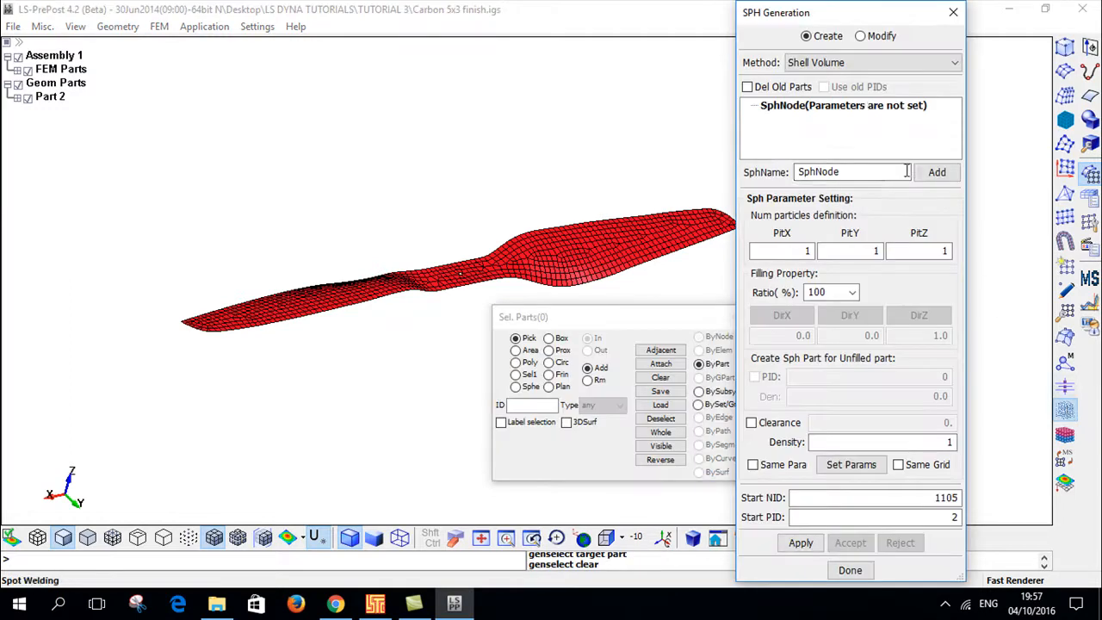
left_click(828, 65)
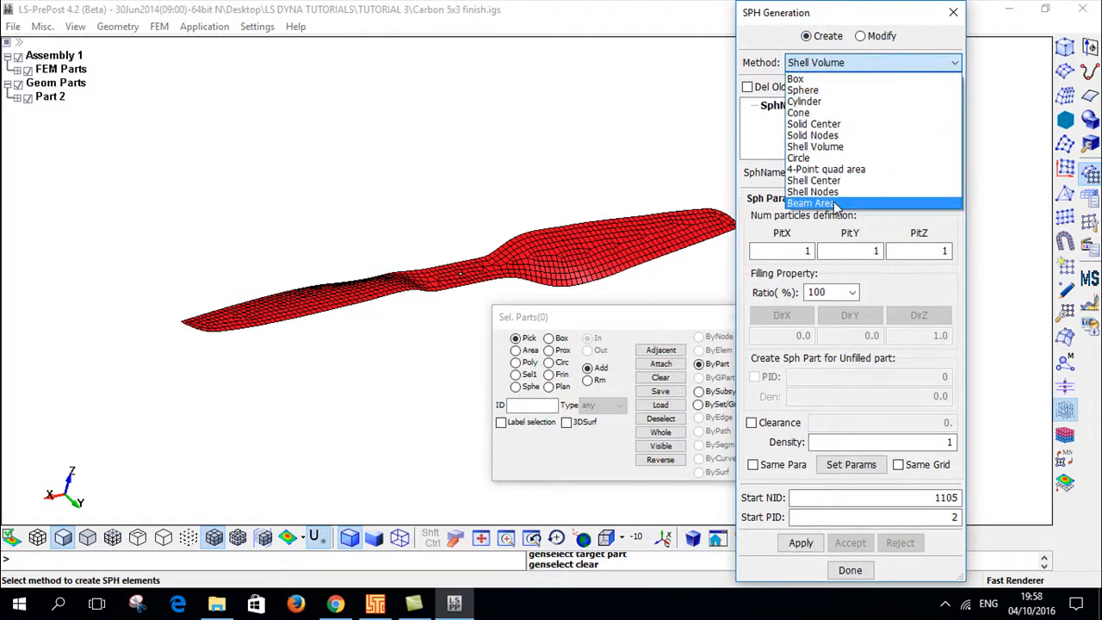
left_click(829, 93)
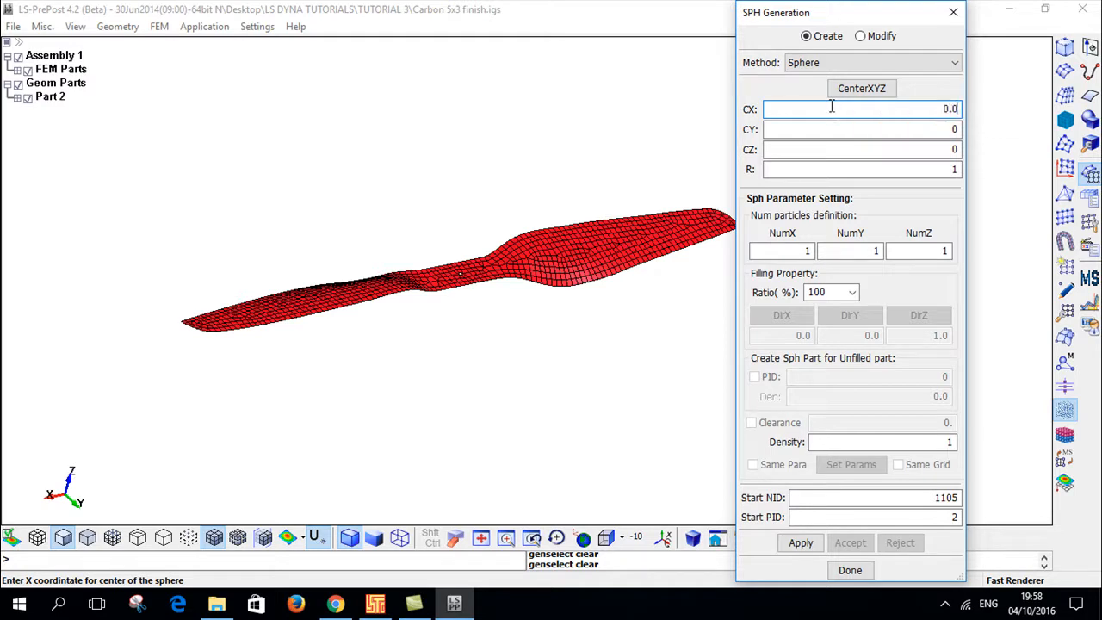
Step: Preview an SPH sphere centred at (0.075, -0.25, 0) with radius 0.01 and density 1000
key("Tab")
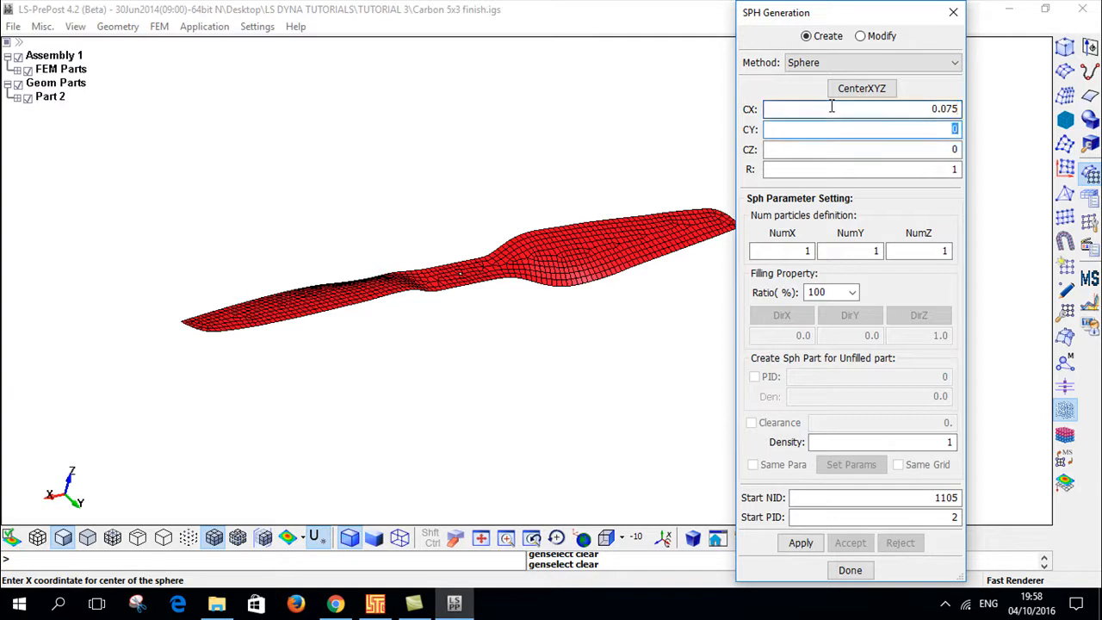
type("-0.25")
key("Tab")
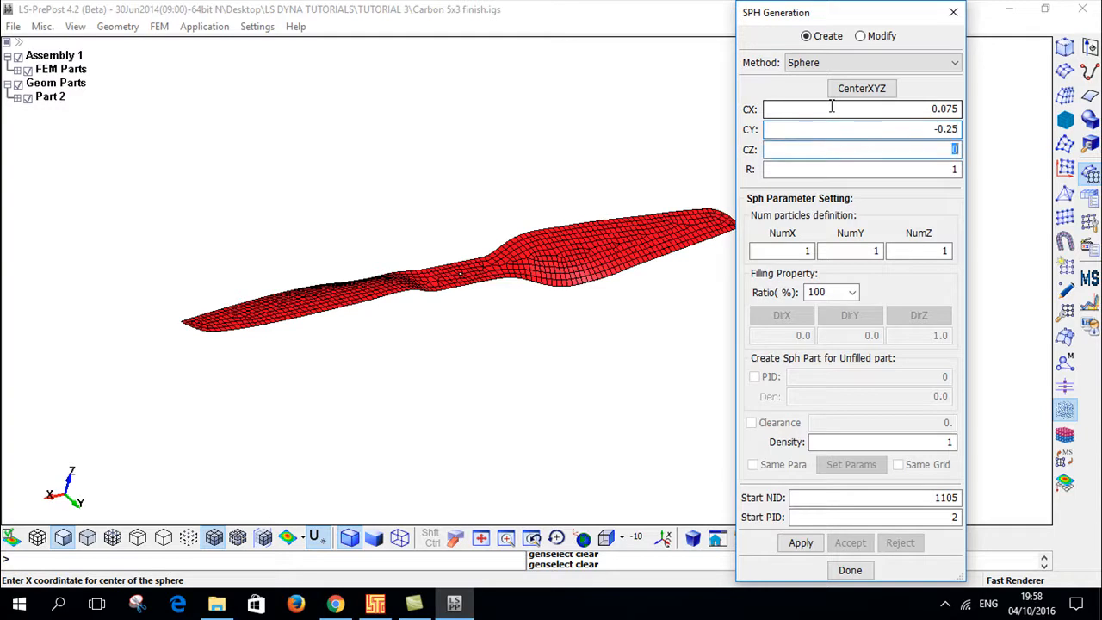
key("Tab")
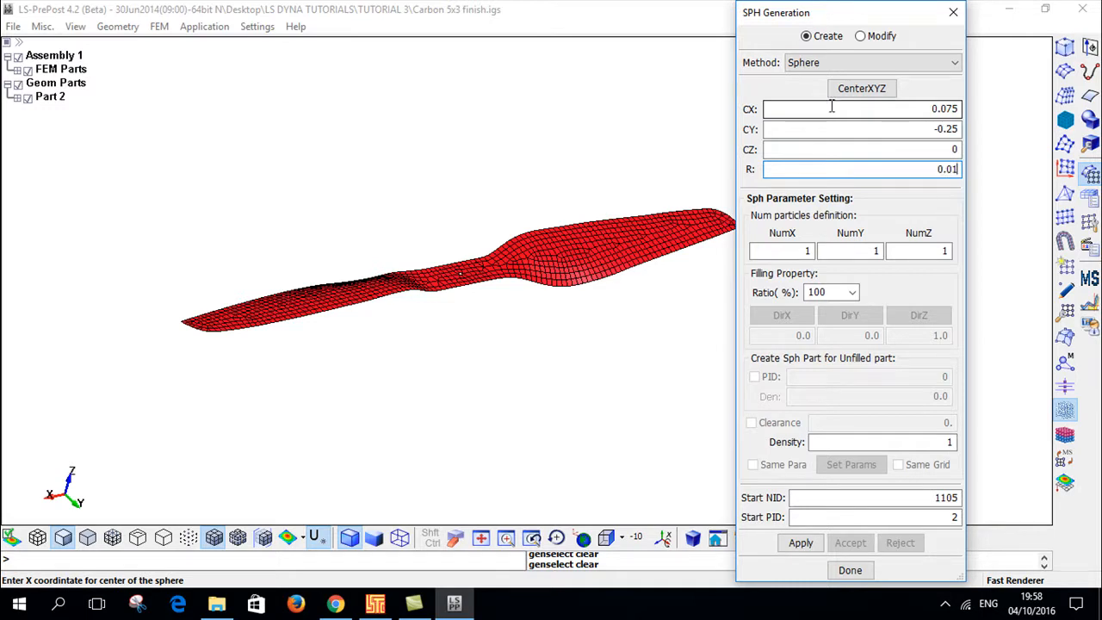
left_click(925, 440)
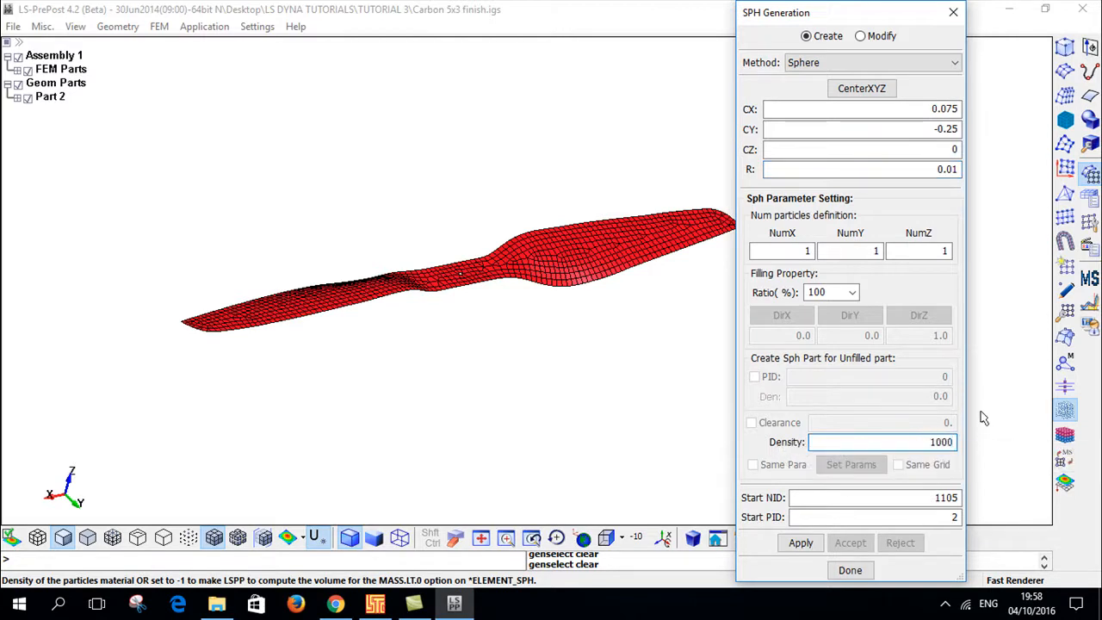
left_click(807, 544)
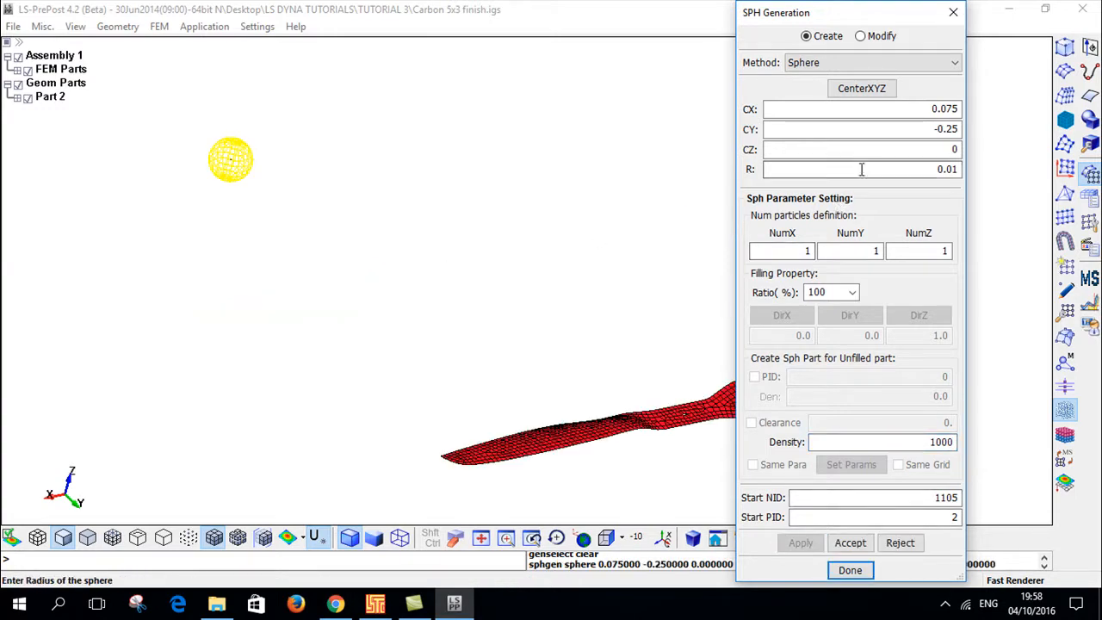
Step: Set the sphere's centre Y to -0.025, reject the old preview, generate a new one and check its position relative to the blade
left_click(949, 135)
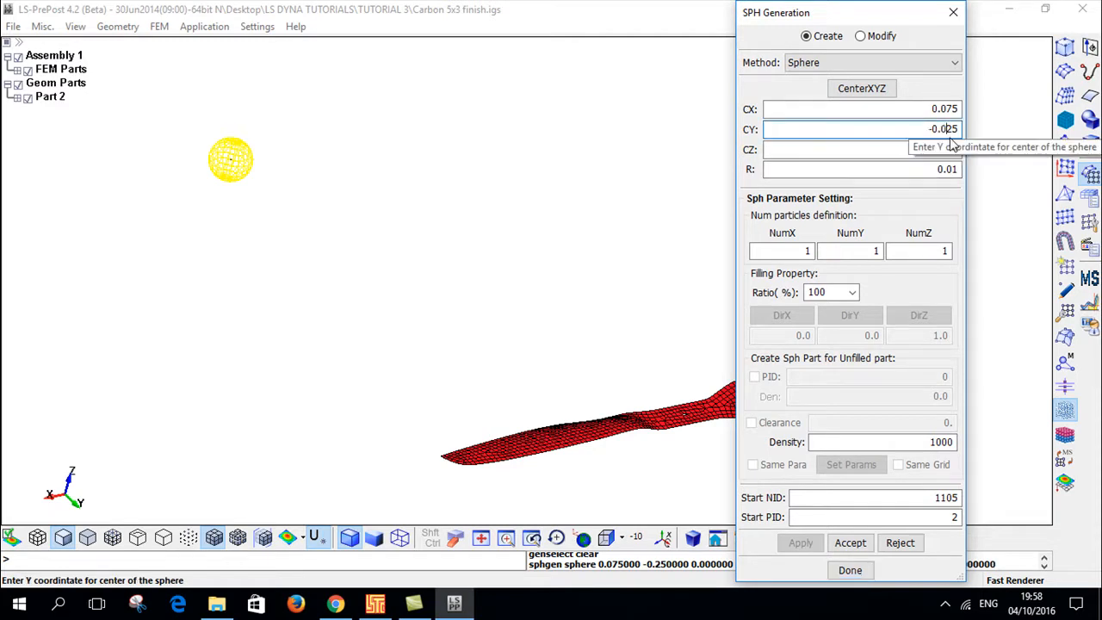
left_click(900, 542)
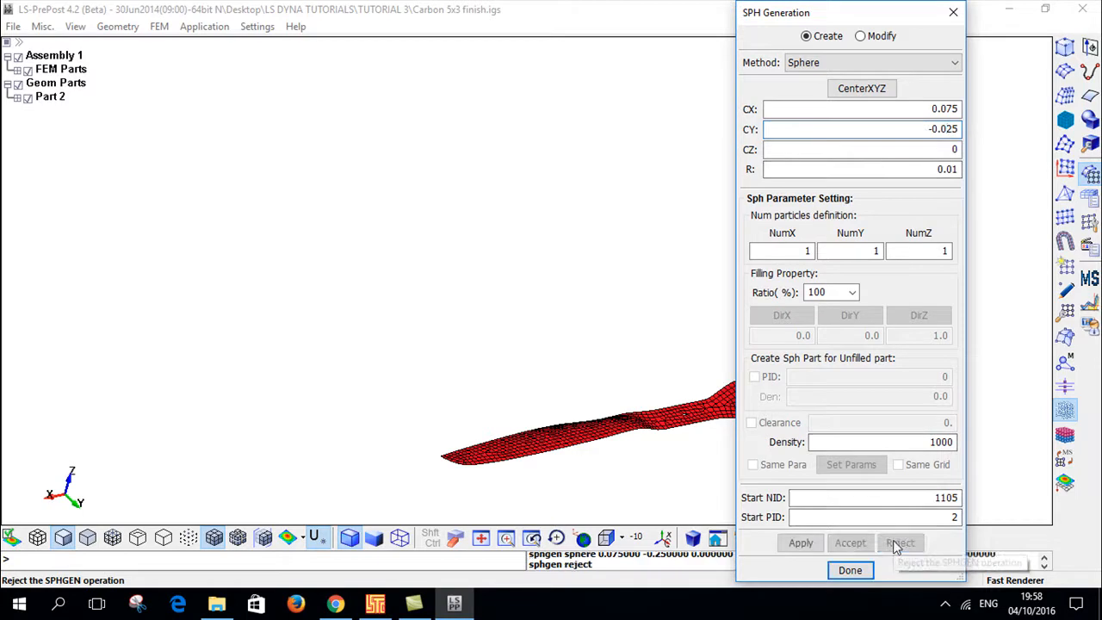
left_click(800, 543)
right_click_drag(582, 428, 492, 354, "ctrl")
left_click_drag(491, 353, 512, 285, "ctrl")
scroll(516, 282, "up", 5)
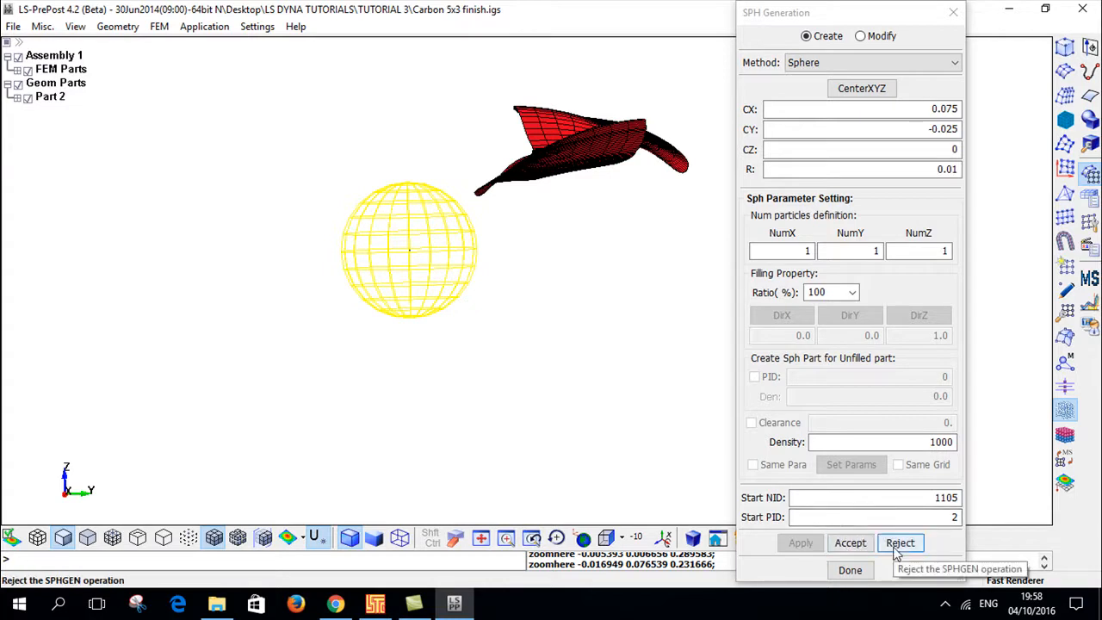
left_click_drag(482, 270, 381, 275, "ctrl")
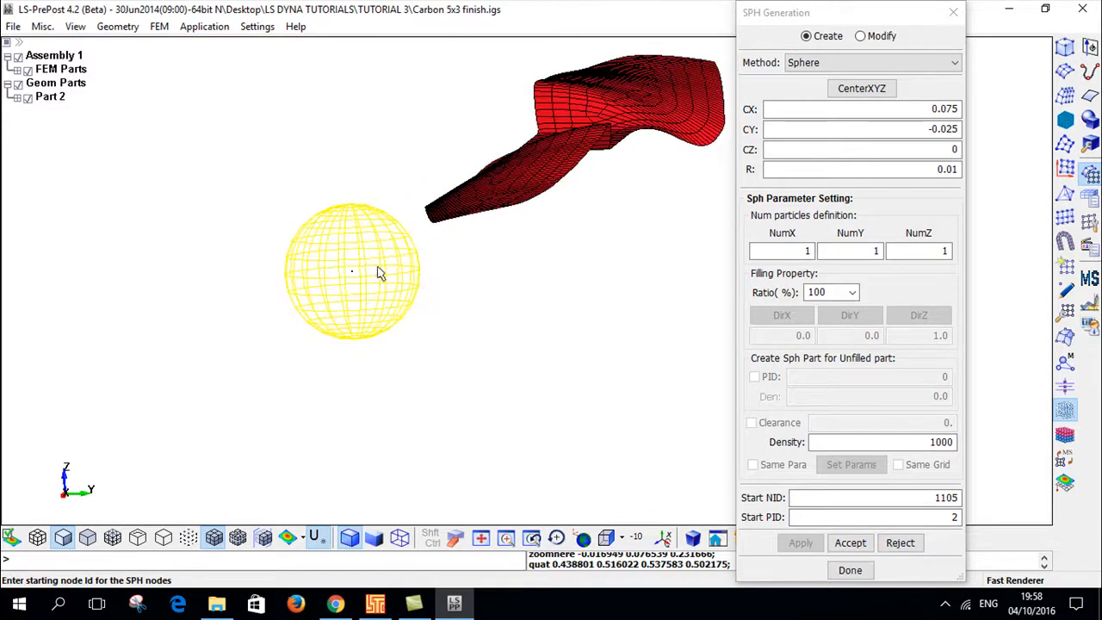
Step: Reject the current sphere preview, set NumX, NumY and NumZ to 20 particles each, and generate the SPH sphere again
scroll(382, 275, "up", 5)
scroll(374, 315, "down", 3)
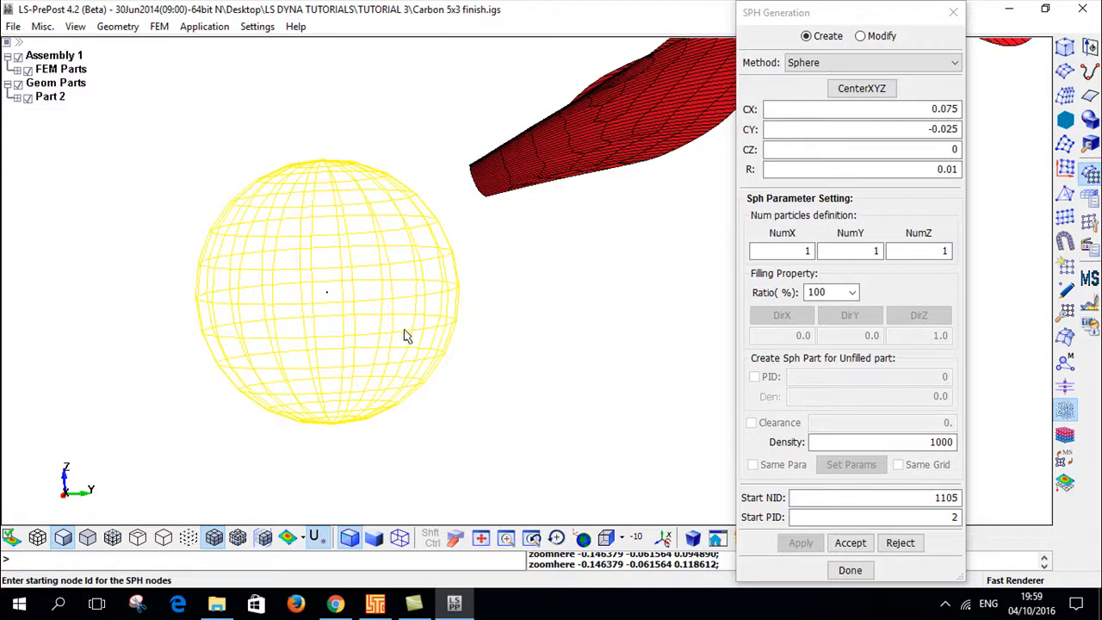
left_click(805, 250)
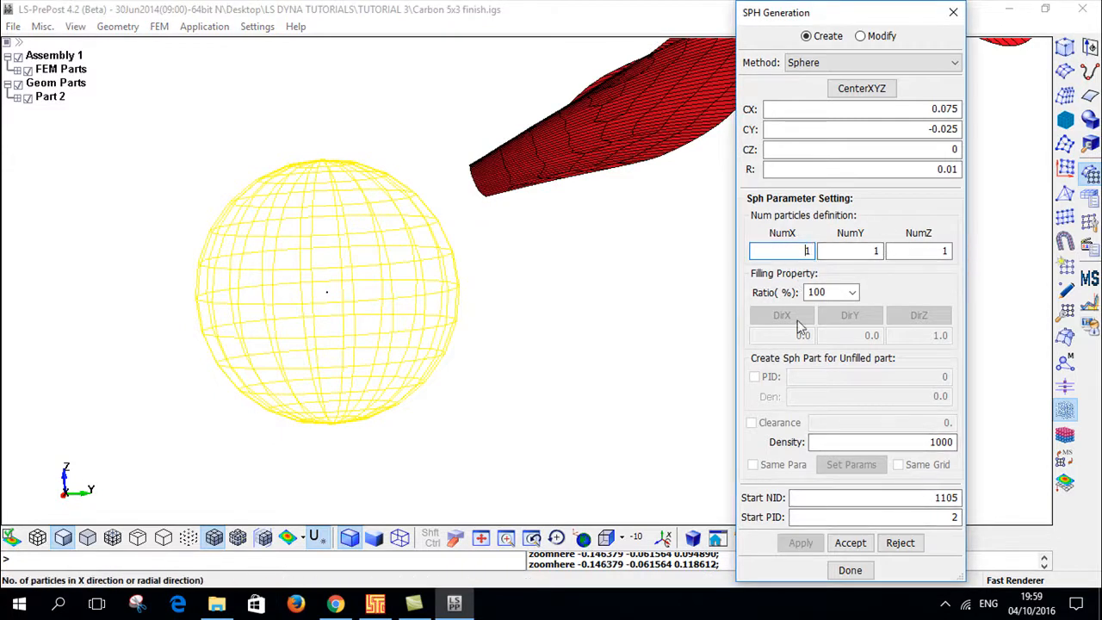
left_click(900, 543)
double_click(809, 252)
type("20")
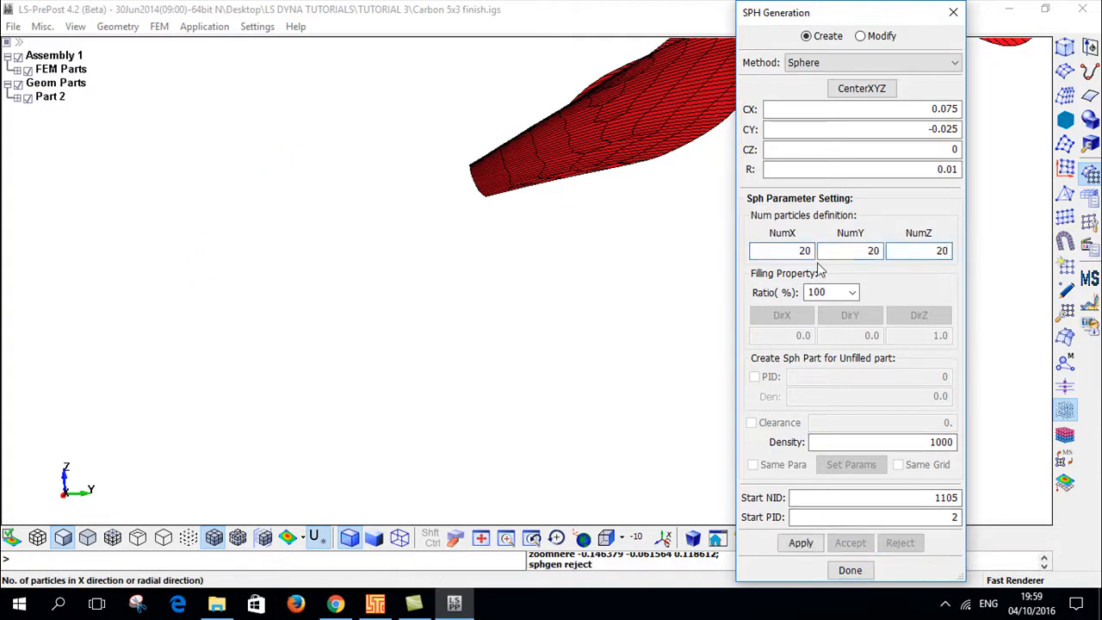
left_click(800, 543)
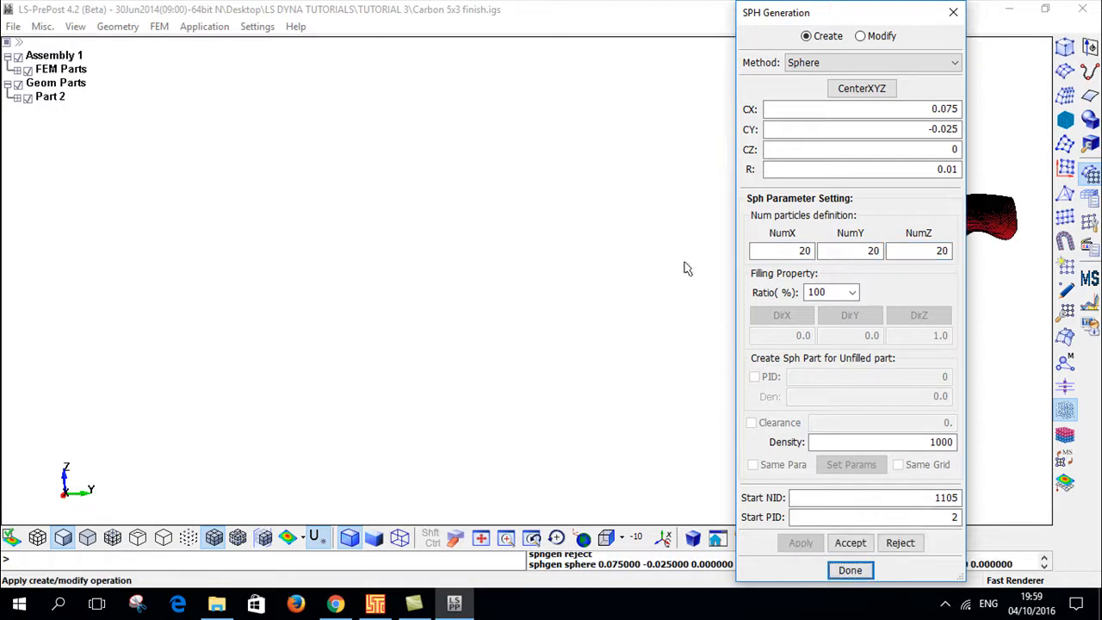
Step: Check the particle-filled sphere's position against the blade tip, accept it and close SPH Generation
right_click_drag(686, 276, 457, 255, "shift")
left_click_drag(638, 333, 566, 263, "shift")
scroll(566, 260, "up", 9)
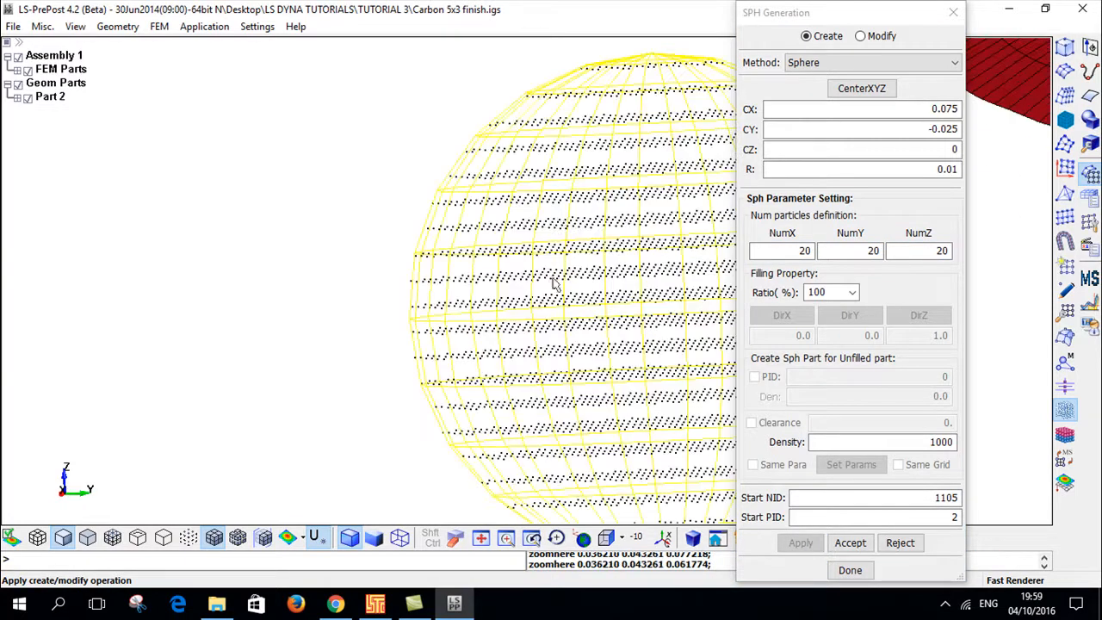
scroll(426, 293, "down", 5)
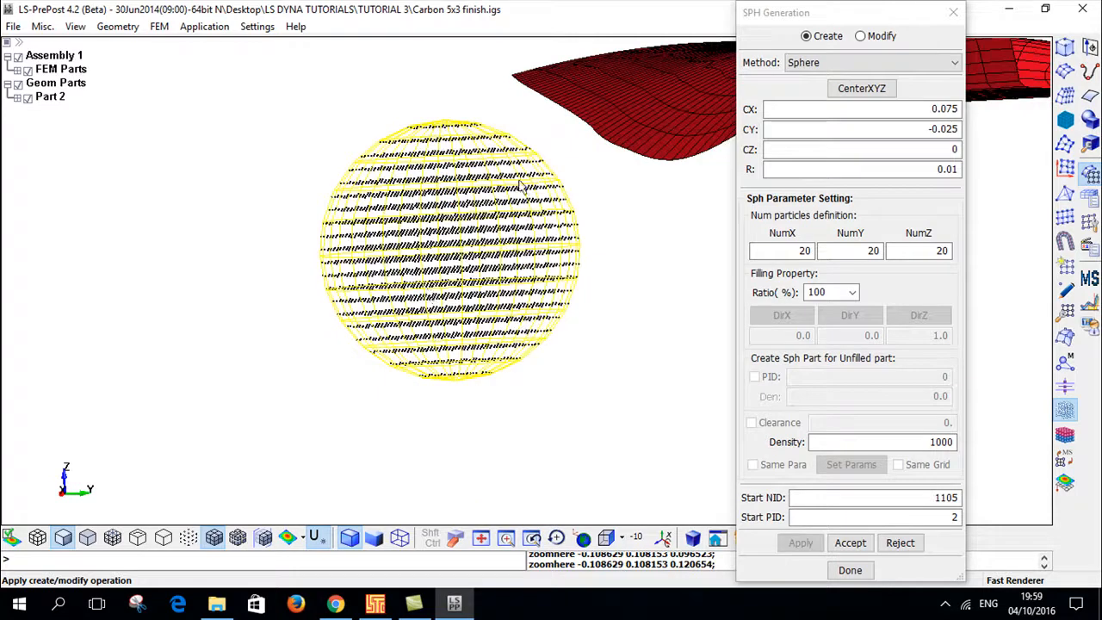
left_click_drag(517, 185, 557, 253, "shift")
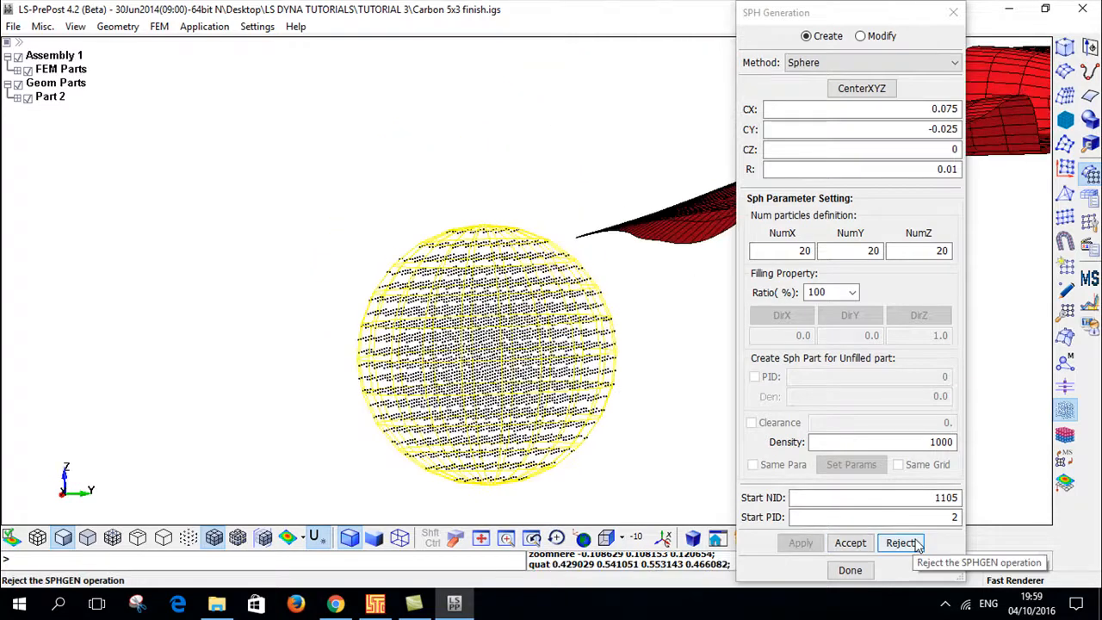
left_click(857, 544)
middle_click_drag(629, 322, 608, 322, "shift")
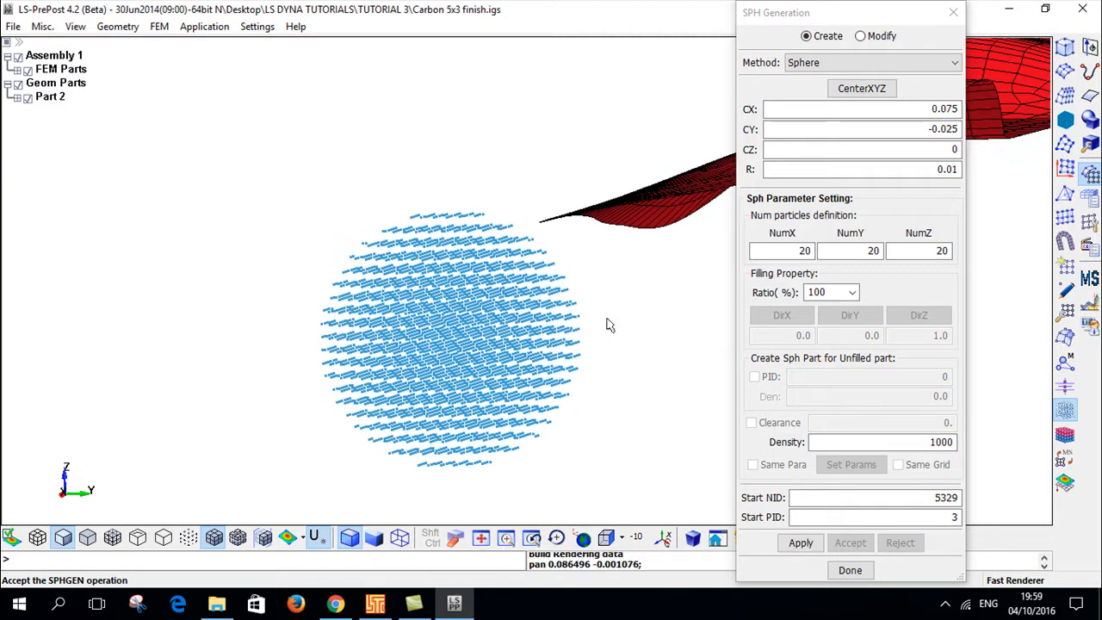
left_click(848, 570)
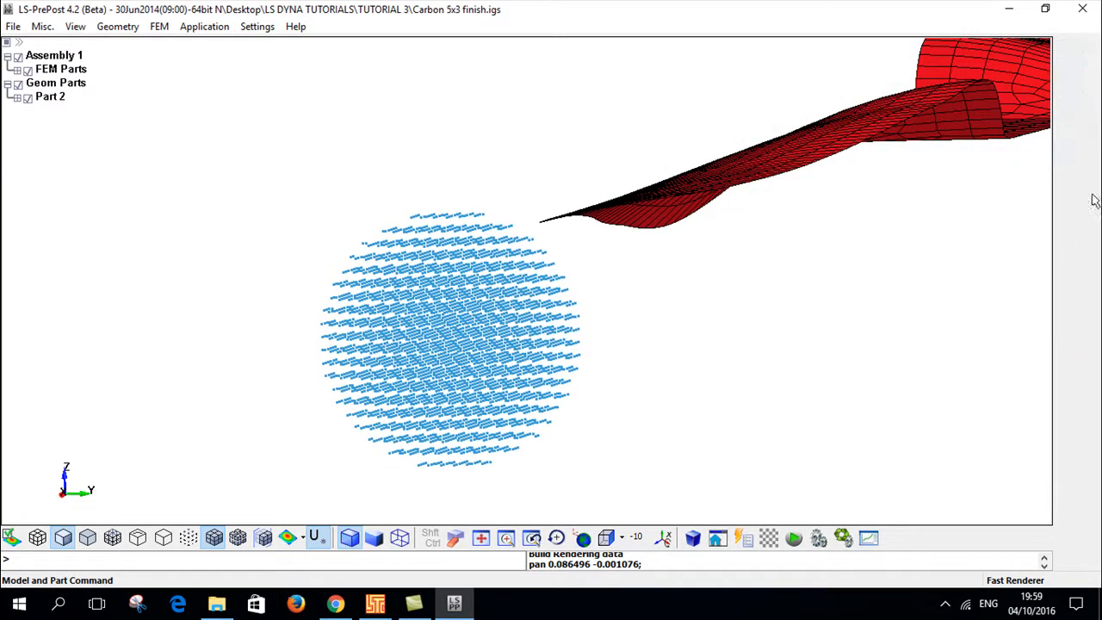
Step: Show all keywords in the Keyword Manager and open the SPH keyword form under SECTION
left_click(1066, 71)
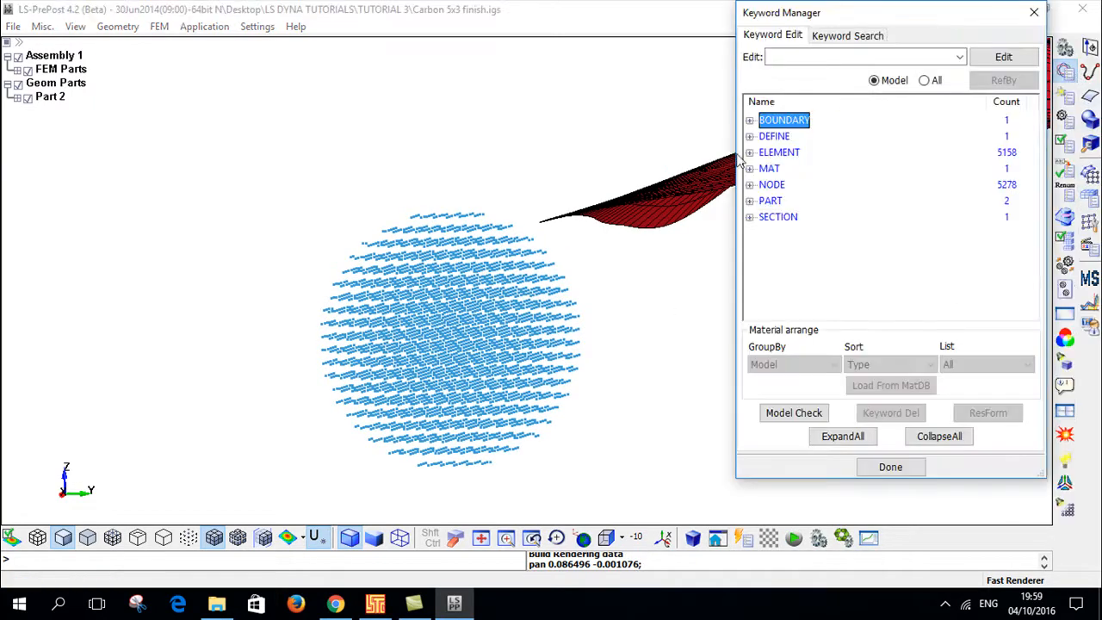
left_click(924, 80)
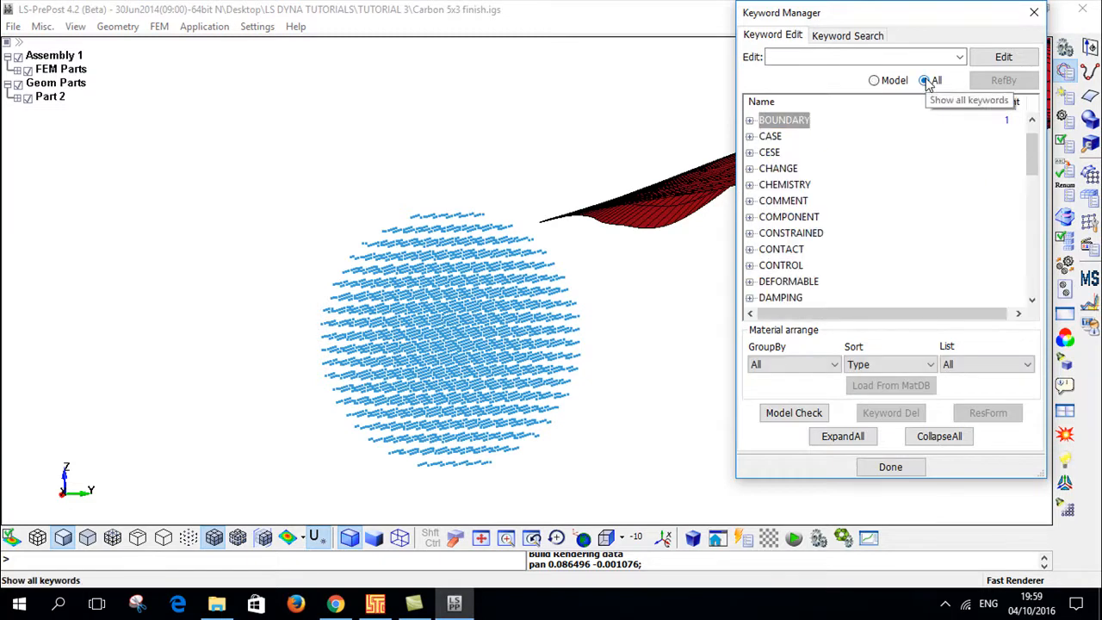
scroll(812, 147, "down", 12)
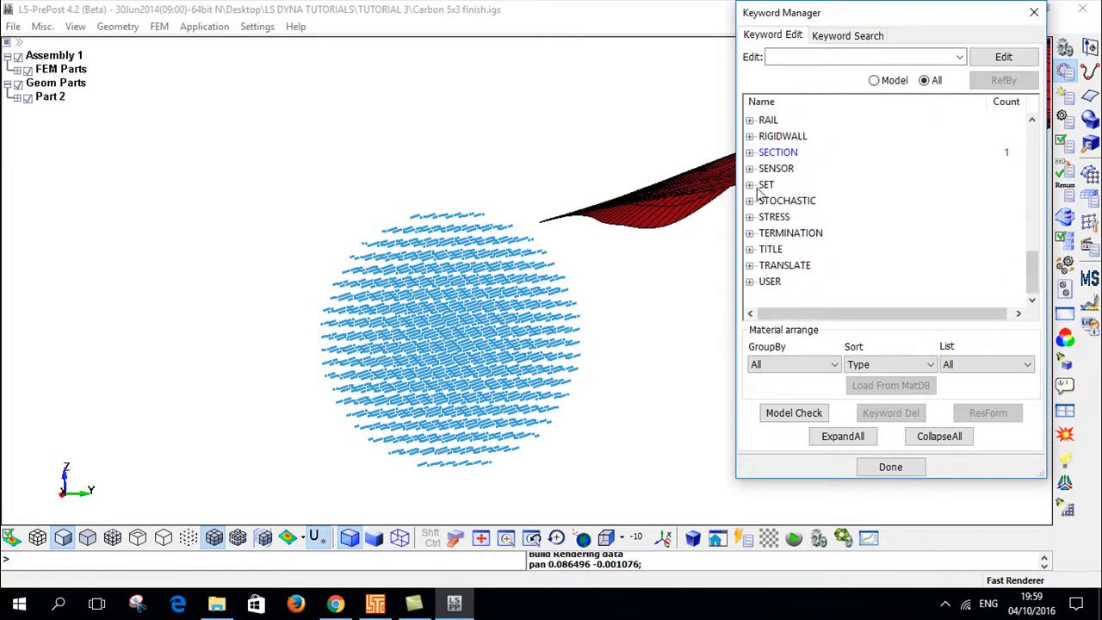
left_click(749, 153)
scroll(802, 243, "down", 6)
scroll(805, 248, "up", 4)
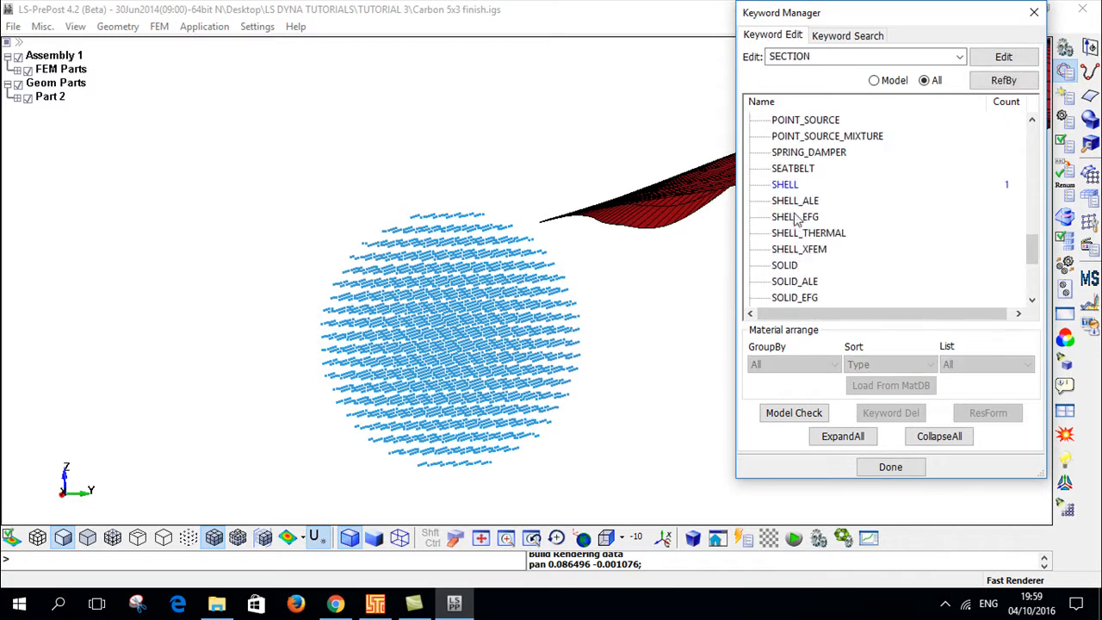
scroll(799, 233, "up", 2)
scroll(785, 277, "down", 6)
double_click(780, 136)
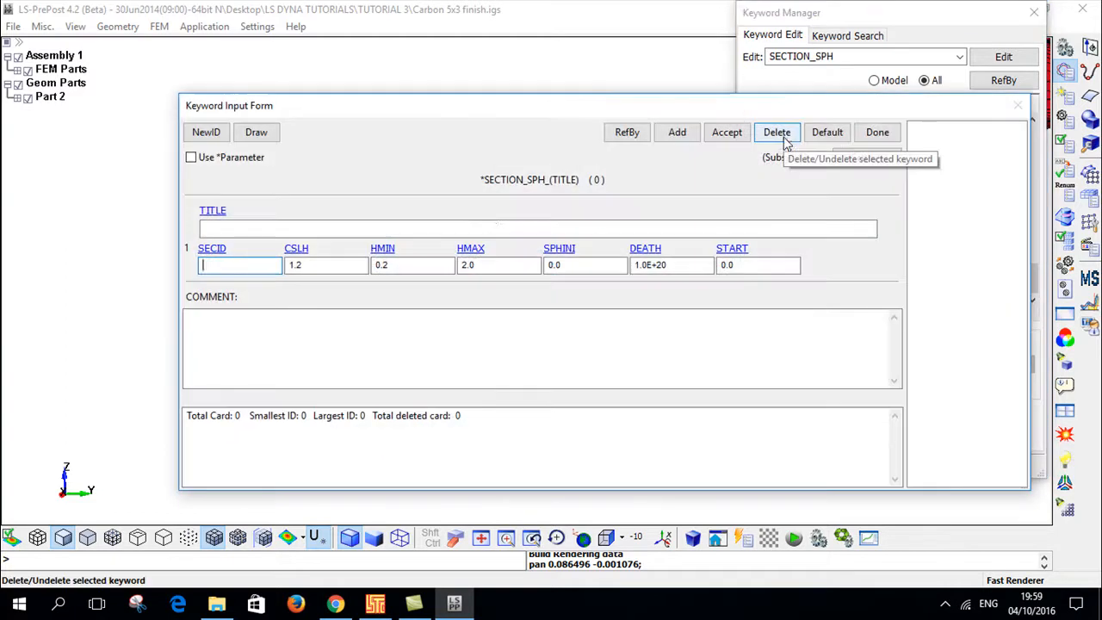
Step: Create an SPH section with a new ID and the title "SPH Section", keep the default parameters, and close the form
left_click(211, 133)
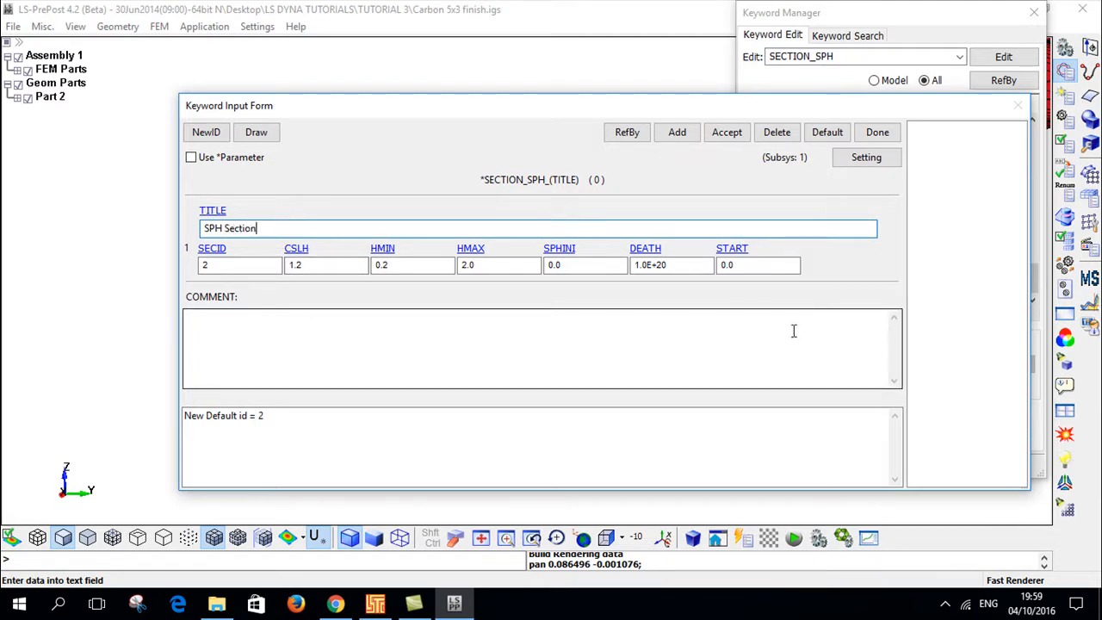
left_click(726, 131)
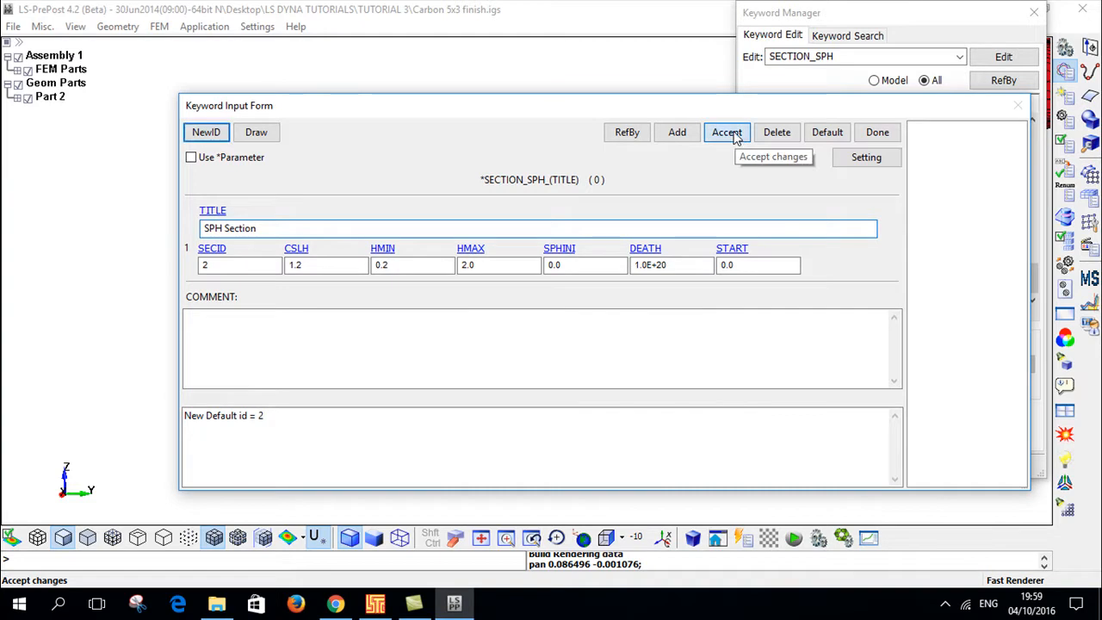
left_click(878, 133)
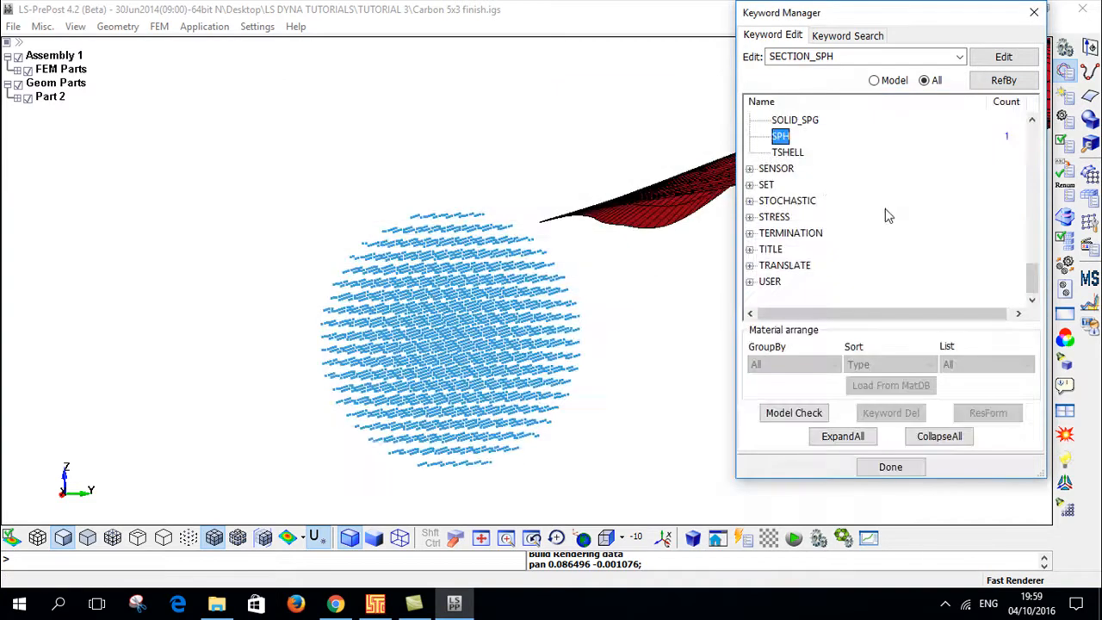
Step: Collapse the SECTION group and open the 009-NULL material form under MAT
scroll(825, 188, "up", 4)
left_click(750, 119)
scroll(781, 191, "up", 4)
scroll(782, 191, "up", 4)
scroll(786, 195, "up", 4)
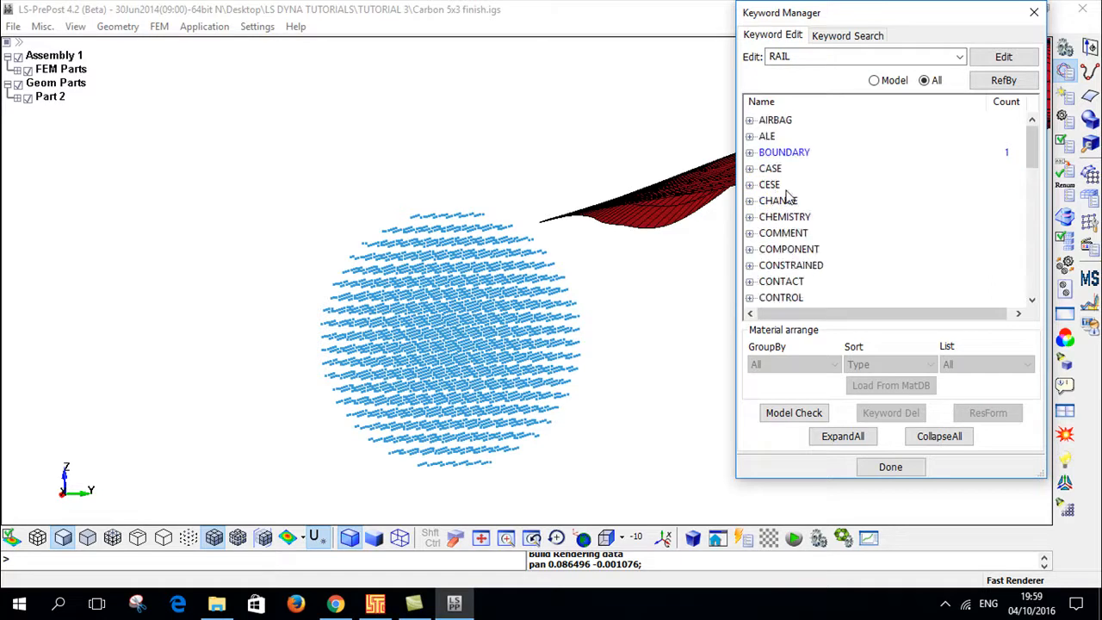
scroll(786, 195, "down", 4)
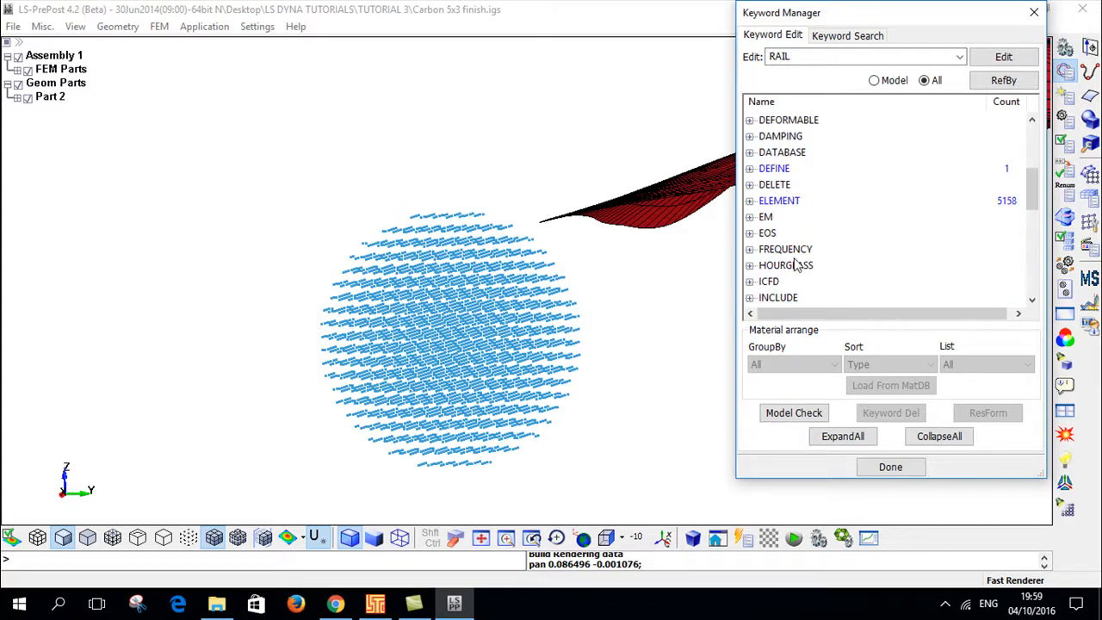
scroll(793, 226, "down", 2)
scroll(769, 236, "down", 2)
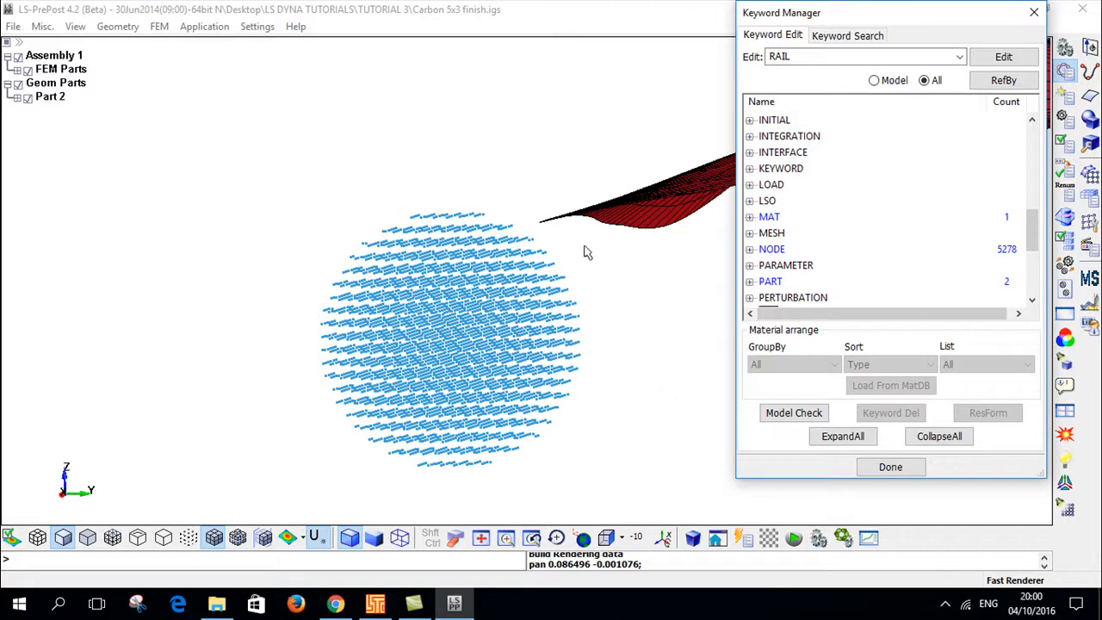
left_click(749, 217)
scroll(810, 250, "down", 8)
scroll(814, 224, "down", 2)
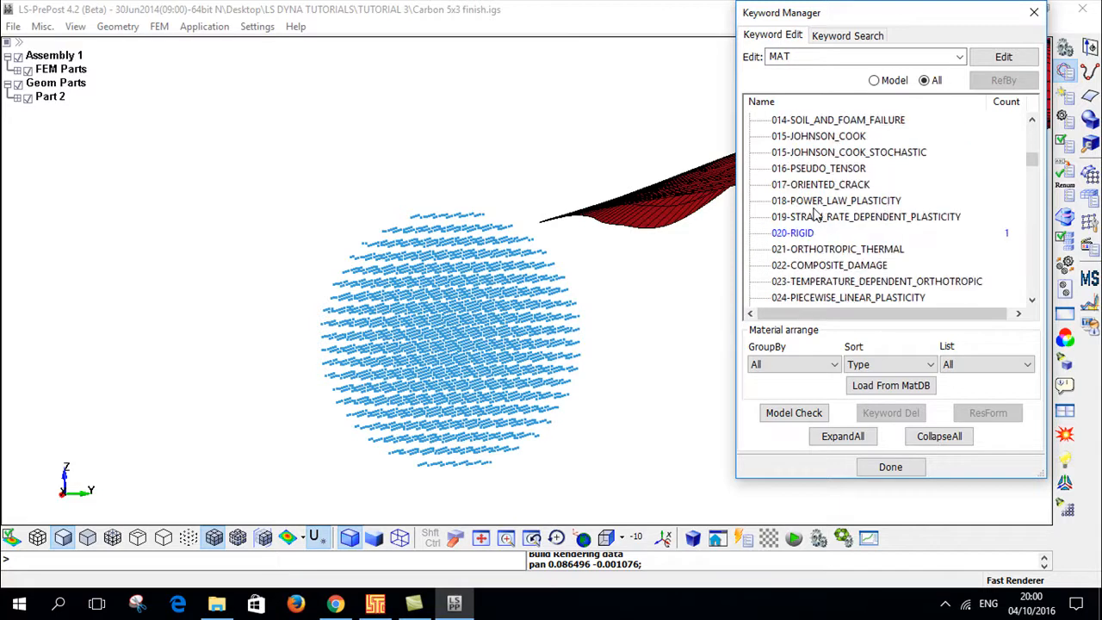
scroll(814, 217, "up", 8)
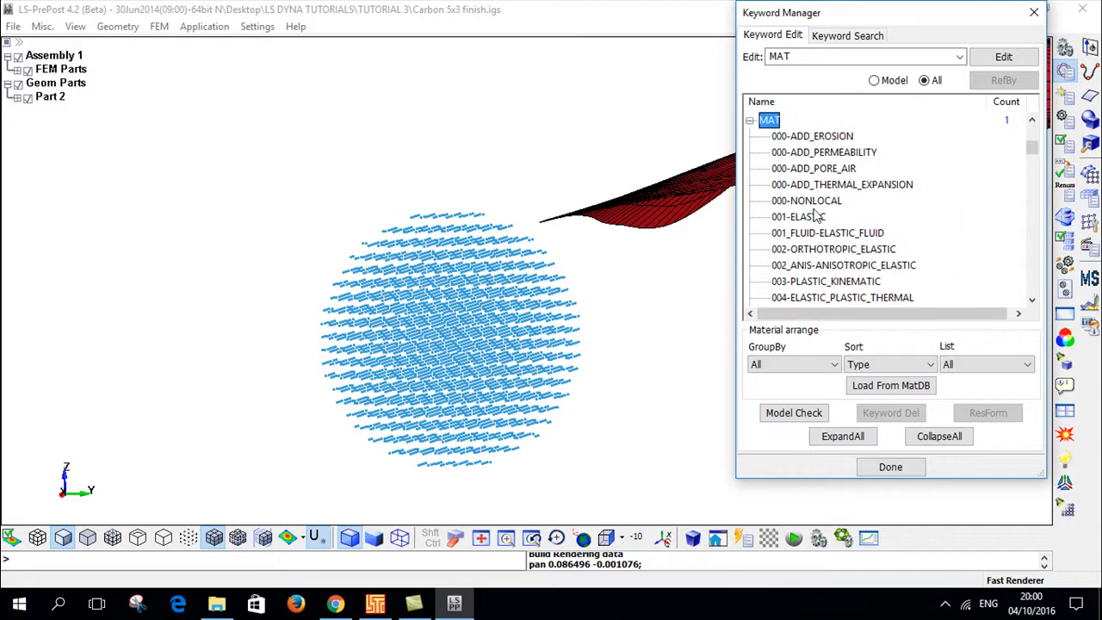
scroll(814, 215, "down", 4)
double_click(792, 184)
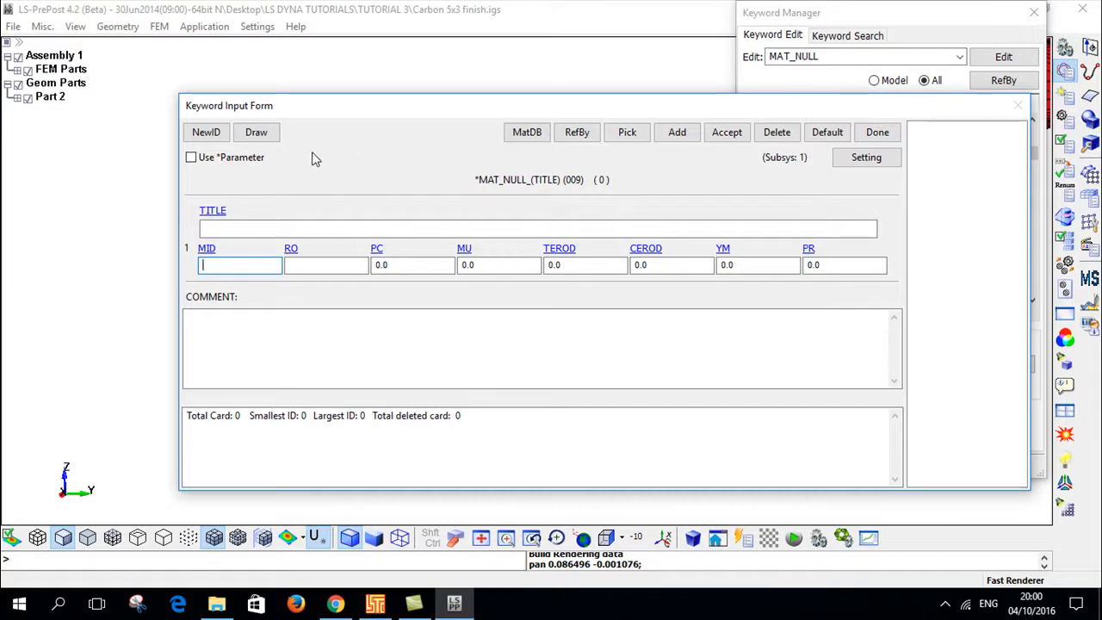
Step: Assign a new ID to the null material, title it "Bird Material" and set its mass density RO to 1000
left_click(207, 132)
left_click(224, 228)
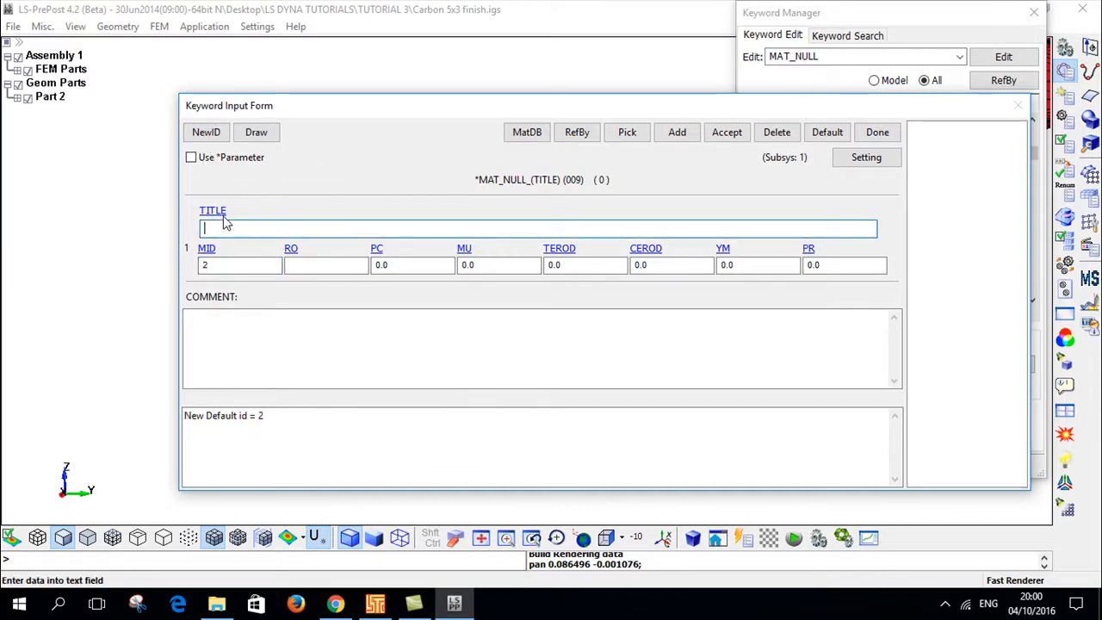
type("Bird Material")
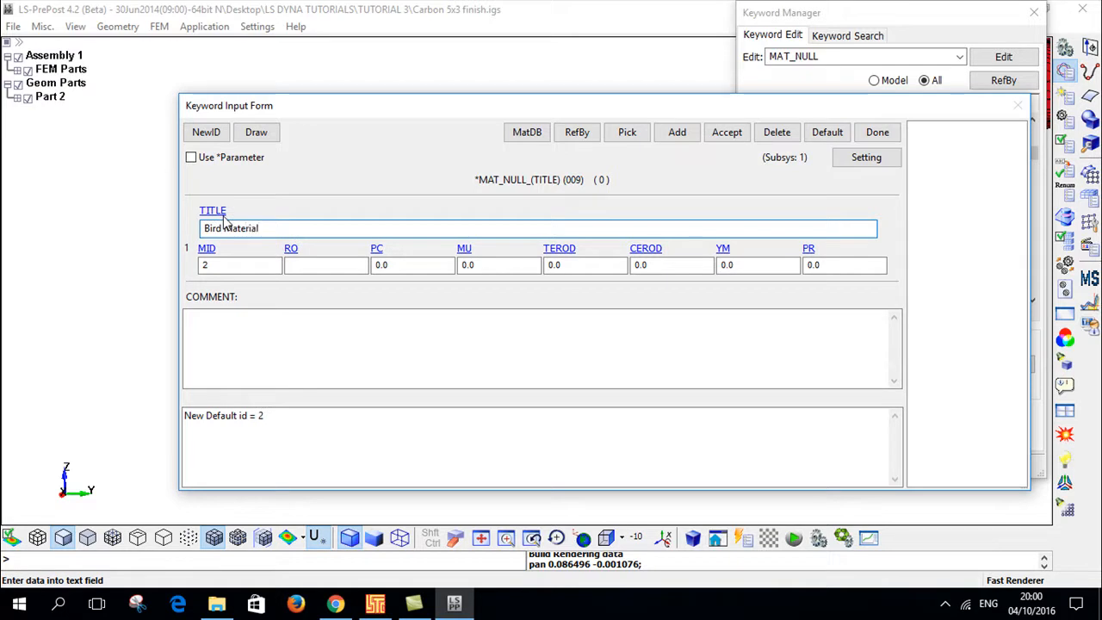
left_click(321, 265)
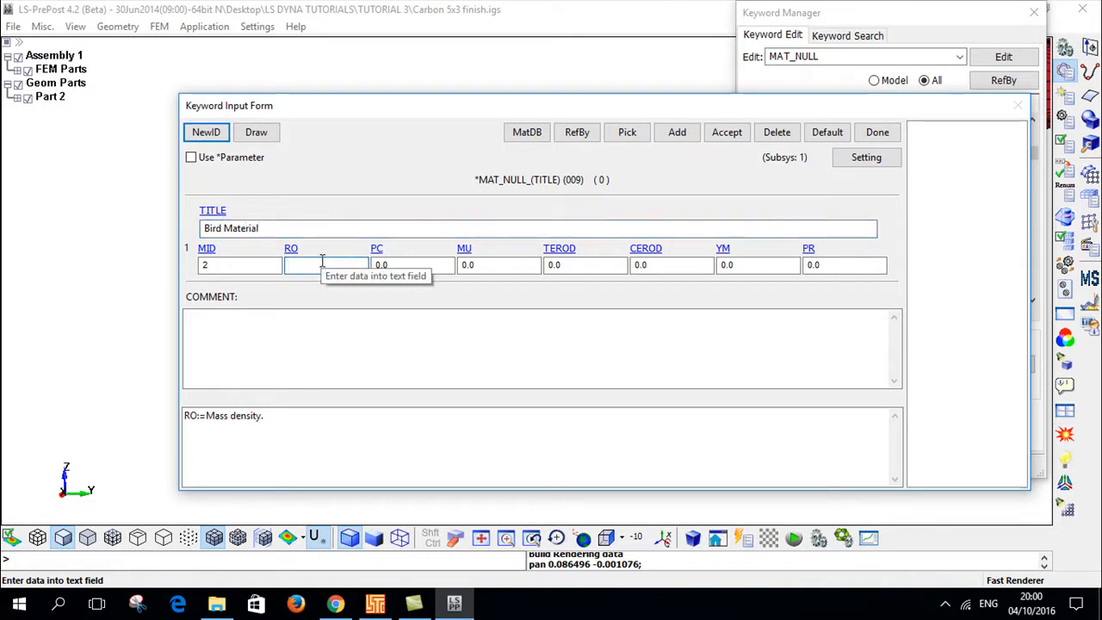
type("1000")
key("Tab")
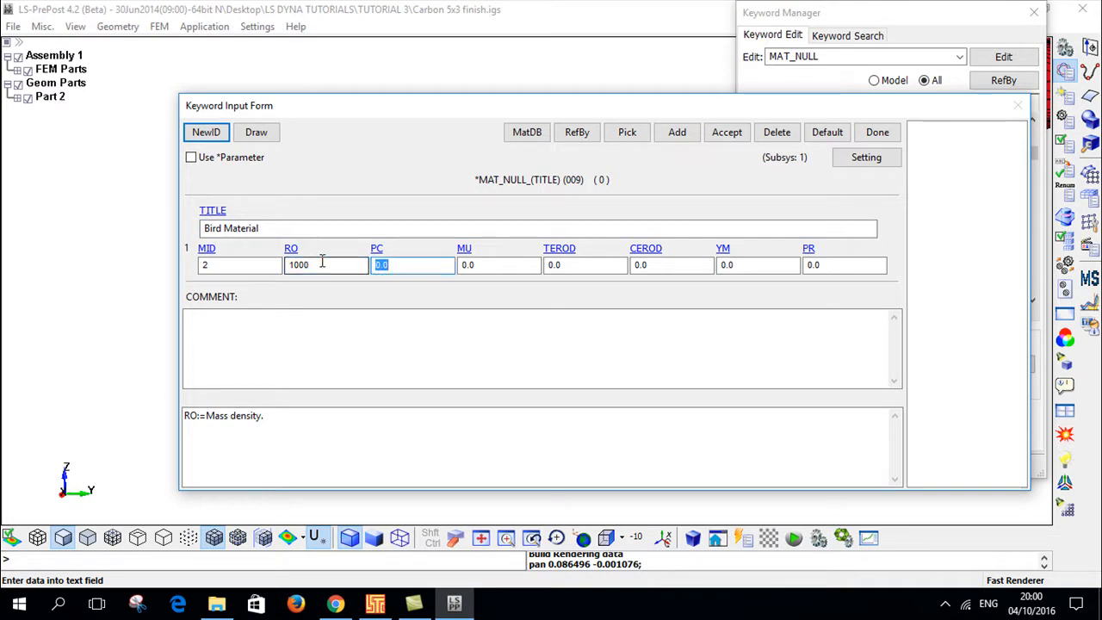
Step: Set the null material's PC to -1e6 and MU to 0.001, accept the card and close the form
type("-1")
key("Tab")
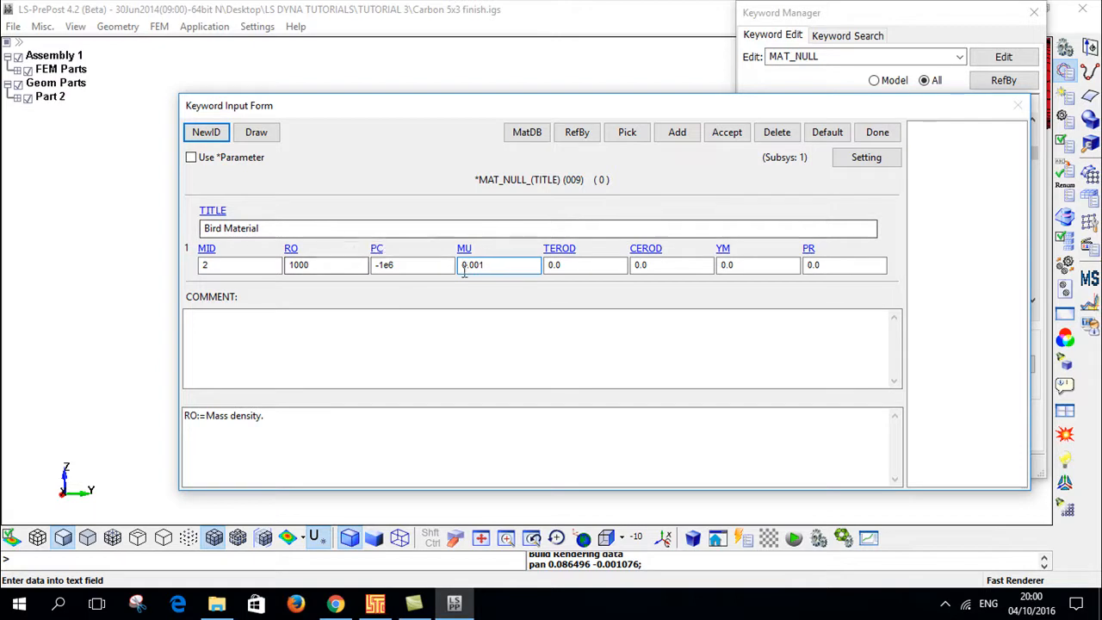
left_click(505, 266)
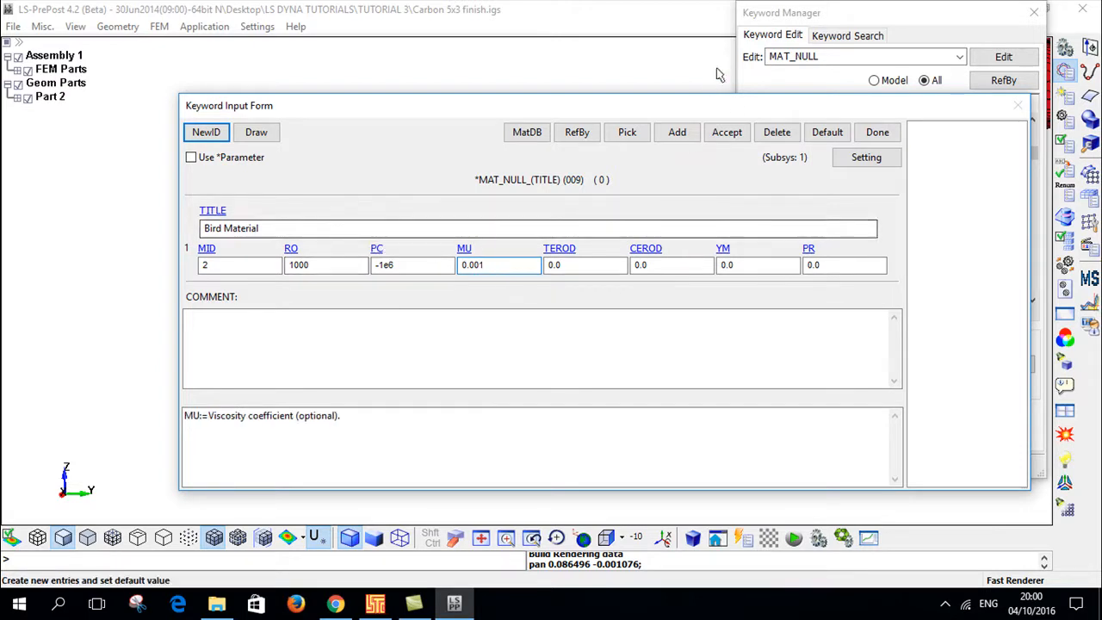
left_click(731, 135)
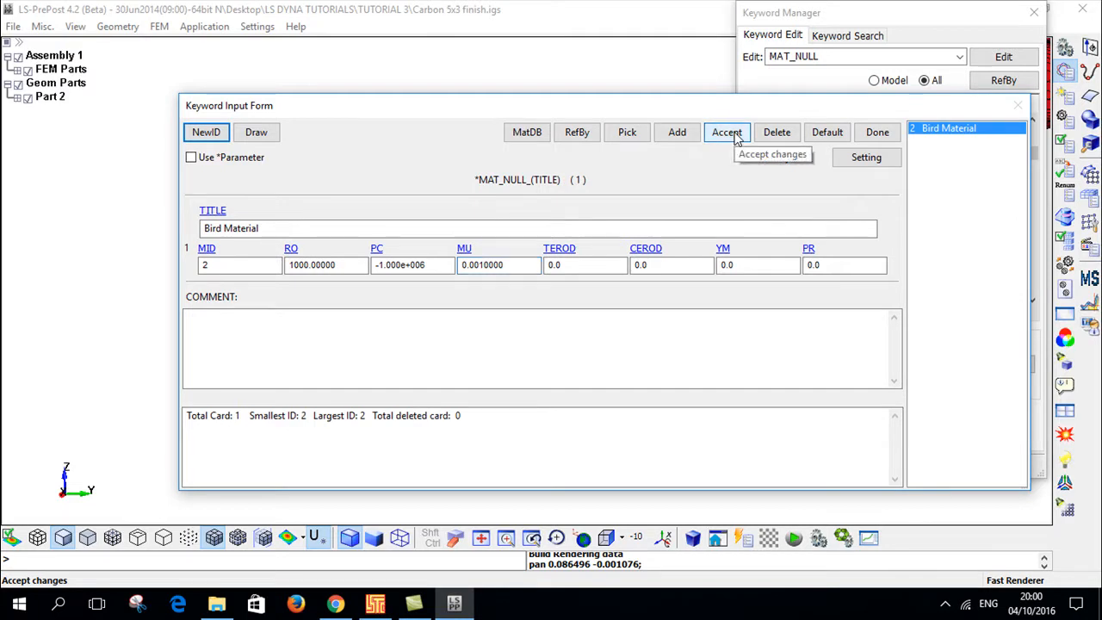
left_click(880, 136)
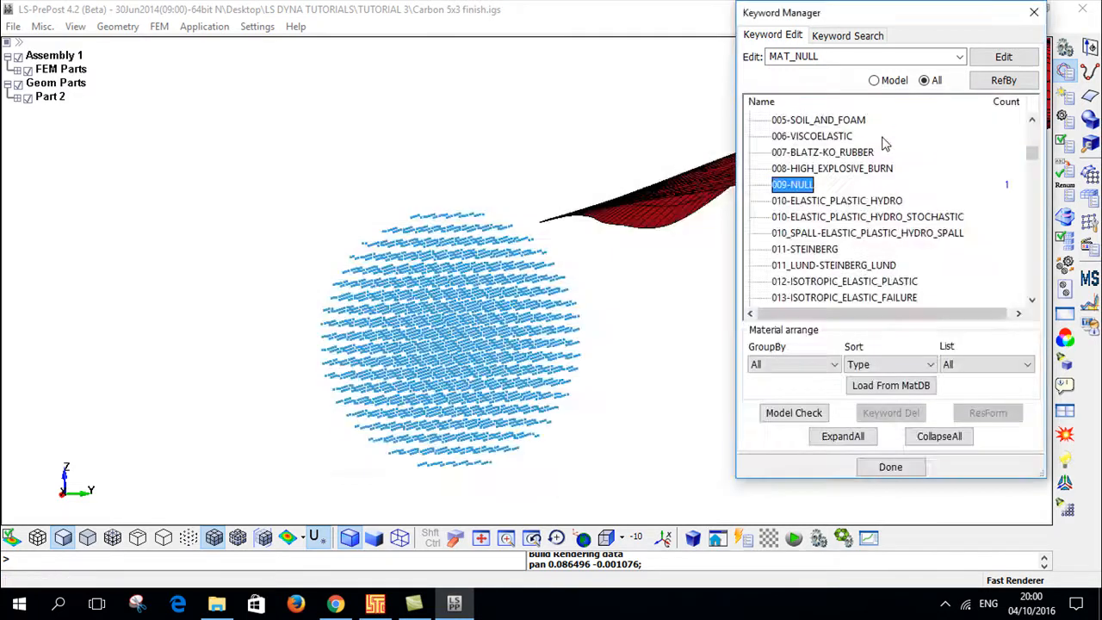
Step: Collapse the MAT group and open the GRUNEISEN form under EOS
scroll(856, 200, "up", 2)
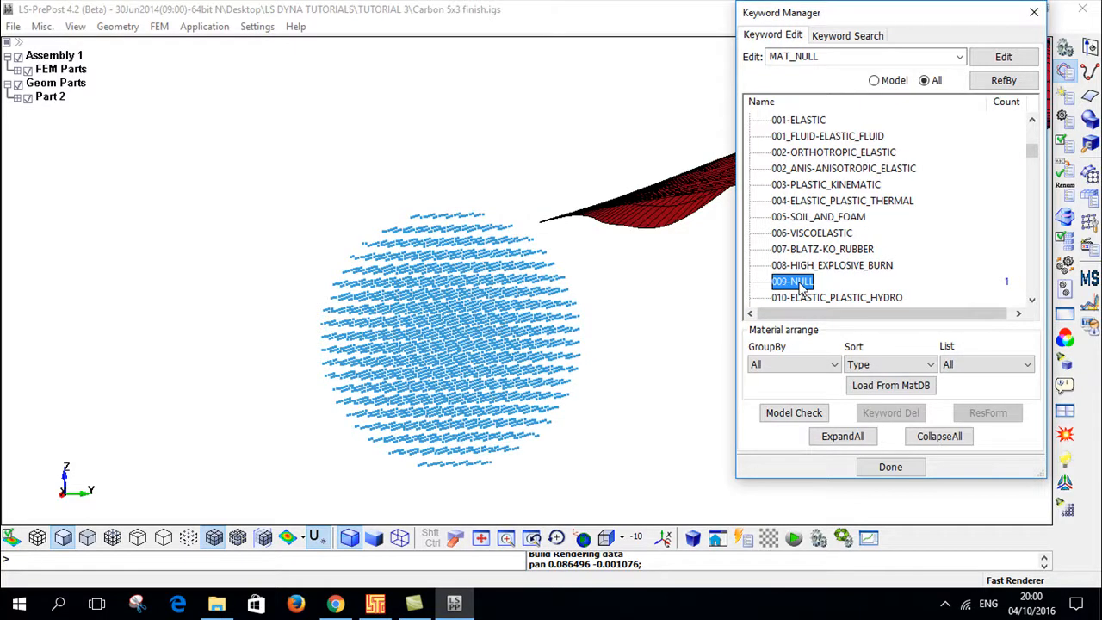
scroll(803, 212, "up", 2)
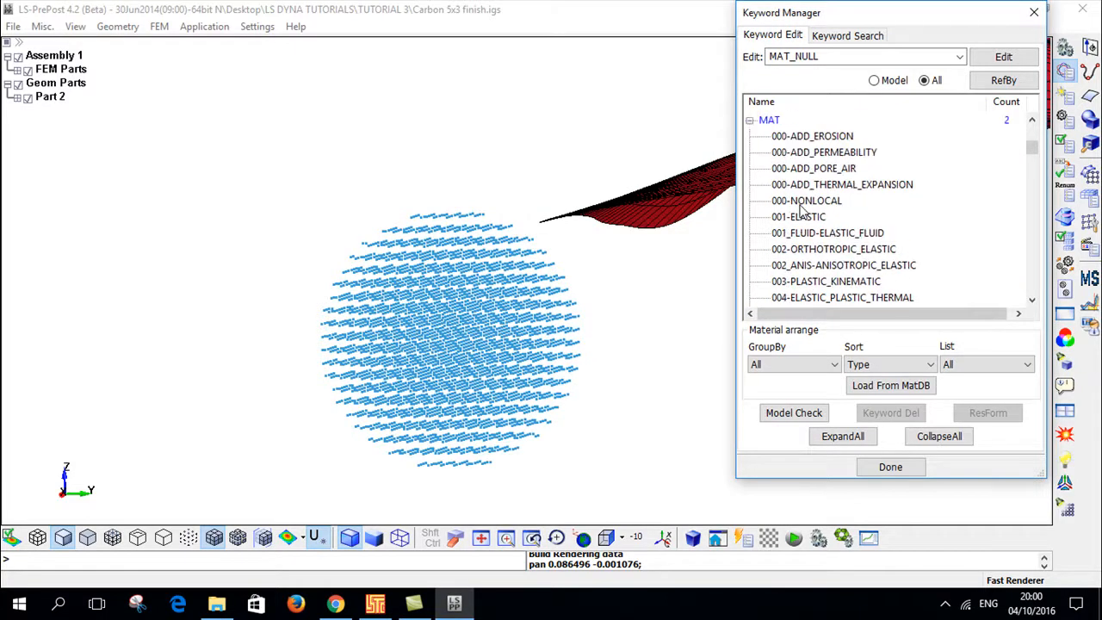
left_click(749, 121)
scroll(775, 220, "up", 4)
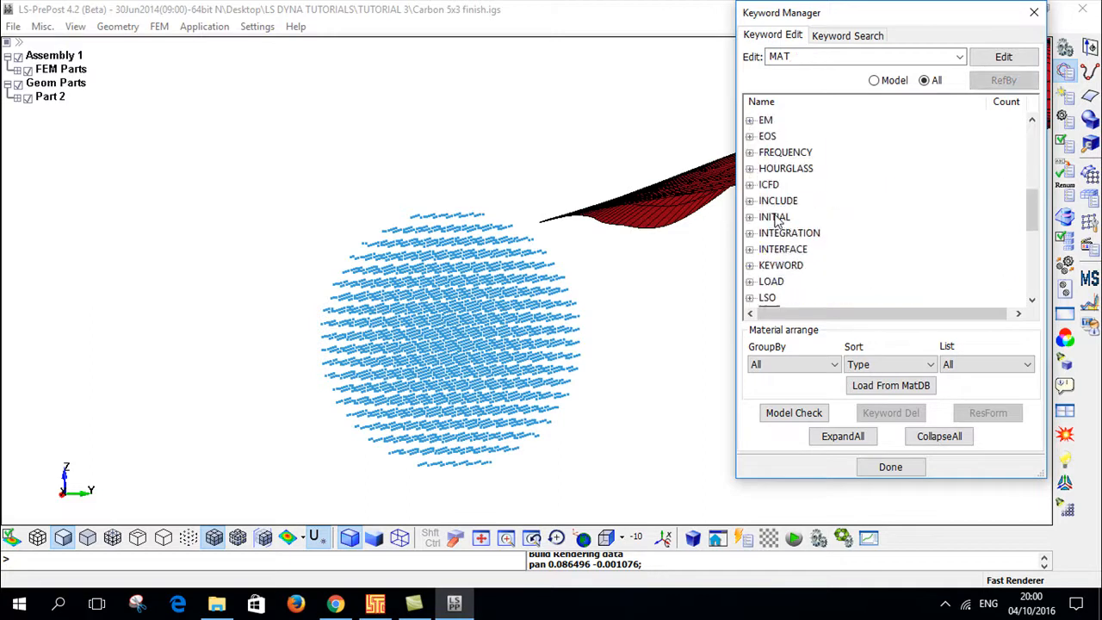
left_click(751, 138)
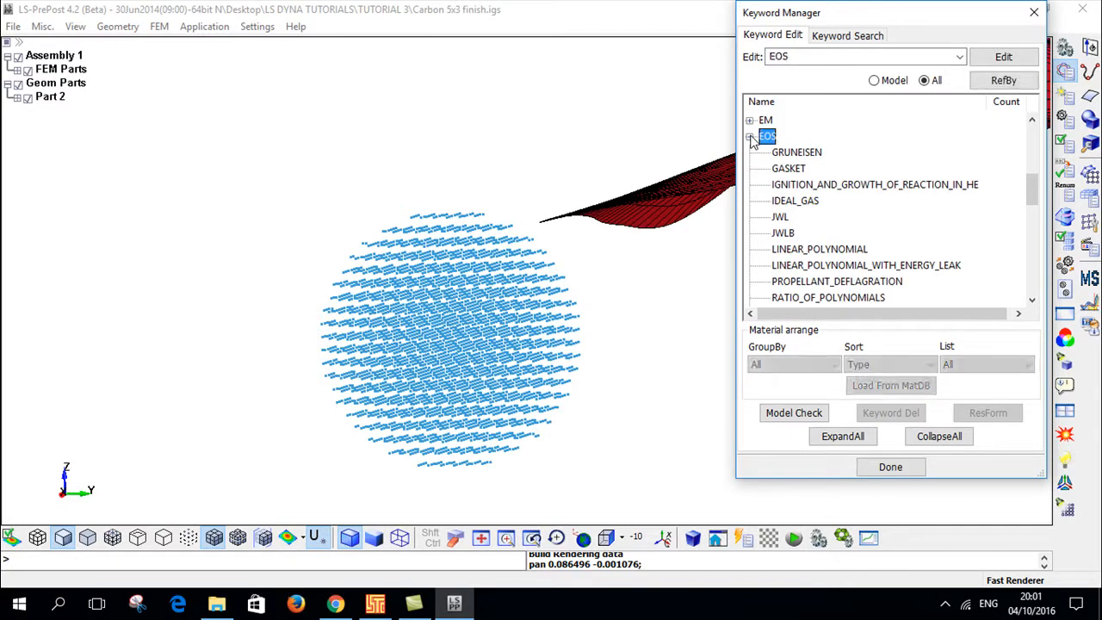
double_click(797, 153)
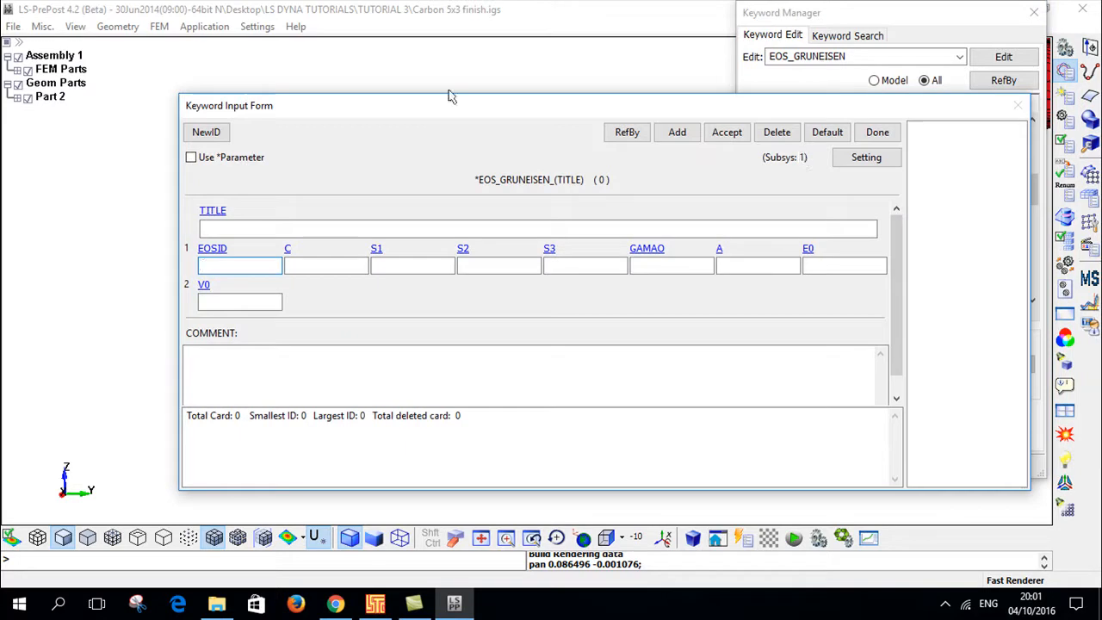
Step: Assign a new ID to the Gruneisen equation of state and title it "Bird EOS"
left_click(206, 132)
left_click(264, 227)
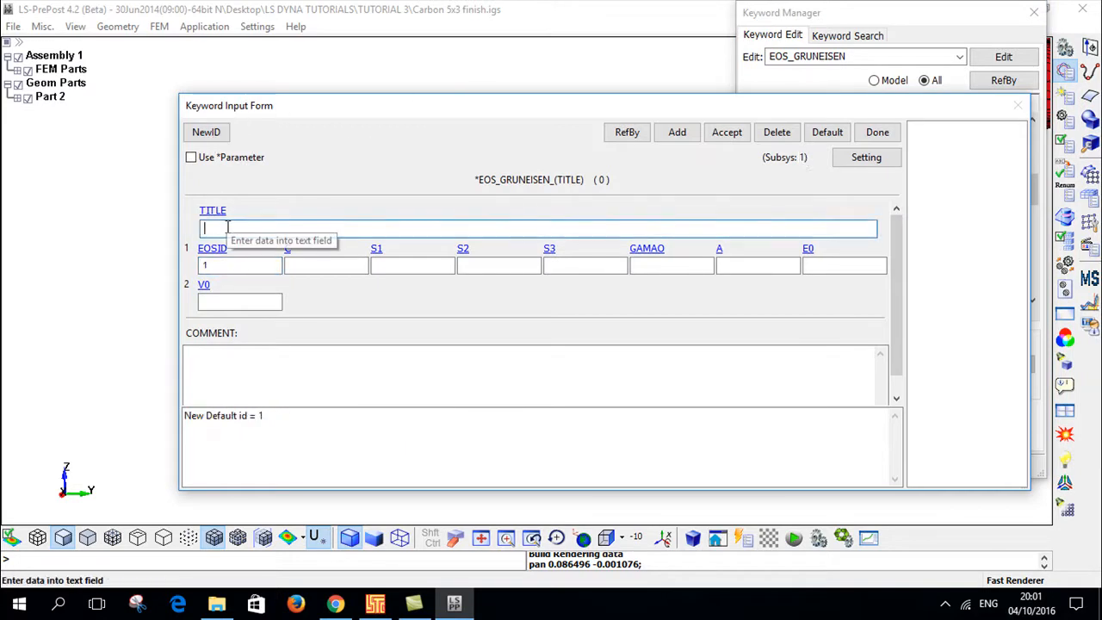
type("Bird EOS")
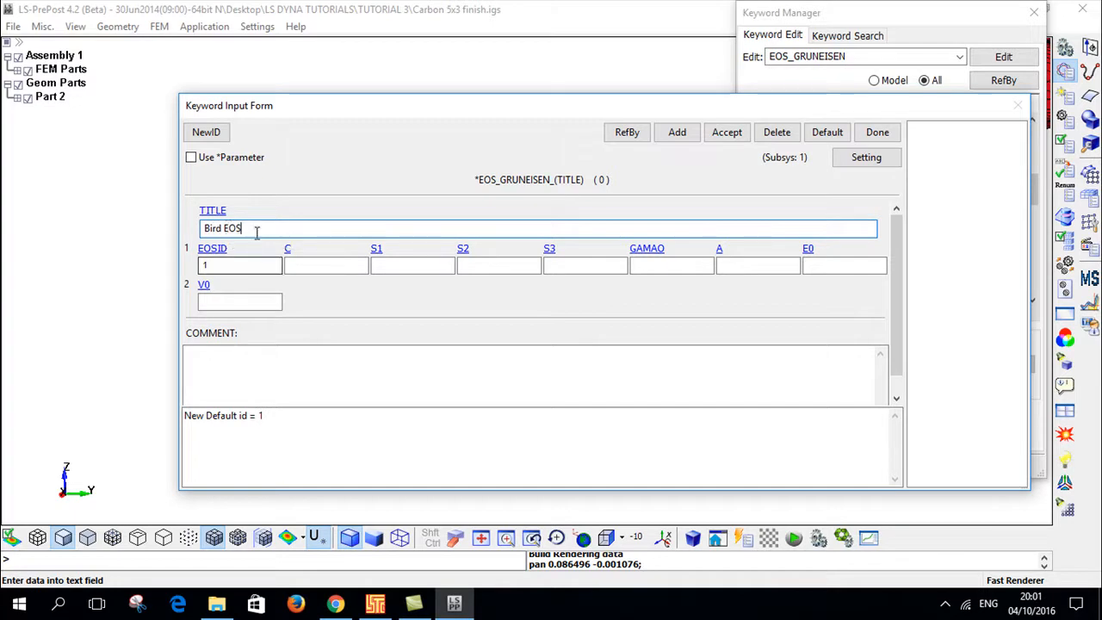
Step: Set the equation of state's C to 1647 and S1 to 2.48, accept the card and close the form
left_click(302, 266)
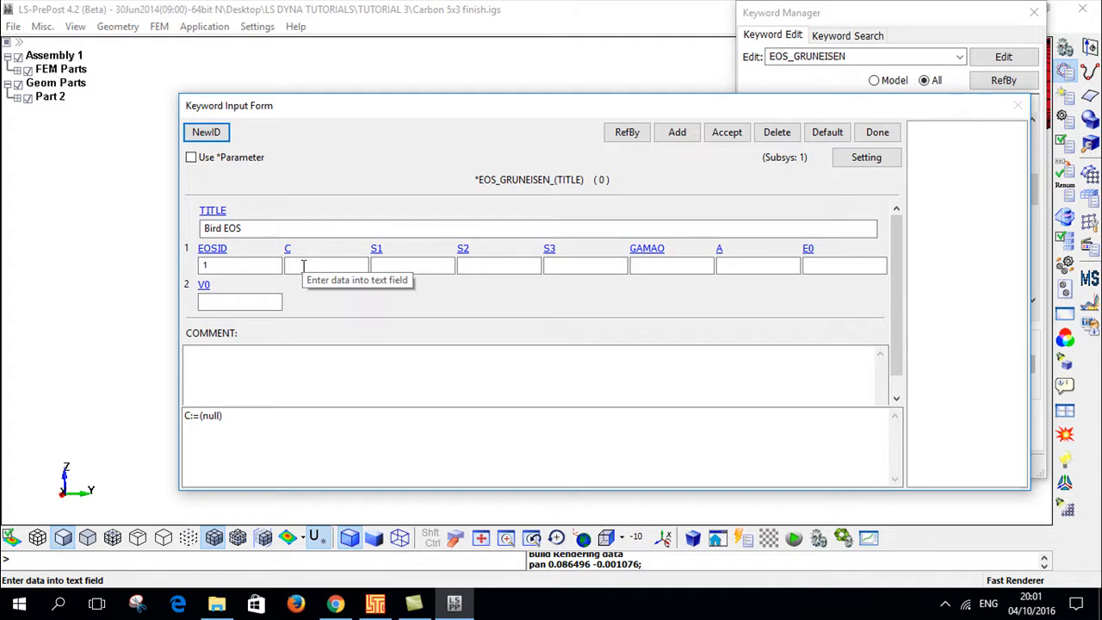
type("16")
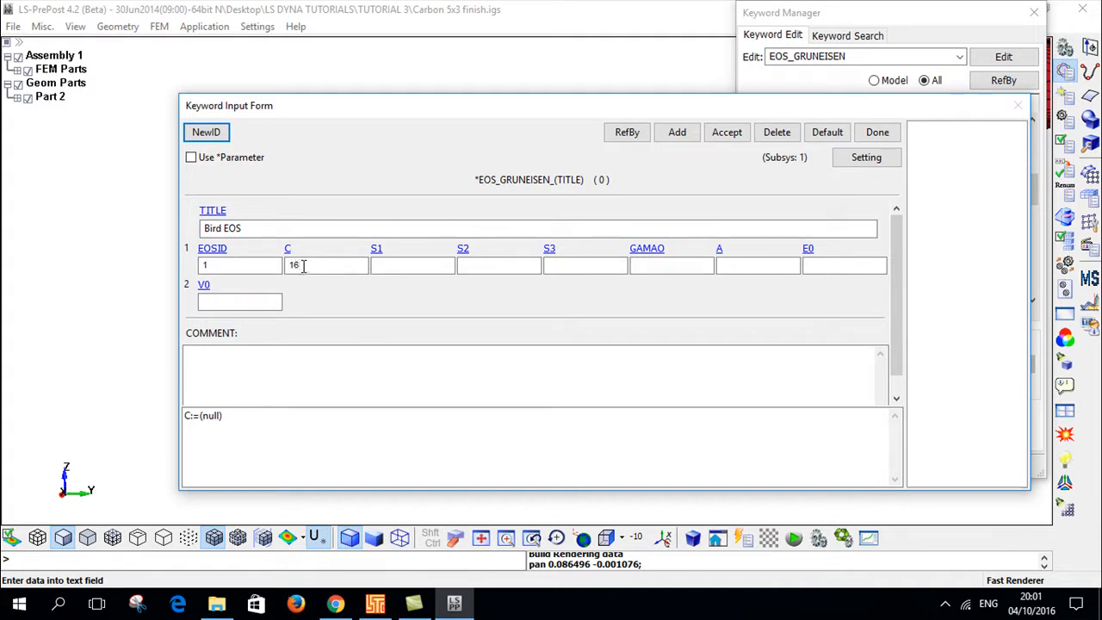
type("47")
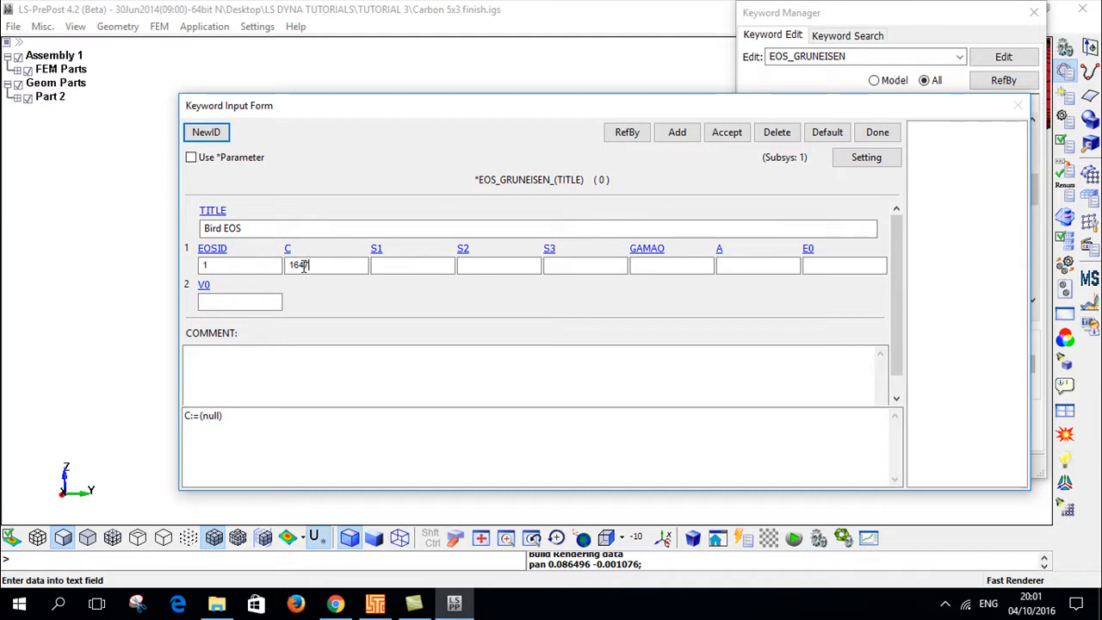
key("Tab")
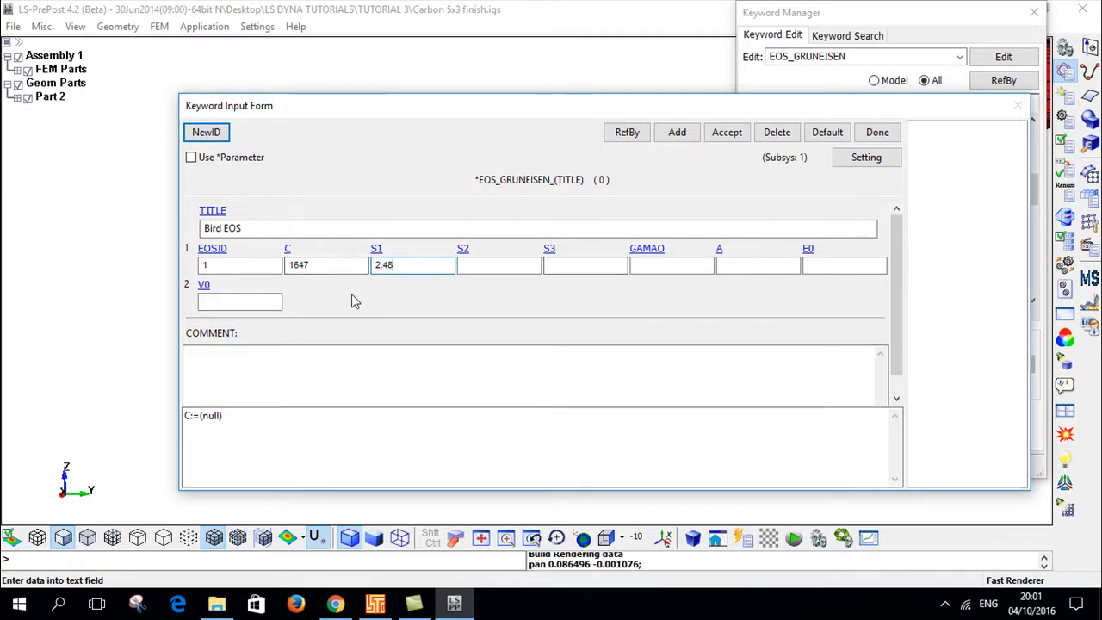
left_click(493, 262)
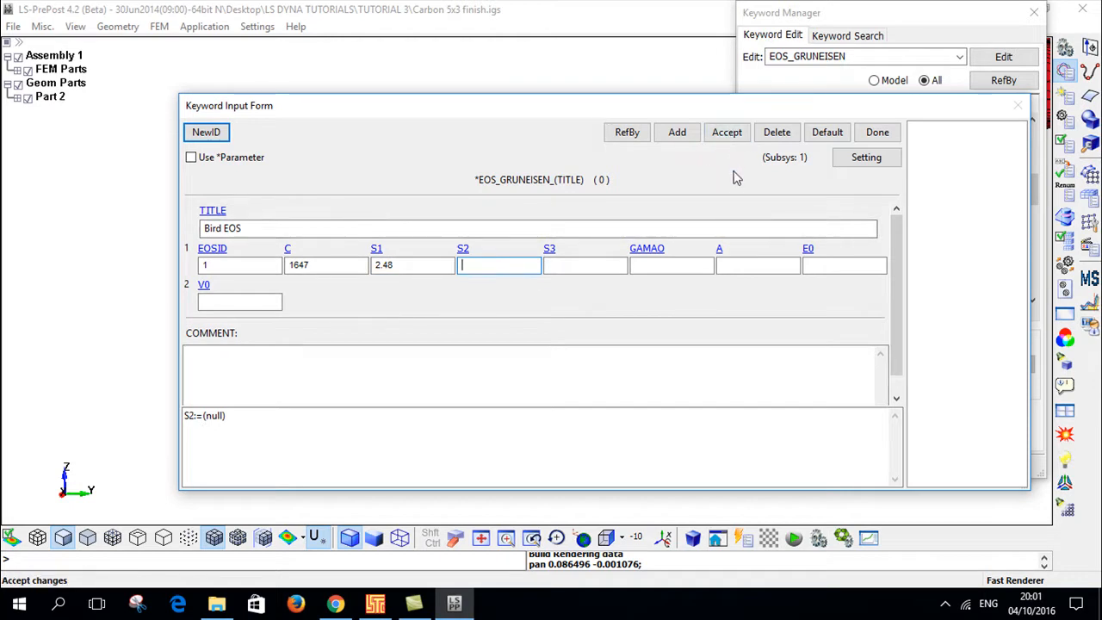
left_click(729, 135)
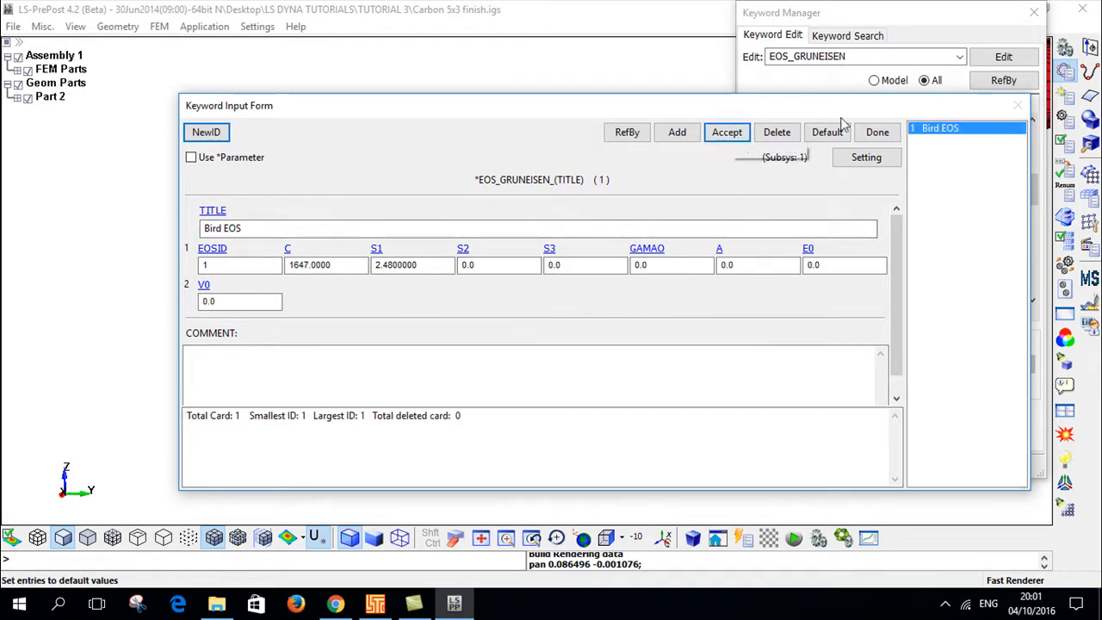
left_click(892, 138)
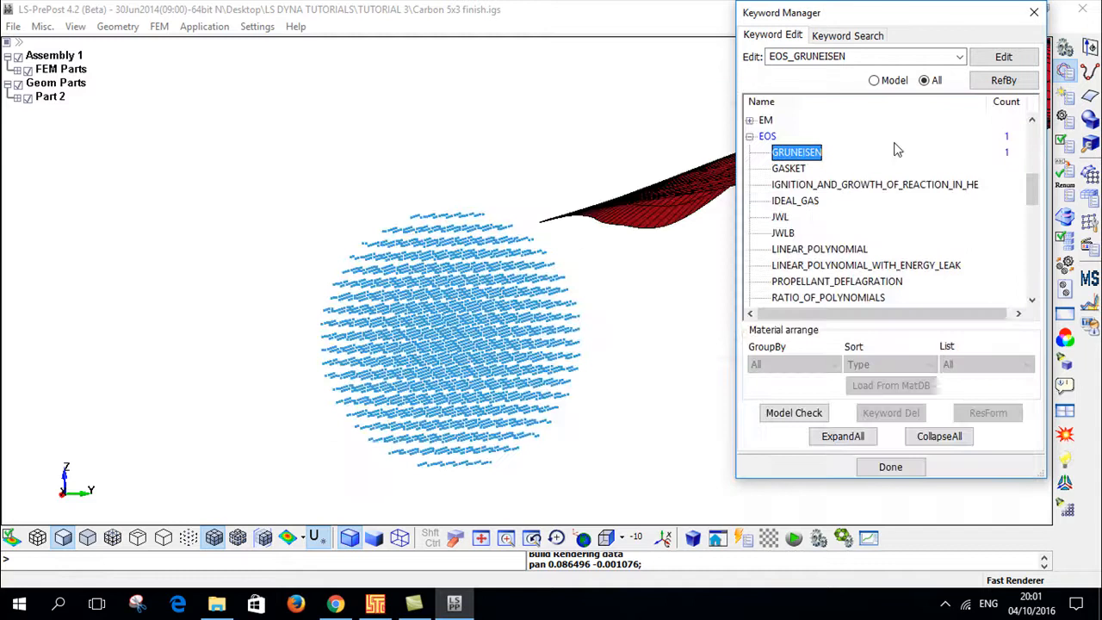
Step: Collapse the EOS group and open the PART keyword form
left_click(750, 136)
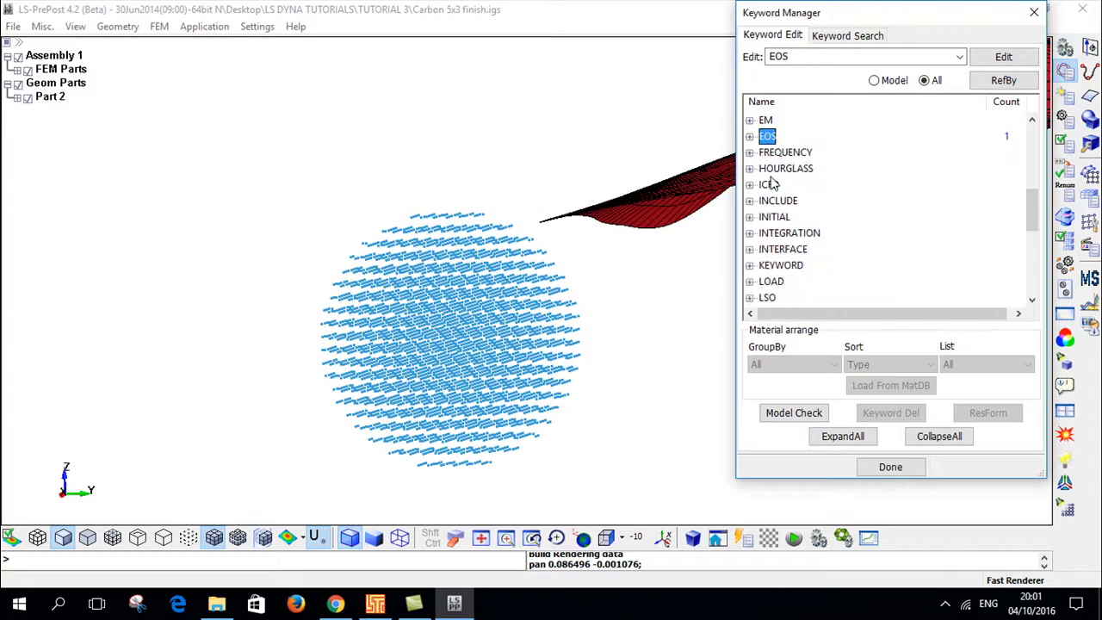
scroll(772, 182, "down", 4)
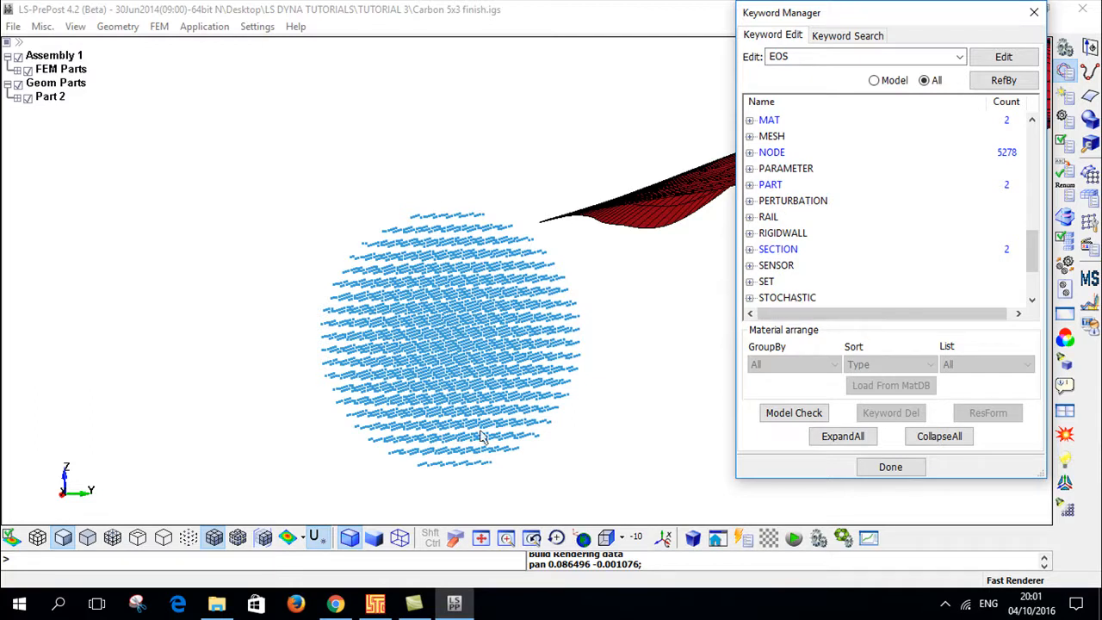
left_click(751, 185)
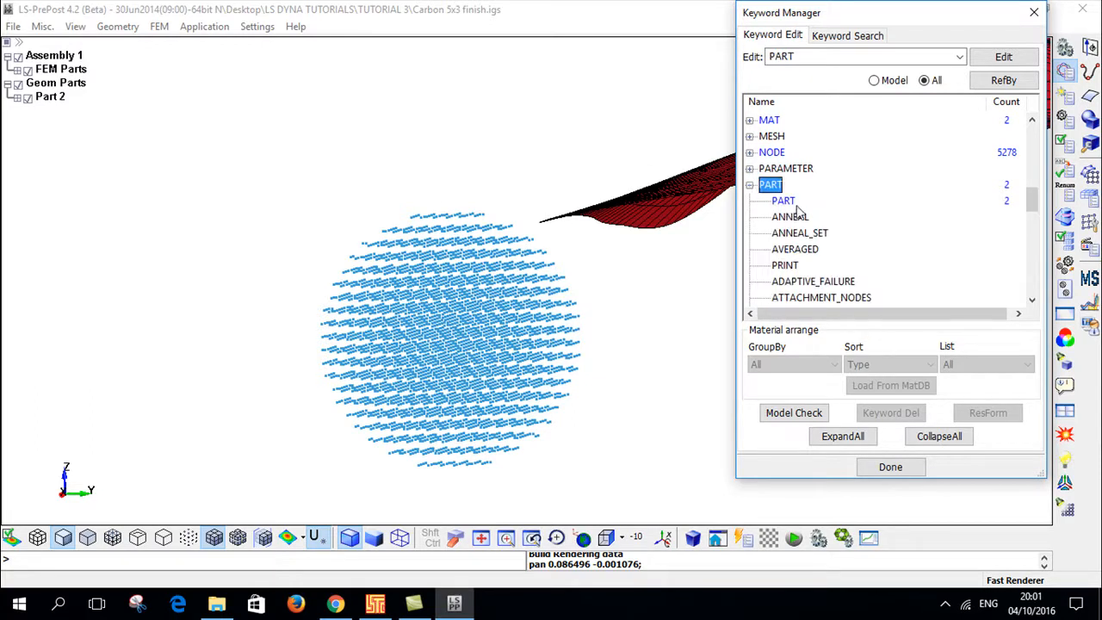
double_click(794, 203)
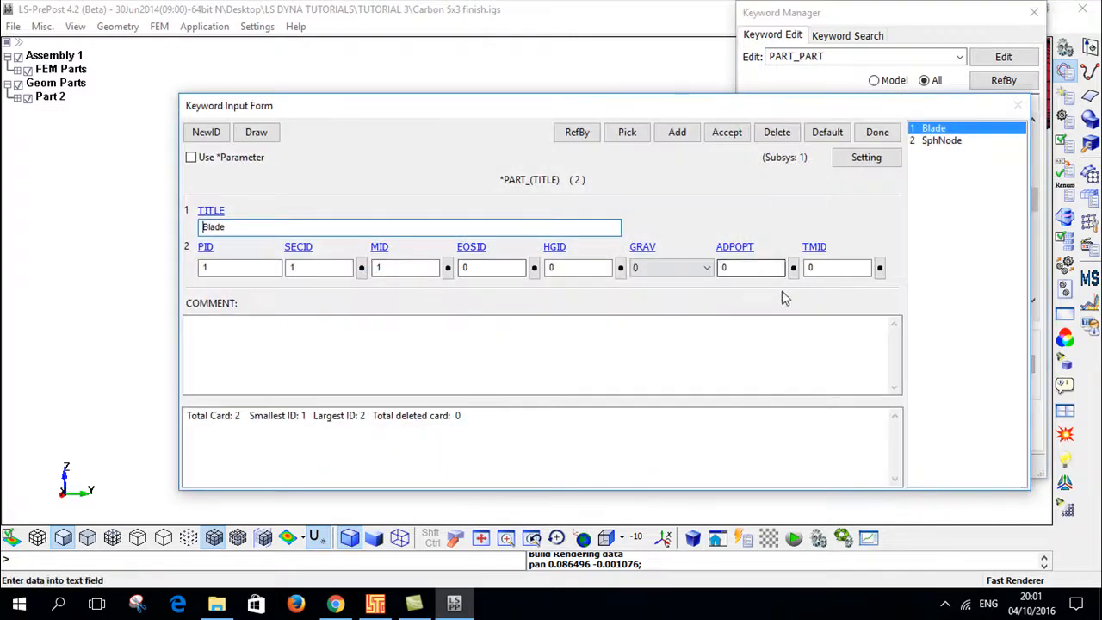
Step: Retitle the SphNode part as "Bird" and link its SECID to the SPH Section
left_click(942, 140)
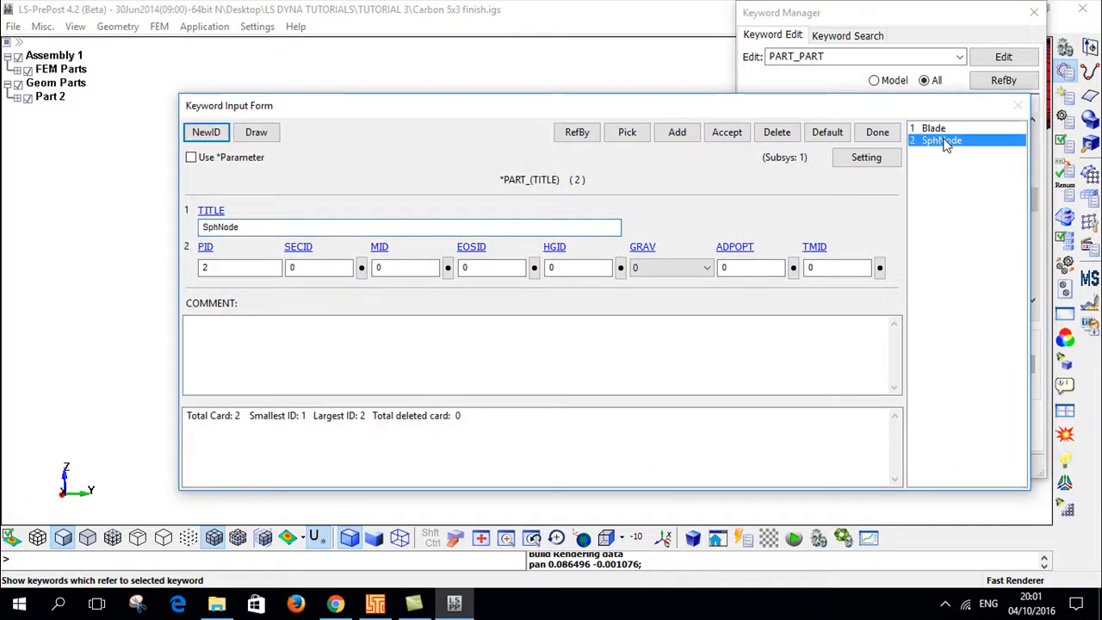
double_click(415, 227)
type("B")
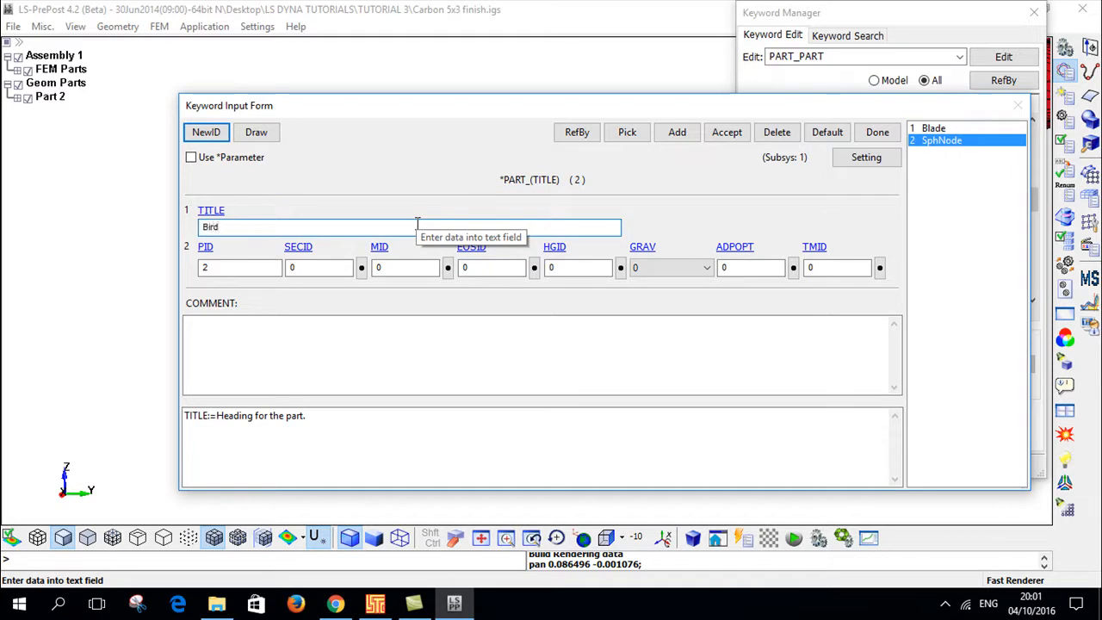
type("ird")
left_click(361, 268)
left_click(897, 336)
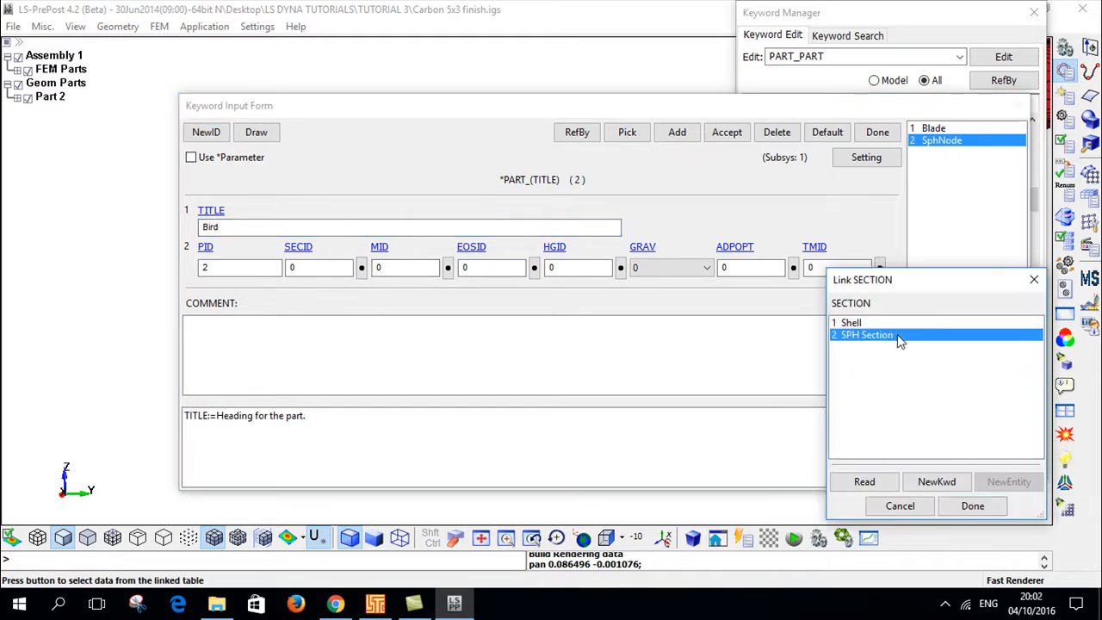
left_click(972, 506)
Step: Link the Bird part's MID to Bird Material and its EOSID to Bird EOS, accept the card and close the form
left_click(448, 268)
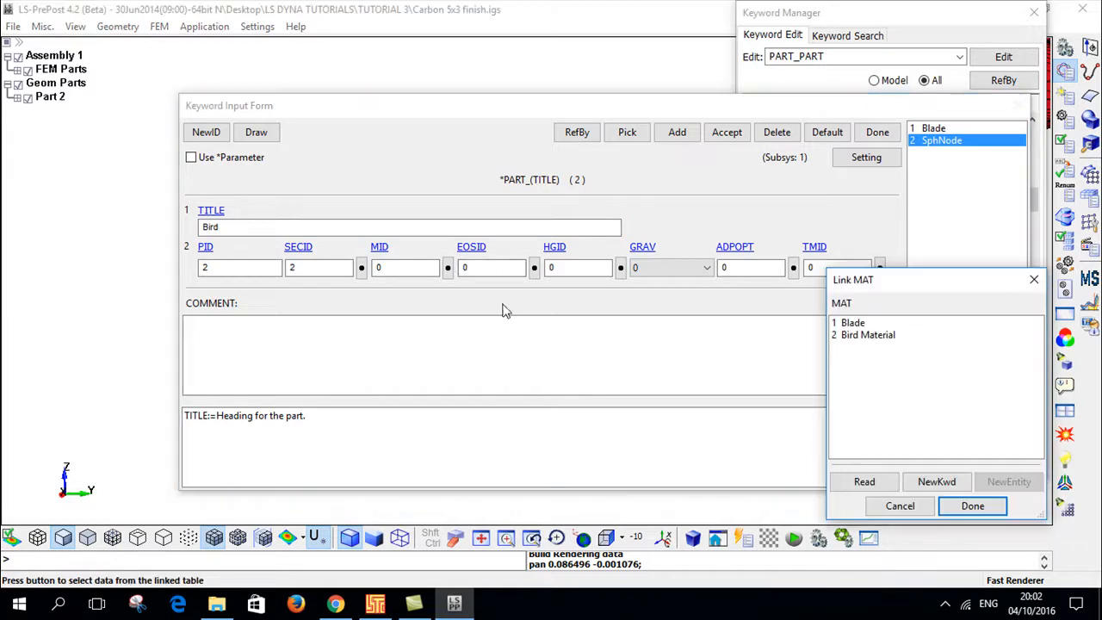
left_click(891, 335)
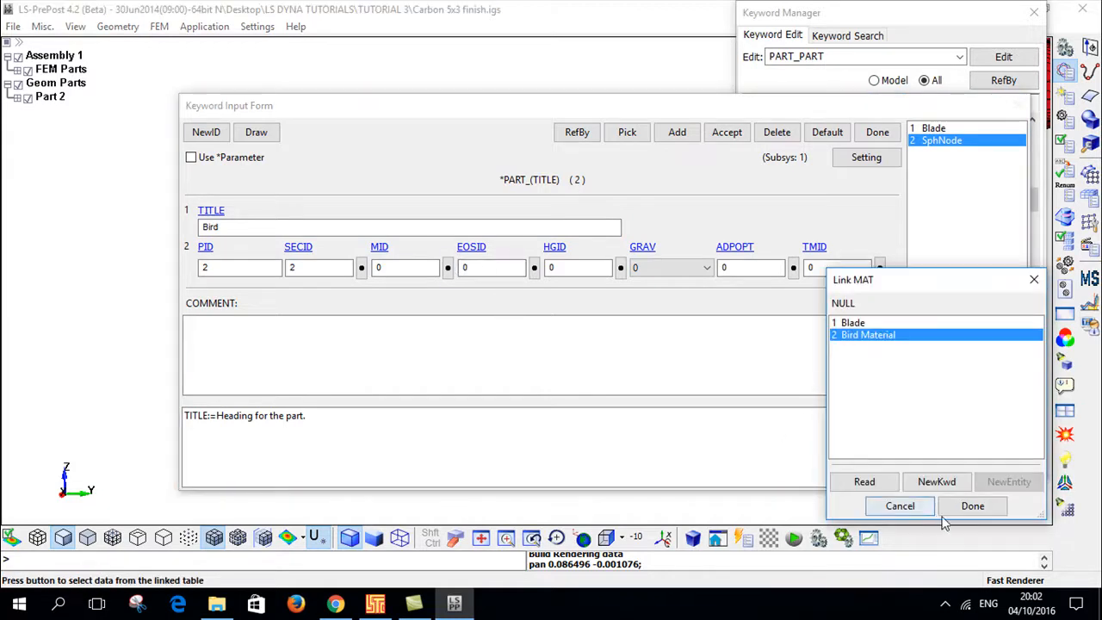
left_click(972, 506)
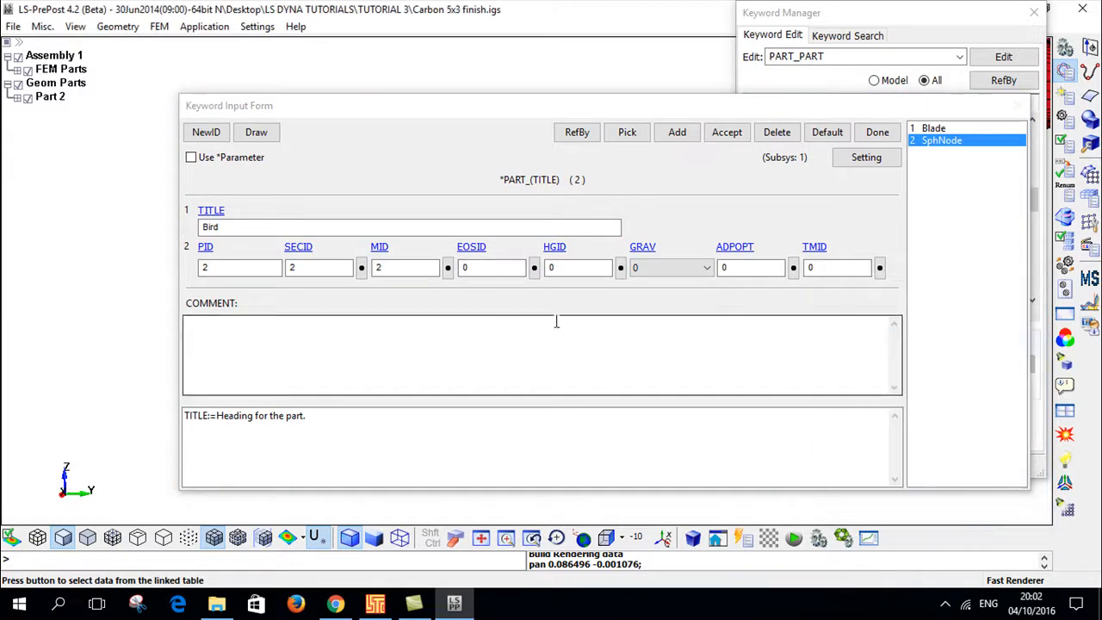
left_click(534, 268)
left_click(870, 331)
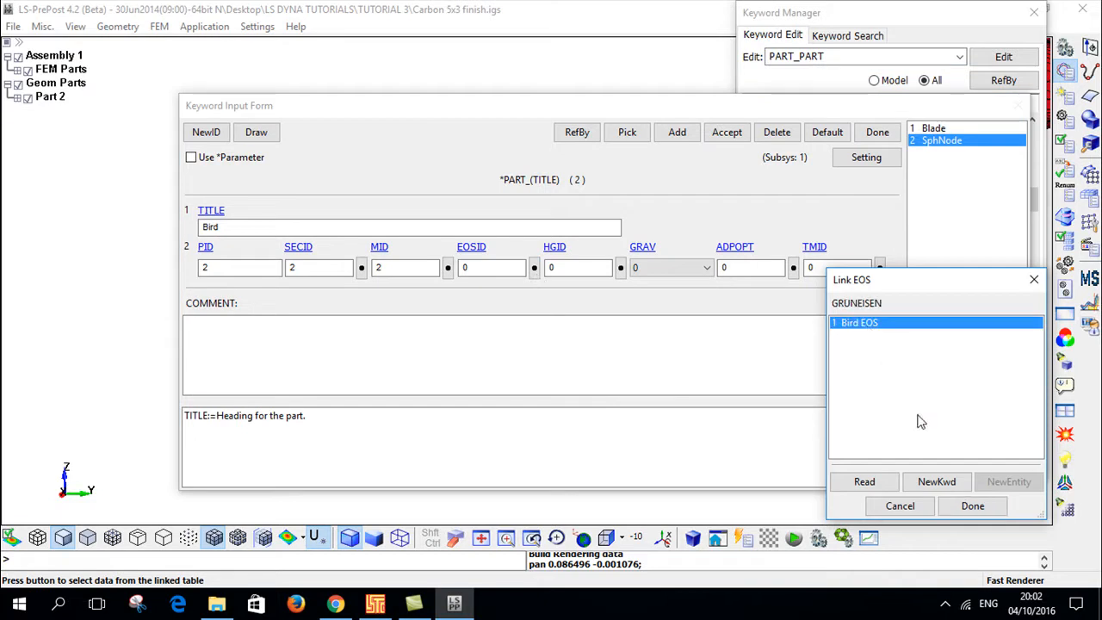
left_click(972, 507)
left_click(726, 134)
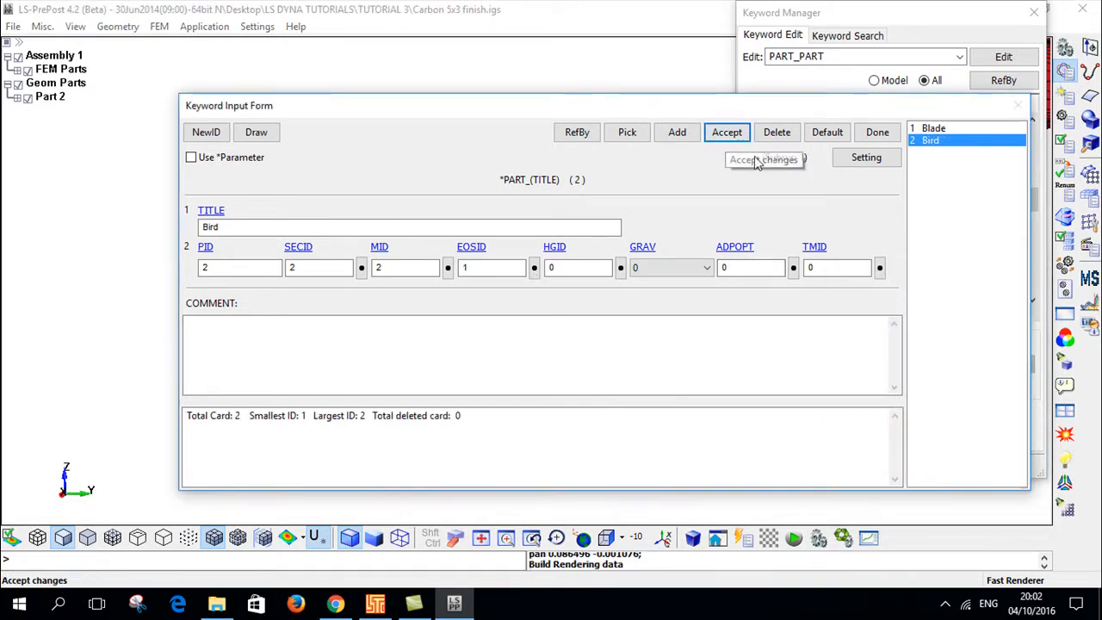
left_click(874, 133)
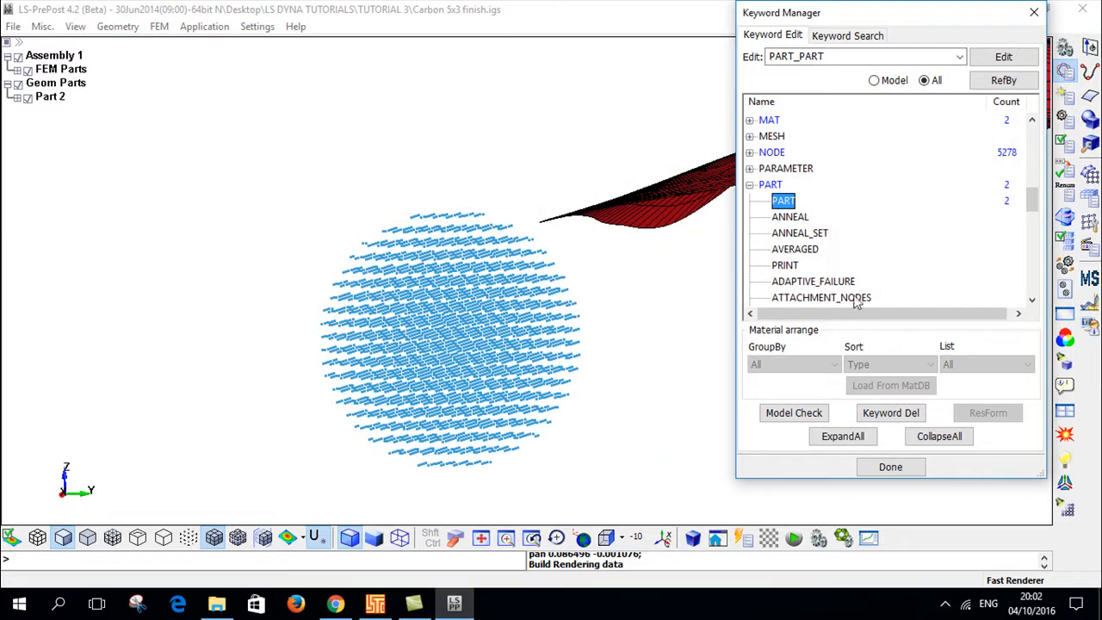
Step: Collapse the PART group and open the VELOCITY_GENERATION form under INITIAL
left_click_drag(555, 284, 584, 335)
scroll(439, 263, "down", 2)
scroll(422, 280, "up", 2)
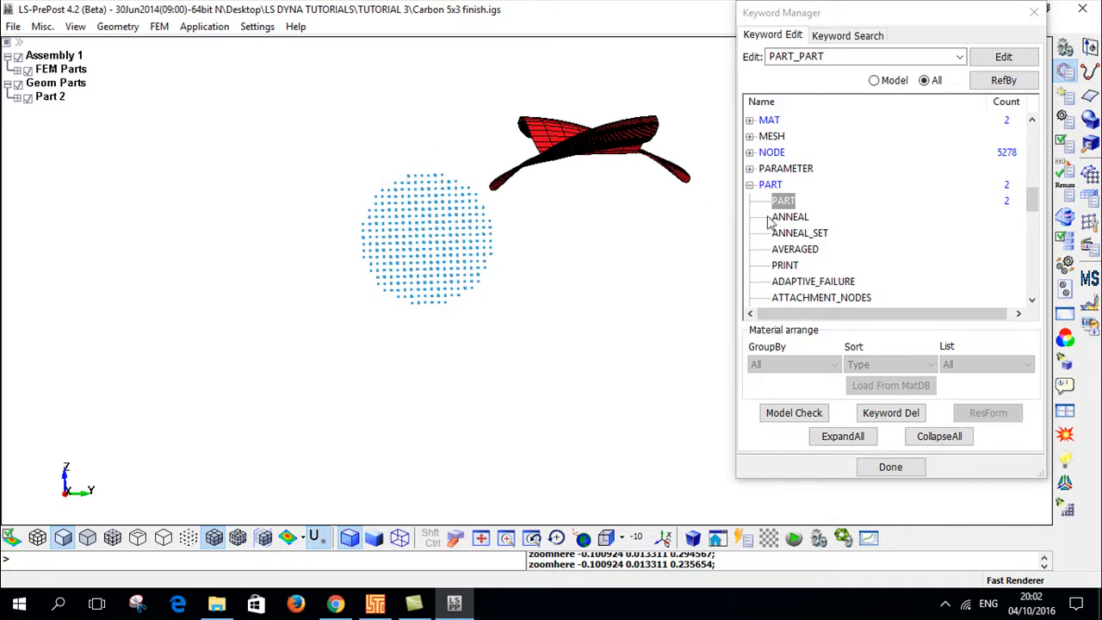
left_click(750, 185)
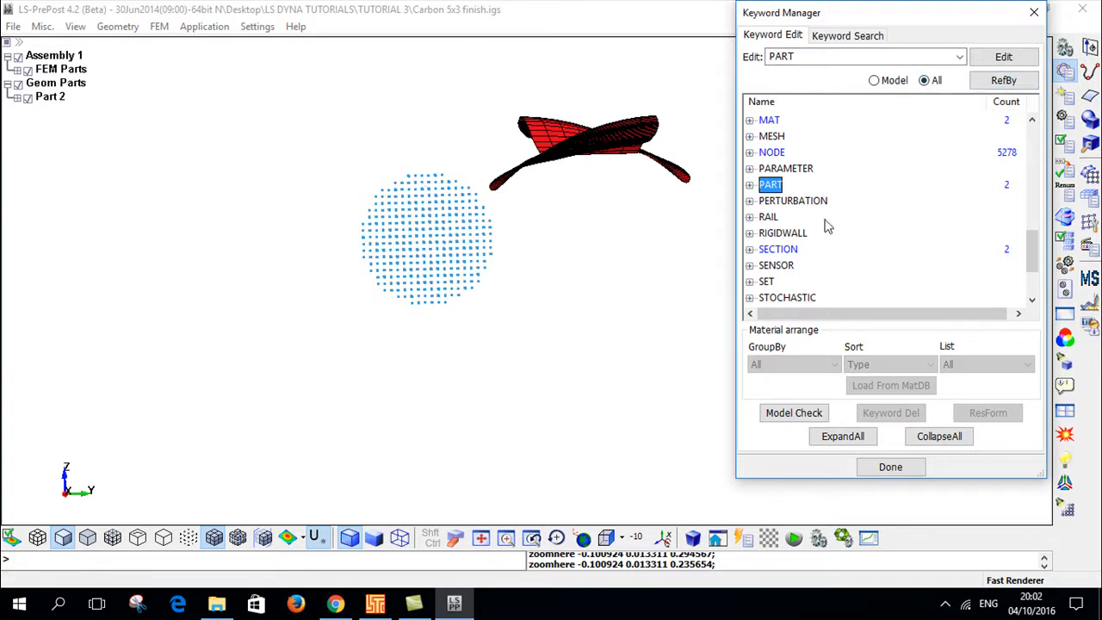
scroll(748, 224, "up", 2)
left_click(751, 121)
scroll(812, 194, "down", 6)
double_click(809, 251)
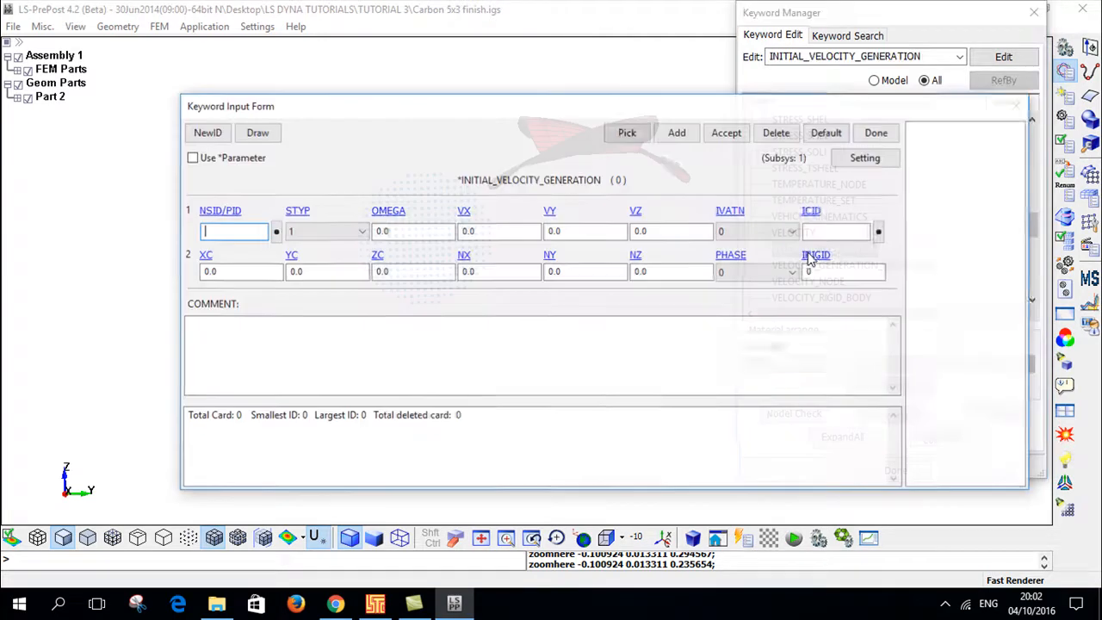
Step: Set the initial velocity card's STYP to 2 for a part ID and link its NSID/PID to the Bird part
left_click(276, 232)
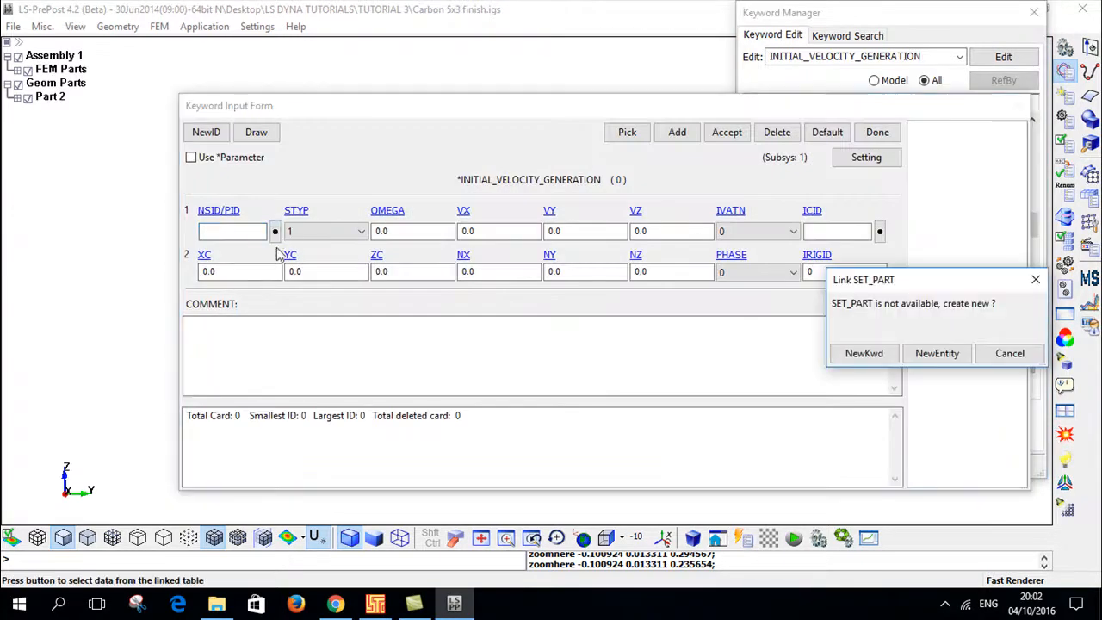
left_click(1033, 281)
left_click(362, 231)
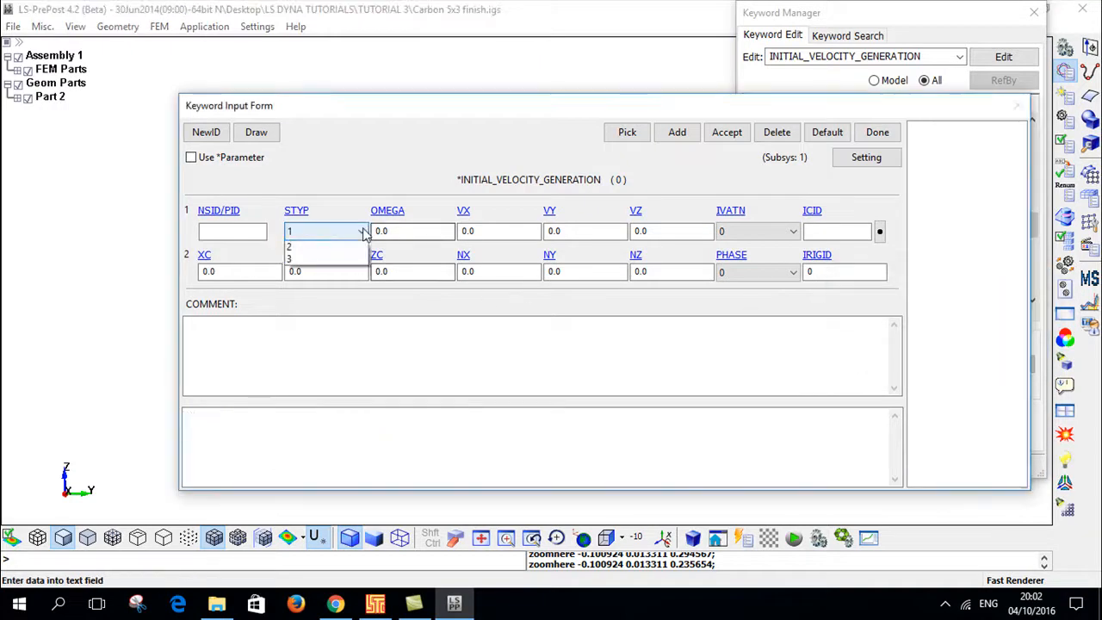
left_click(307, 261)
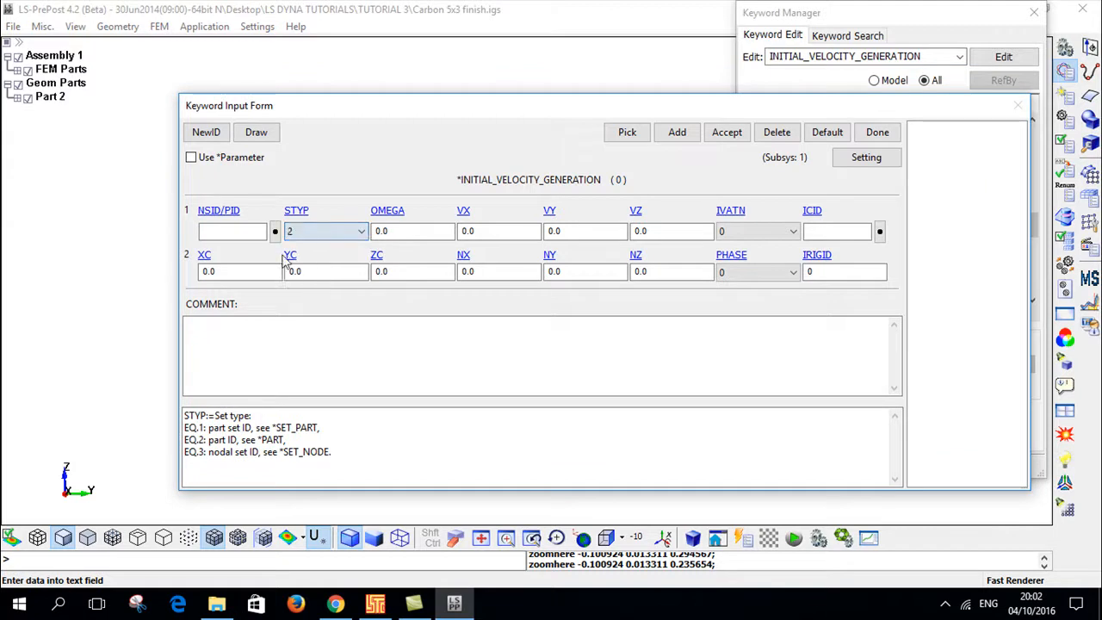
left_click(276, 232)
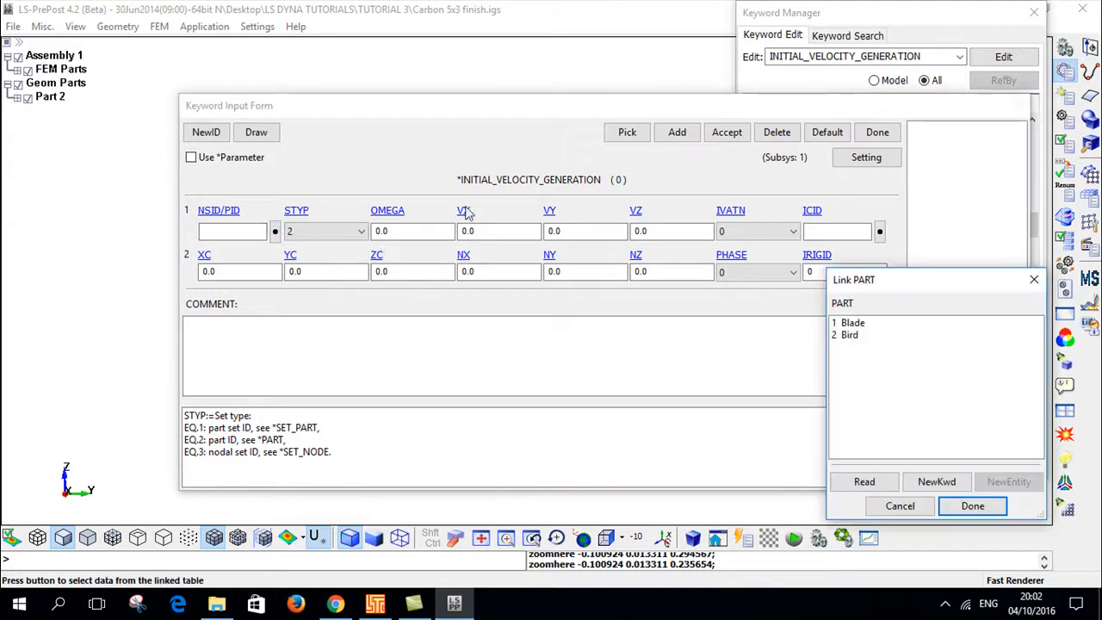
left_click(901, 334)
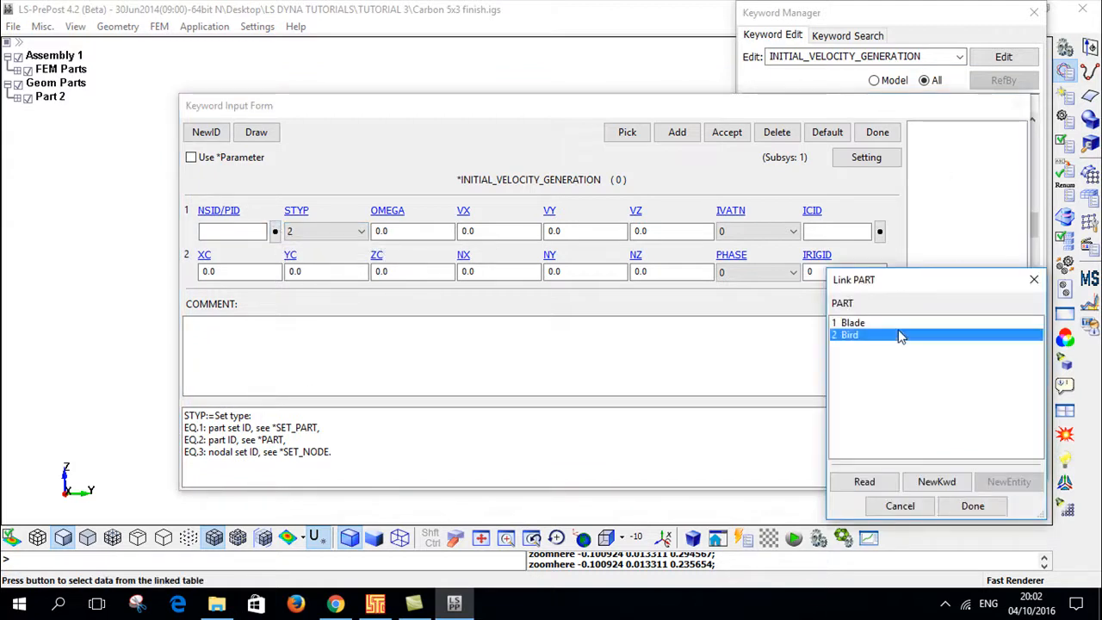
left_click(973, 506)
Step: Set the bird's initial velocity VZ to 2.5, accept the card and close the form
double_click(641, 231)
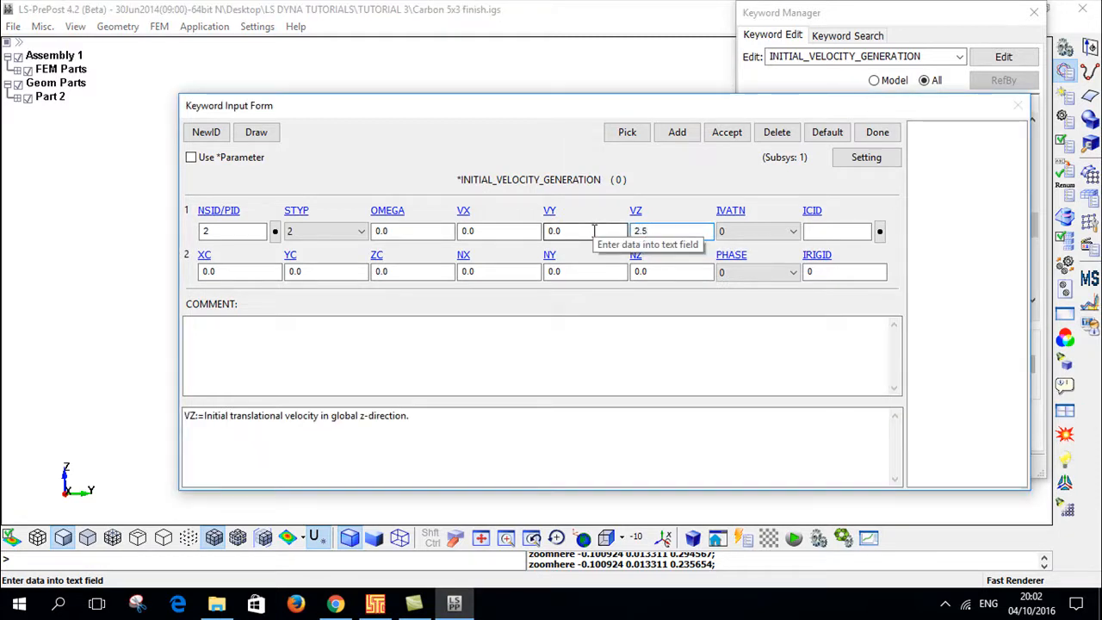
left_click(724, 132)
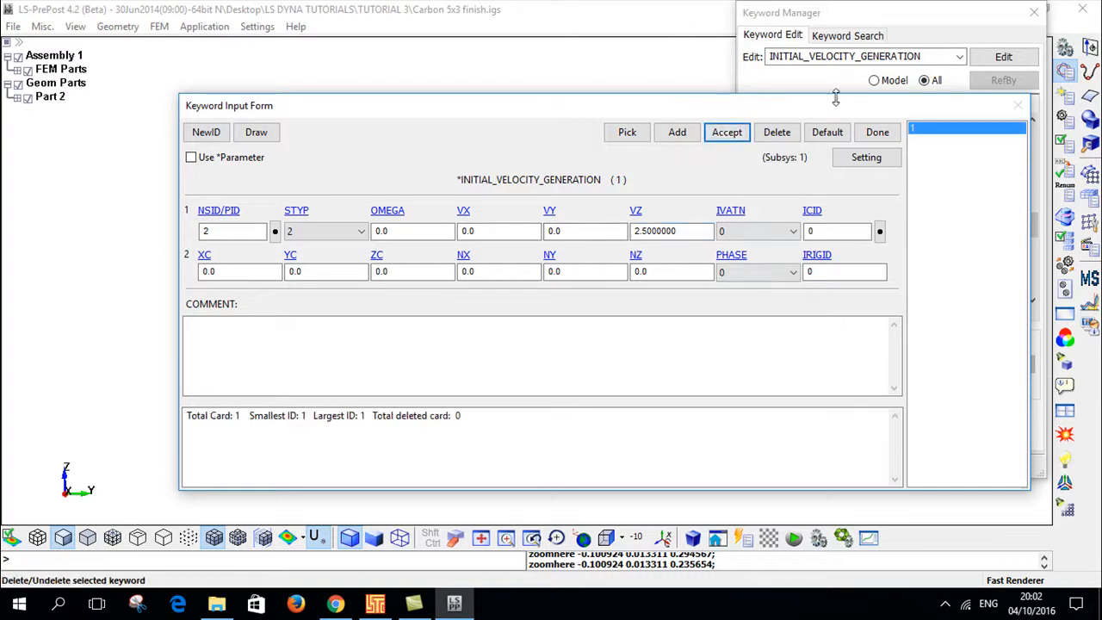
left_click(877, 131)
Step: Check the bird's position relative to the propeller and collapse the INITIAL keyword group
left_click_drag(664, 277, 583, 270)
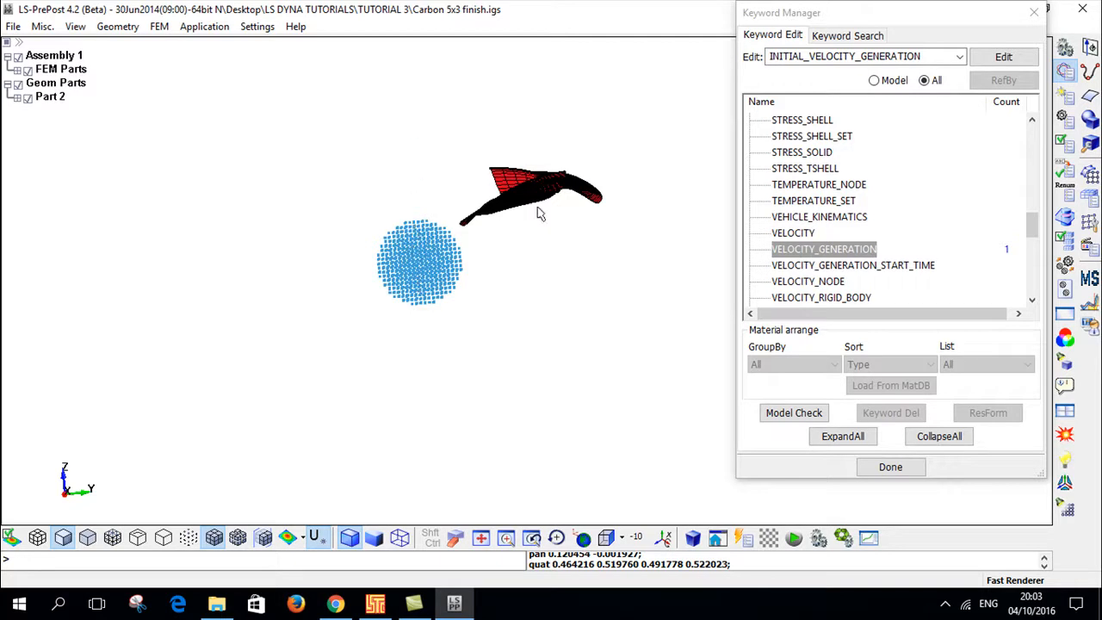
left_click_drag(549, 226, 393, 278)
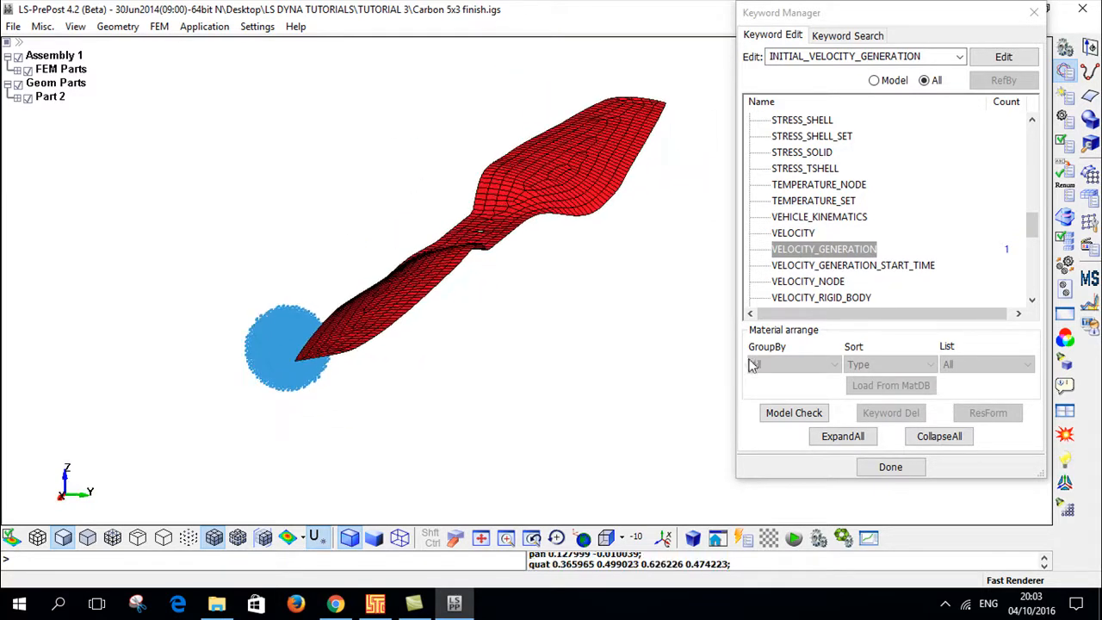
scroll(784, 164, "up", 8)
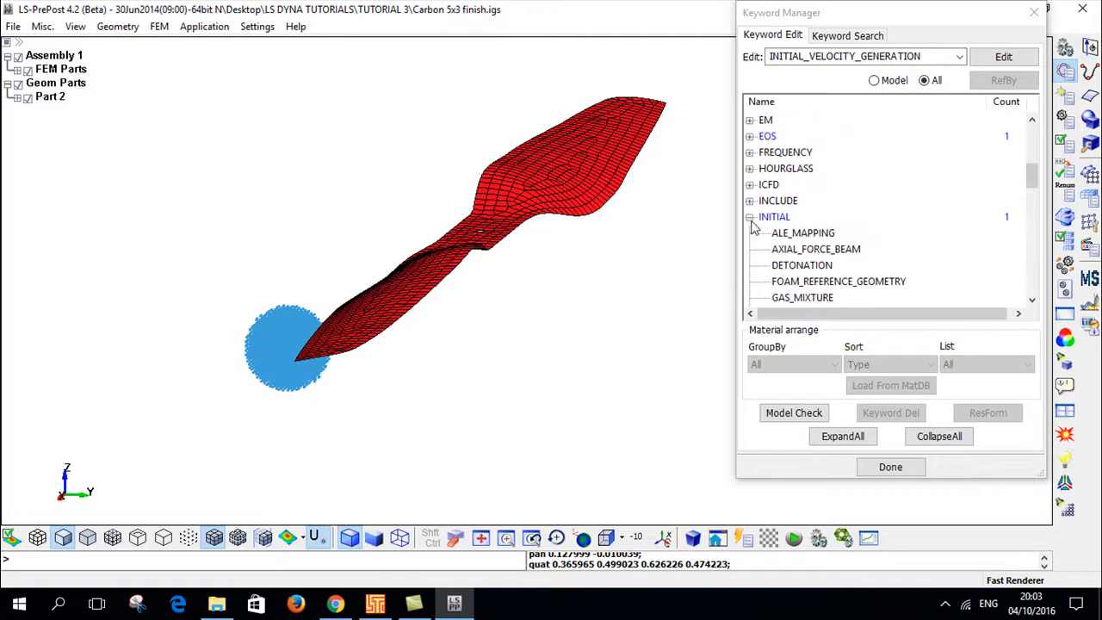
left_click(750, 218)
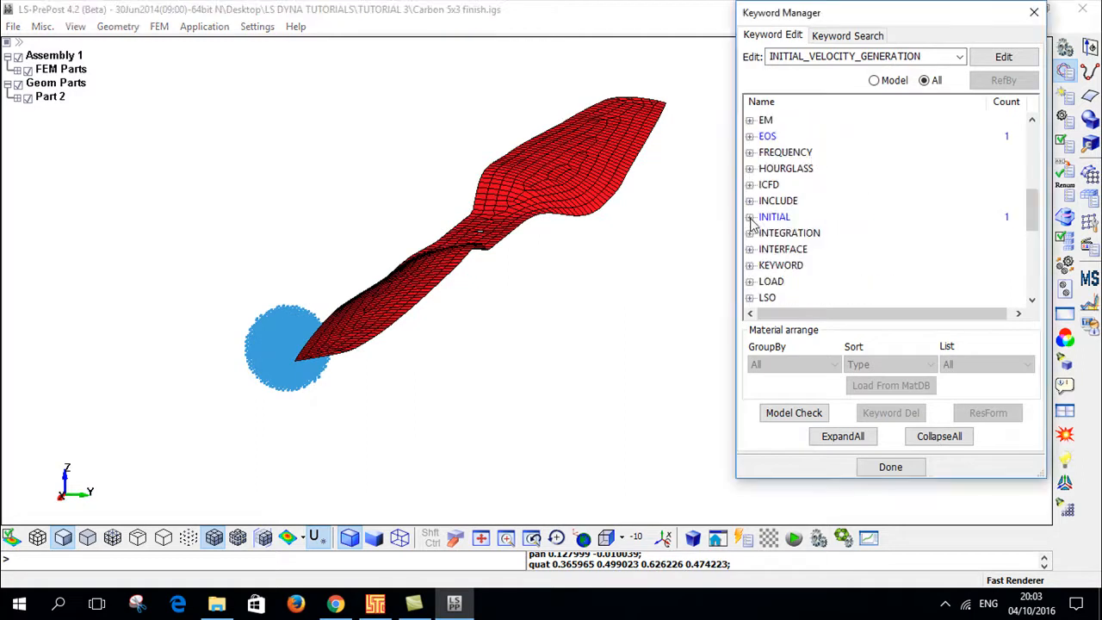
Step: List only the keywords used in the model and open the PRESCRIBED_MOTION_RIGID form under BOUNDARY
left_click(520, 300)
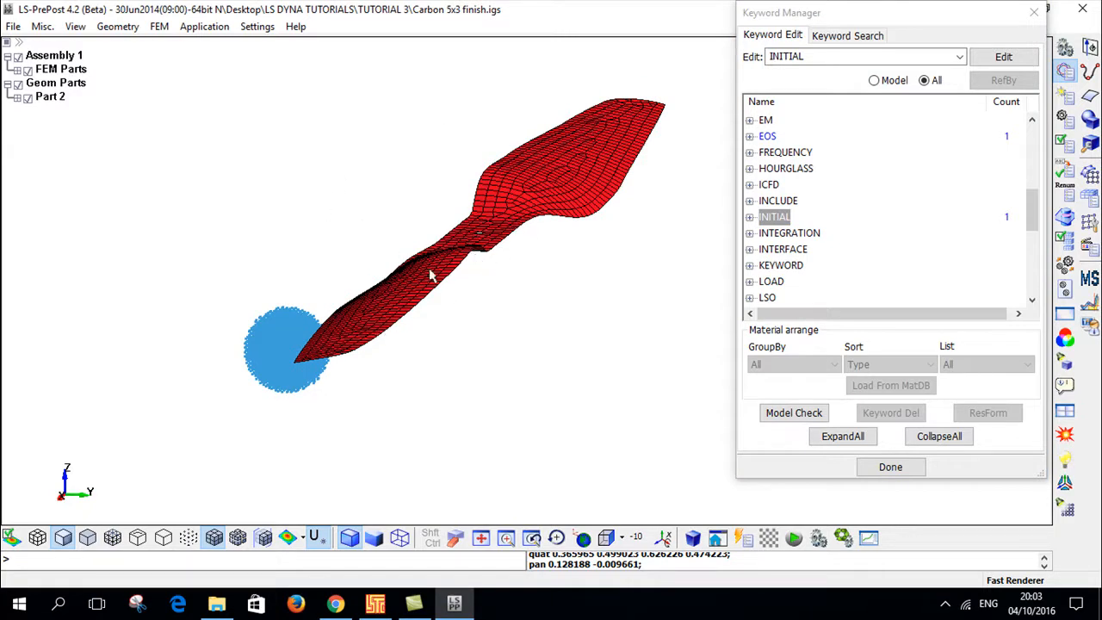
left_click_drag(338, 328, 404, 291)
middle_click_drag(404, 292, 477, 229, "shift")
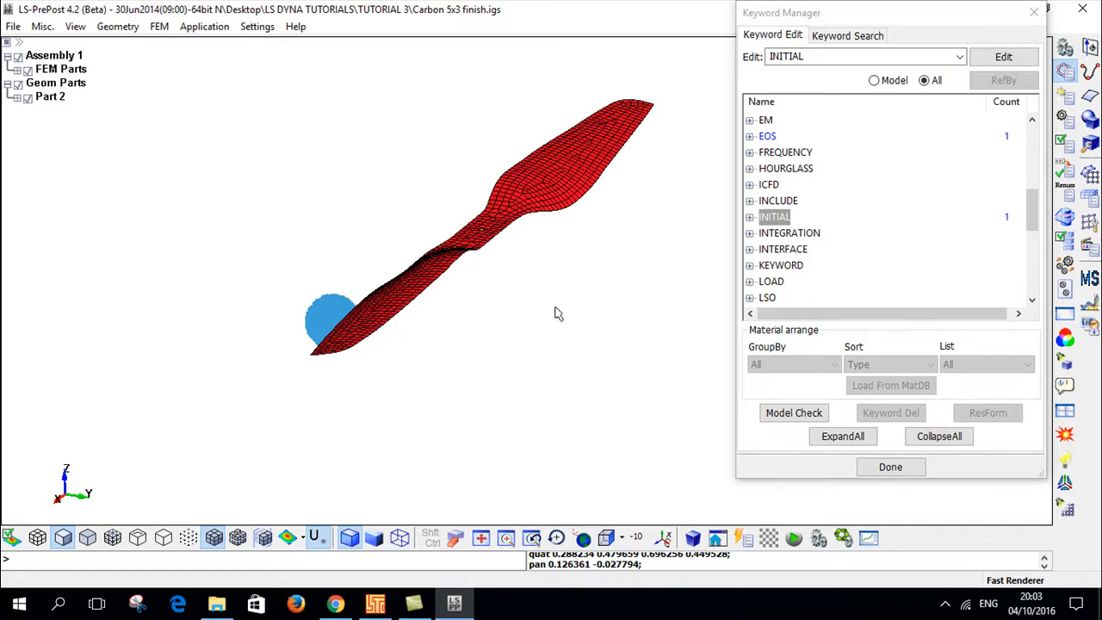
scroll(762, 231, "up", 4)
scroll(775, 198, "up", 2)
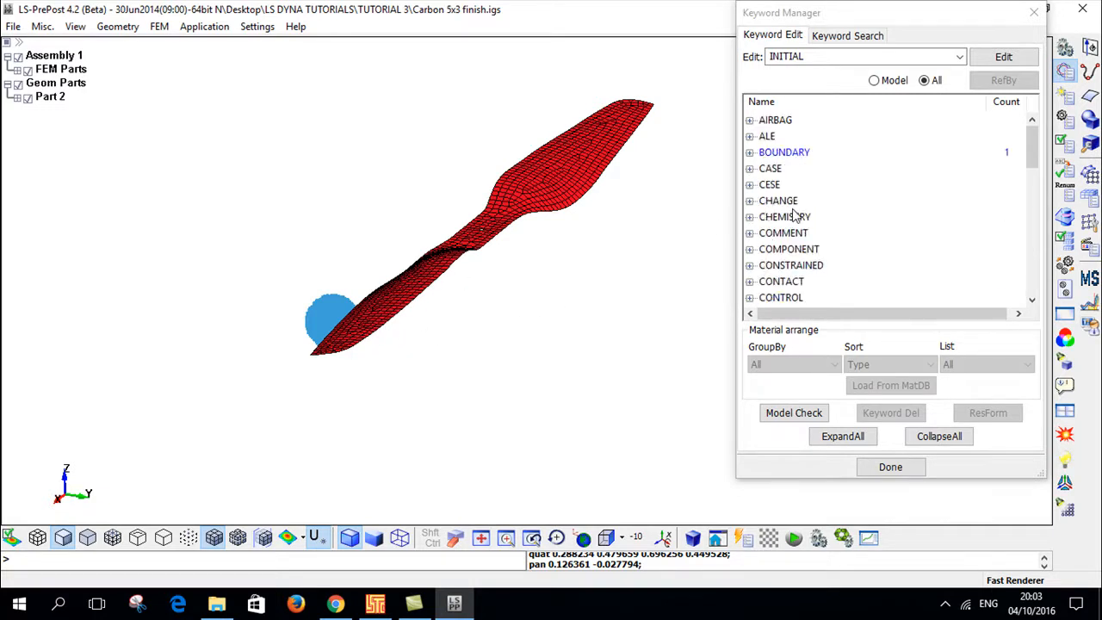
left_click(751, 154)
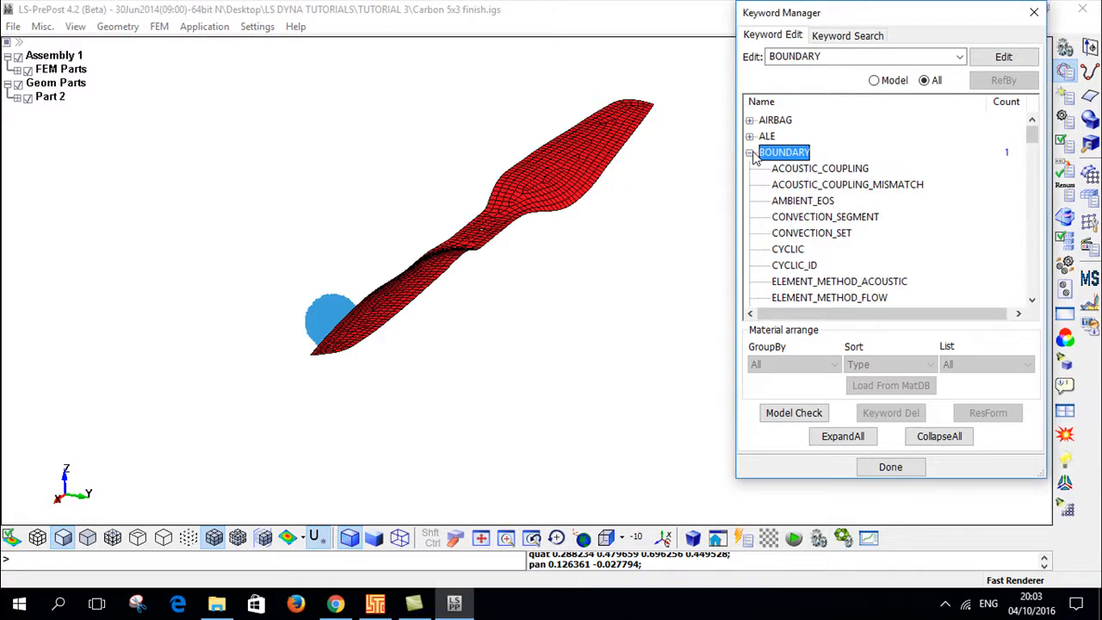
left_click(875, 80)
left_click(814, 140)
double_click(814, 139)
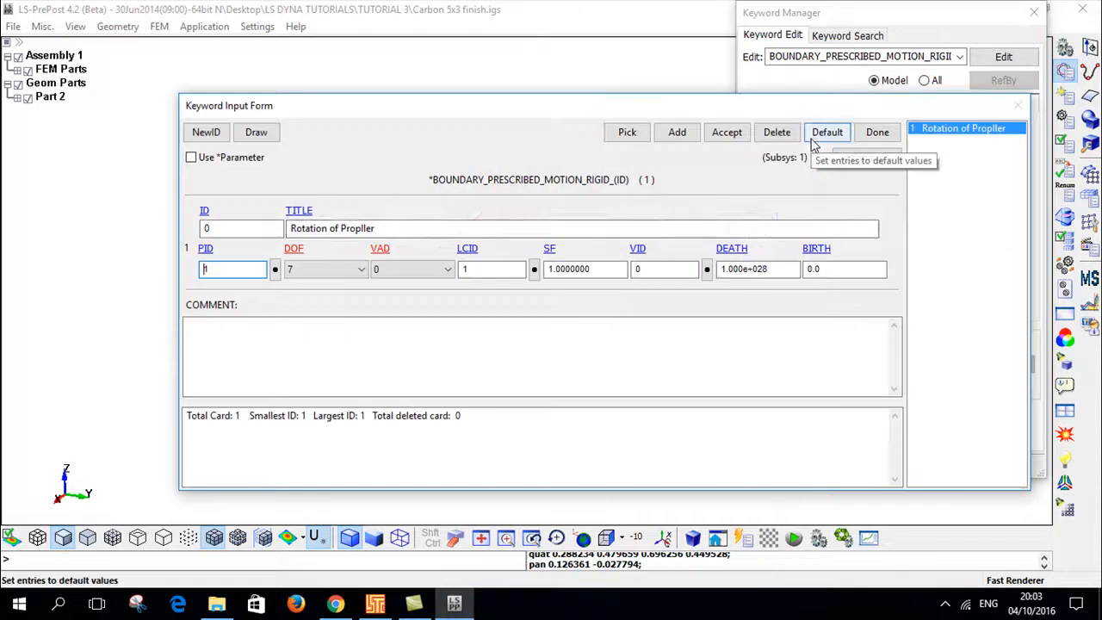
Step: Reverse the propeller's rotation by setting the load curve scale factor SF to -1.0, accept the card and close the form
left_click(551, 269)
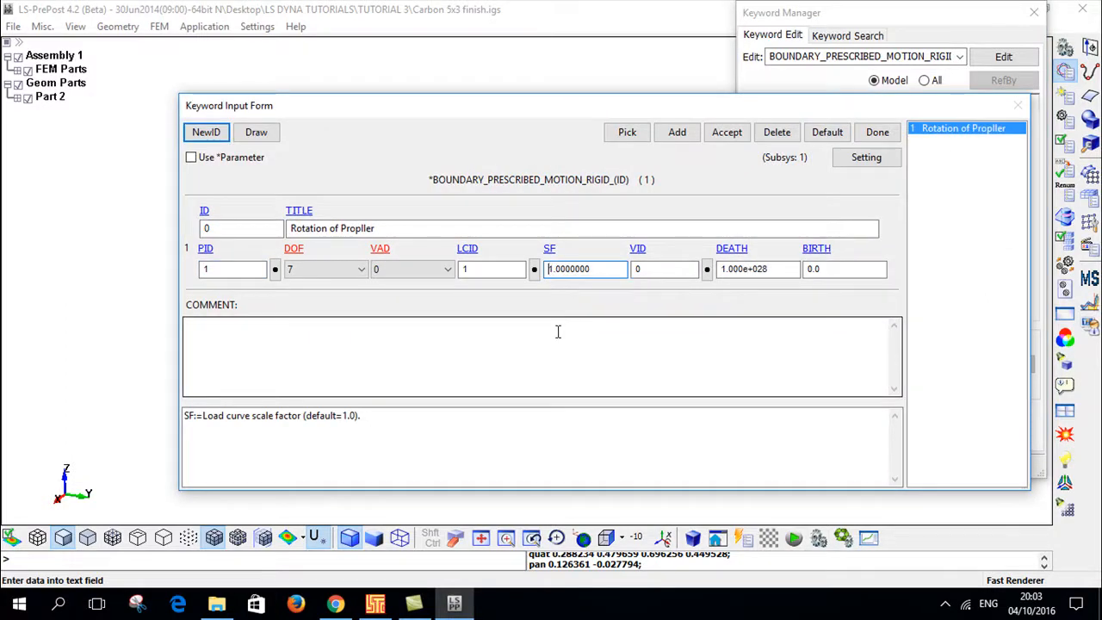
type("-")
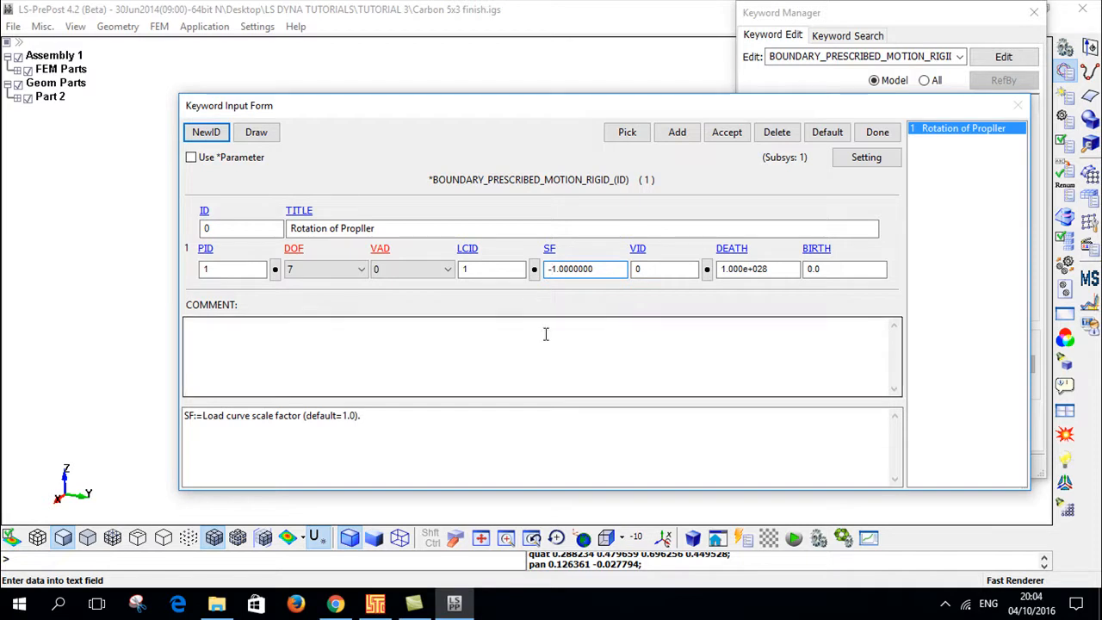
left_click(728, 133)
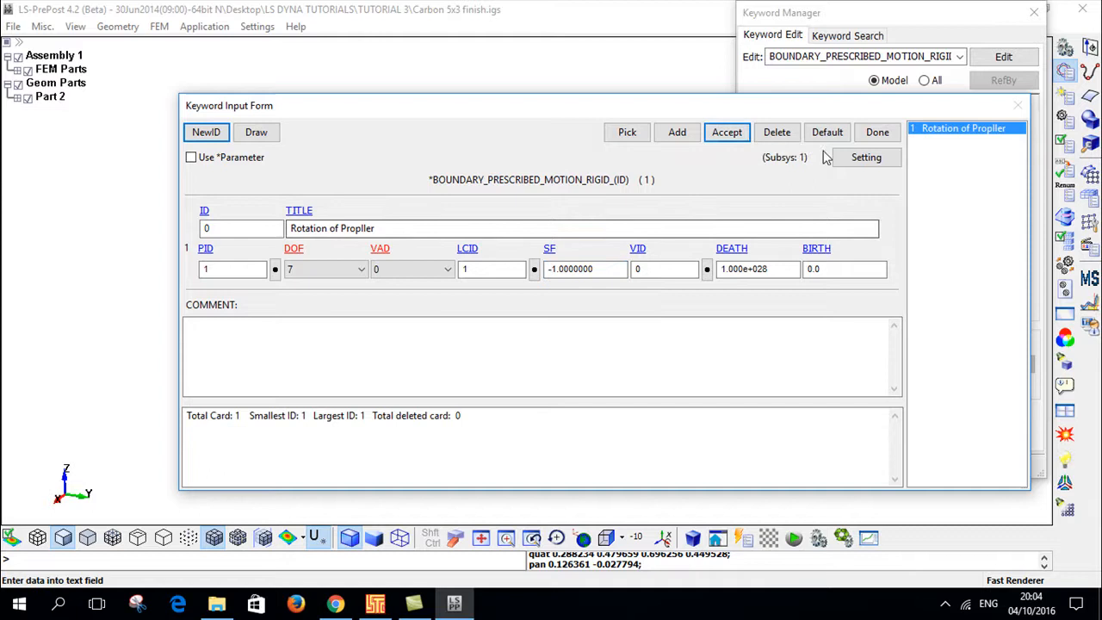
left_click(878, 132)
Step: Collapse the BOUNDARY group, list all available keywords again and expand the CONTACT group
left_click_drag(666, 197, 624, 201, "shift")
middle_click_drag(623, 201, 612, 213, "shift")
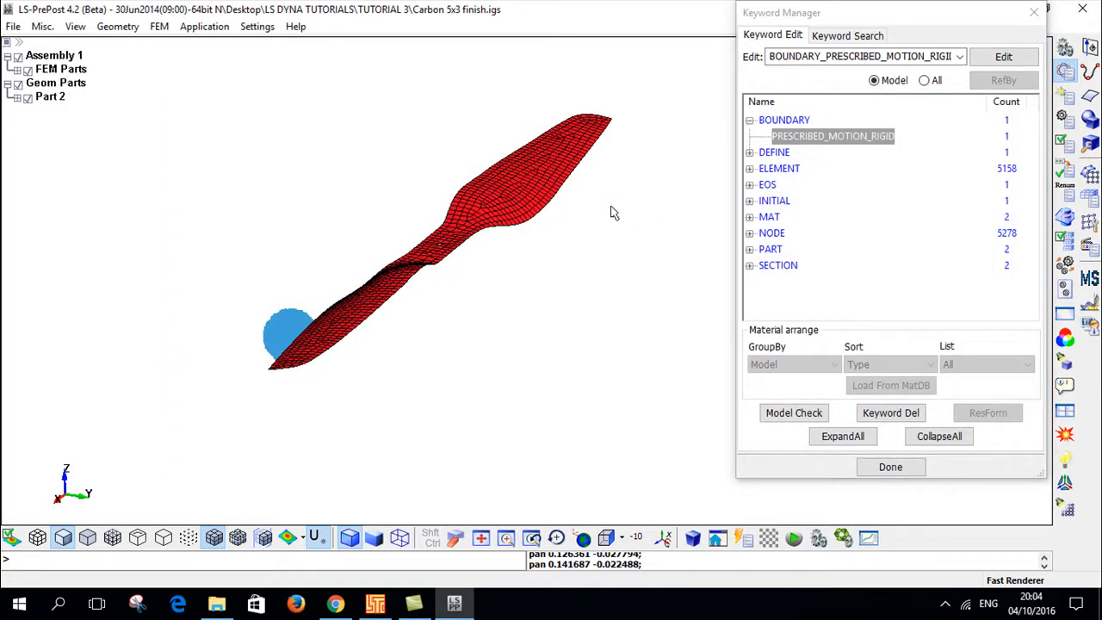
left_click_drag(612, 212, 414, 275, "shift")
left_click_drag(561, 213, 457, 171, "shift")
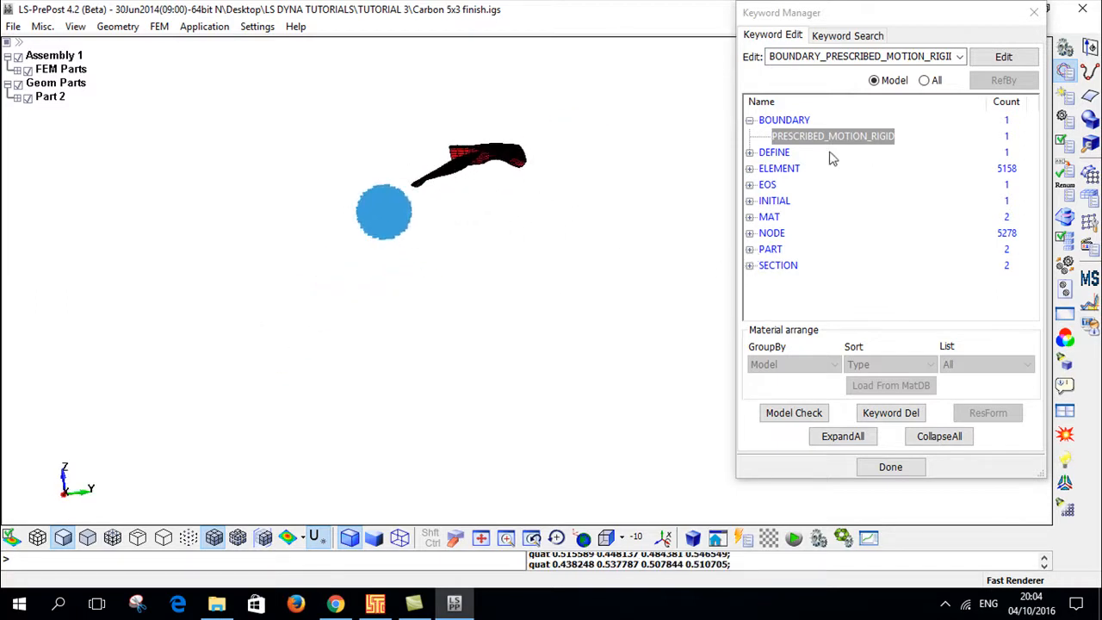
left_click(749, 121)
left_click(926, 80)
scroll(819, 164, "down", 4)
scroll(819, 165, "up", 5)
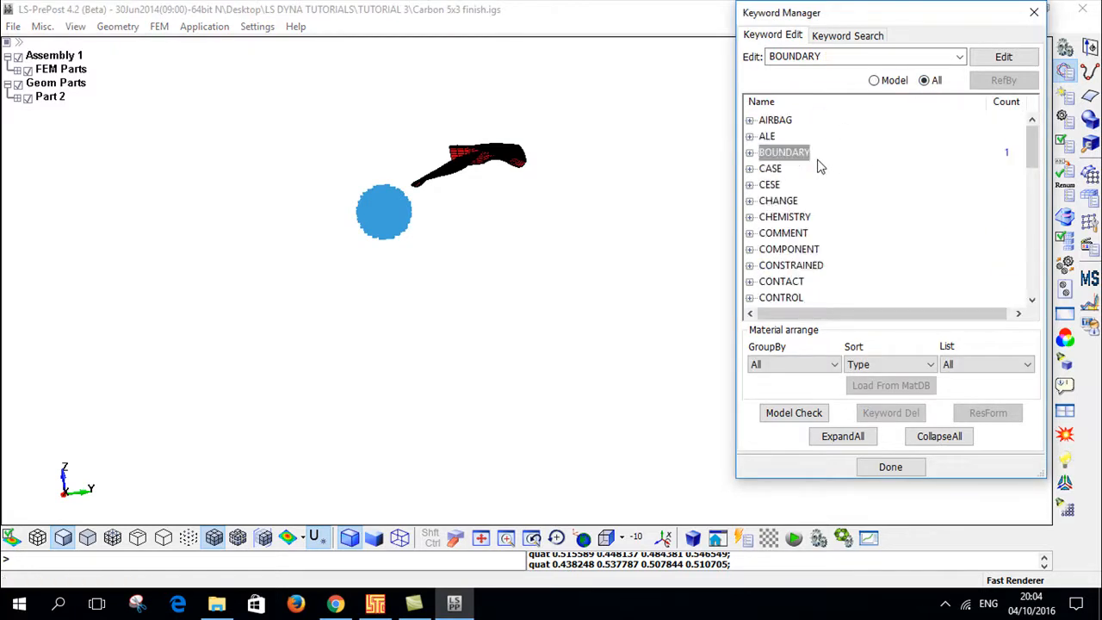
left_click(750, 282)
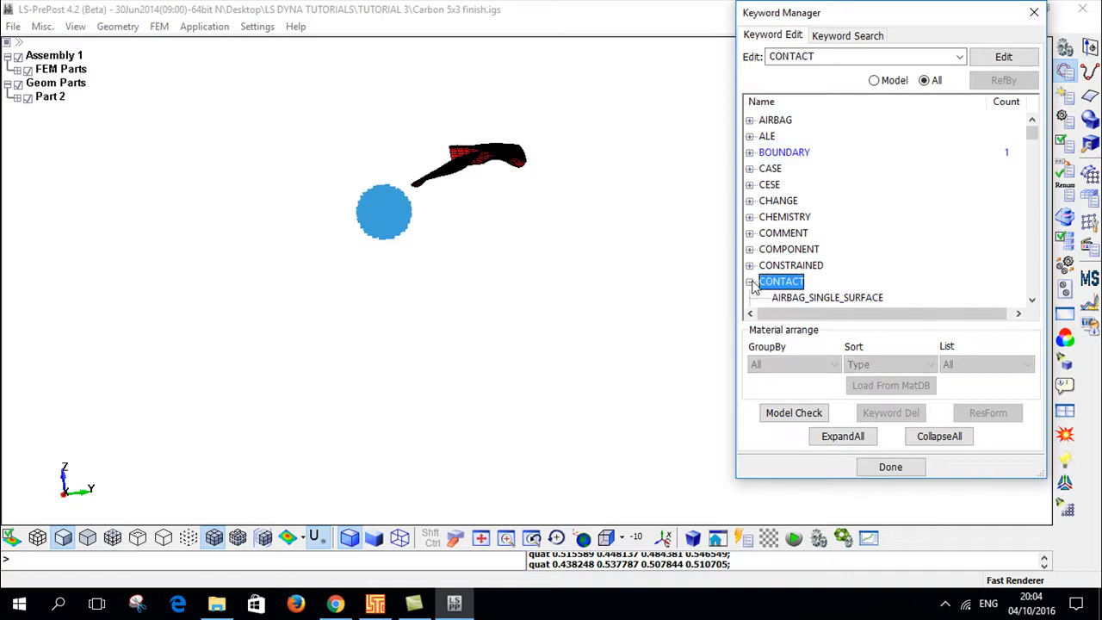
Step: Find the AUTOMATIC_NODES_TO_SURFACE contact keyword and open its input form
scroll(758, 280, "down", 4)
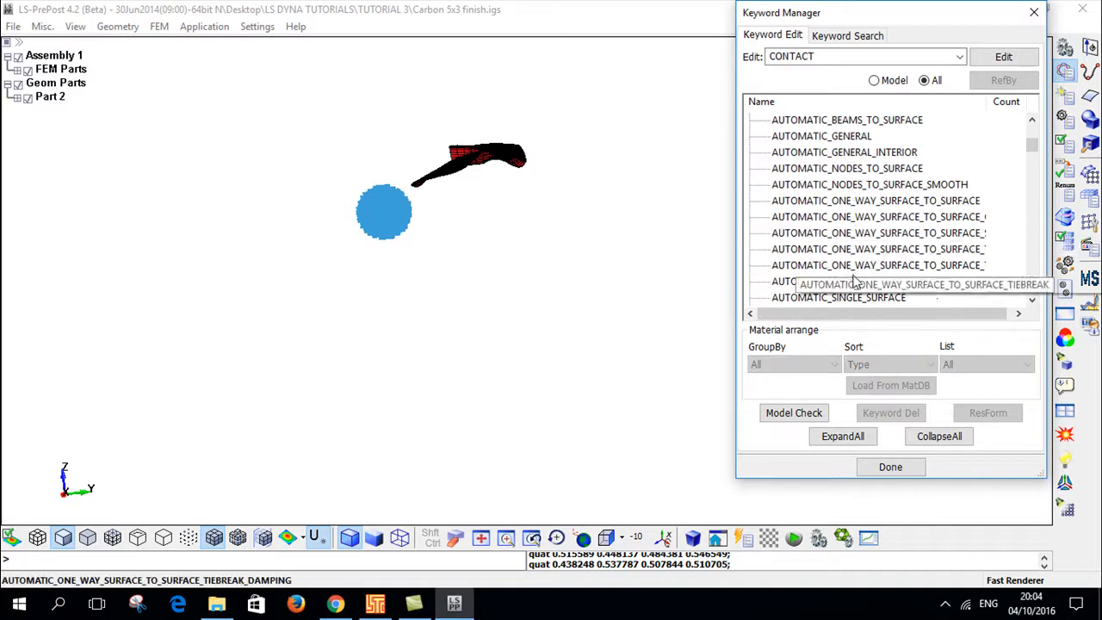
scroll(855, 277, "down", 2)
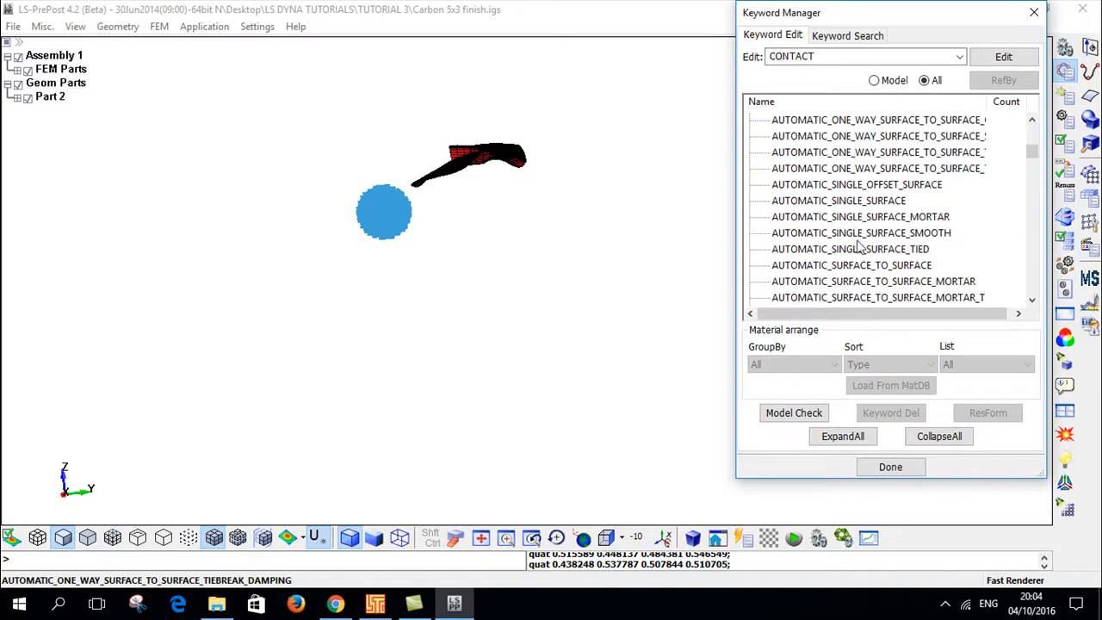
left_click(864, 267)
left_click_drag(581, 190, 517, 220, "shift")
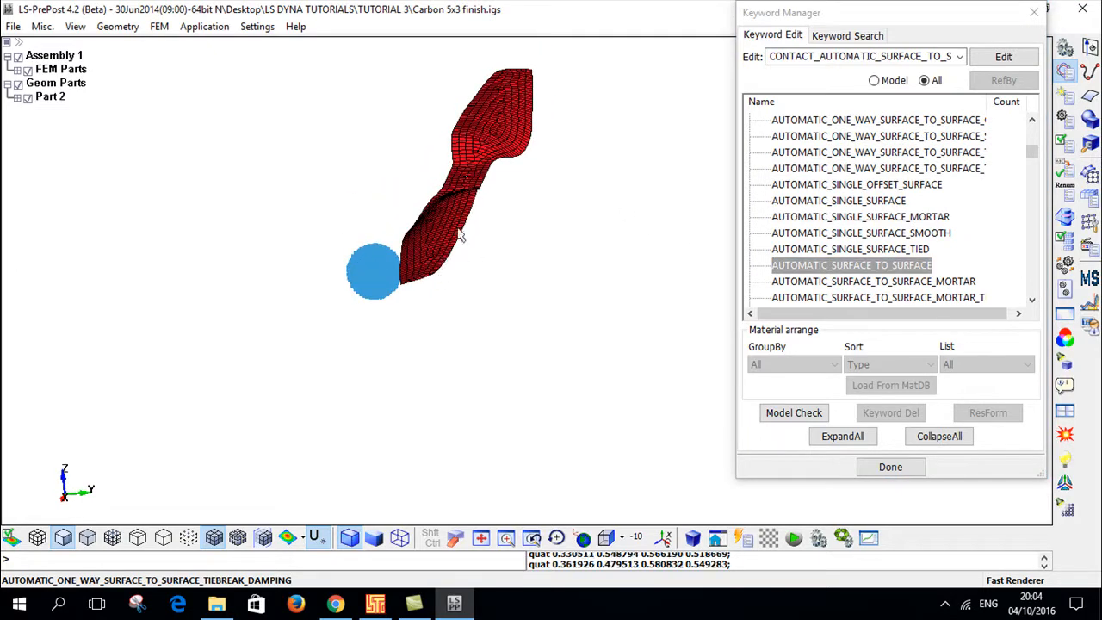
scroll(832, 215, "up", 4)
scroll(833, 215, "down", 2)
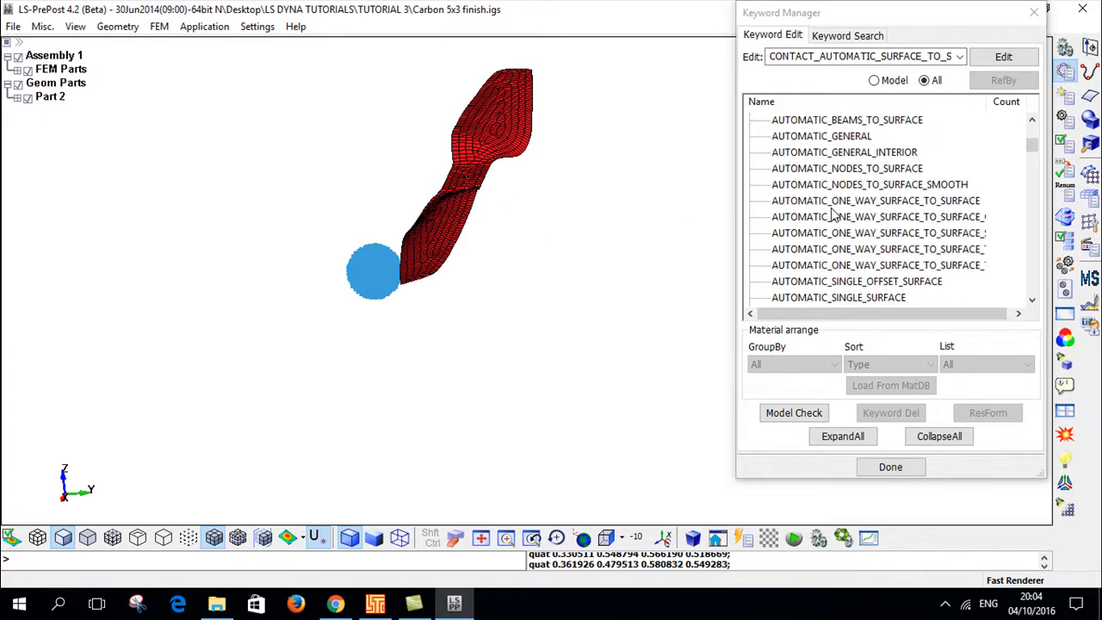
scroll(833, 216, "down", 2)
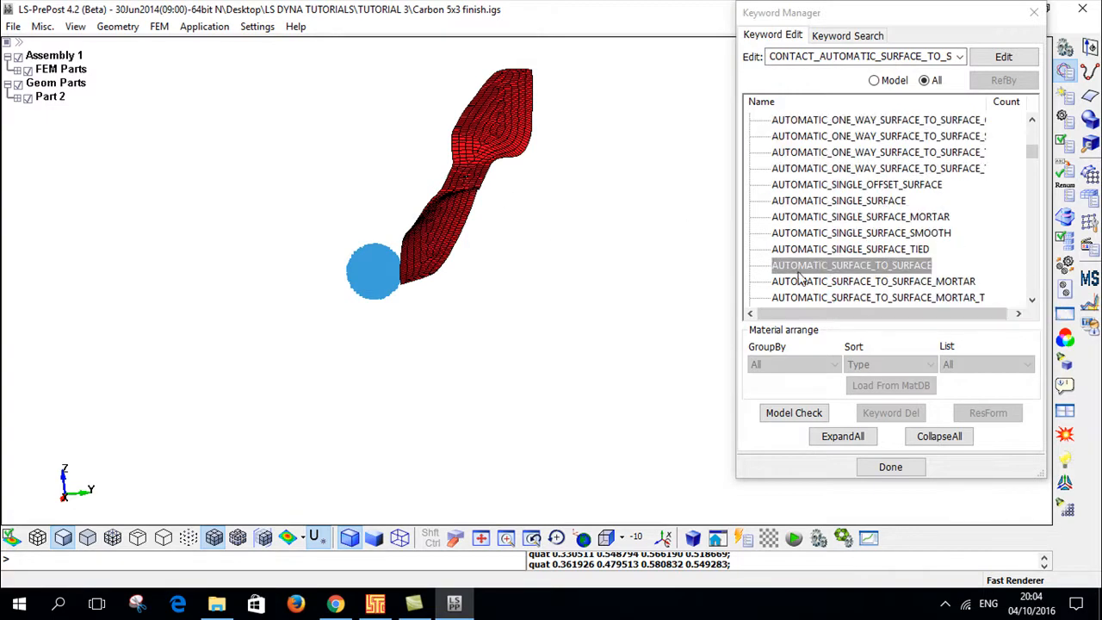
scroll(858, 218, "up", 2)
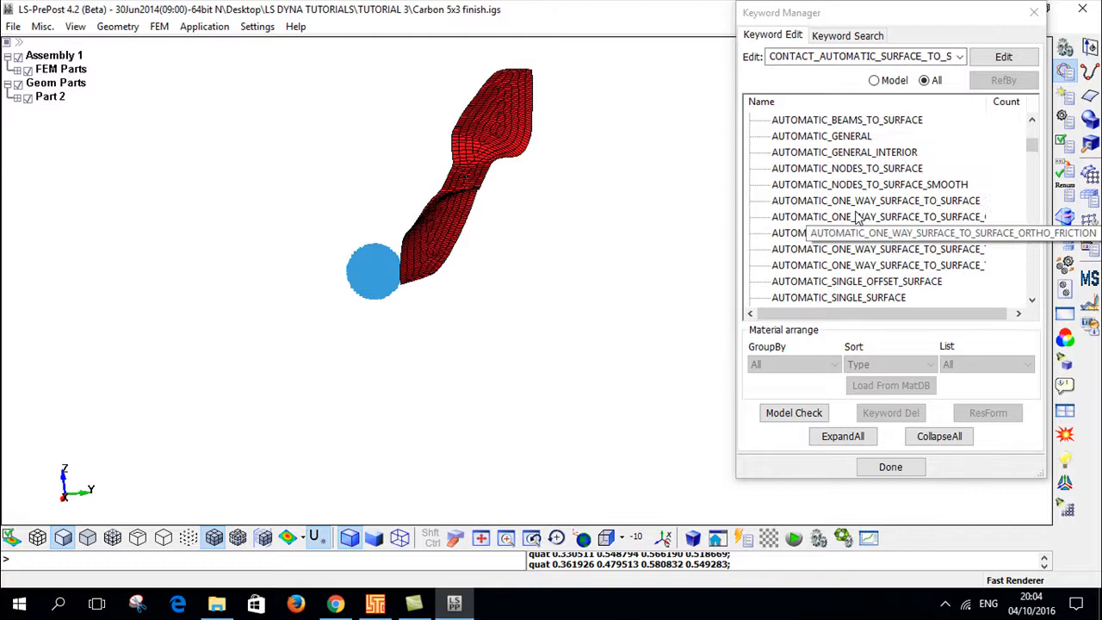
double_click(848, 168)
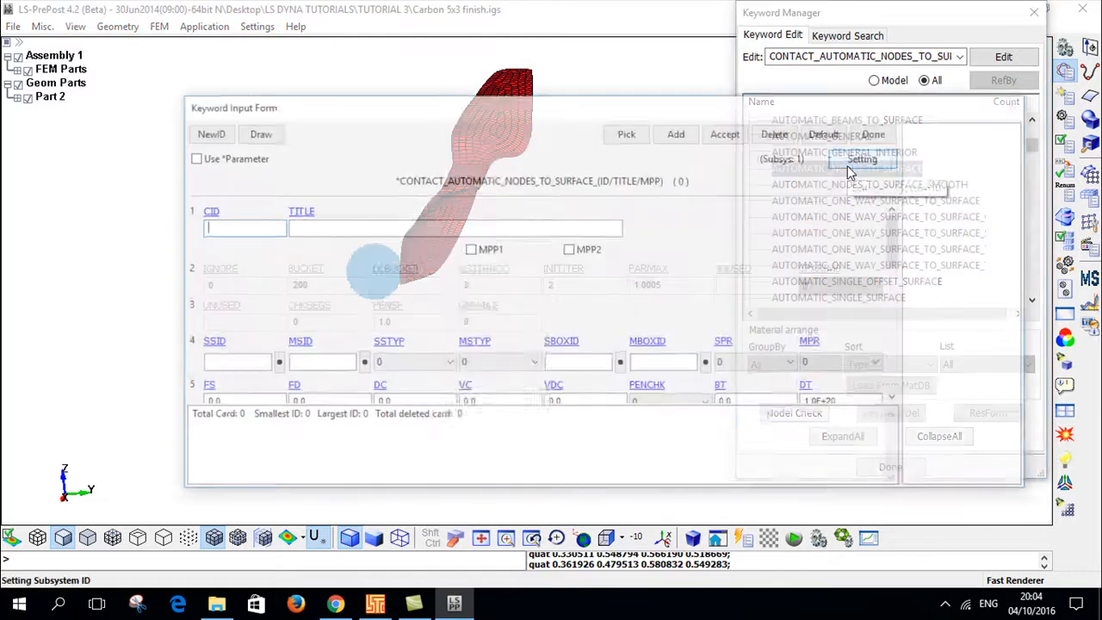
mouse_move(836, 108)
left_mouse_down()
mouse_move(836, 340)
mouse_move(835, 98)
left_mouse_up()
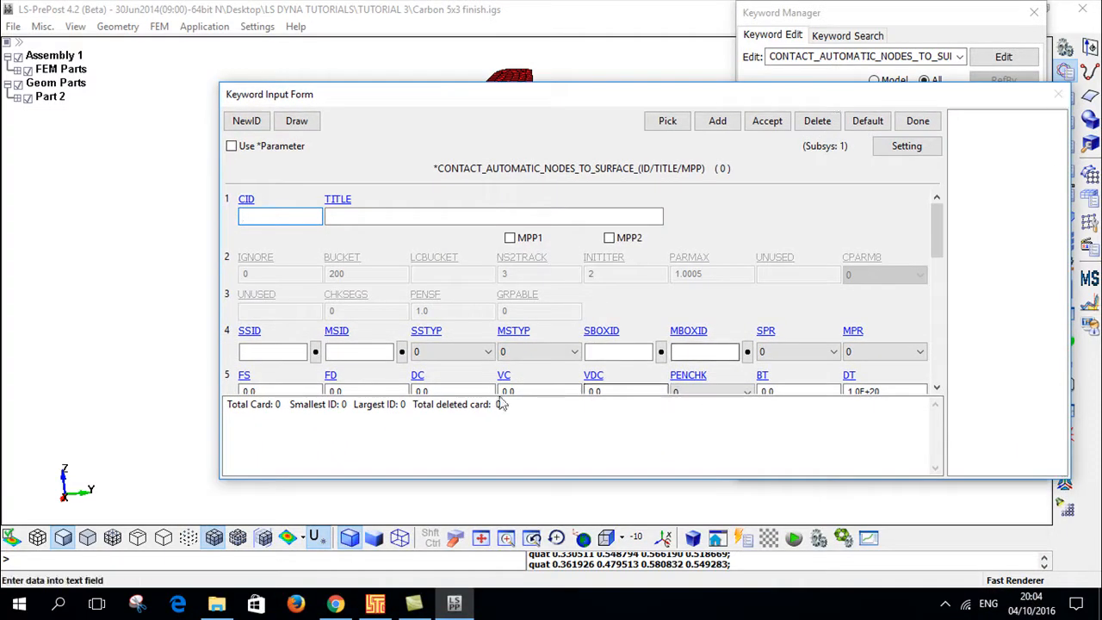
Step: Look up the slave set type options and set the contact's SSTYP to 4 for a node set ID
left_click(289, 351)
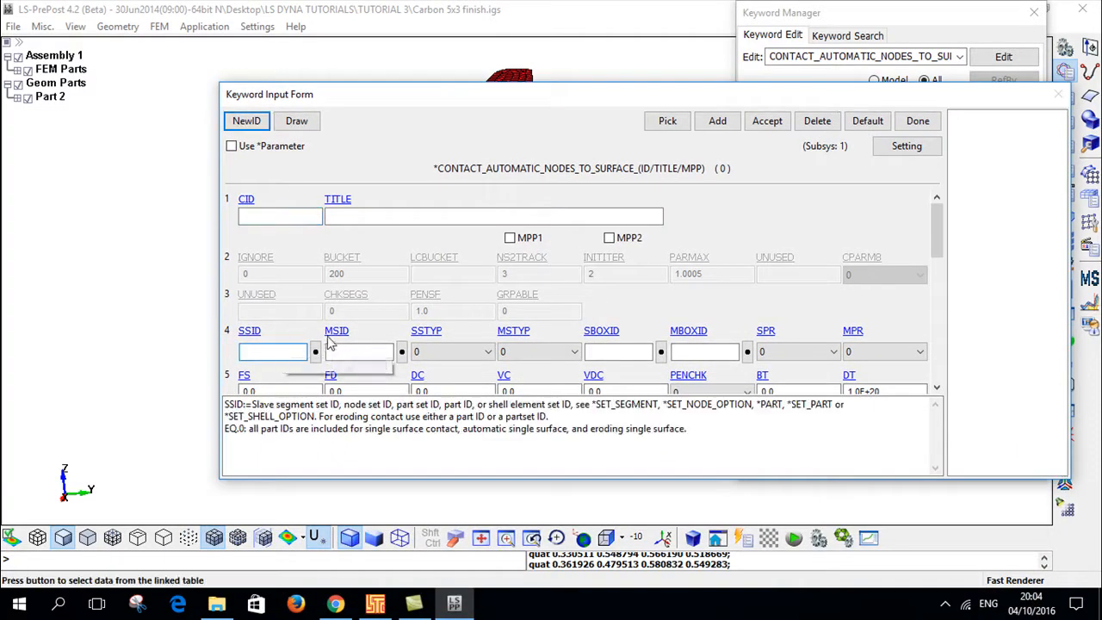
left_click(421, 335)
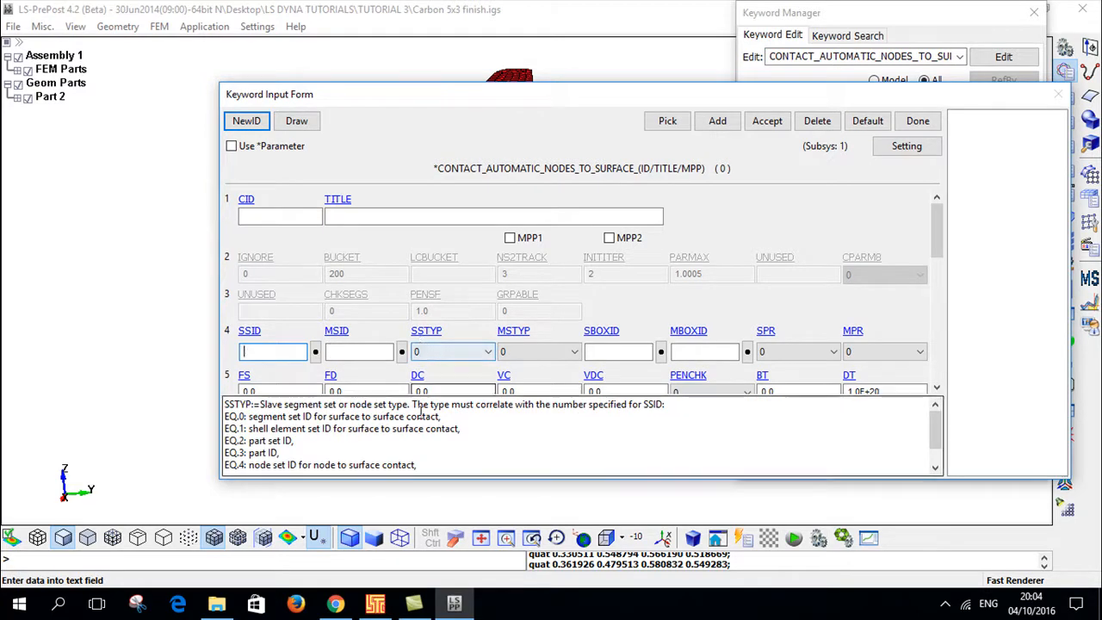
left_click(422, 354)
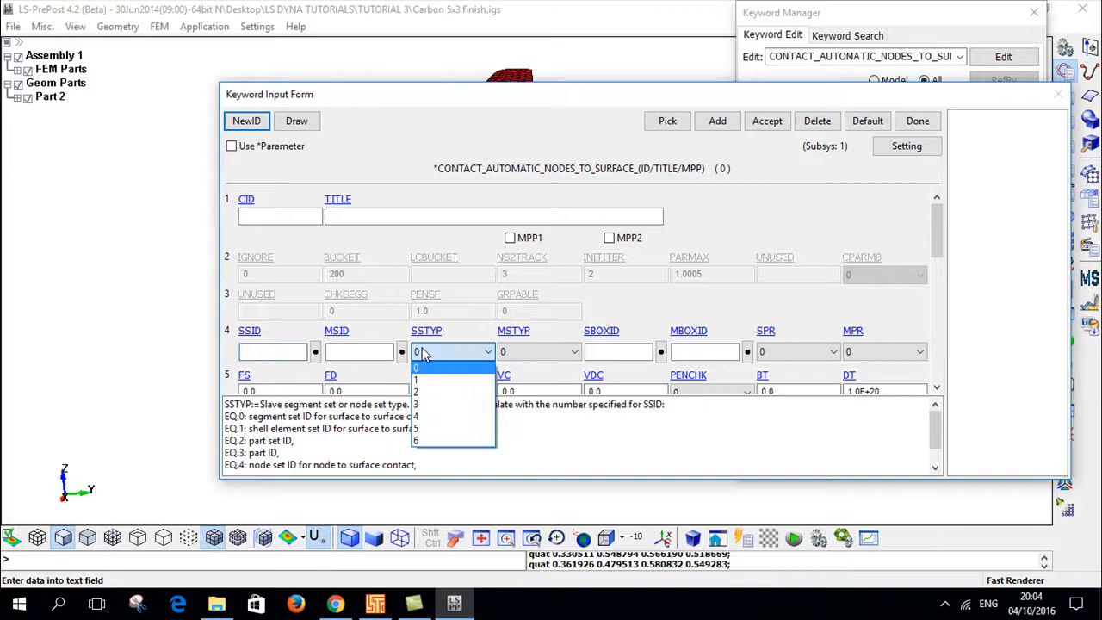
left_click(422, 416)
left_click_drag(250, 466, 279, 468)
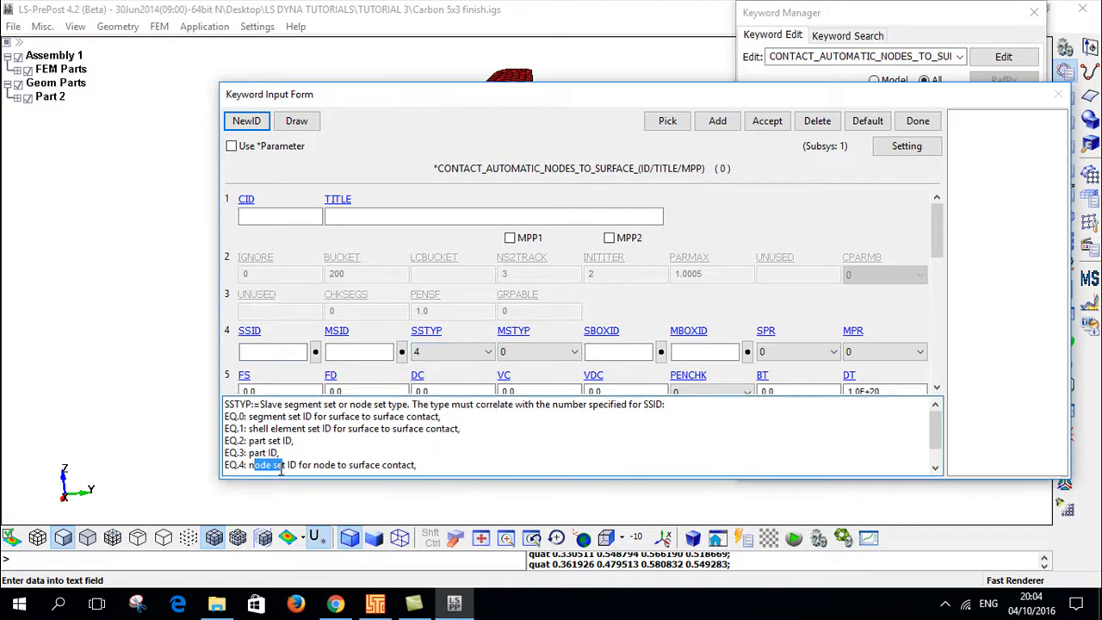
Step: Start a new node set entity for the contact's slave SSID and select all of the bird's nodes by part
left_click(274, 352)
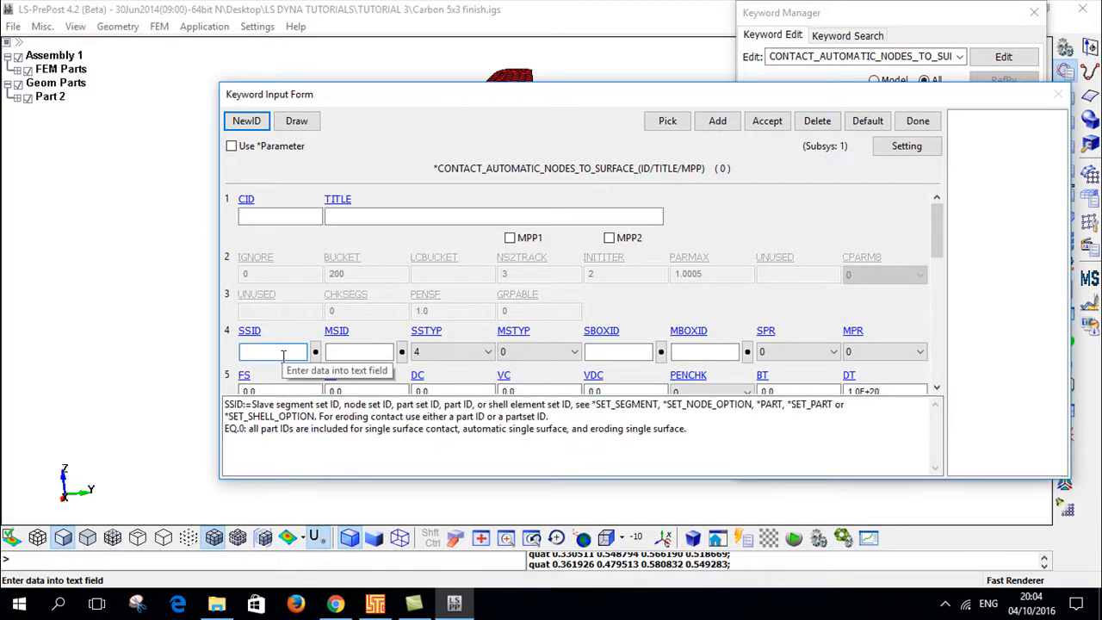
left_click(316, 351)
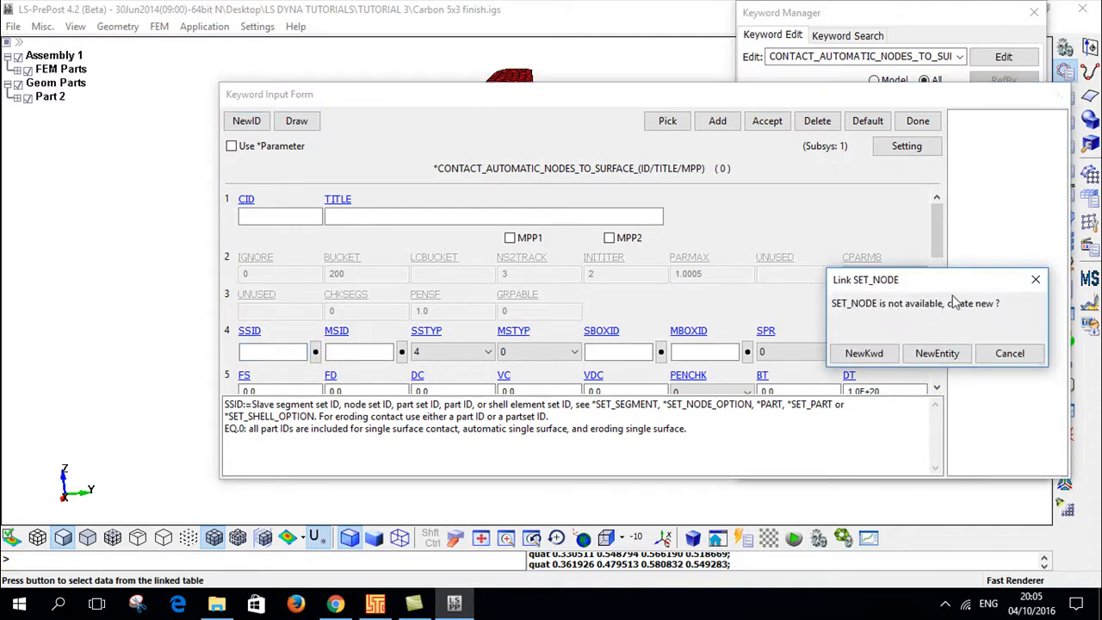
left_click(939, 355)
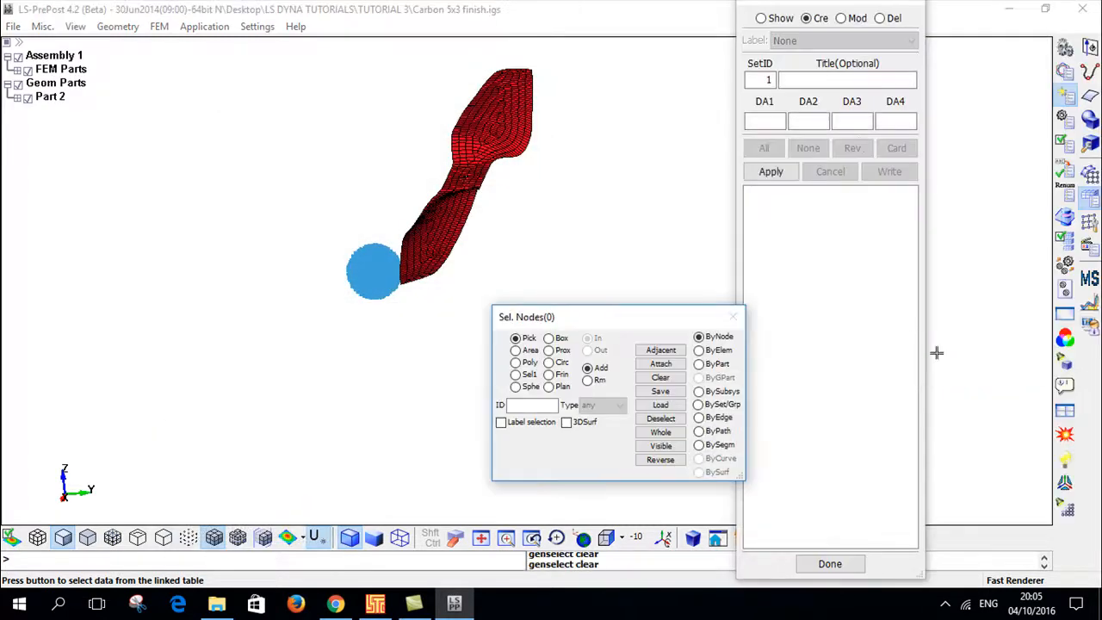
left_click_drag(778, 3, 814, 25)
left_click(606, 315)
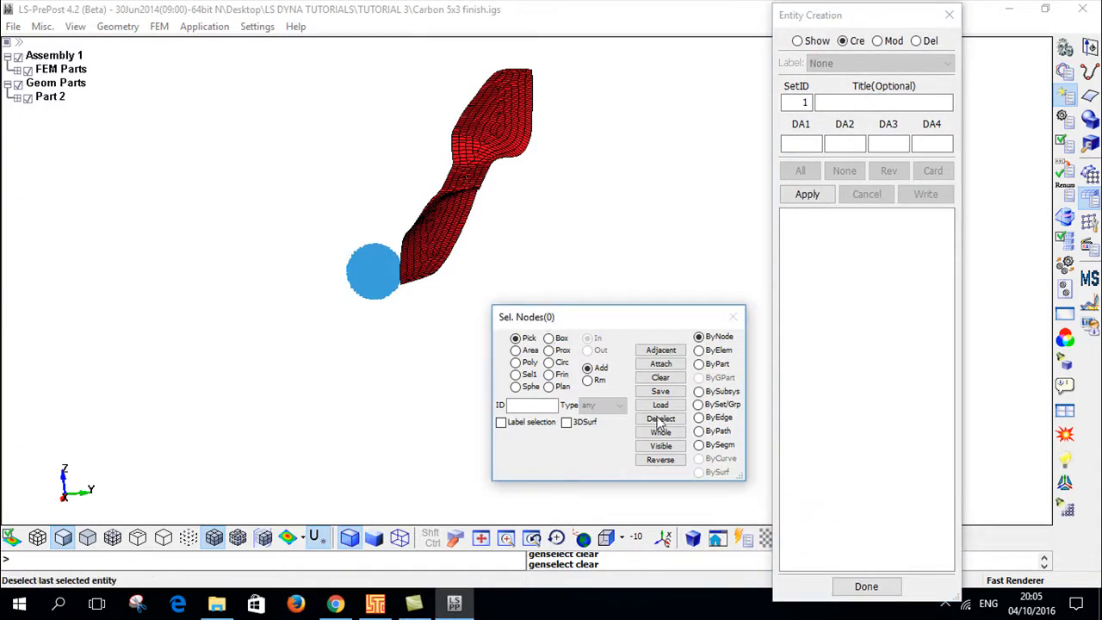
left_click(699, 364)
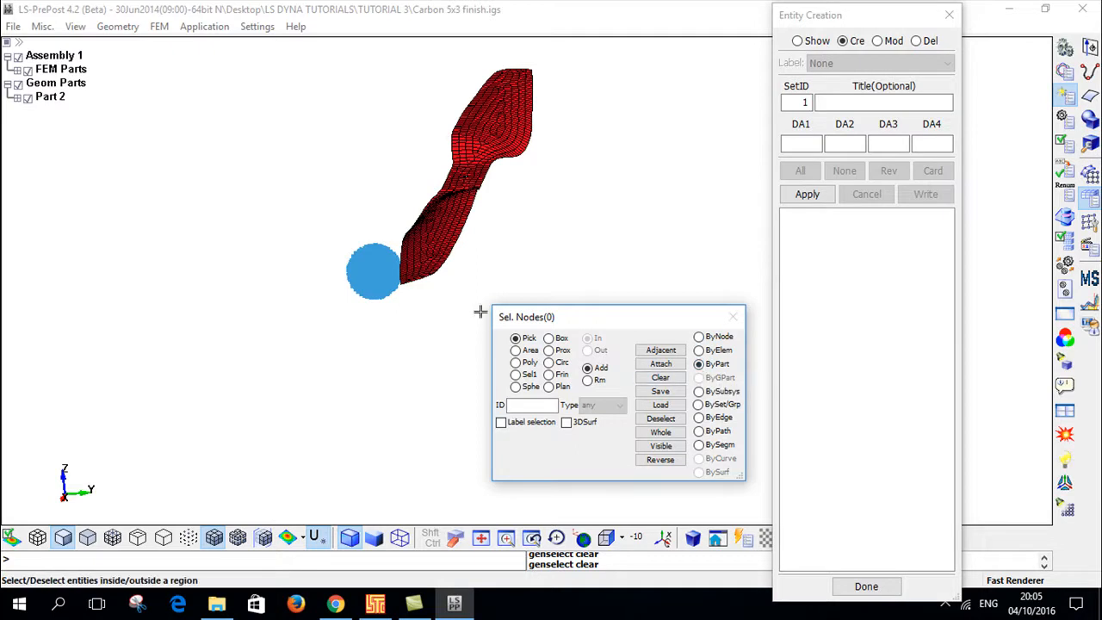
left_click(374, 269)
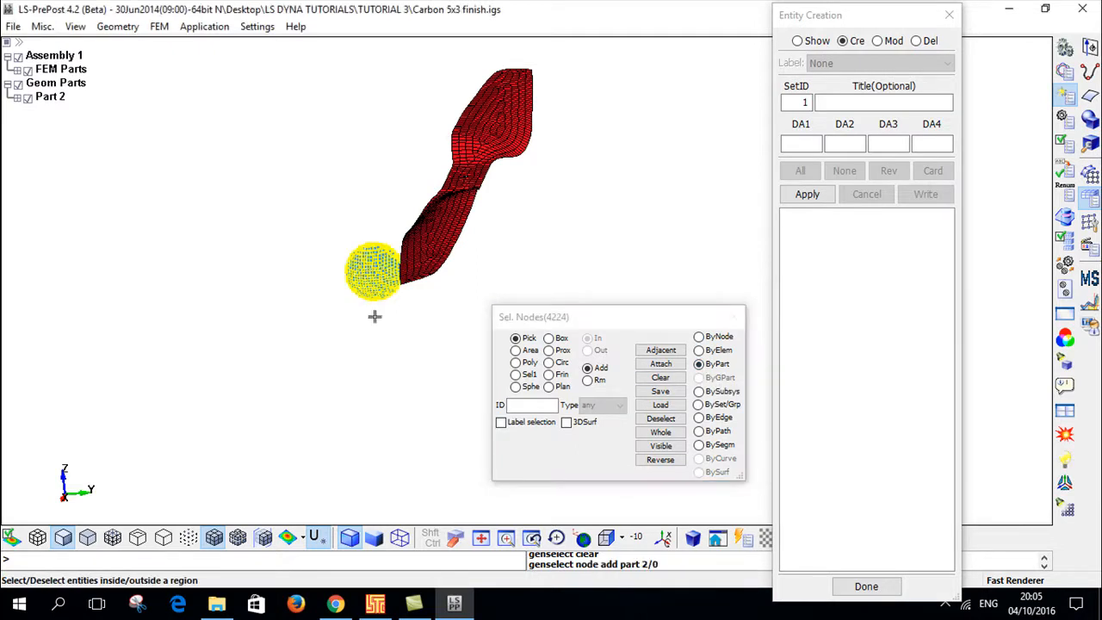
Step: Create the bird node set with the title "SPH Node Set" and link it to the contact's SSID
left_click(876, 103)
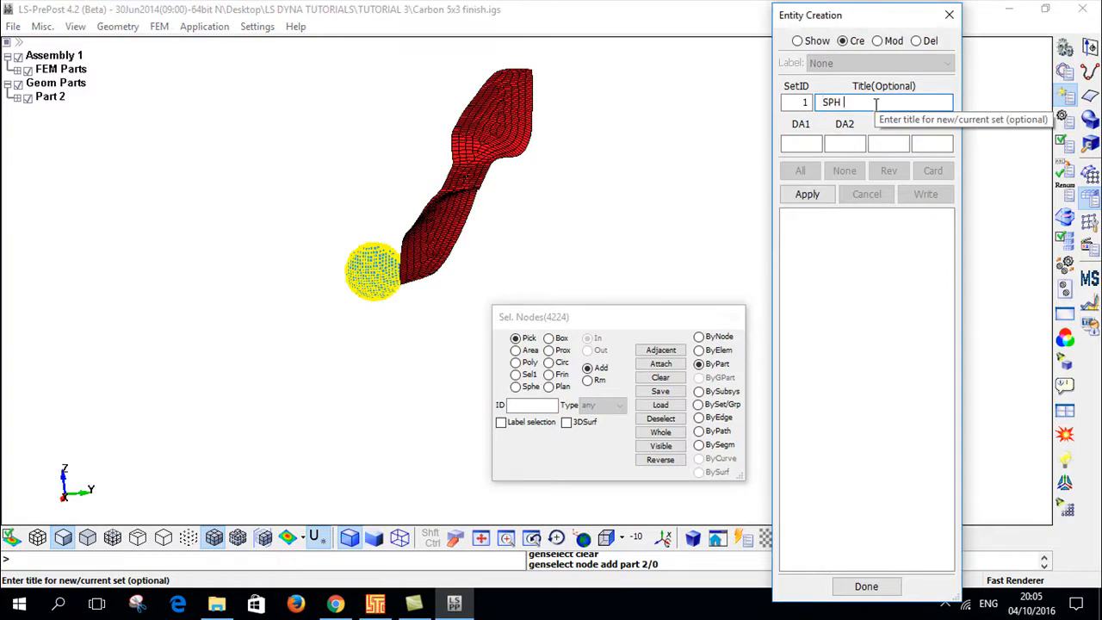
type("SPH Node Set")
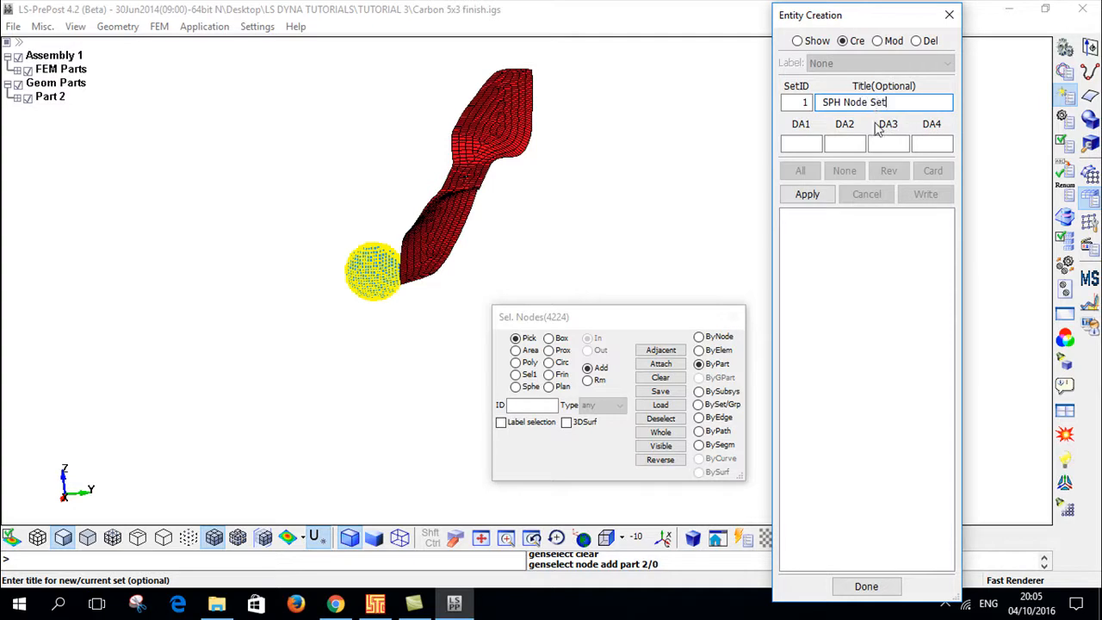
left_click(808, 194)
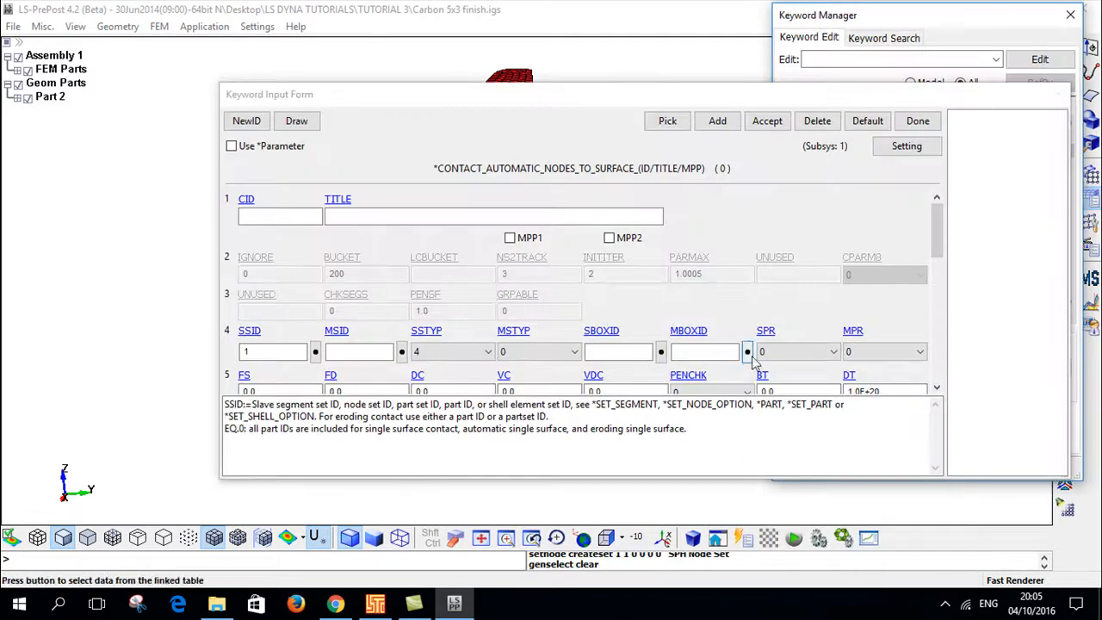
left_click(289, 351)
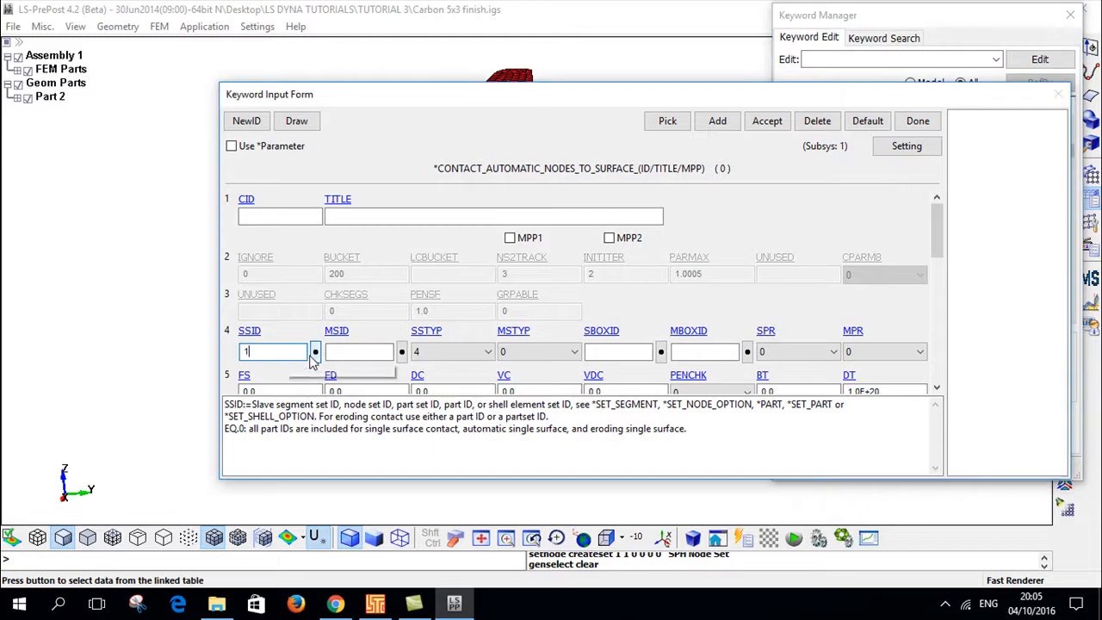
left_click(314, 352)
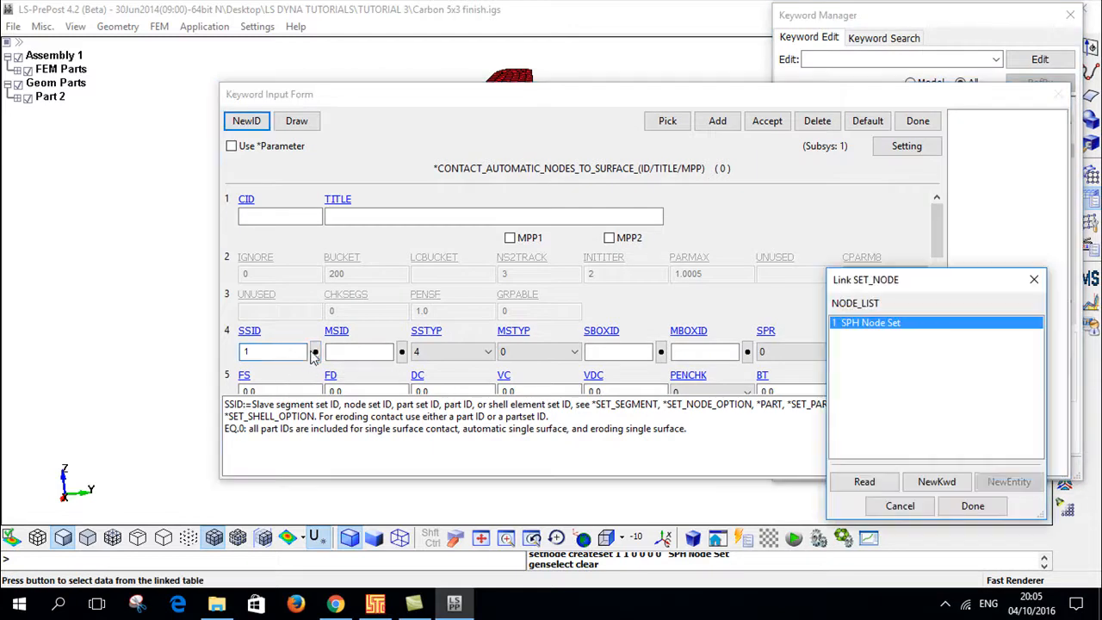
left_click(953, 514)
Step: Set the contact's MSTYP to 3 for a part ID and link MSID to part 1 Blade
left_click(521, 353)
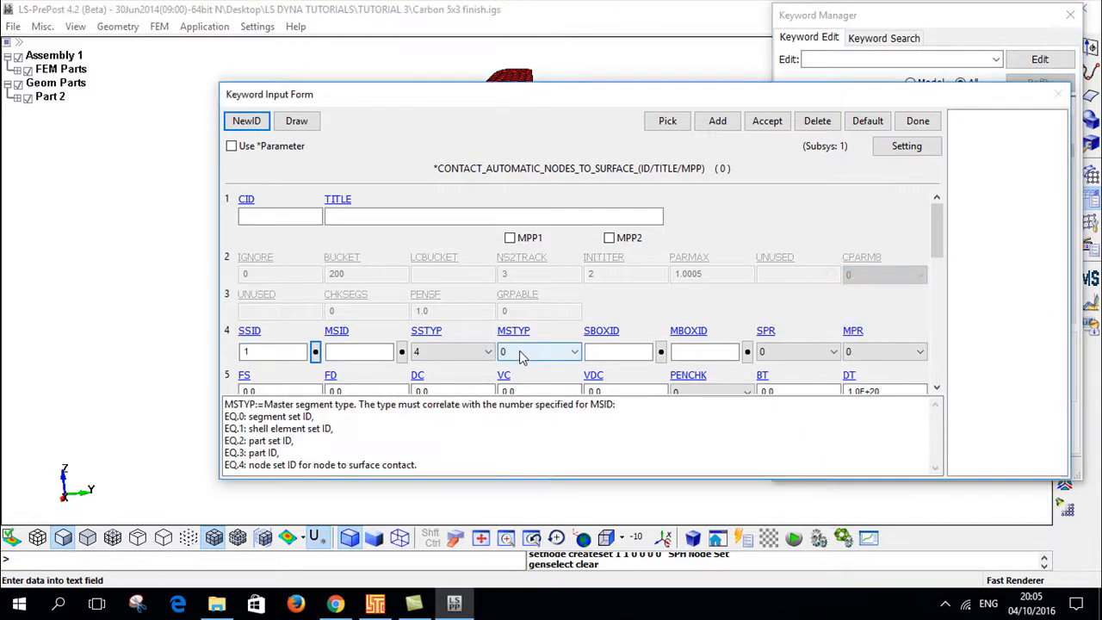
left_click(521, 353)
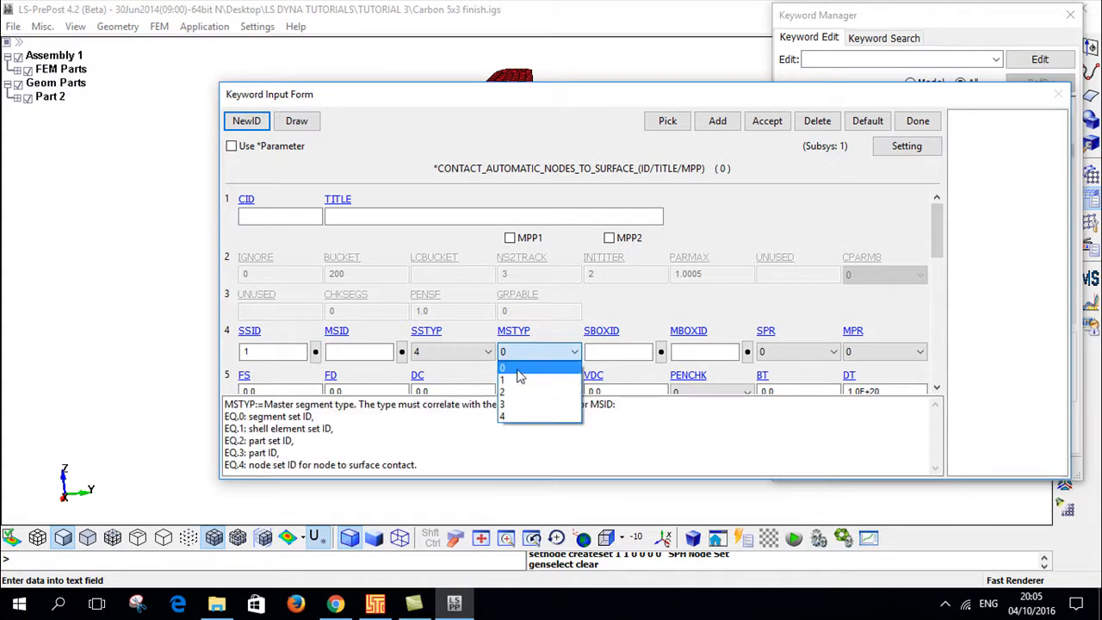
left_click(519, 400)
left_click(401, 351)
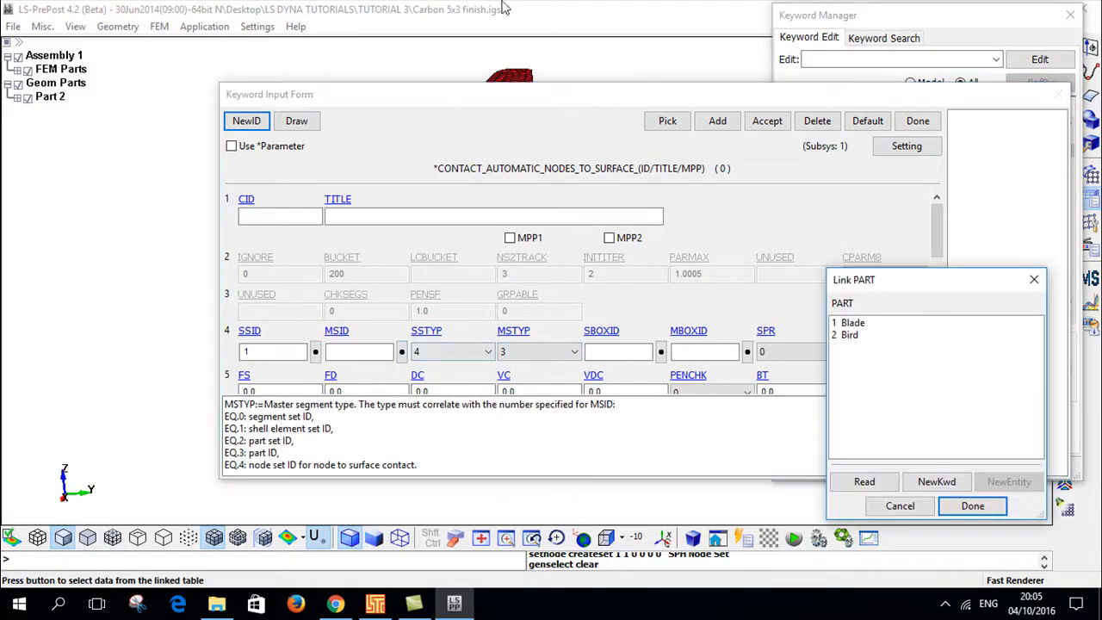
left_click(850, 322)
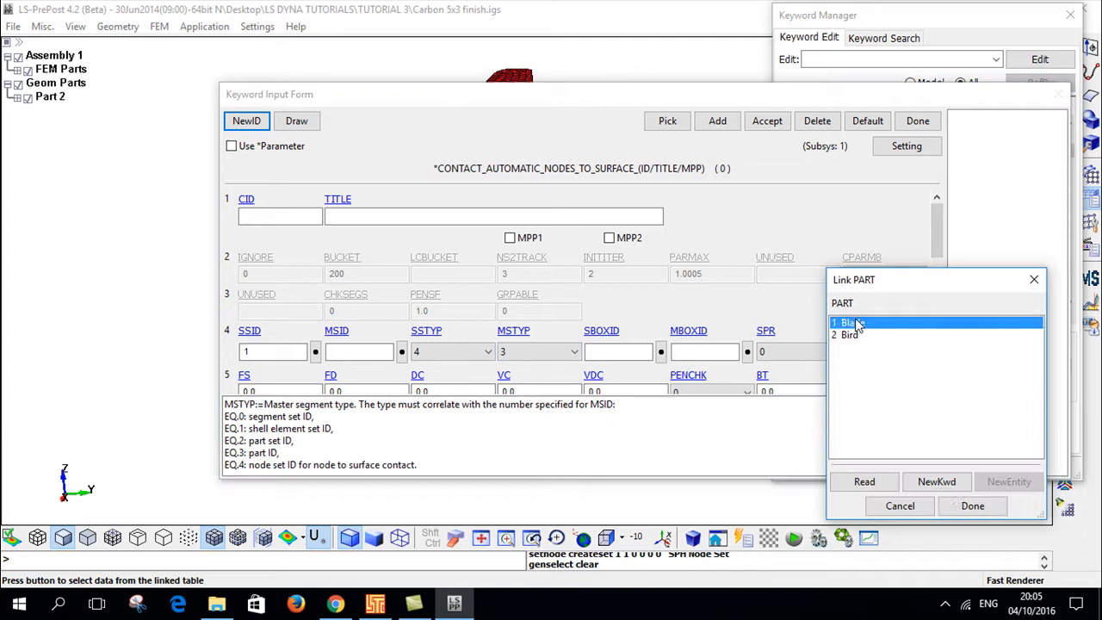
left_click(945, 508)
Step: Title the contact "Contact Propeller to Bird", accept the card and close the form
left_click(397, 214)
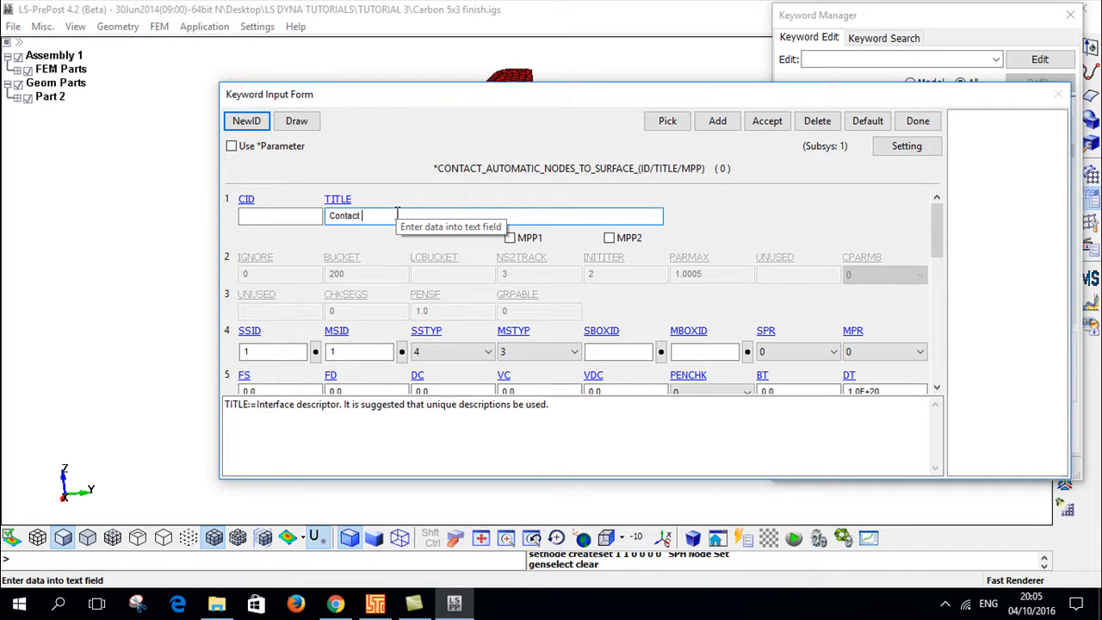
key("BackSpace")
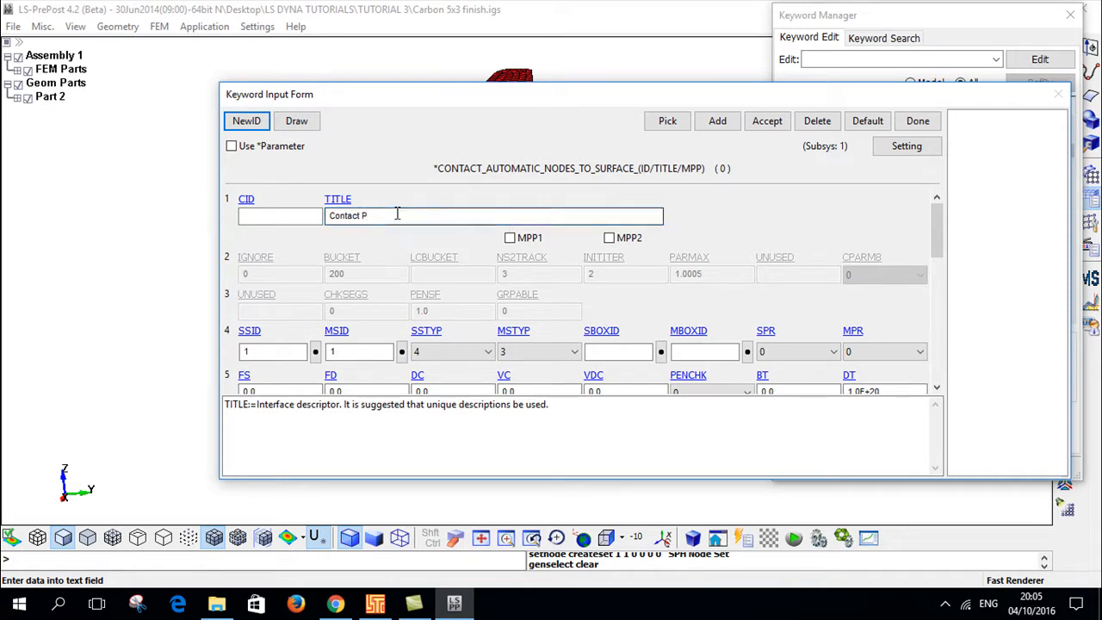
type("R")
key("BackSpace")
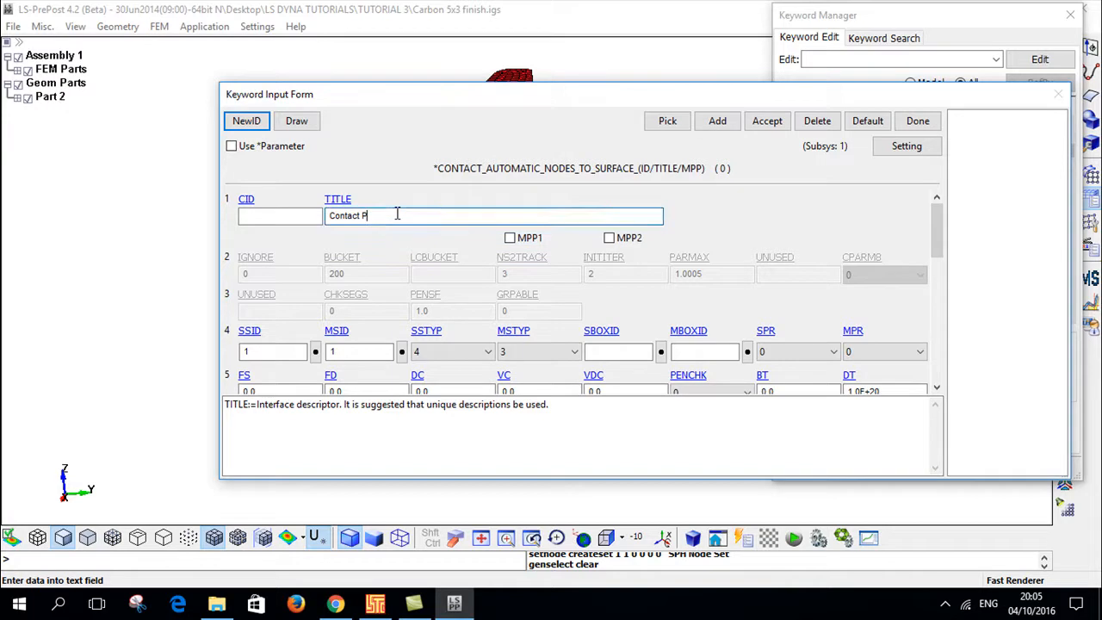
type("ropeller to Bird")
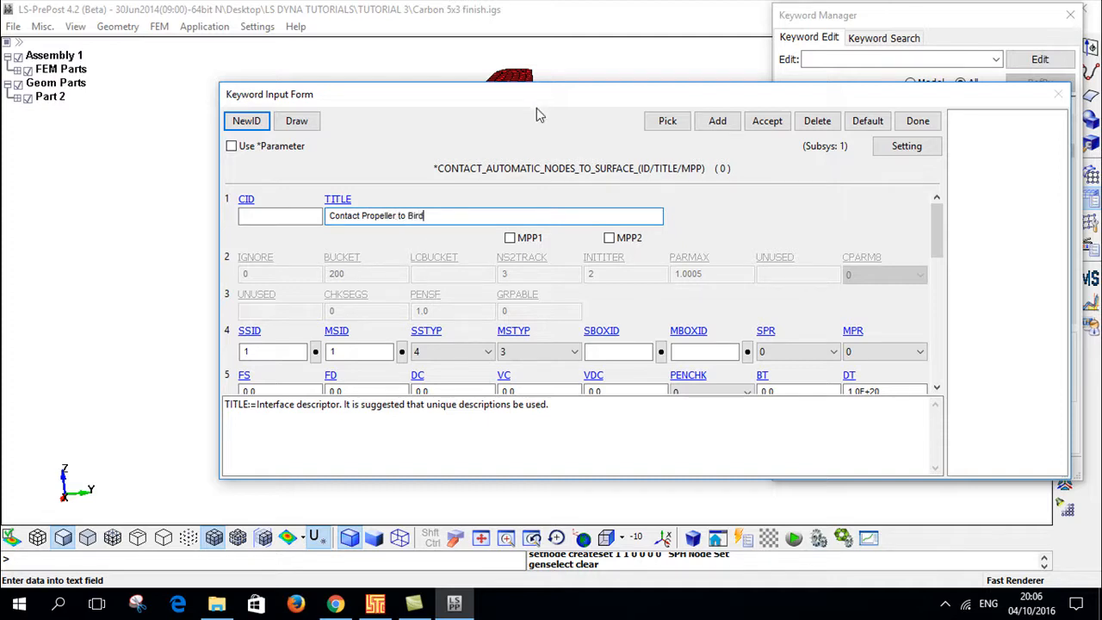
left_click(767, 122)
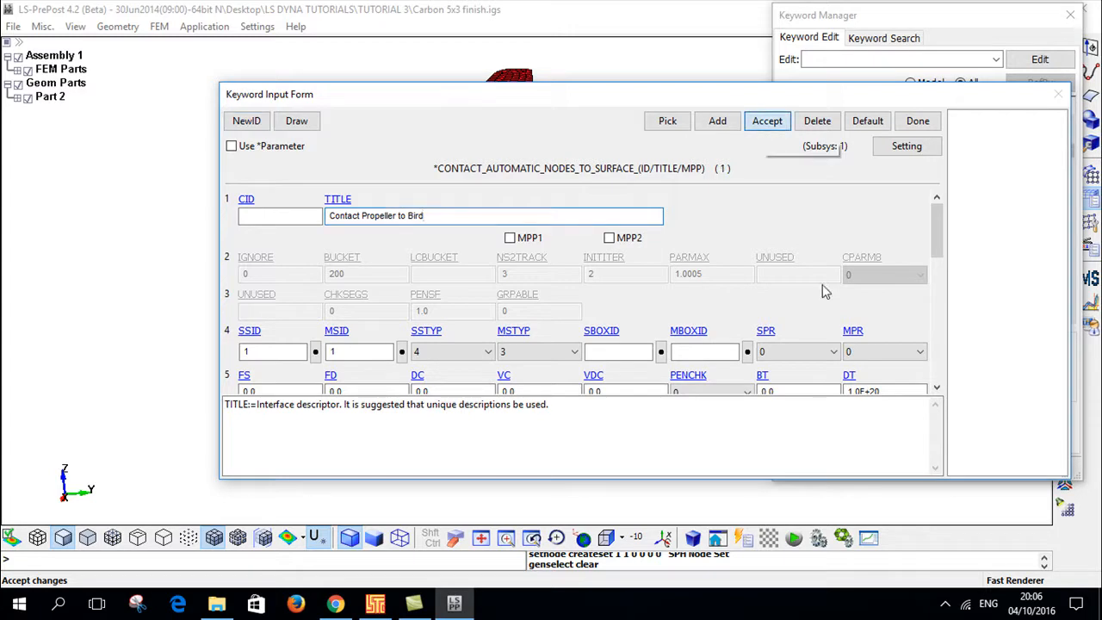
left_click(917, 122)
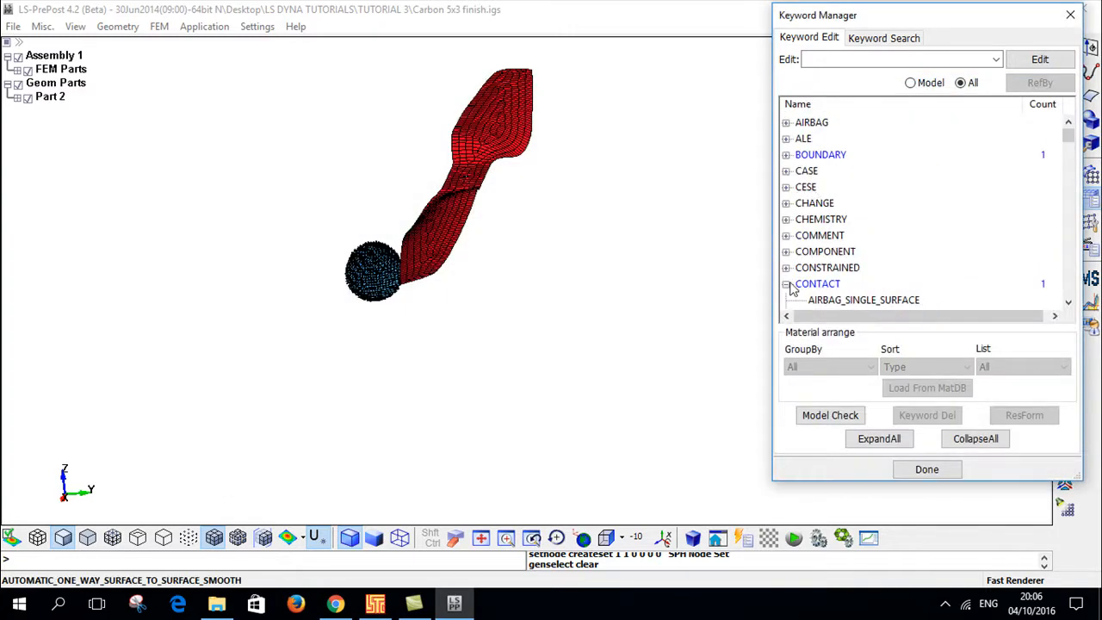
Step: Add a DATABASE_BINARY_D3PLOT card with output interval DT set to 0.001, accept it and close the form
left_click(787, 285)
left_click(818, 284)
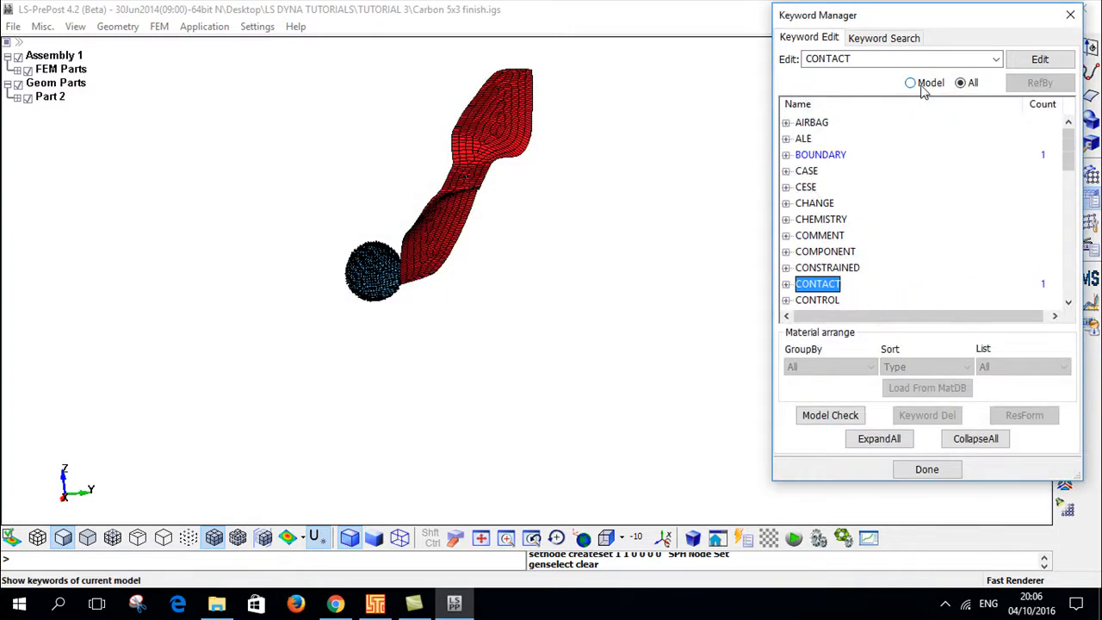
scroll(831, 291, "down", 4)
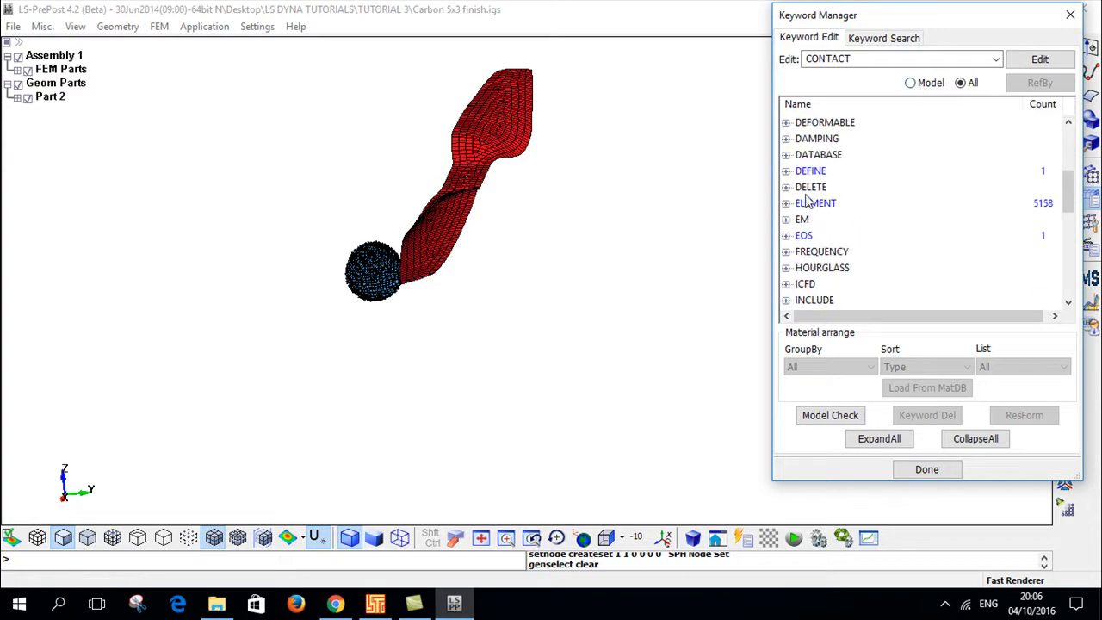
double_click(793, 155)
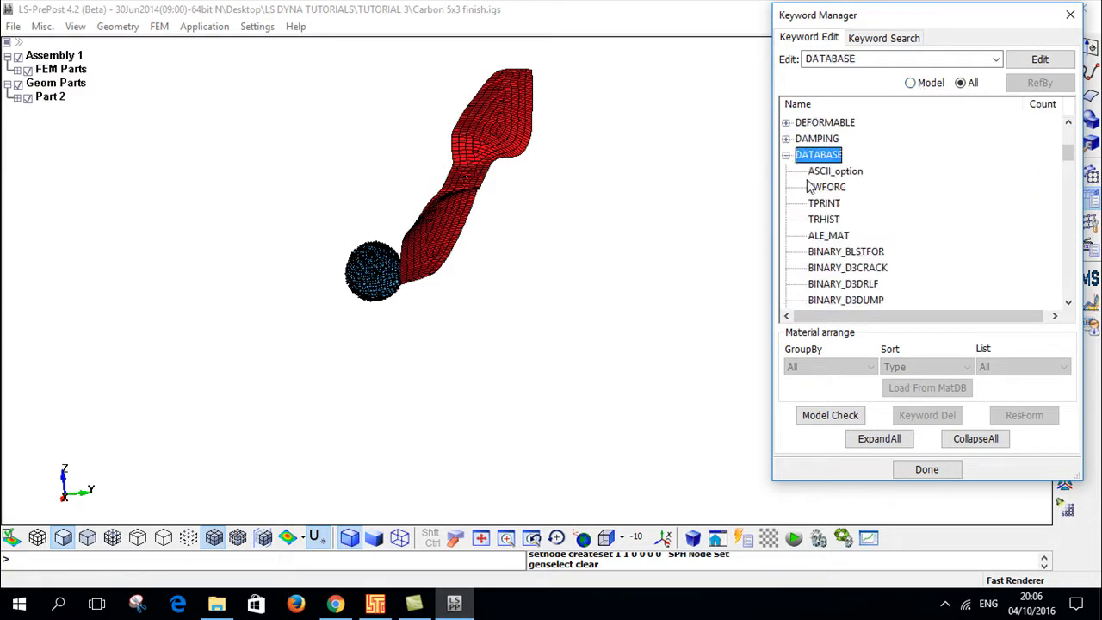
scroll(848, 263, "down", 2)
double_click(848, 235)
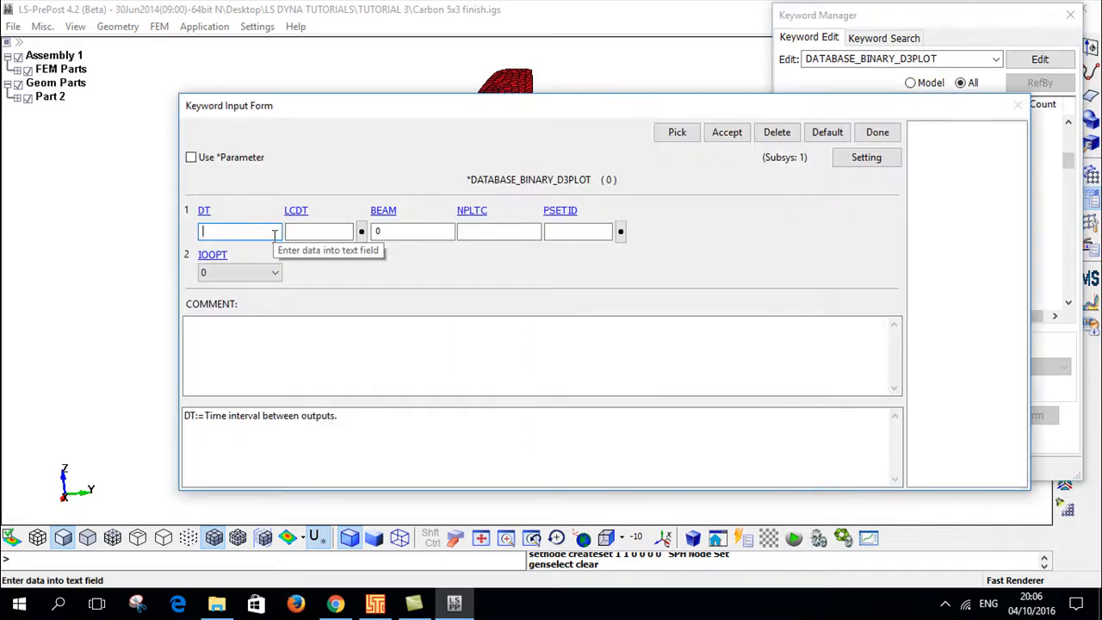
type("0.001")
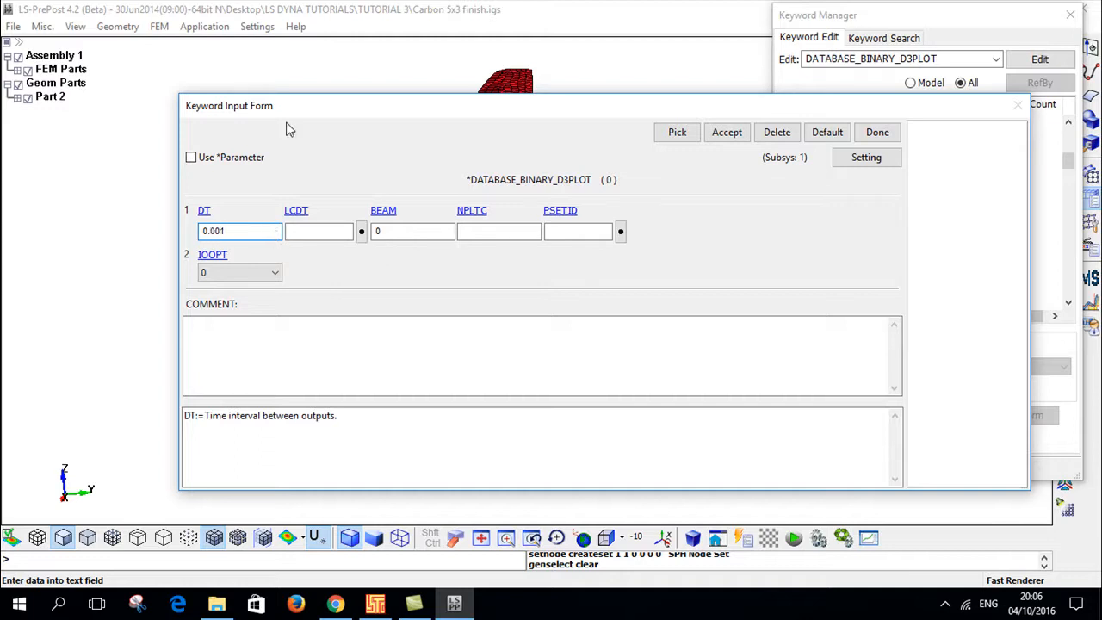
left_click(735, 138)
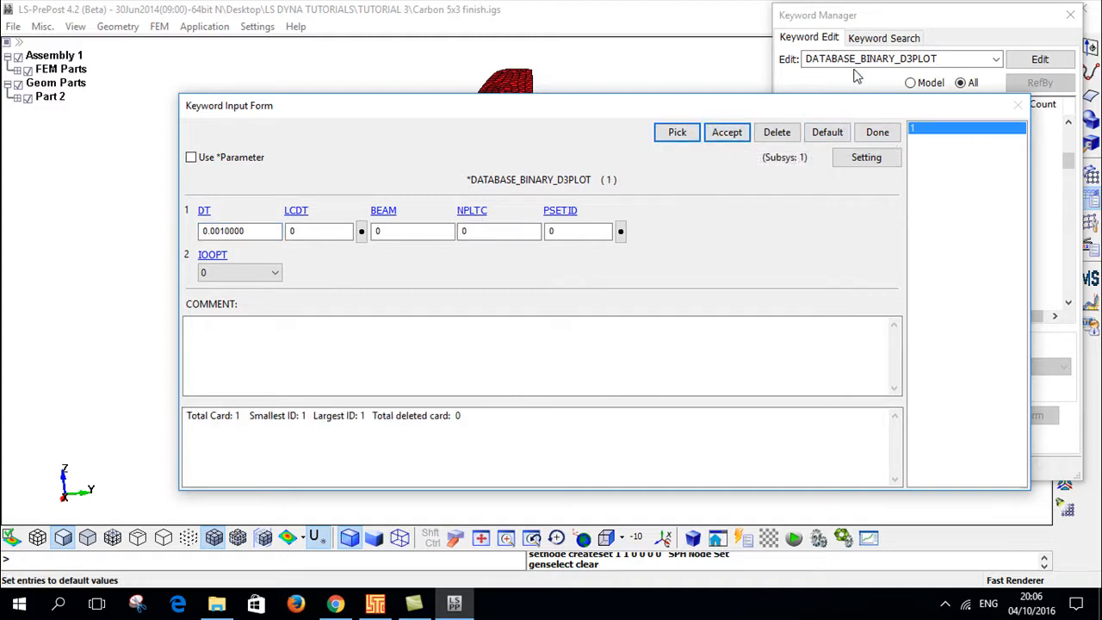
left_click(879, 134)
Step: Review only the keywords used in the current model and return to the list of all available keywords
scroll(893, 143, "up", 4)
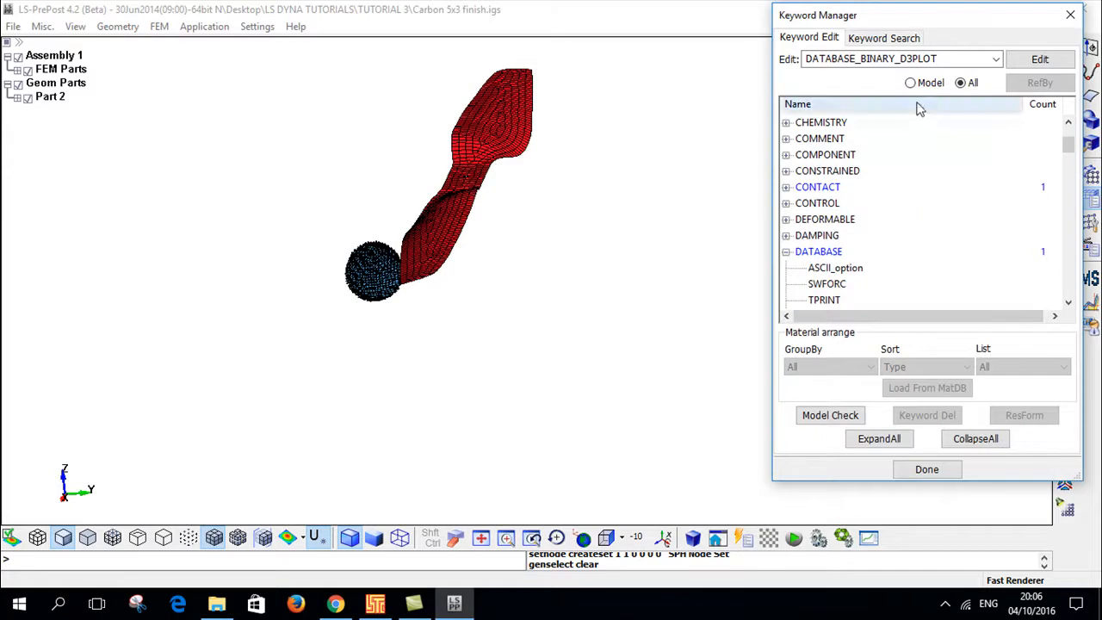
left_click(917, 84)
left_click(787, 123)
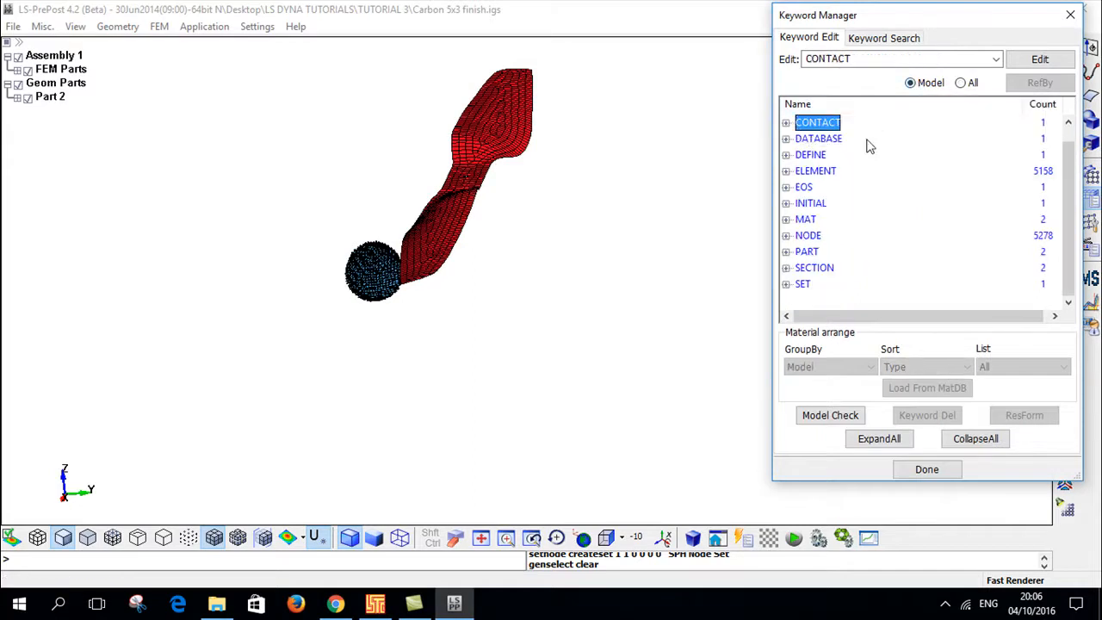
left_click(961, 83)
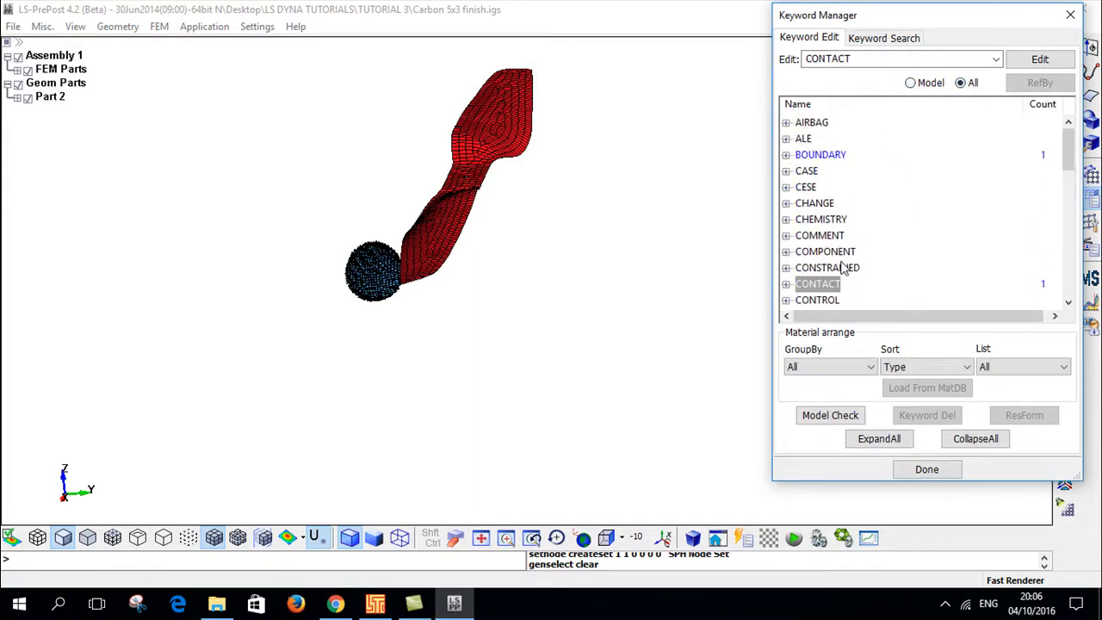
Step: Add a CONTROL_TERMINATION card with termination time ENDTIM set to 0.04, accept it and close the form
scroll(844, 270, "down", 2)
left_click(787, 204)
scroll(833, 223, "down", 4)
scroll(833, 222, "down", 18)
scroll(834, 222, "down", 20)
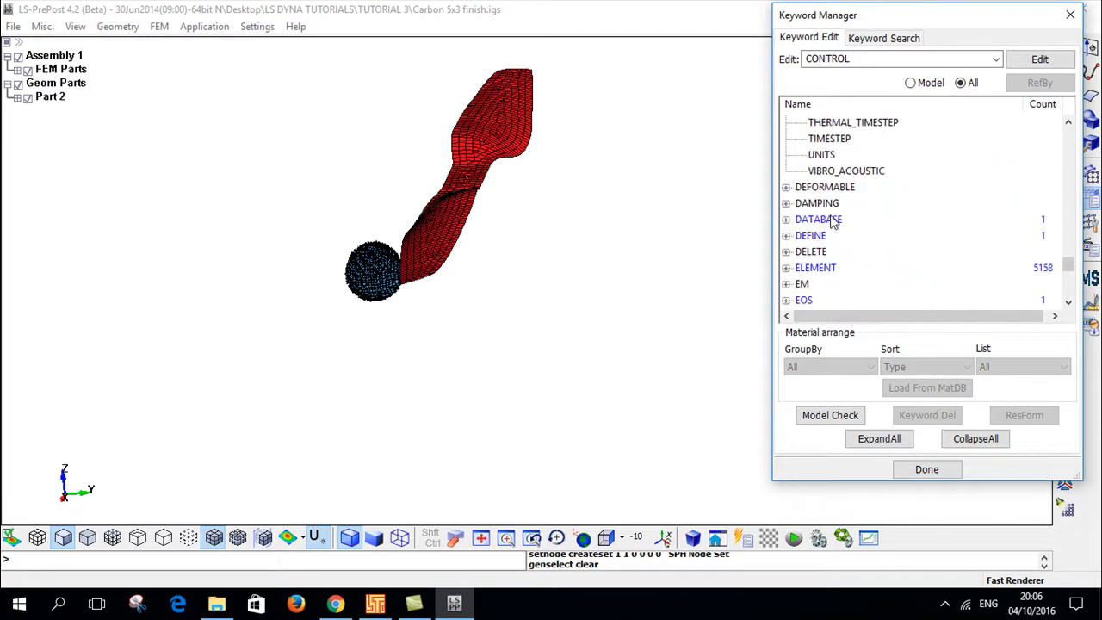
scroll(833, 152, "up", 4)
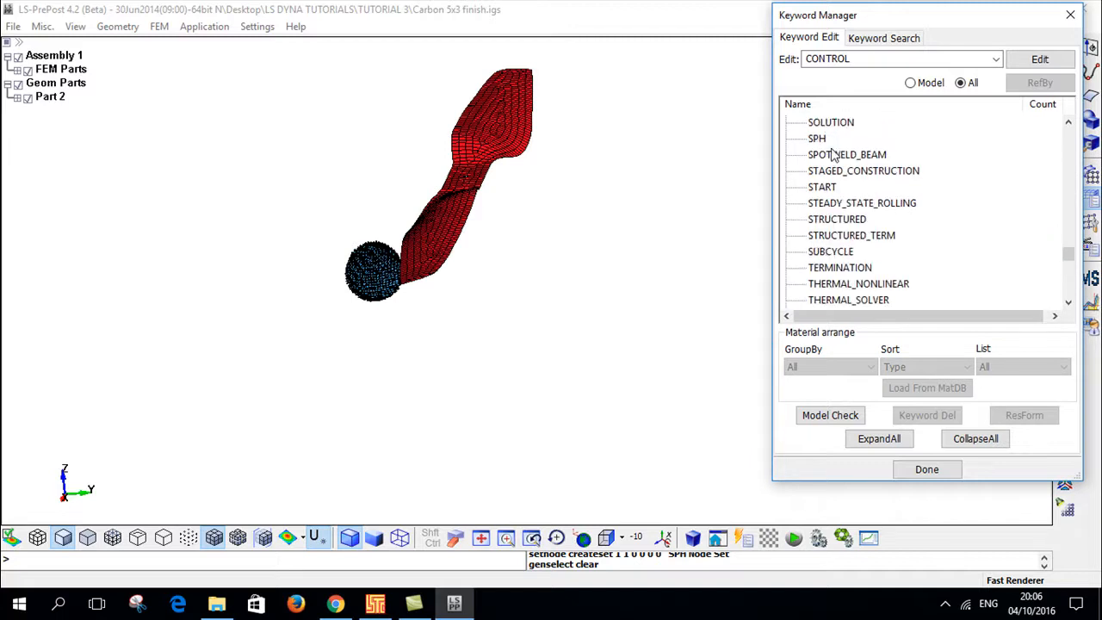
left_click(835, 269)
double_click(835, 269)
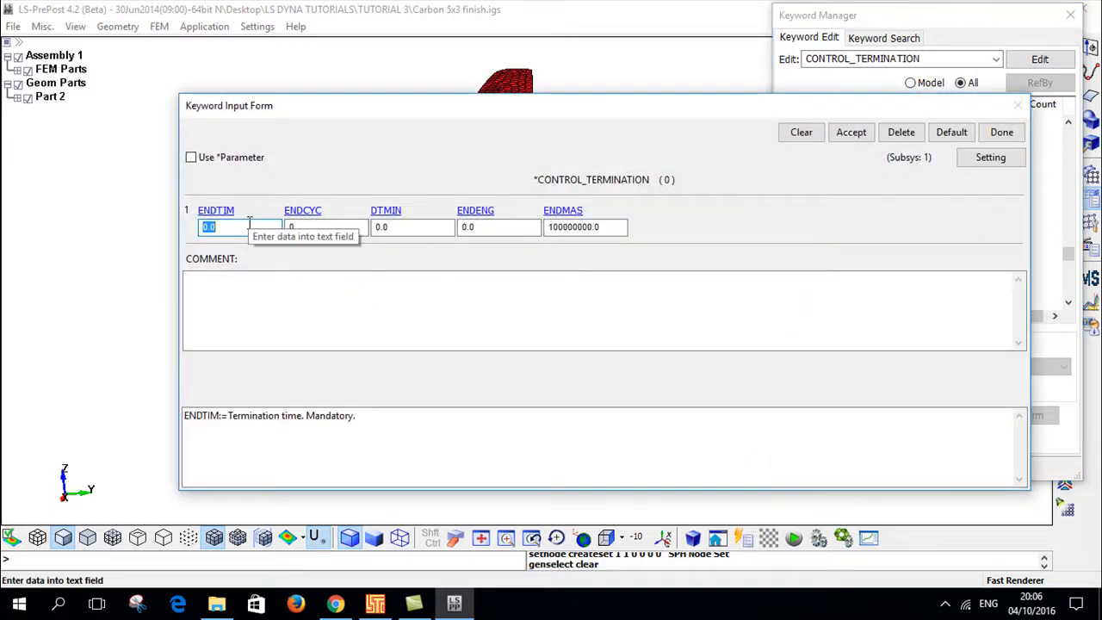
type("0.00")
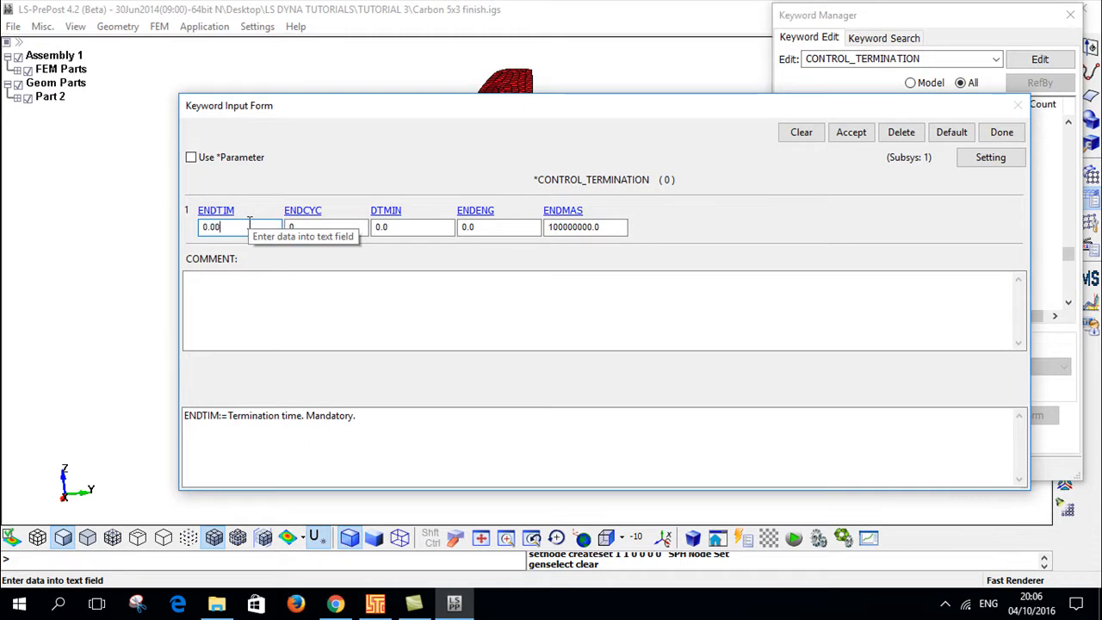
type("4")
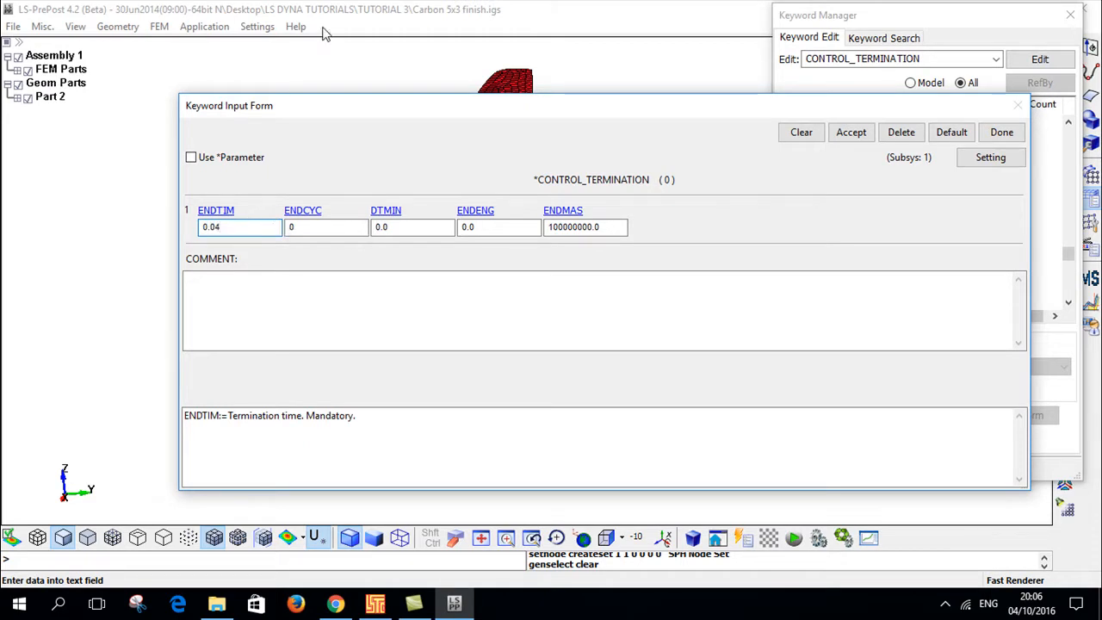
left_click(850, 138)
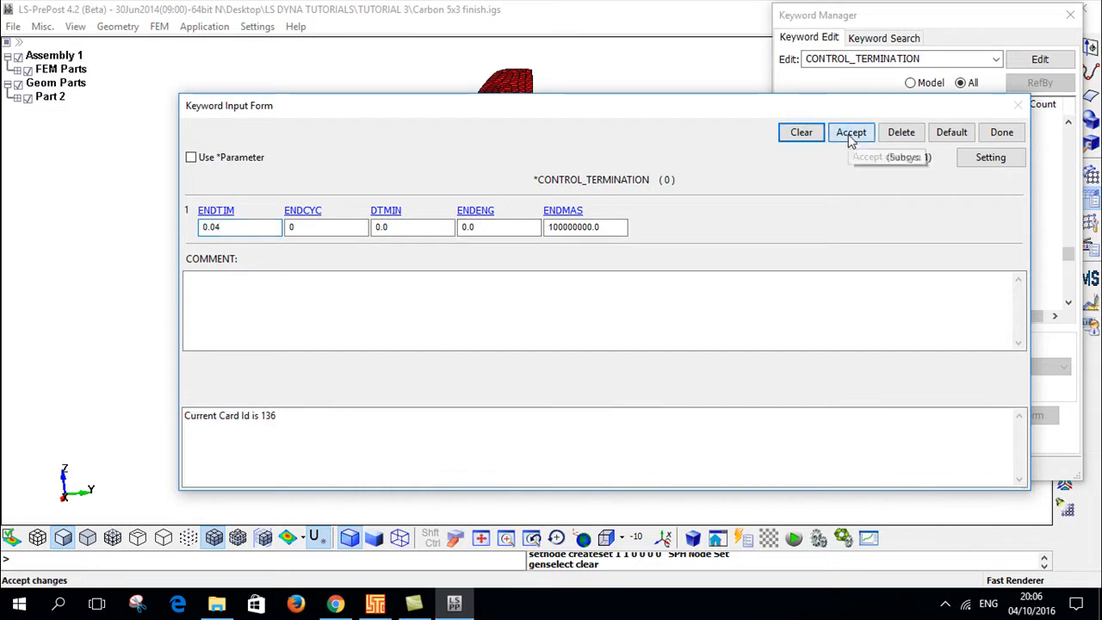
left_click(999, 133)
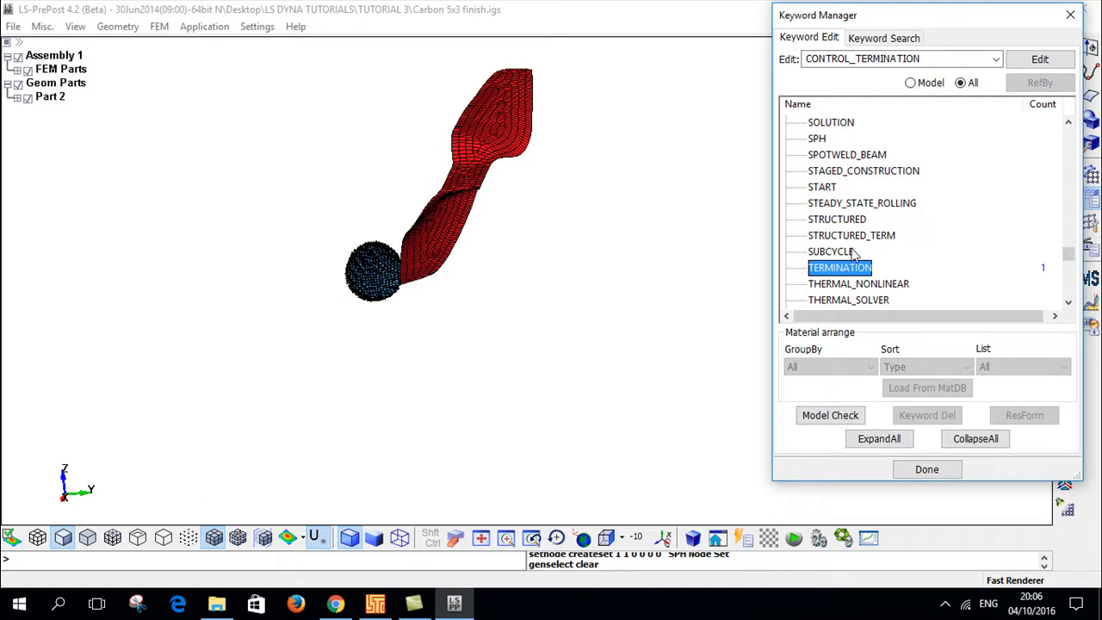
Step: Add a CONTROL_SPH card with space dimension IDIM set to 3 for a 3D problem, accept it and close the form
left_click(817, 141)
double_click(818, 141)
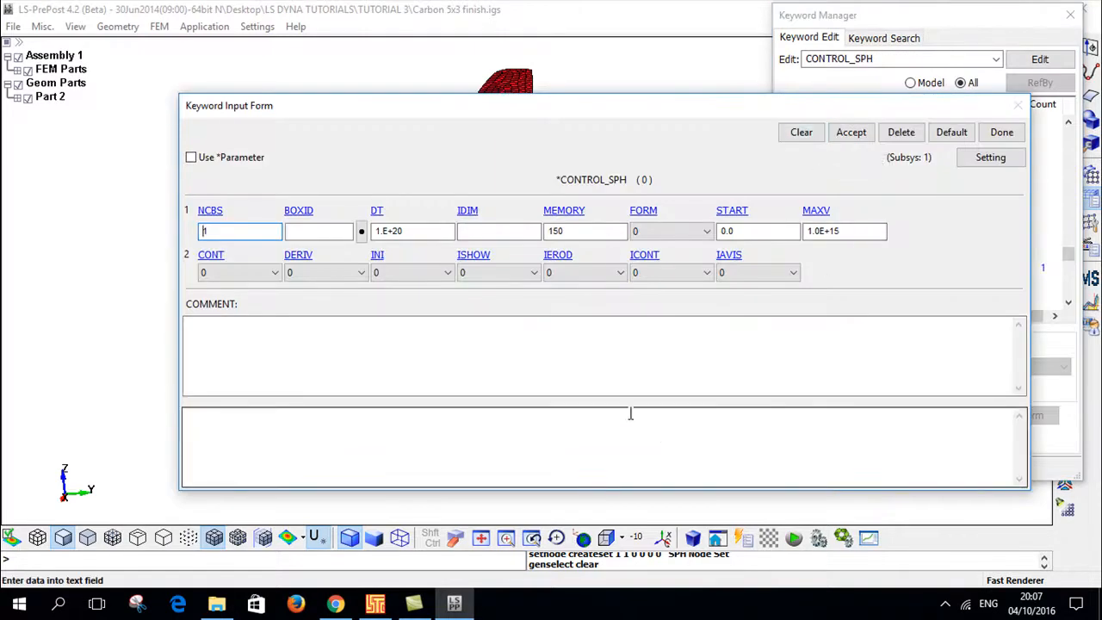
left_click(505, 231)
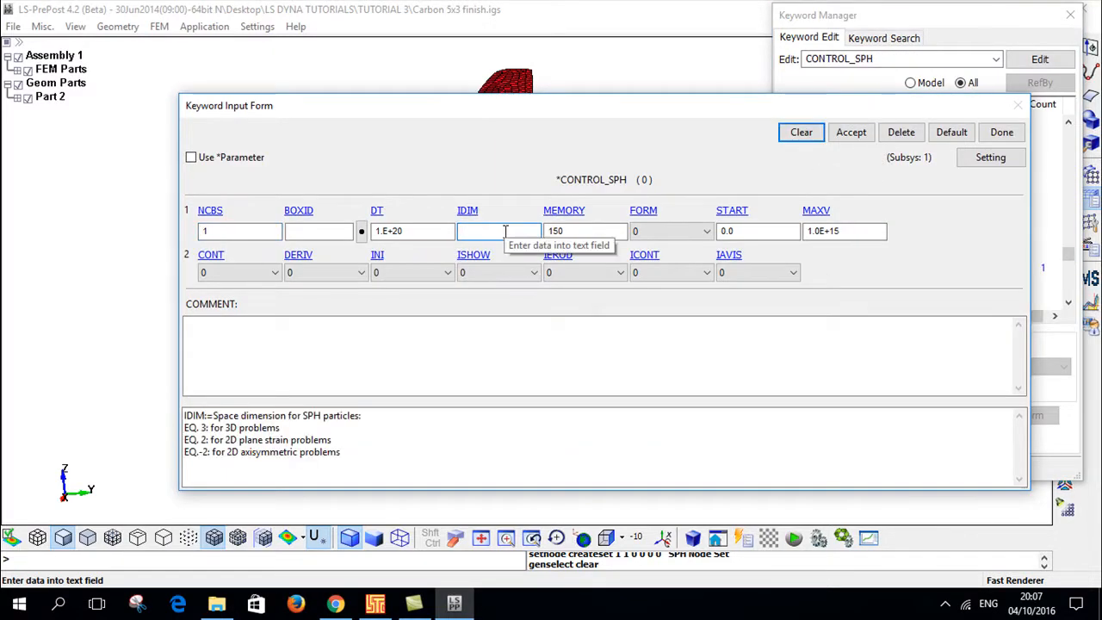
type("3")
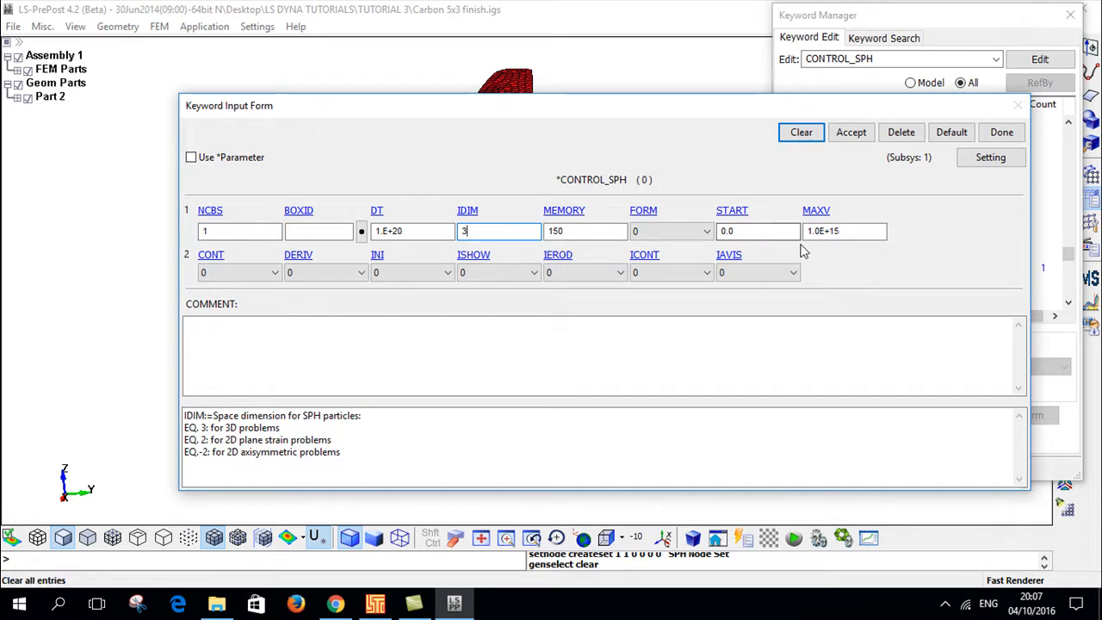
left_click(852, 134)
left_click(1001, 133)
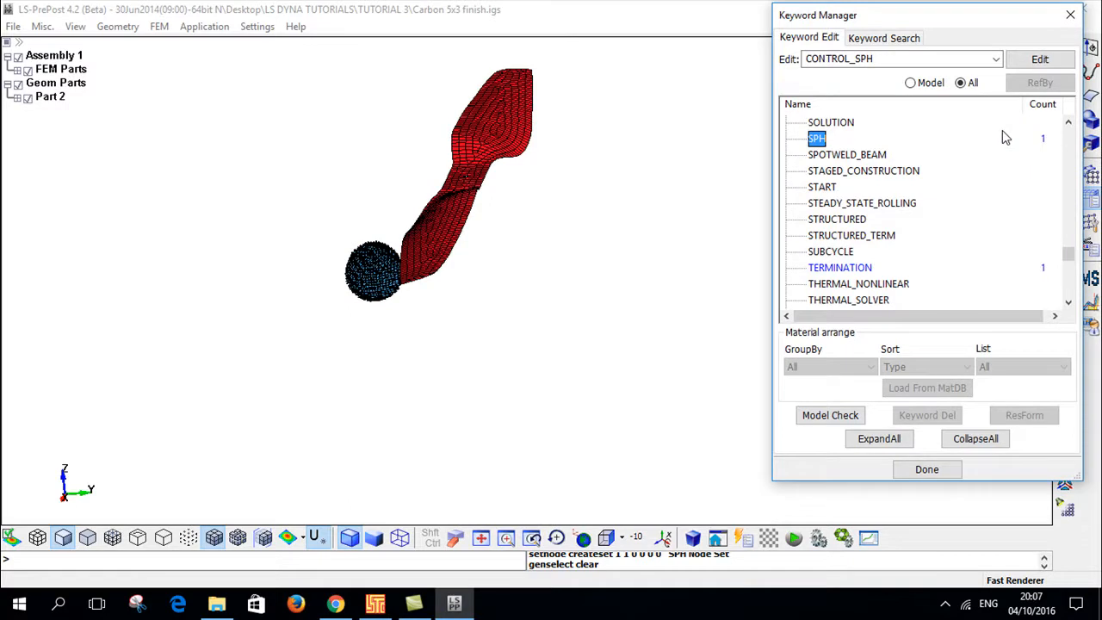
Step: Start saving the model as a new keyword file and browse to the TUTORIAL 3 folder inside LS DYNA TUTORIALS
left_click(679, 220)
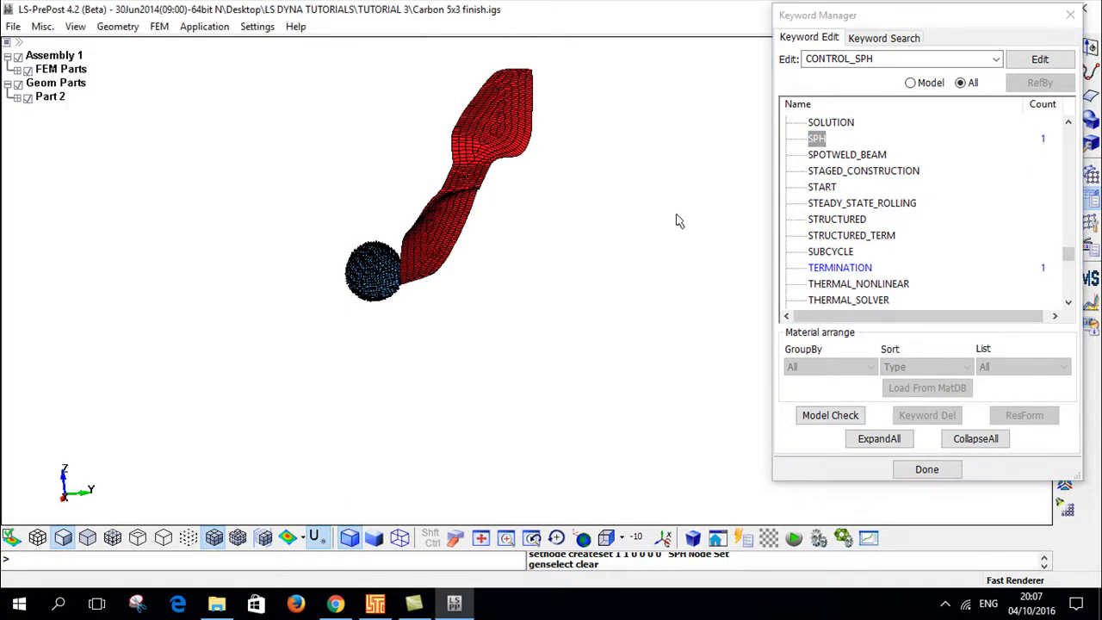
left_click(13, 26)
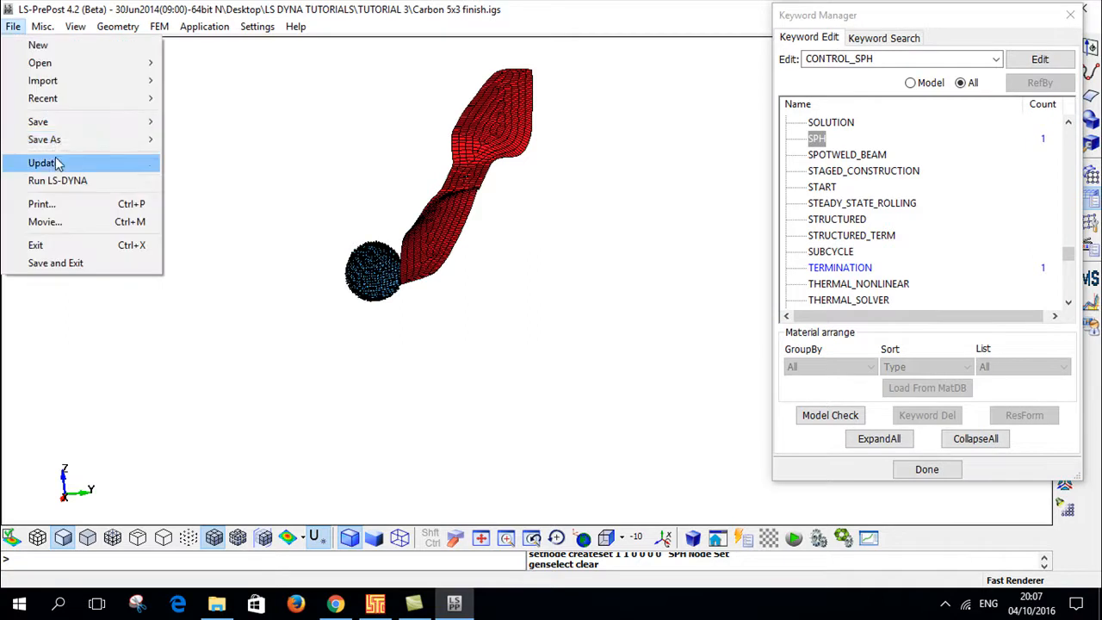
mouse_move(56, 142)
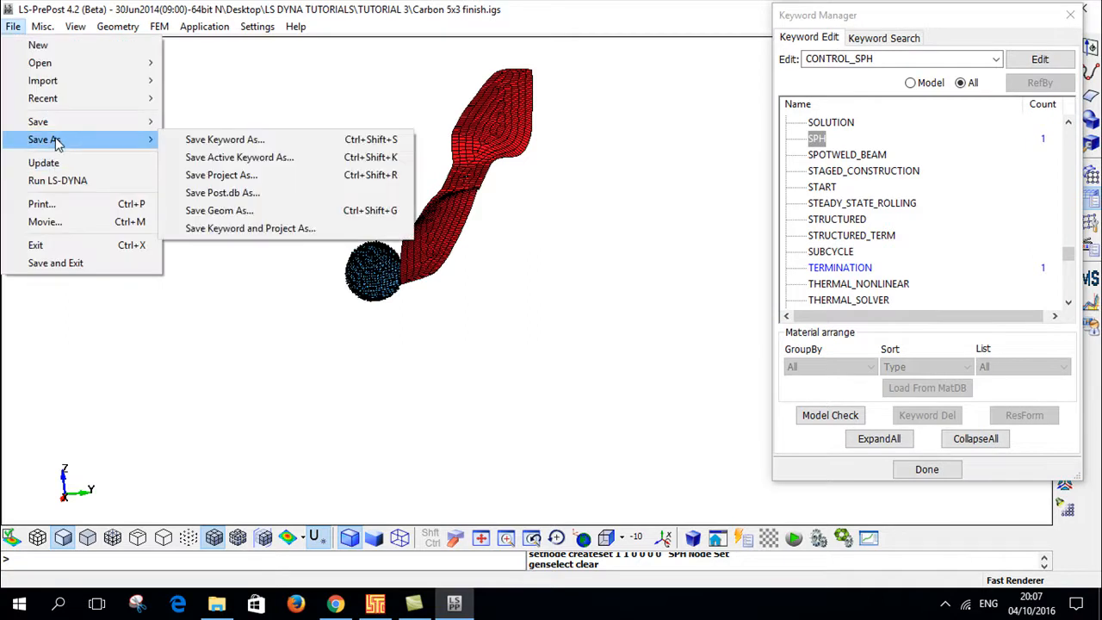
left_click(173, 143)
left_click(347, 173)
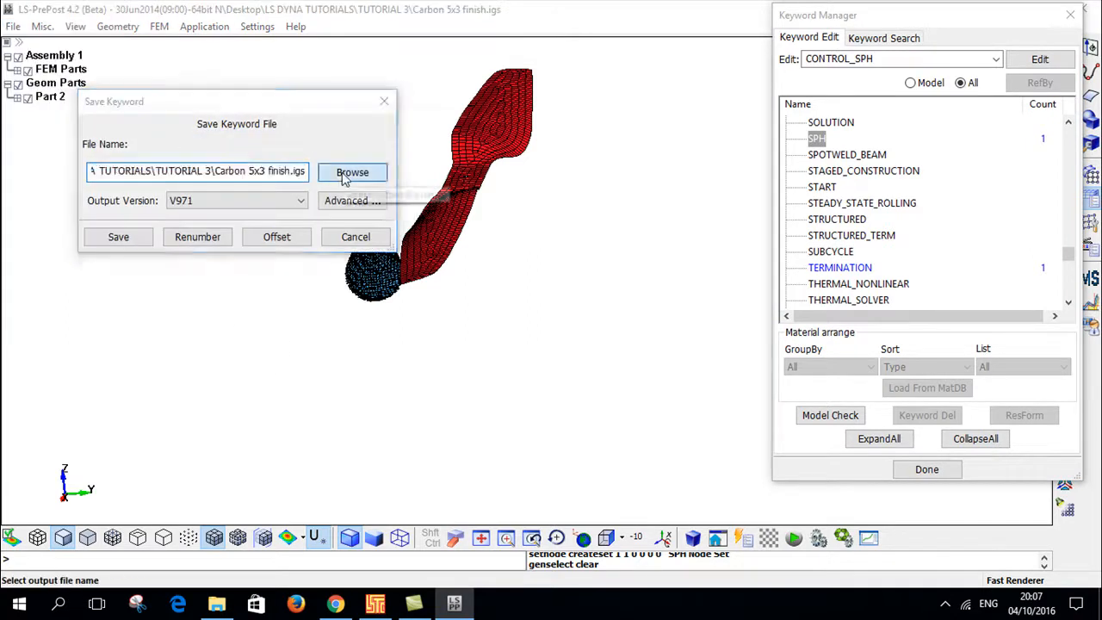
left_click(267, 152)
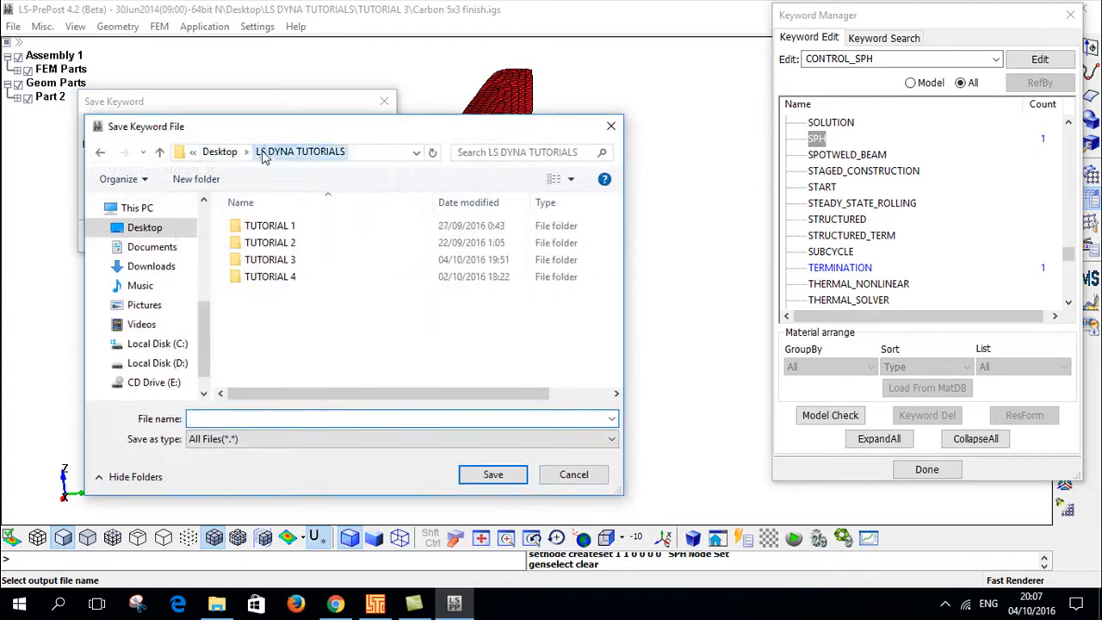
double_click(270, 259)
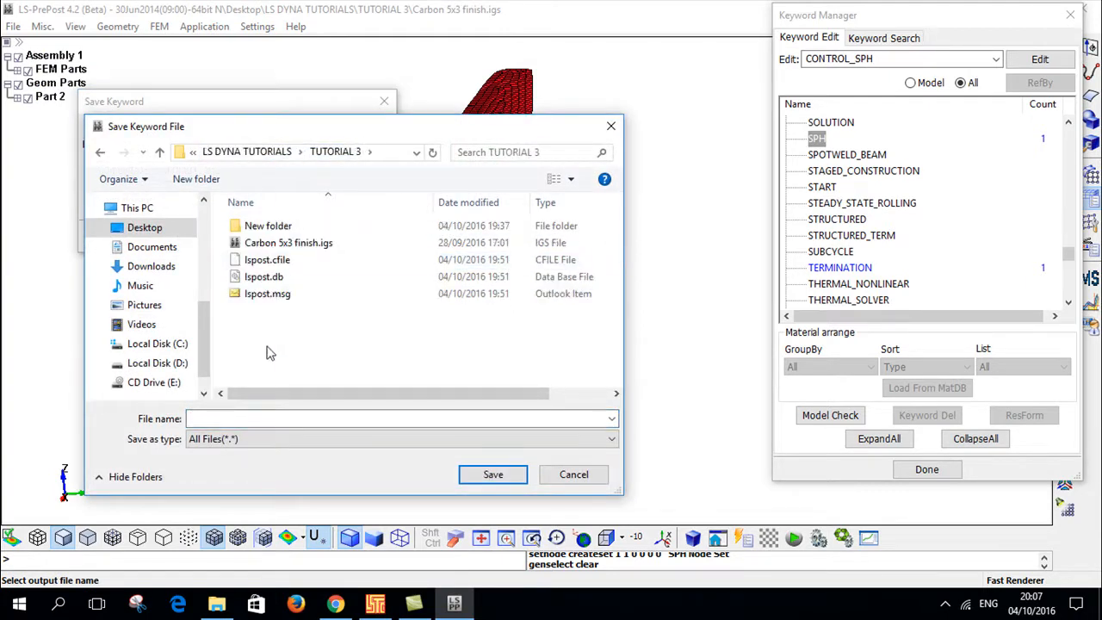
Step: Name the keyword file BirdStrike.k and save it with output version V971
left_click(279, 419)
type("B")
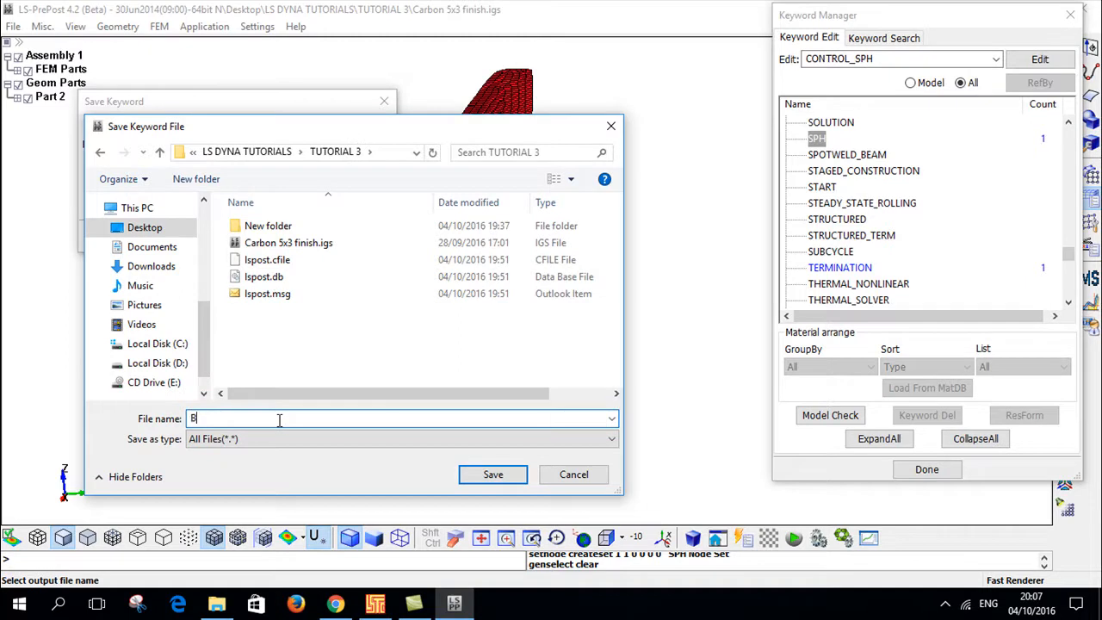
type("irdStrike.k")
key("BackSpace")
key("BackSpace")
left_click(491, 476)
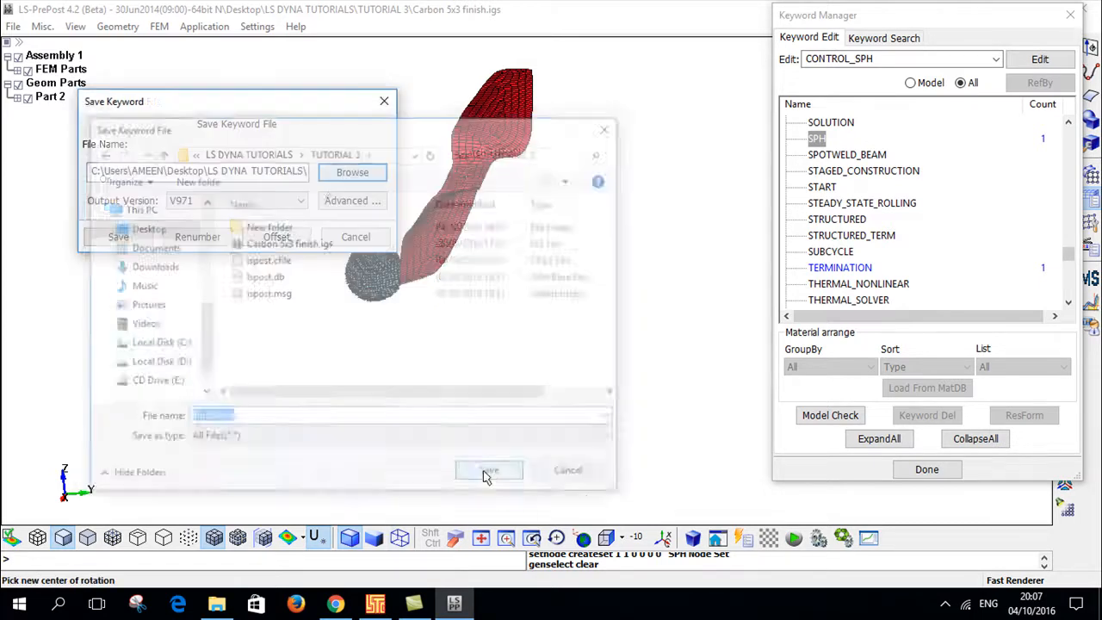
left_click(126, 244)
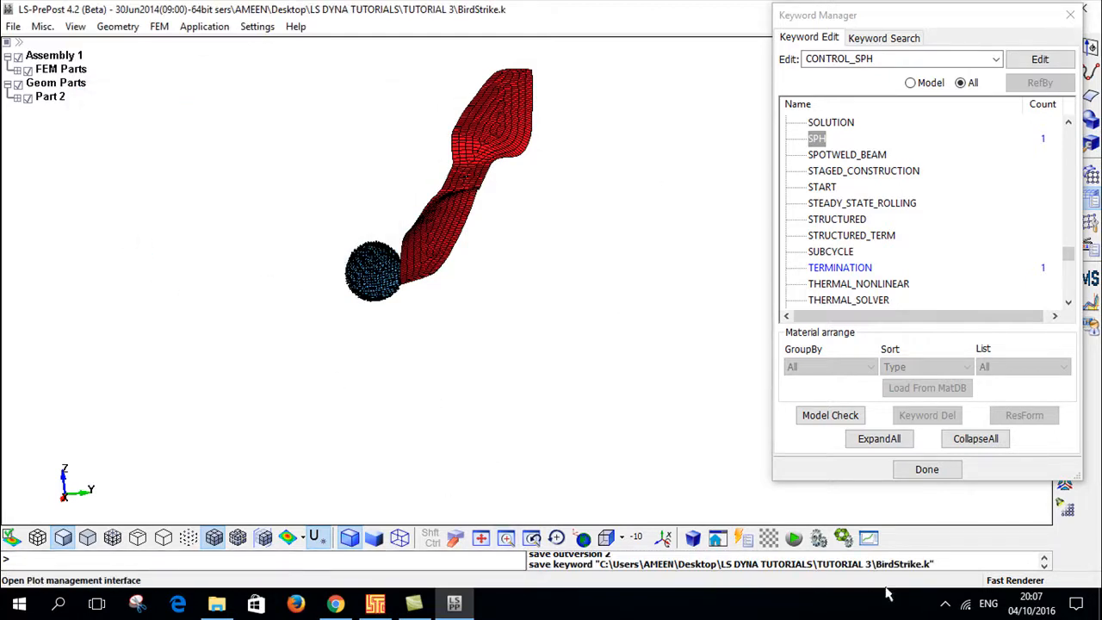
Step: Switch to LS-DYNA Program Manager and choose BirdStrike.k from the TUTORIAL 3 folder as the analysis input file
left_click(375, 606)
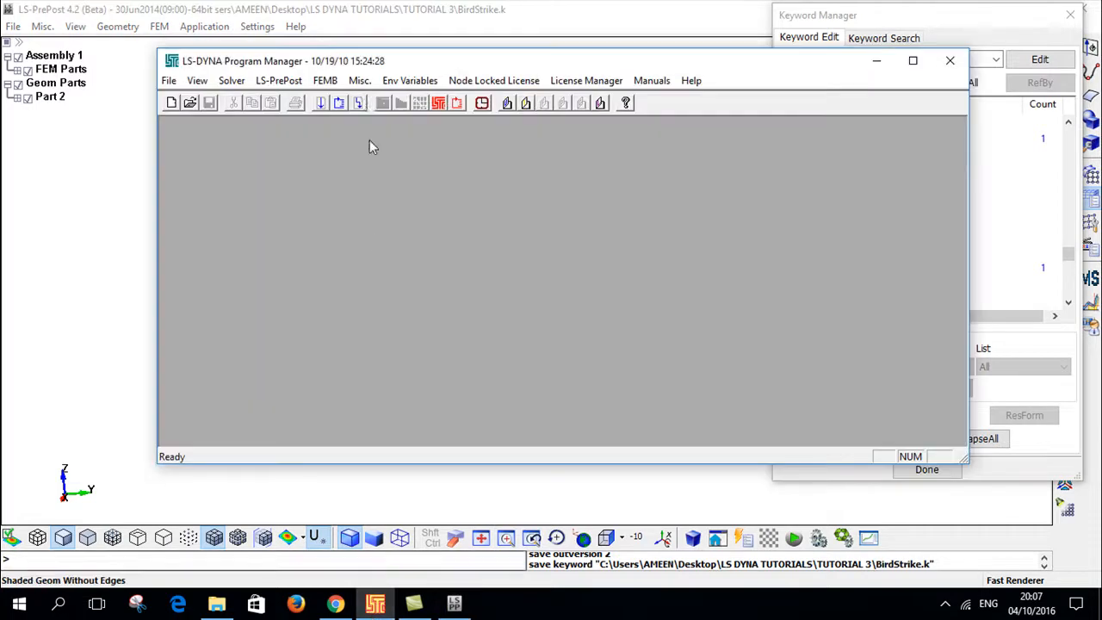
left_click(320, 104)
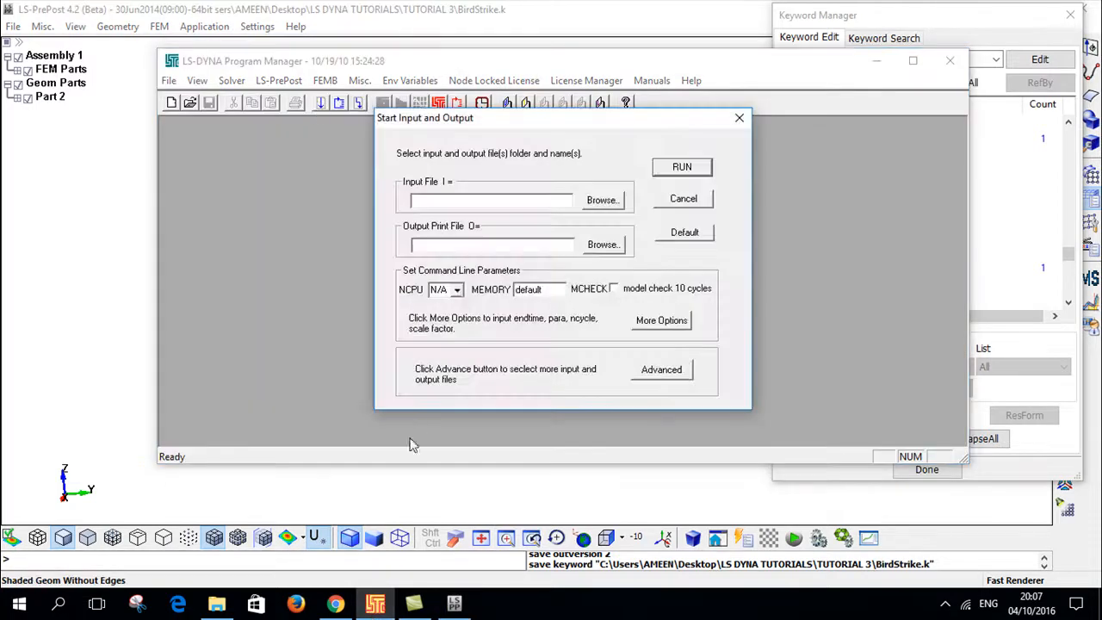
left_click(600, 200)
left_click(497, 184)
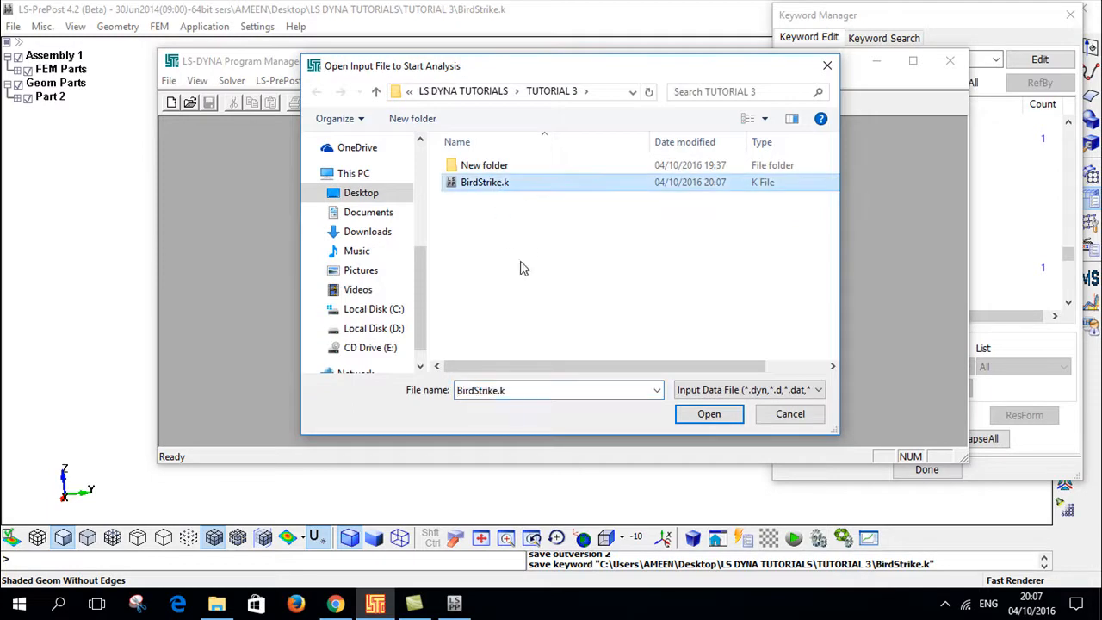
left_click(702, 415)
Step: Set NCPU to 8 and run the BirdStrike.k analysis
left_click(459, 290)
left_click(441, 341)
left_click(680, 168)
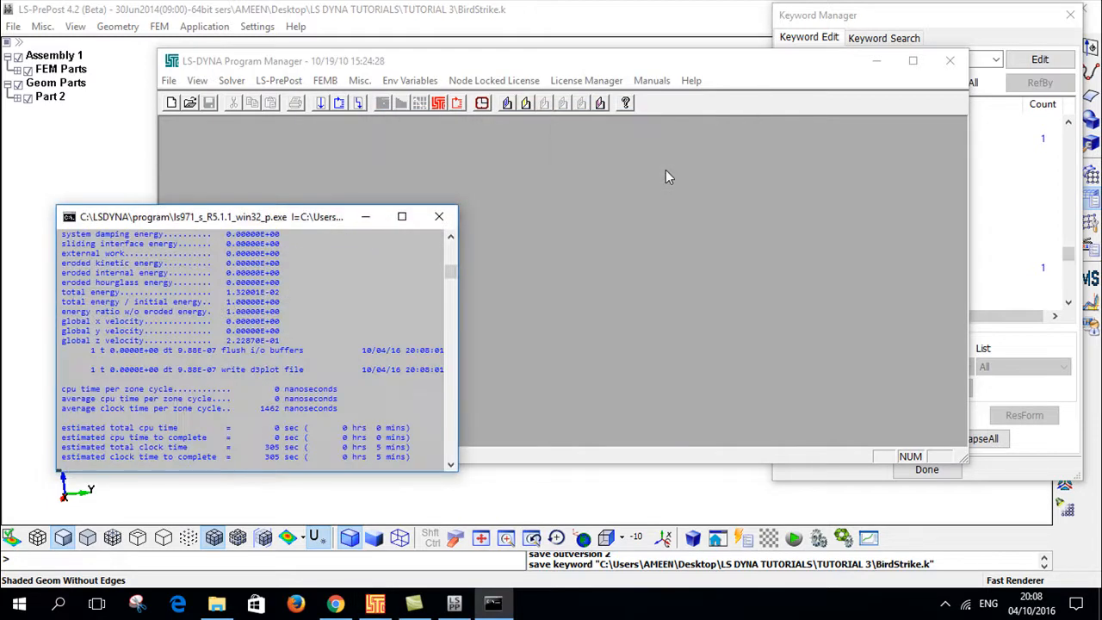
Step: Close the Keyword Manager in LS-PrePost and monitor the solver window until the analysis ends
left_click_drag(305, 217, 578, 151)
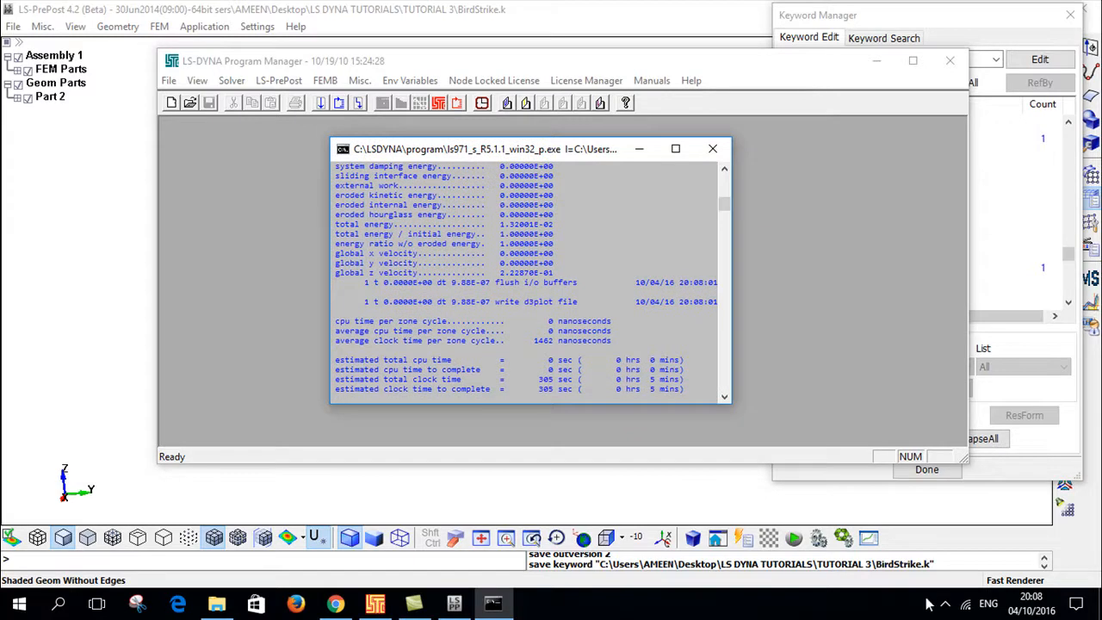
left_click(927, 470)
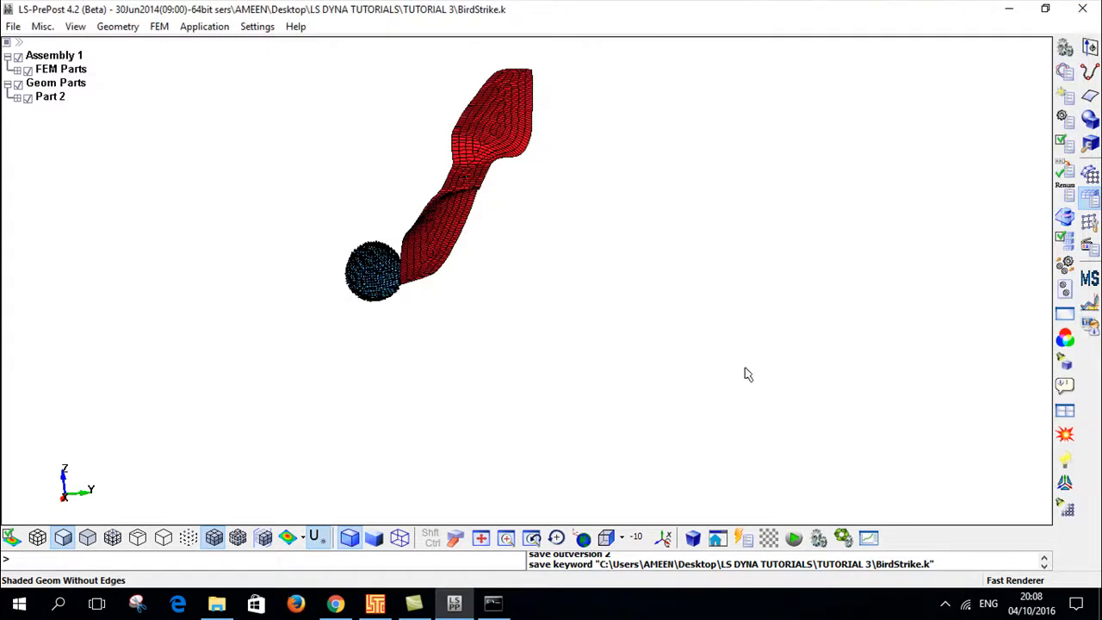
left_click(498, 604)
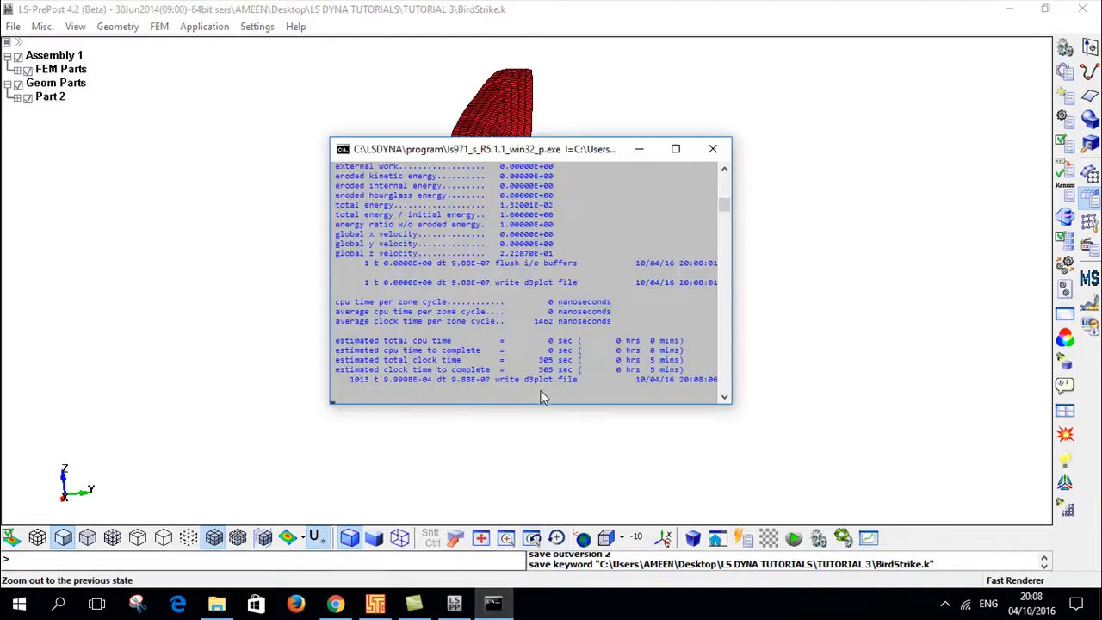
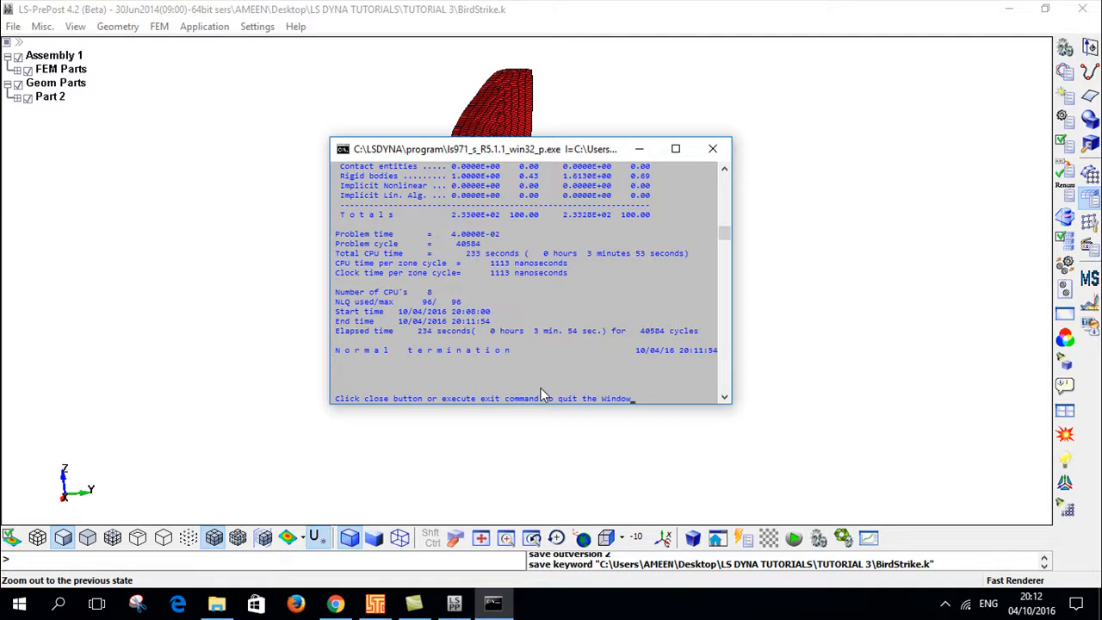
left_click(553, 469)
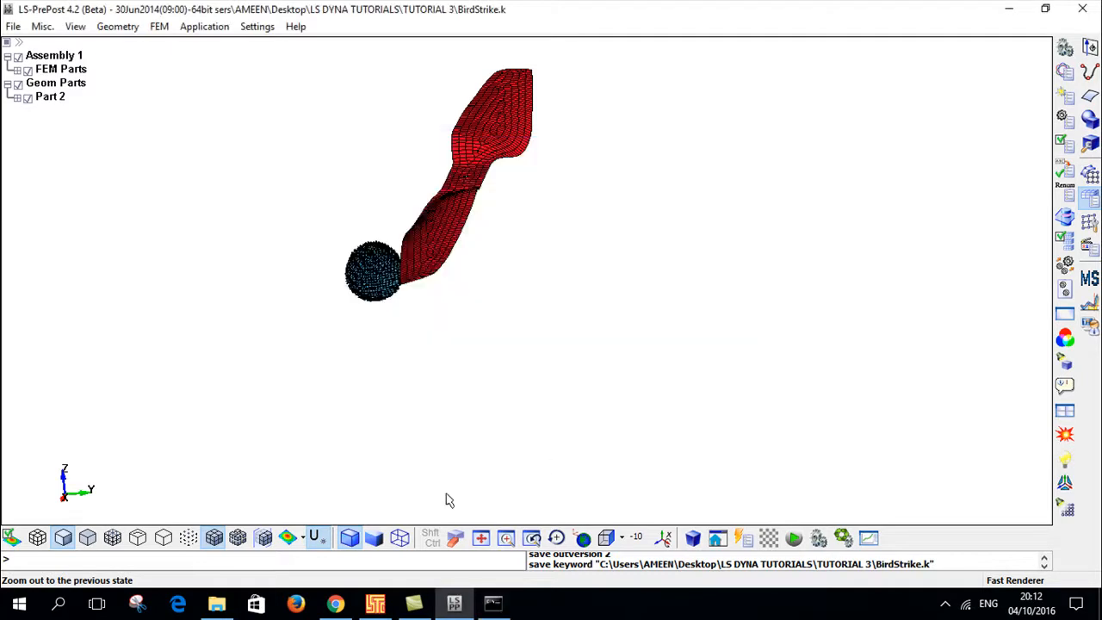
Step: Open the d3plot result file from the TUTORIAL 3 folder in a new LS-PrePost session and dismiss the helpful hints
mouse_move(374, 607)
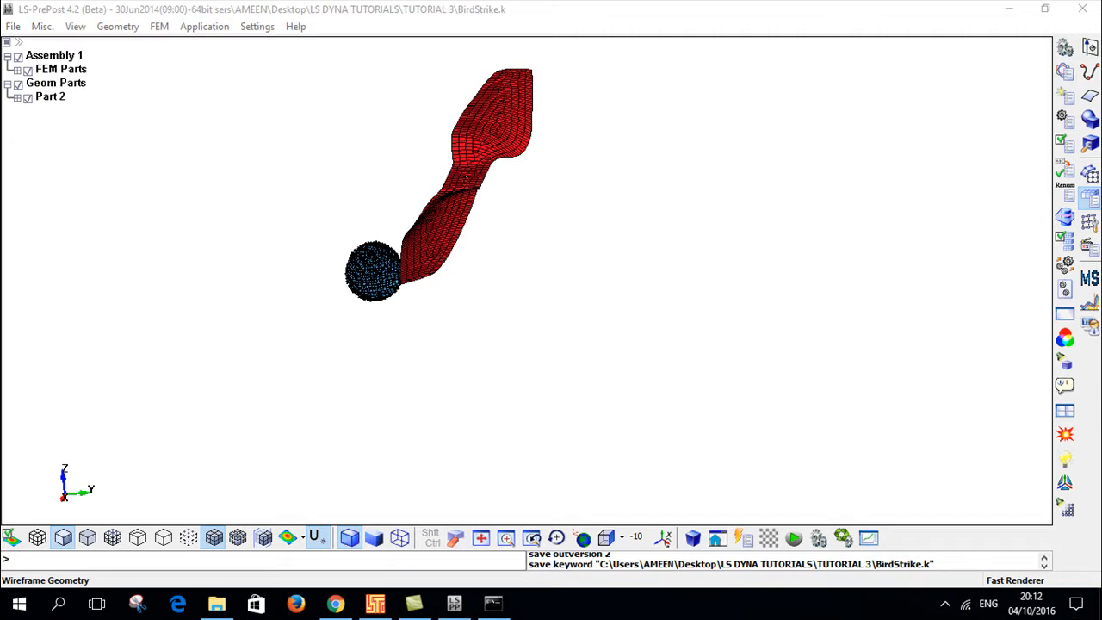
left_click(1100, 609)
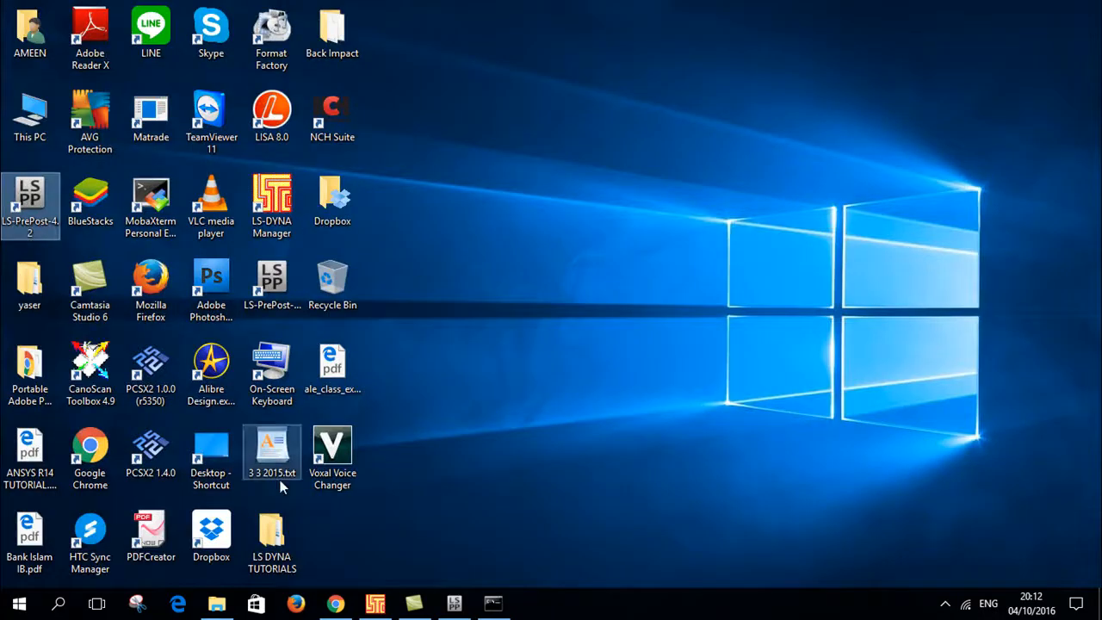
left_click(230, 600)
left_click_drag(450, 54, 661, 64)
left_click_drag(603, 213, 31, 208)
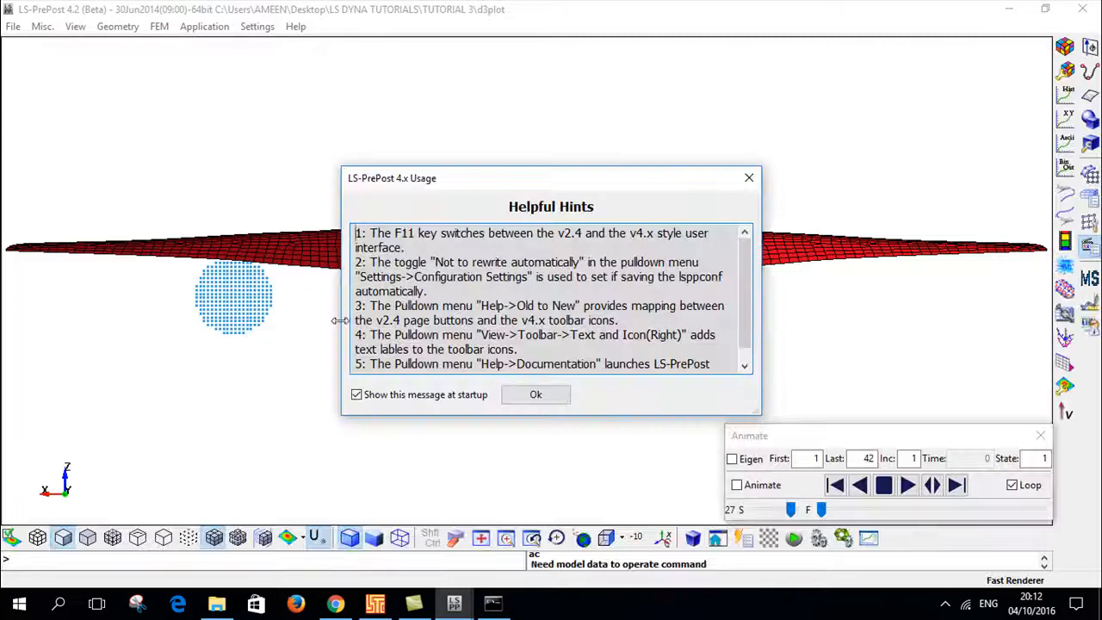
left_click(515, 396)
Step: Play the d3plot animation forward and examine the SPH bird's impact on the rotating propeller from several angles
left_click_drag(393, 219, 571, 320, "shift")
left_click(907, 486)
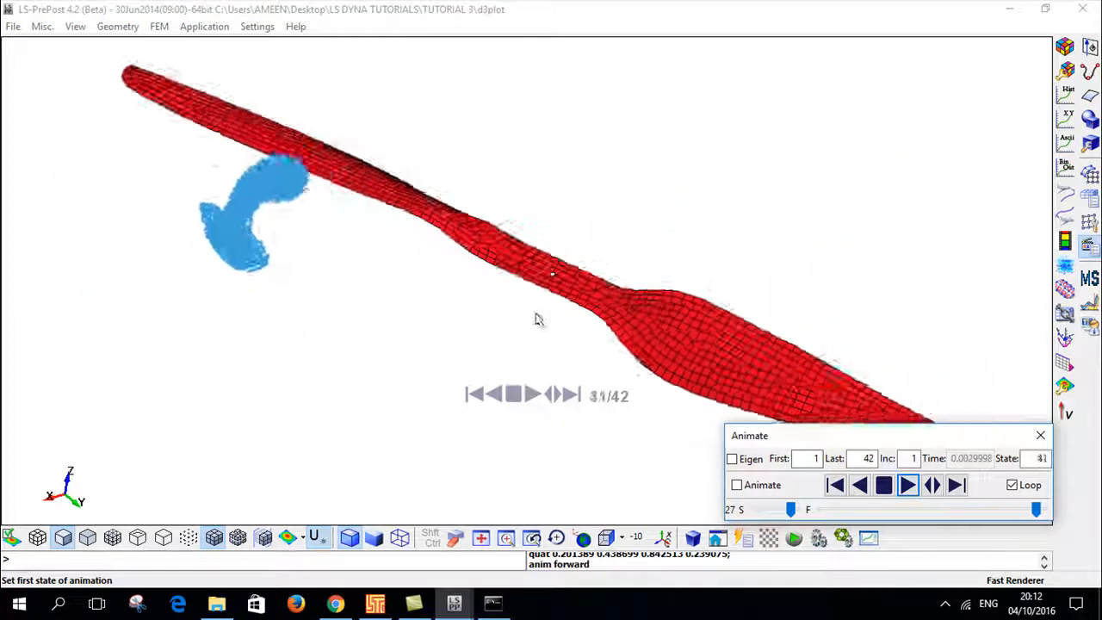
left_click_drag(392, 286, 485, 298, "shift")
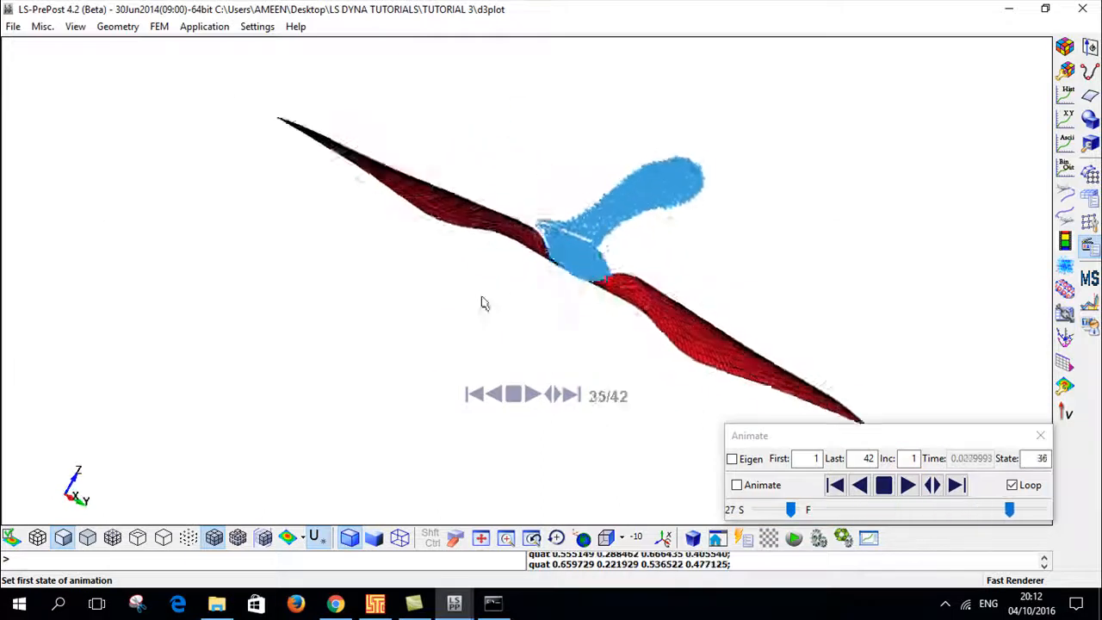
middle_click_drag(585, 295, 476, 291, "shift")
left_click_drag(476, 291, 462, 290, "shift")
scroll(461, 291, "up", 2)
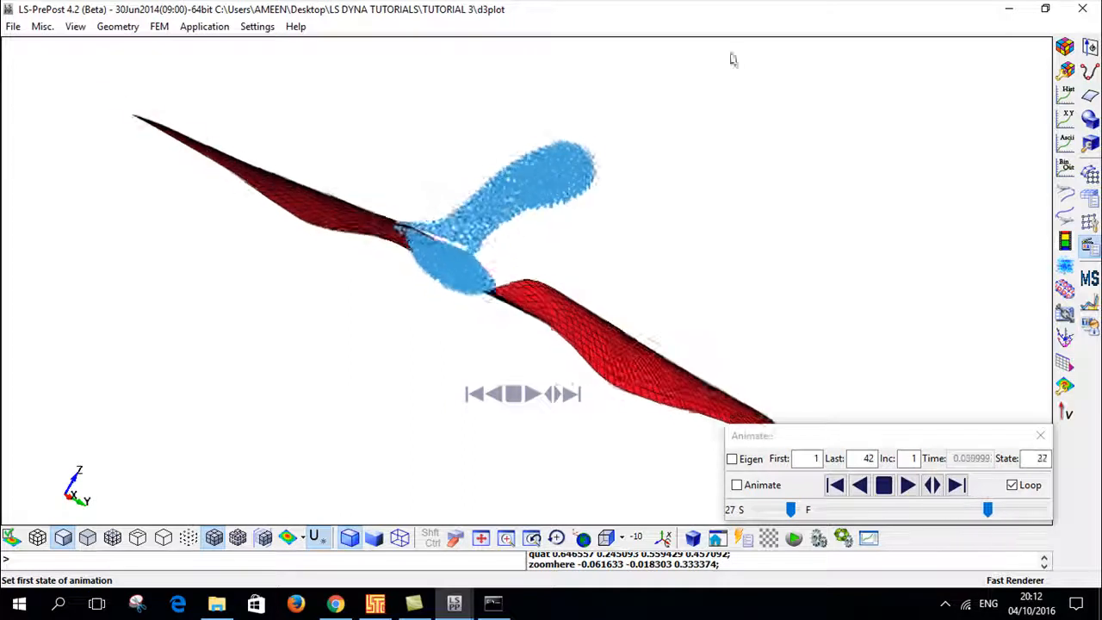
Step: Fringe the propeller and bird results by plastic strain and switch the contours to Von Mises stress
left_click(1067, 91)
left_click(1066, 48)
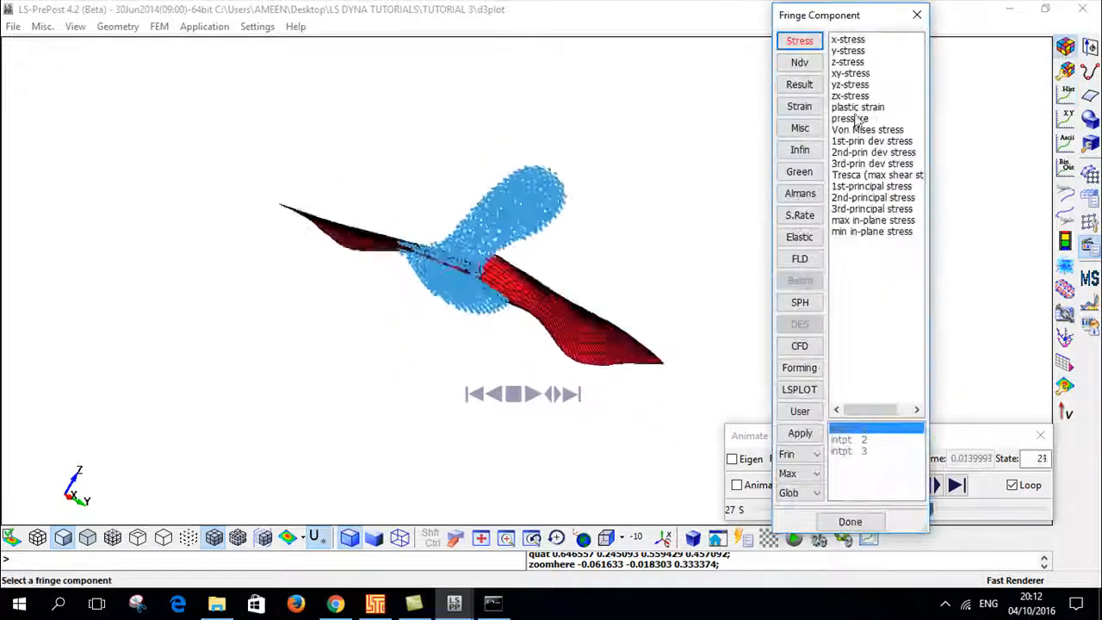
left_click(853, 106)
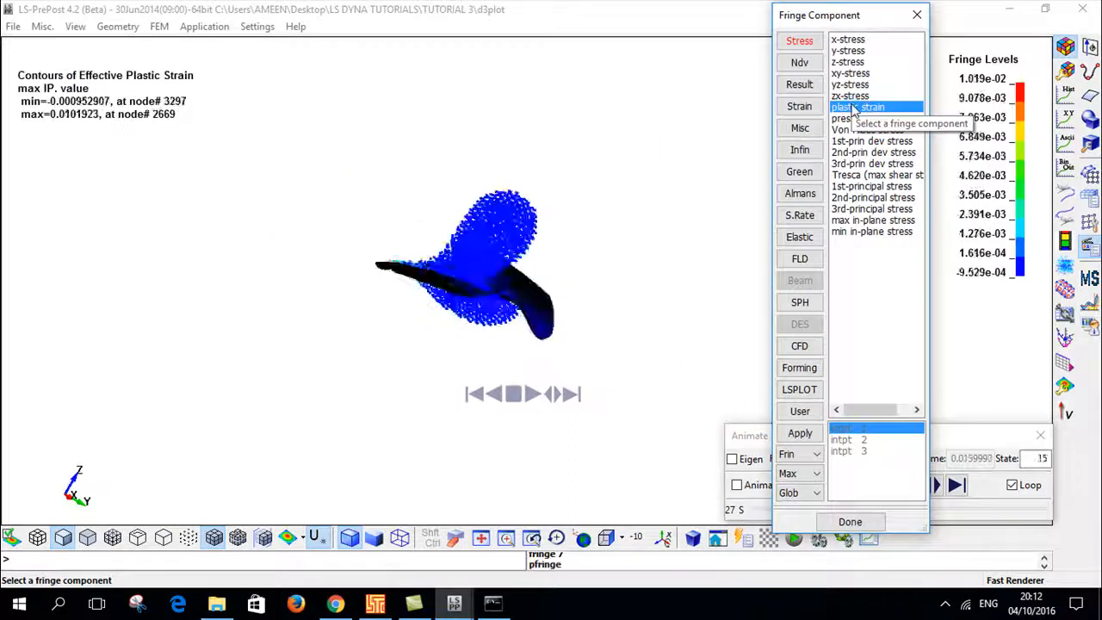
left_click(853, 129)
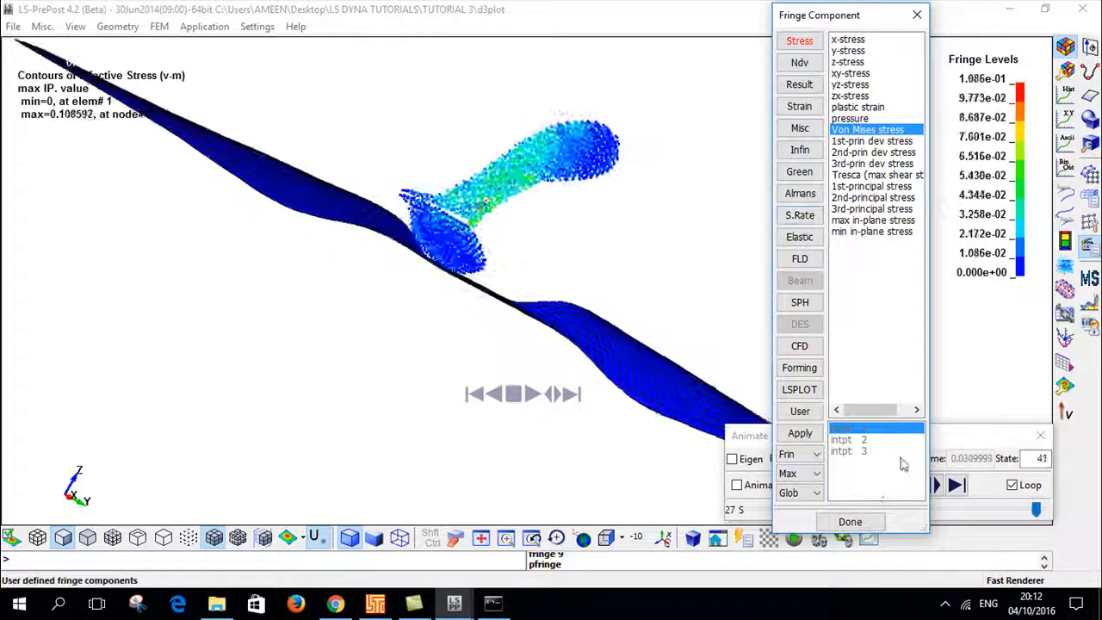
Step: Close the fringe component settings, stop the animation at state 10 and examine the Von Mises stress around the bird's impact on the blade
left_click(953, 447)
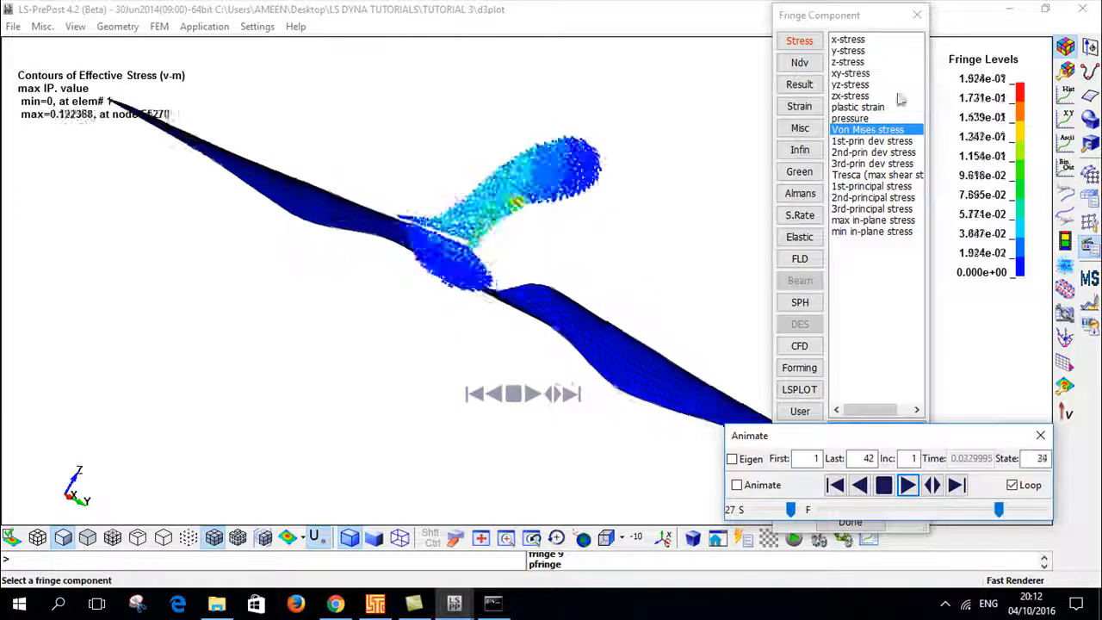
left_click(915, 15)
left_click_drag(861, 435, 817, 342)
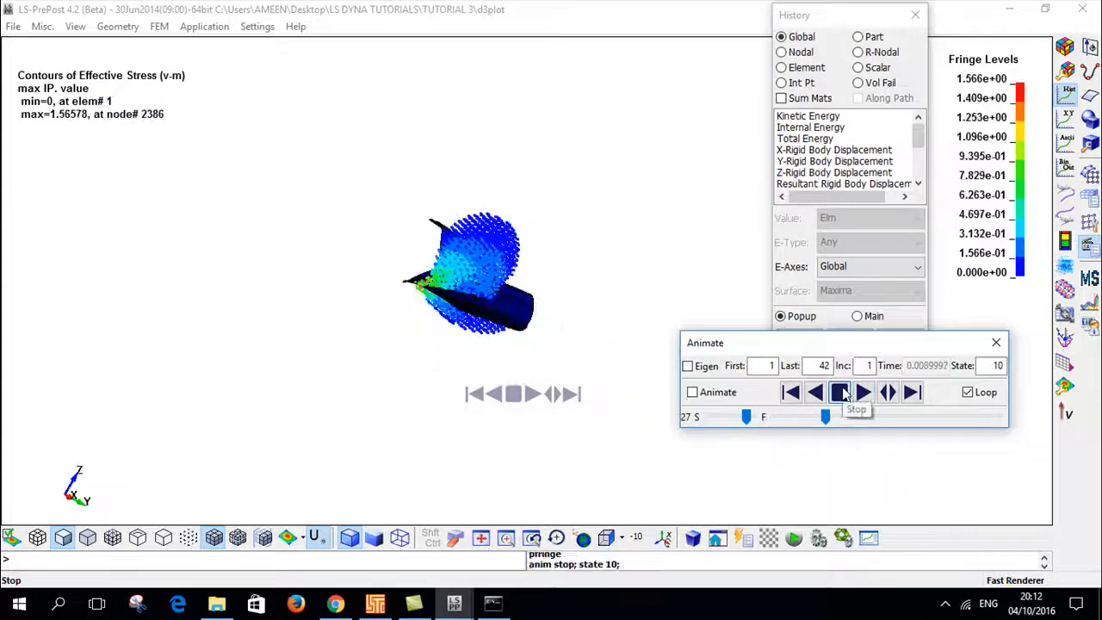
scroll(623, 239, "up", 5)
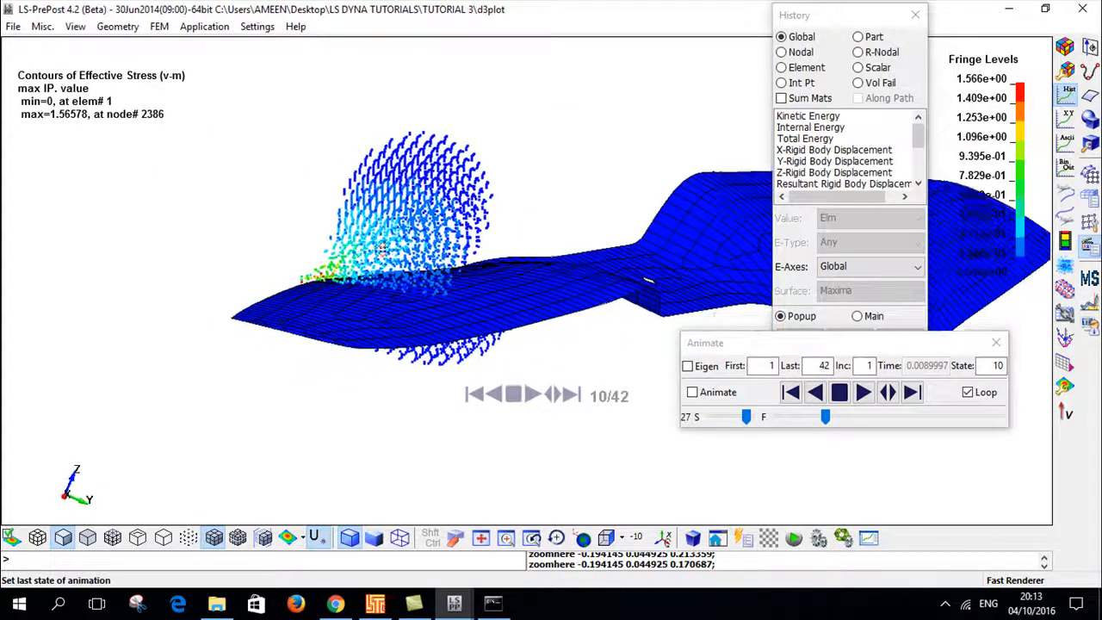
scroll(377, 258, "up", 2)
scroll(473, 201, "down", 3)
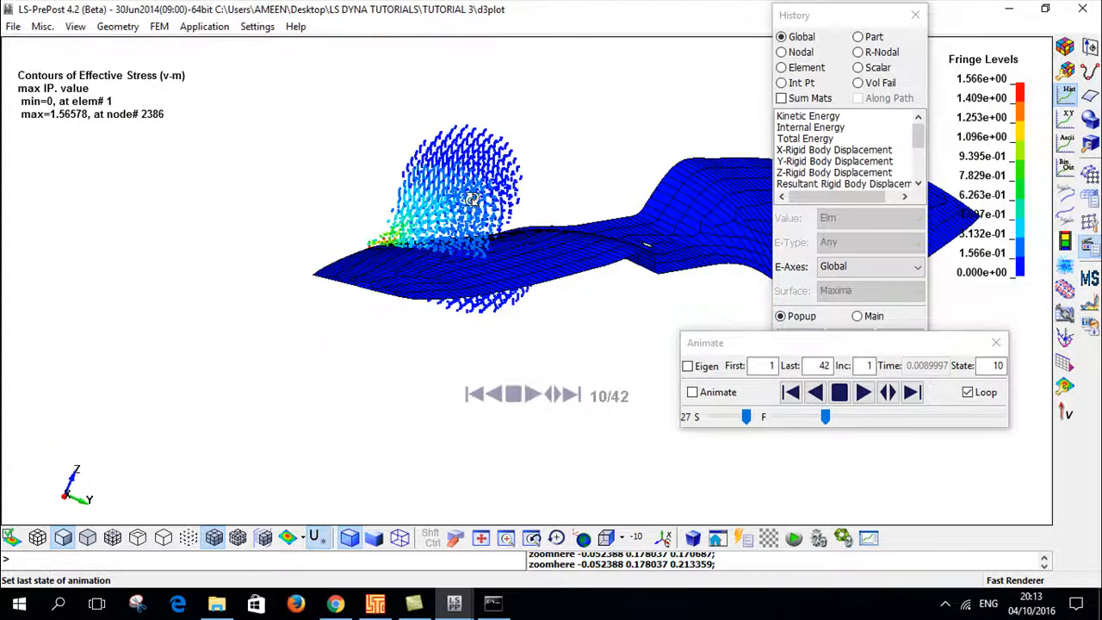
left_click_drag(473, 200, 531, 201, "shift")
middle_click_drag(531, 200, 428, 273, "shift")
scroll(428, 274, "down", 1)
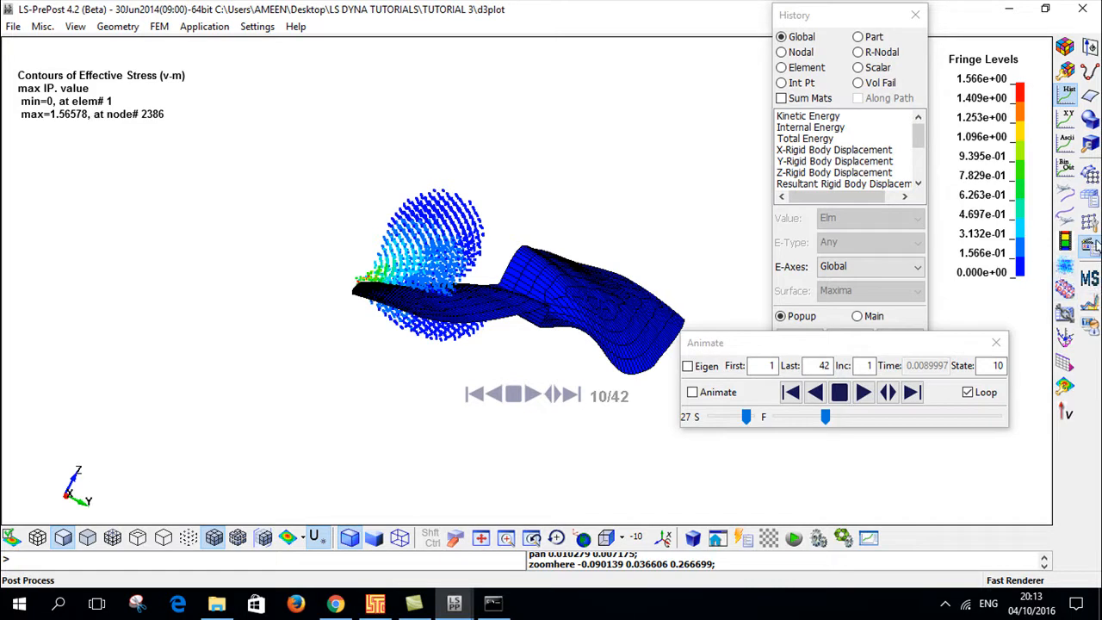
Step: Apply the smooth style to the SPH particle display and move the Animate window clear of the display settings
left_click(1065, 388)
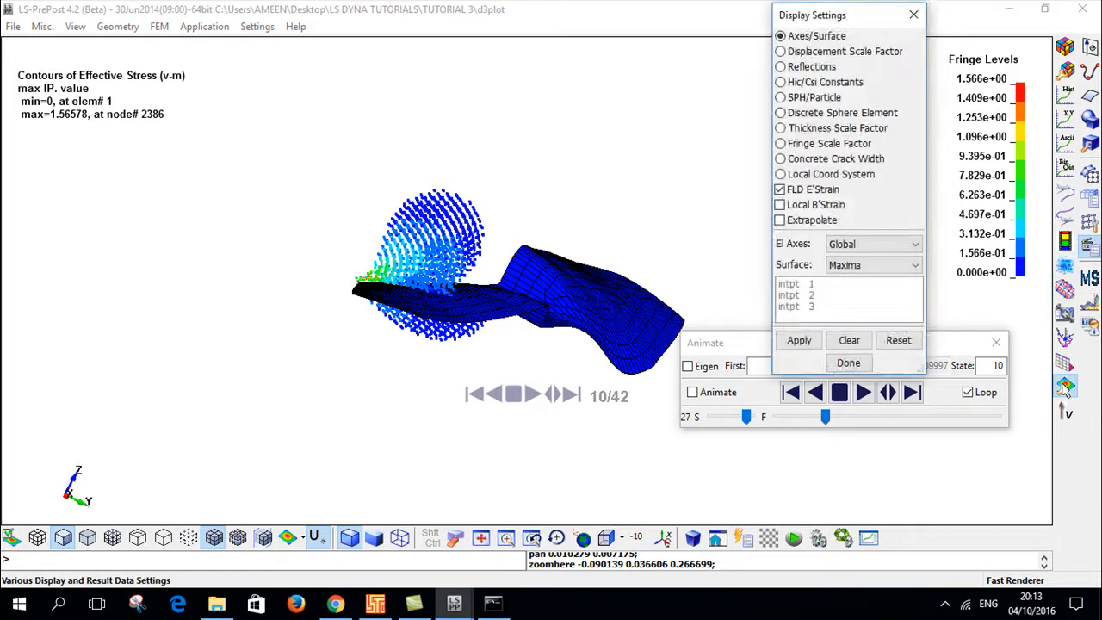
left_click(801, 102)
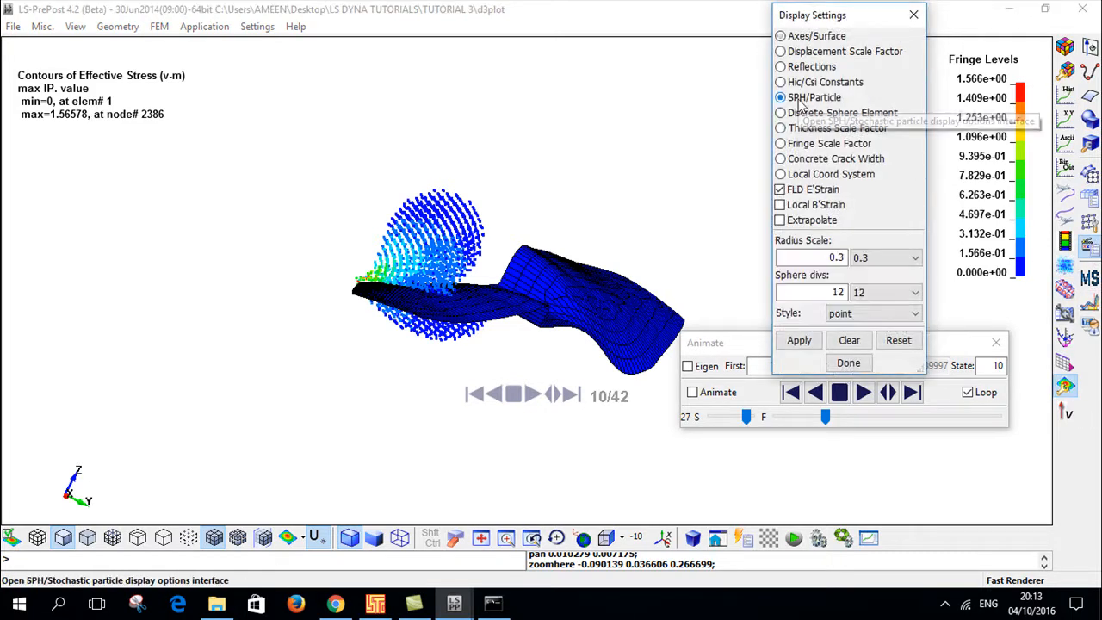
left_click(840, 315)
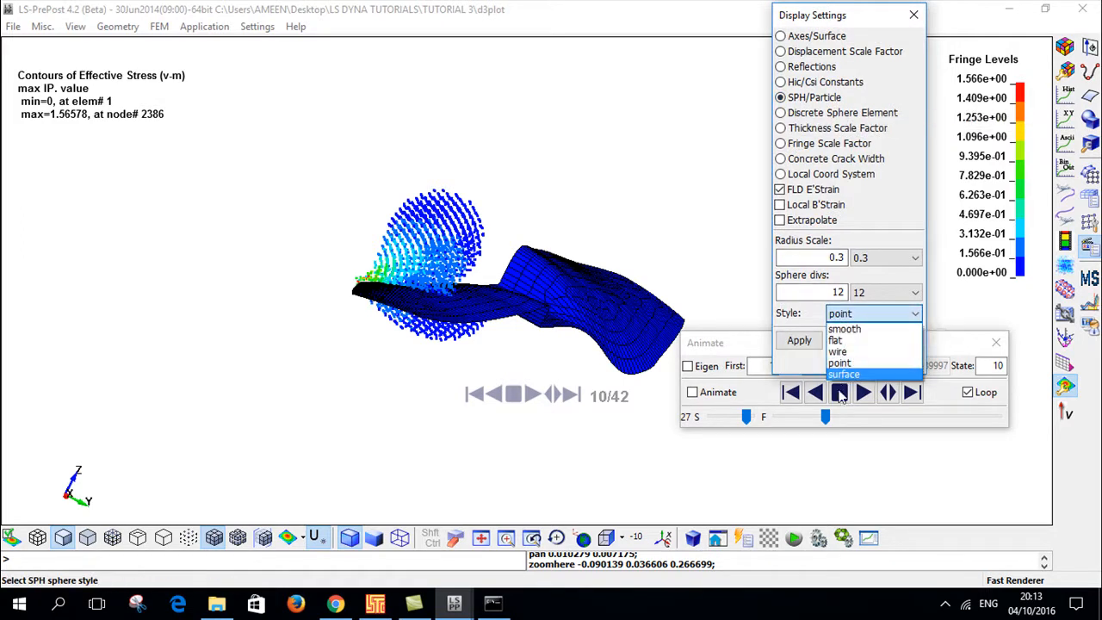
left_click(840, 331)
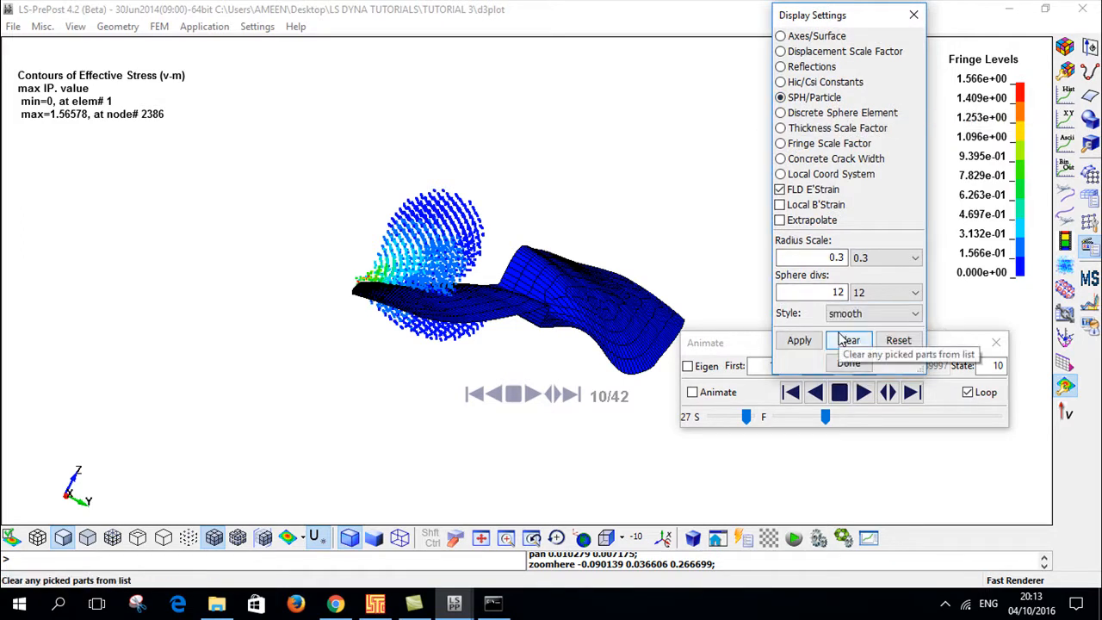
left_click(799, 341)
scroll(528, 225, "up", 5)
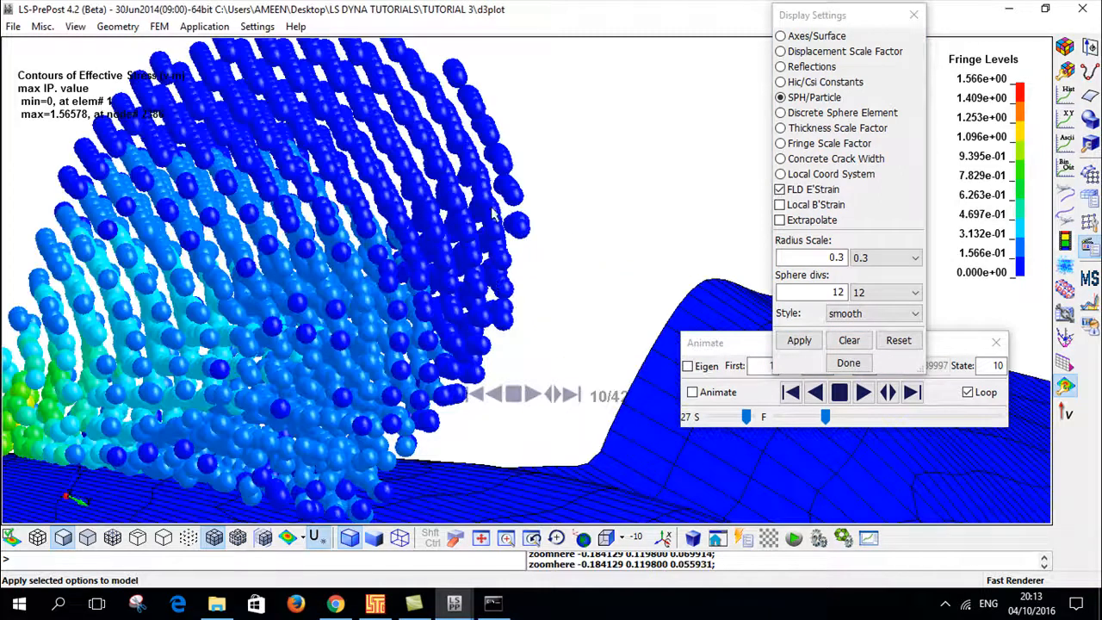
scroll(469, 256, "down", 6)
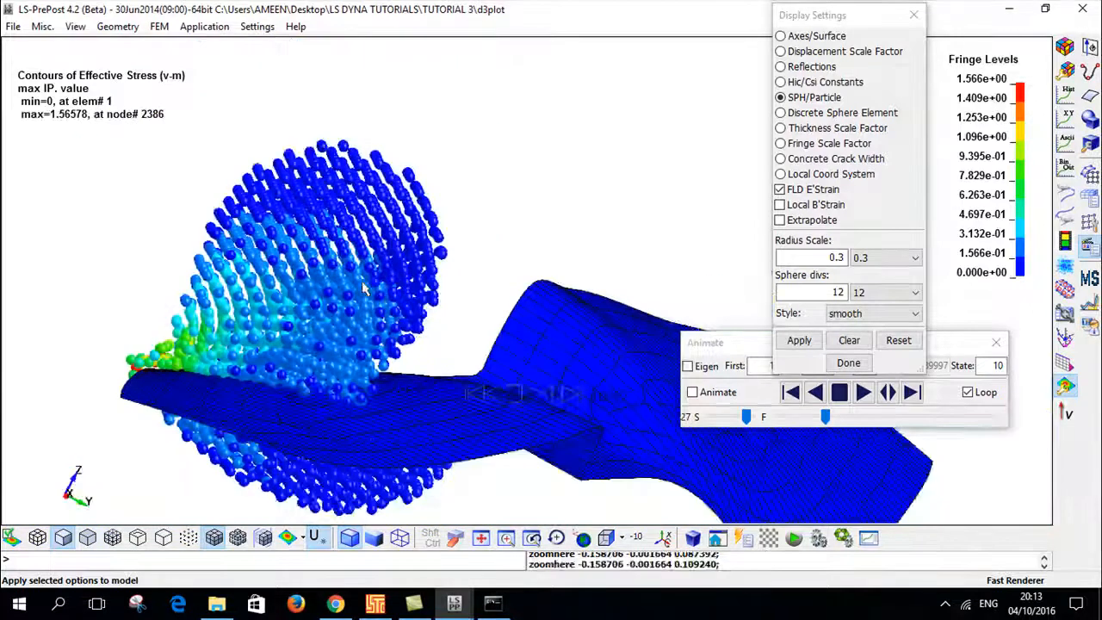
left_click_drag(760, 345, 239, 422)
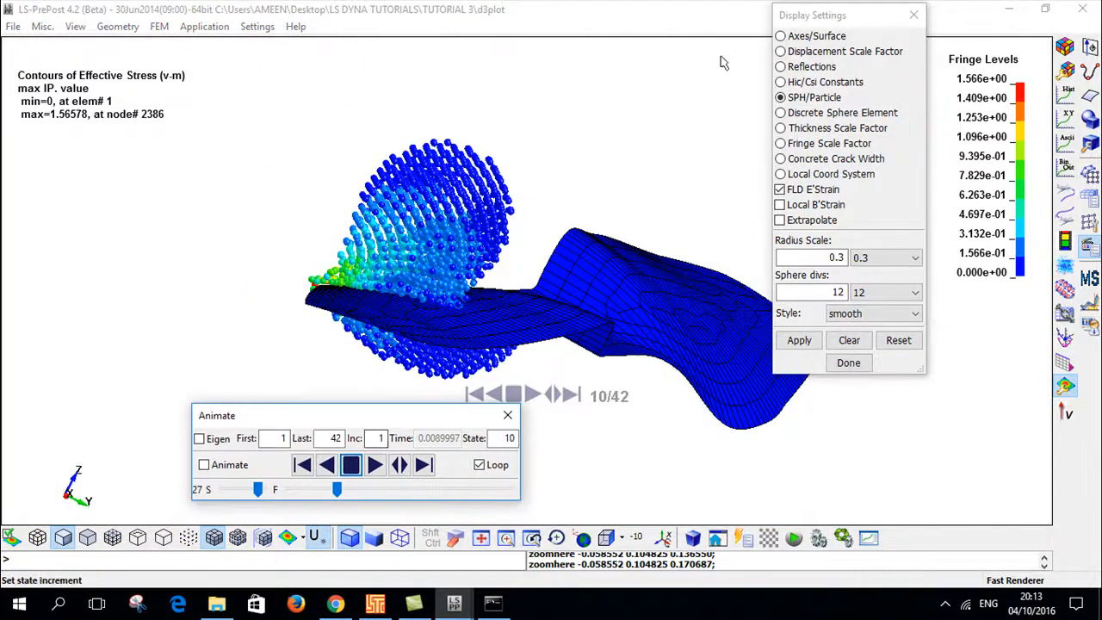
Step: Try 4 sphere divisions for the SPH particle display
left_click(901, 296)
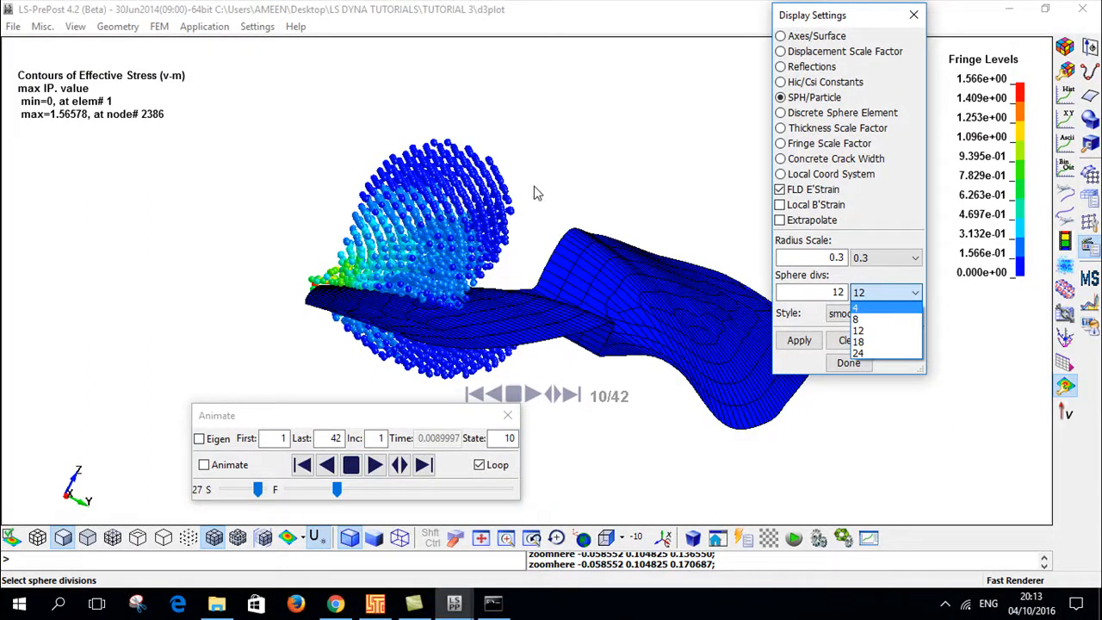
left_click(870, 310)
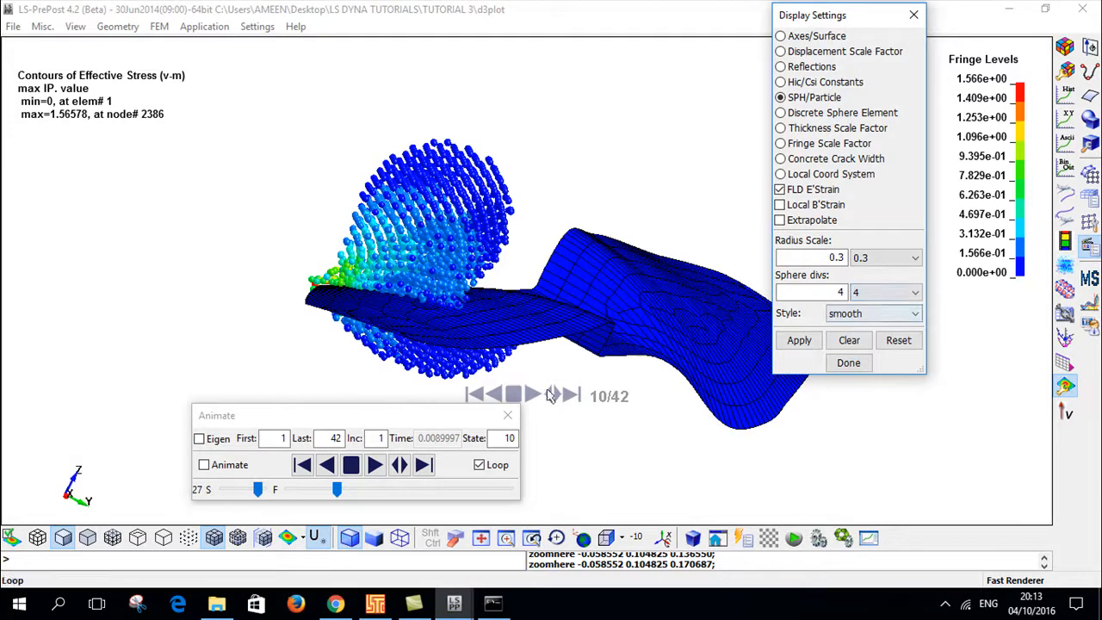
left_click(799, 346)
Step: Set the SPH particles' sphere divisions to 24, apply the change and inspect the bird's spheres close up
left_click(894, 294)
left_click(876, 354)
left_click(799, 339)
scroll(508, 189, "up", 3)
scroll(515, 200, "up", 2)
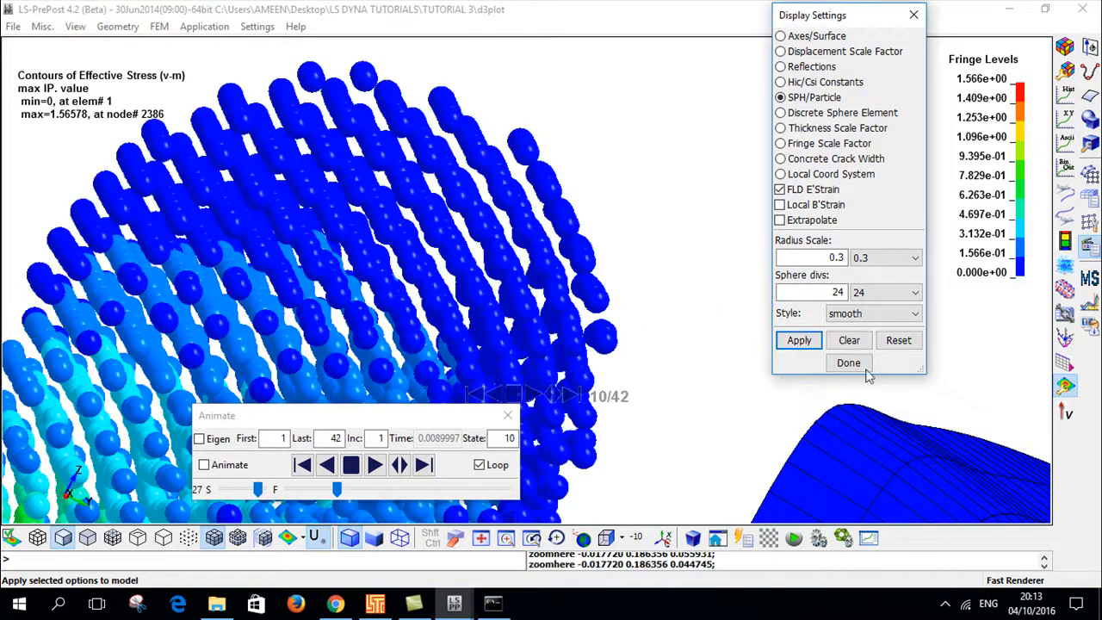
Step: Try a radius scale of 1.0 on the SPH particles and check how the bird looks
left_click(868, 258)
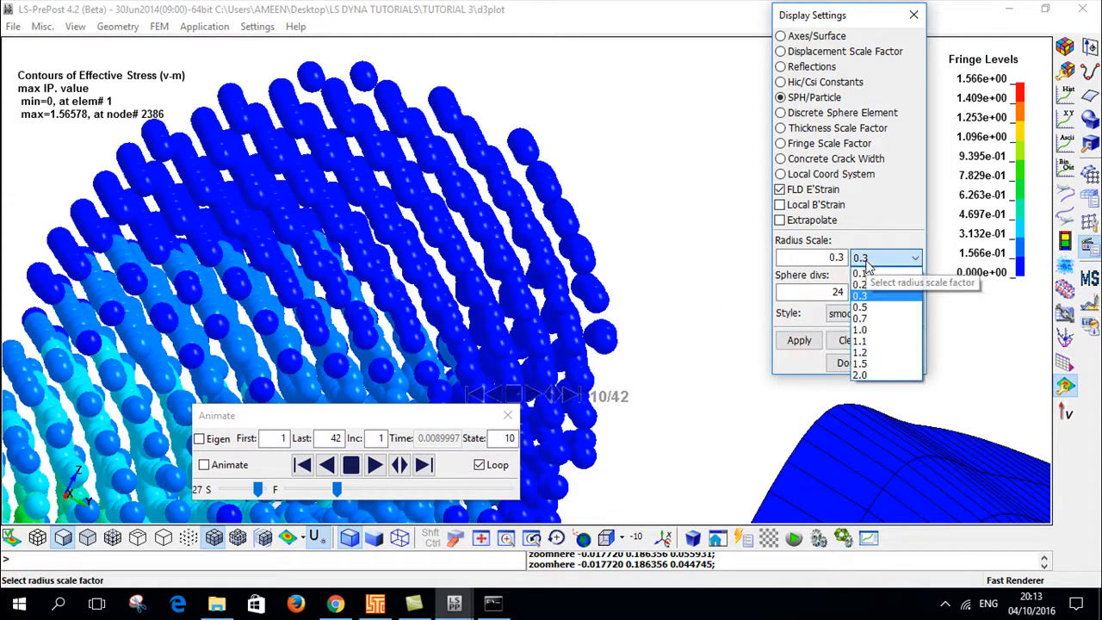
left_click(863, 330)
scroll(634, 248, "down", 2)
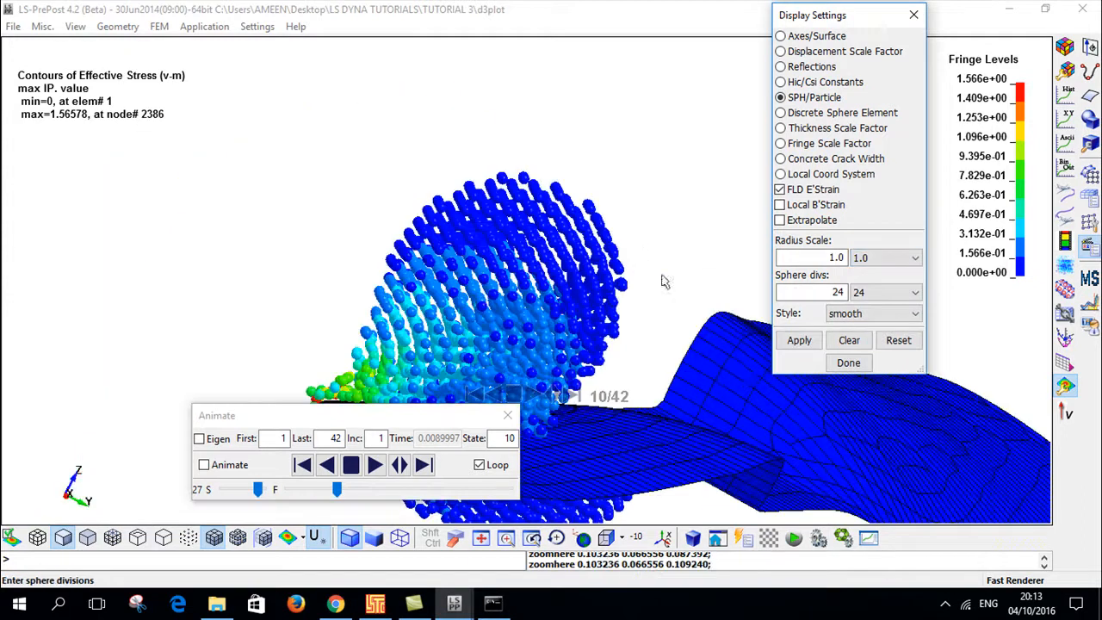
left_click(797, 341)
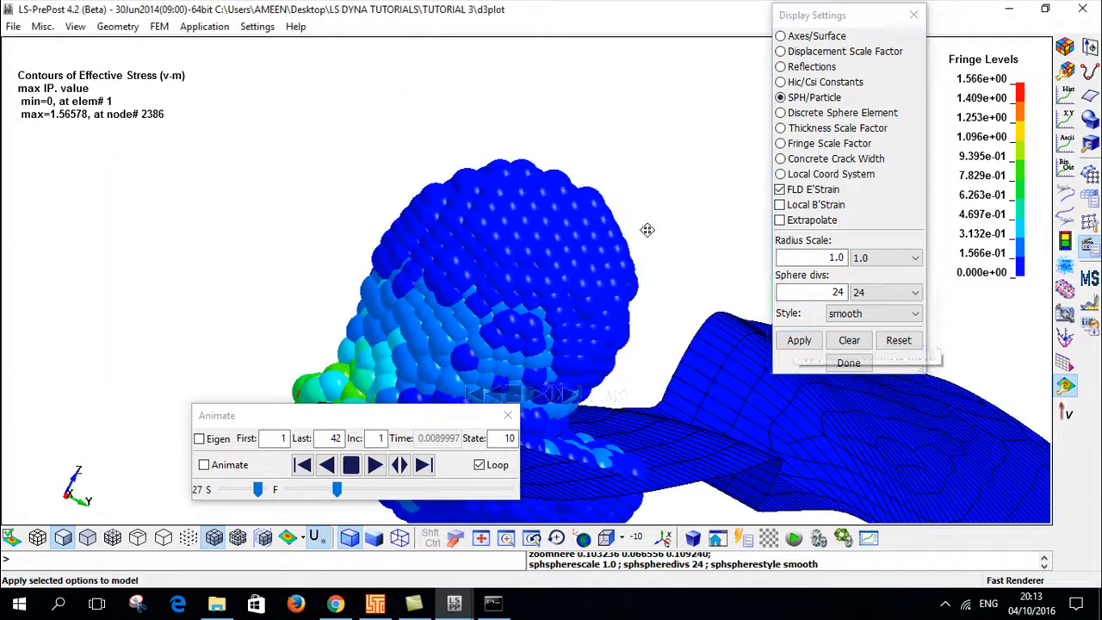
scroll(641, 250, "up", 1)
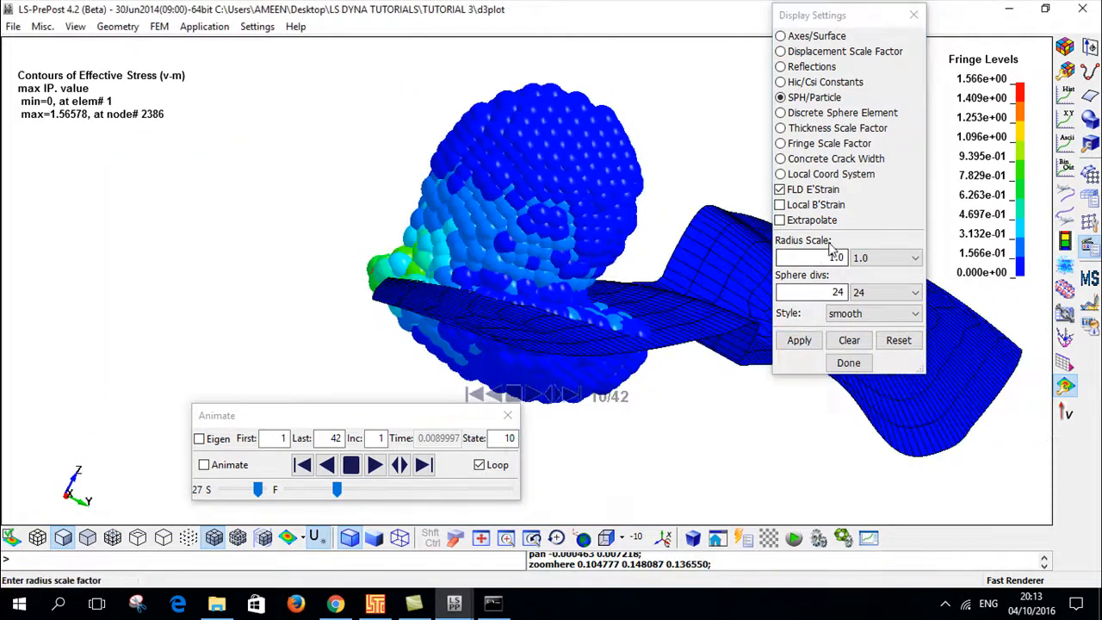
Step: Apply a radius scale of 0.5 to the SPH particles and play the stress animation forward
left_click(887, 258)
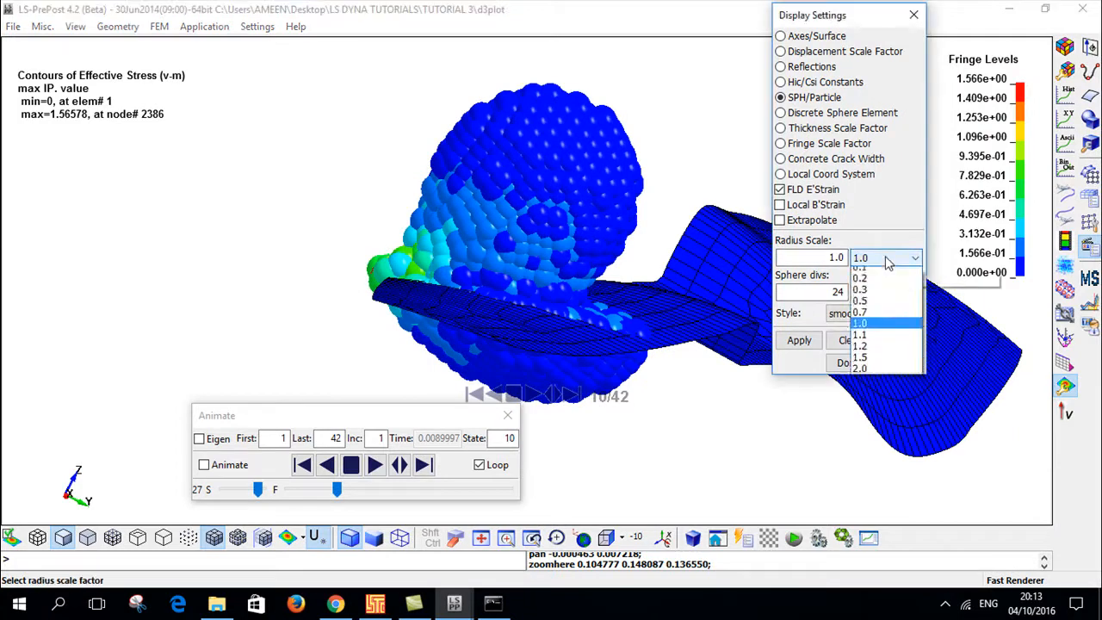
left_click(870, 309)
left_click(799, 341)
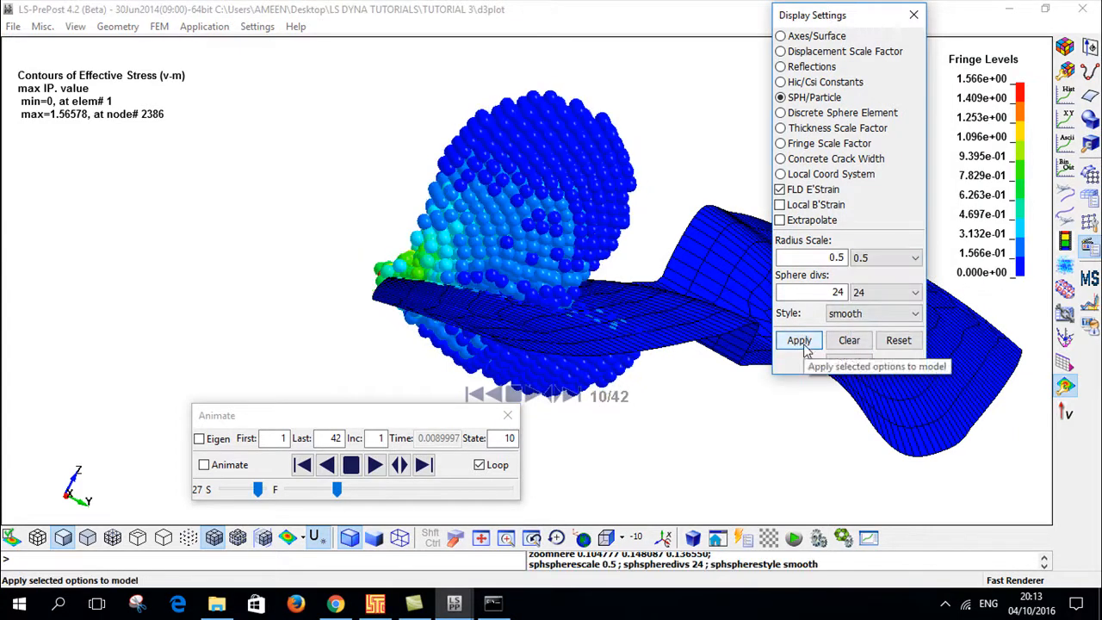
scroll(468, 239, "down", 2)
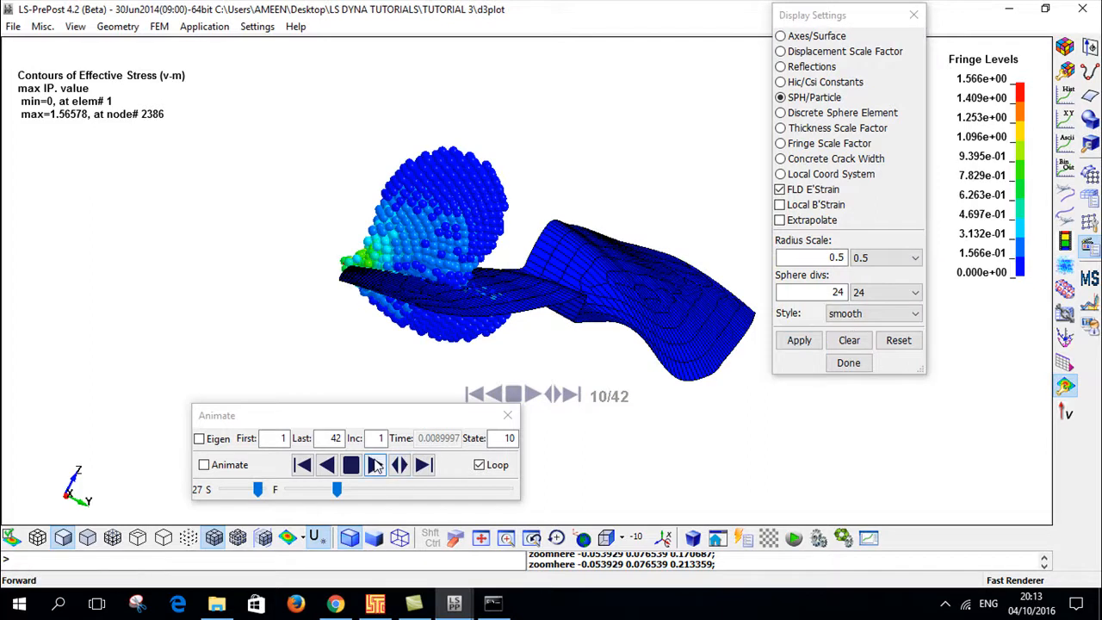
left_click(374, 465)
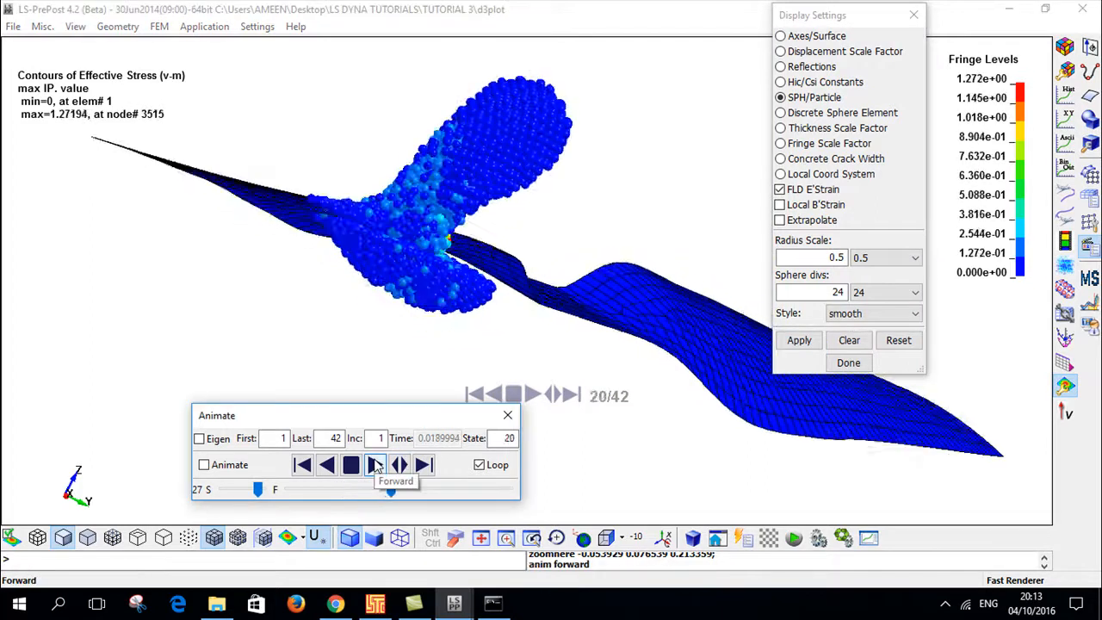